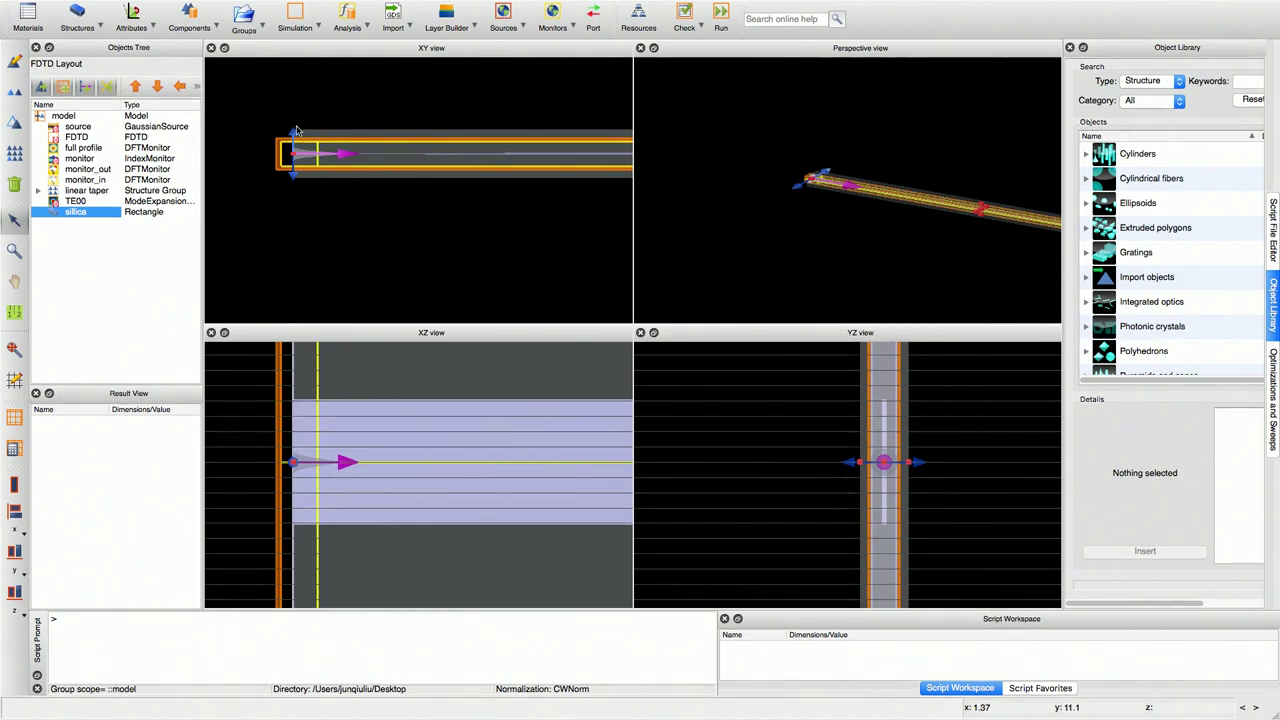
# Review the geometry settings of the silica rectangle
pyautogui.scroll(5, 296, 130)
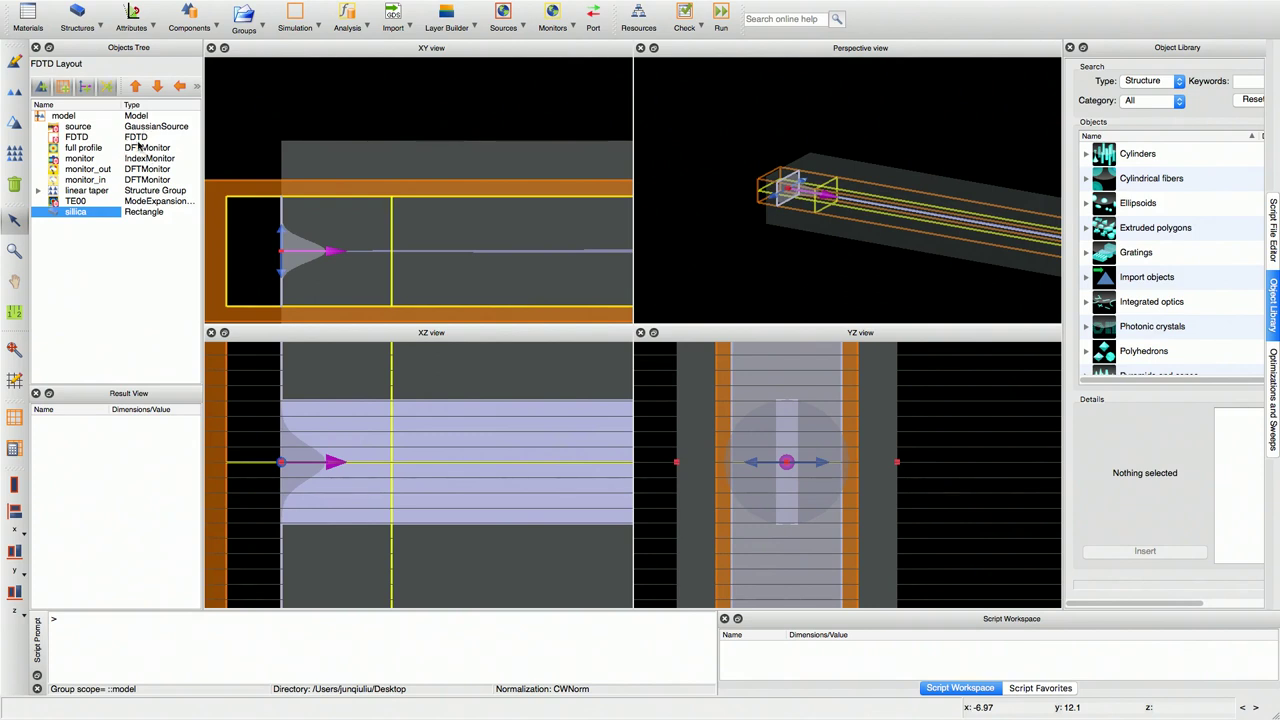
pyautogui.scroll(-1, 319, 229)
pyautogui.scroll(-1, 319, 229)
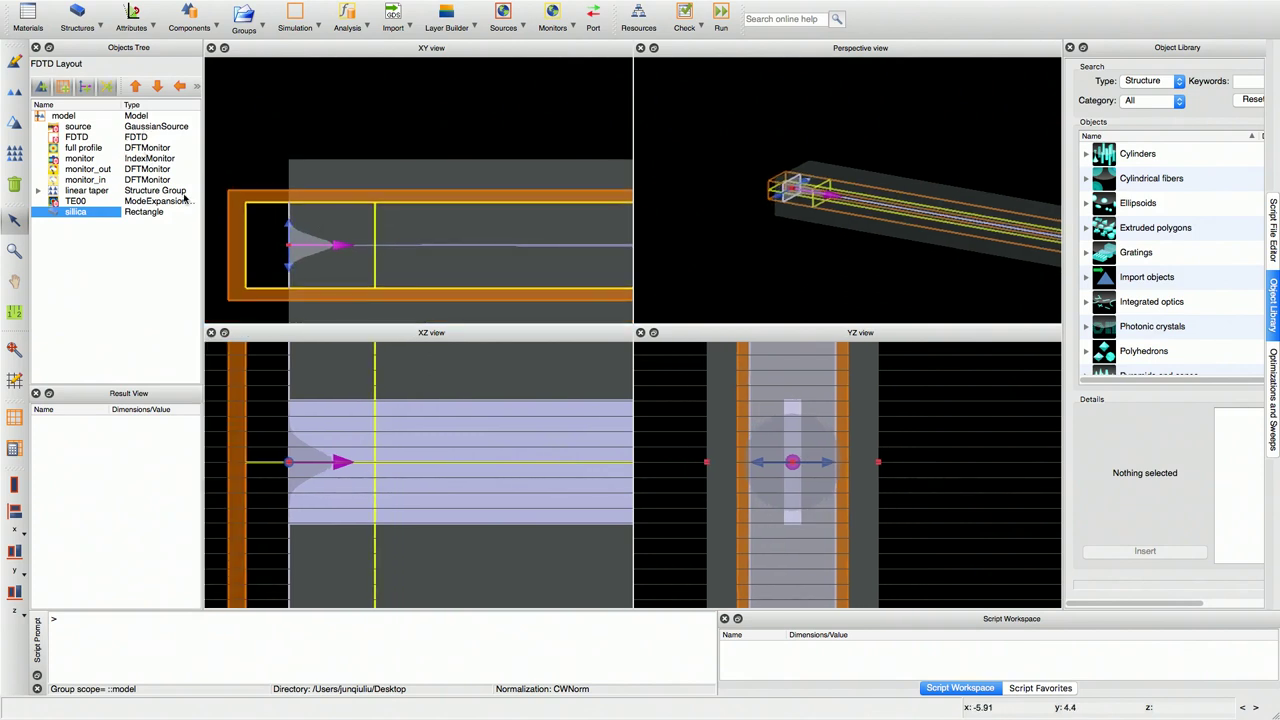
pyautogui.rightClick(79, 212)
pyautogui.click(90, 218)
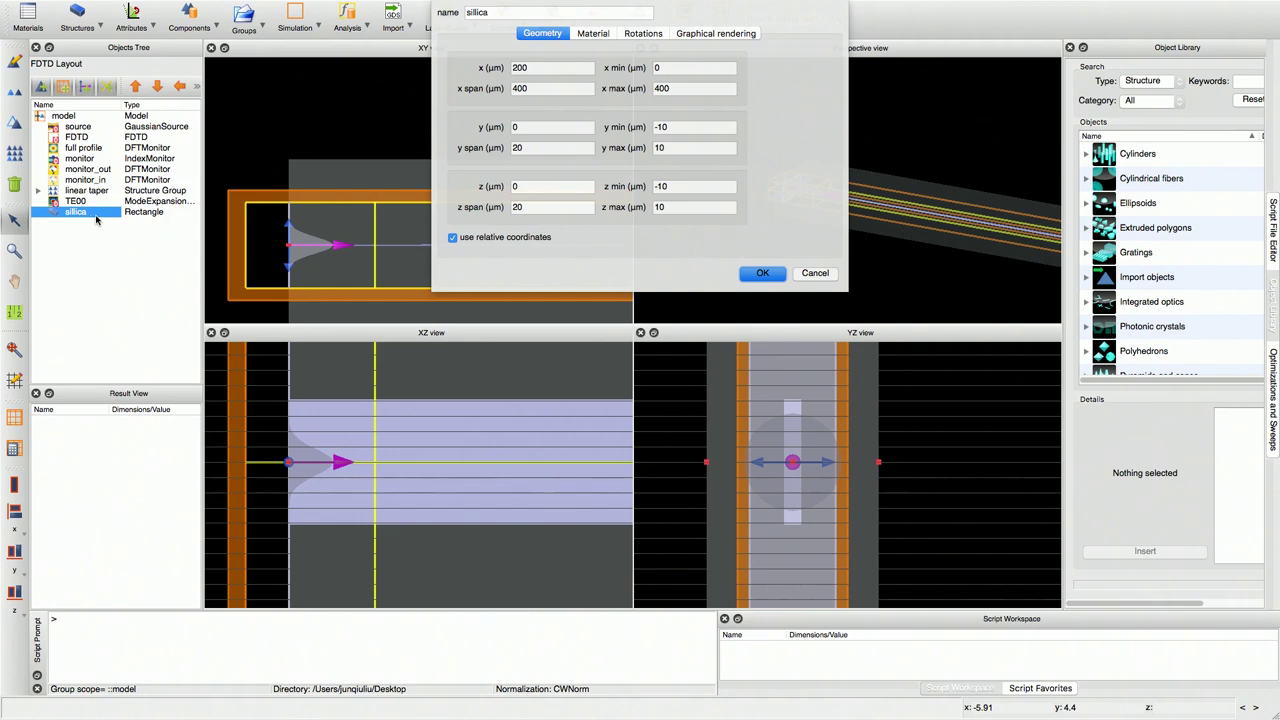
pyautogui.click(812, 273)
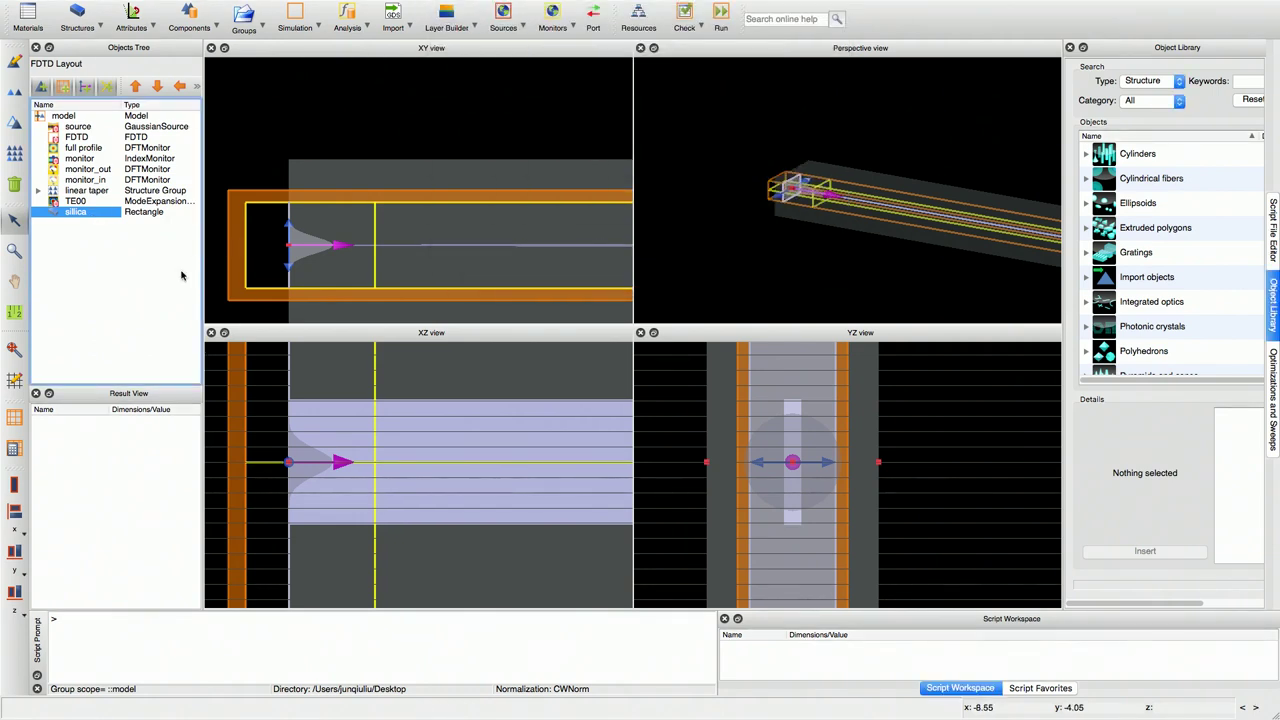
# Review the silica rectangle's material, rotation and graphical rendering settings
pyautogui.scroll(-2, 359, 215)
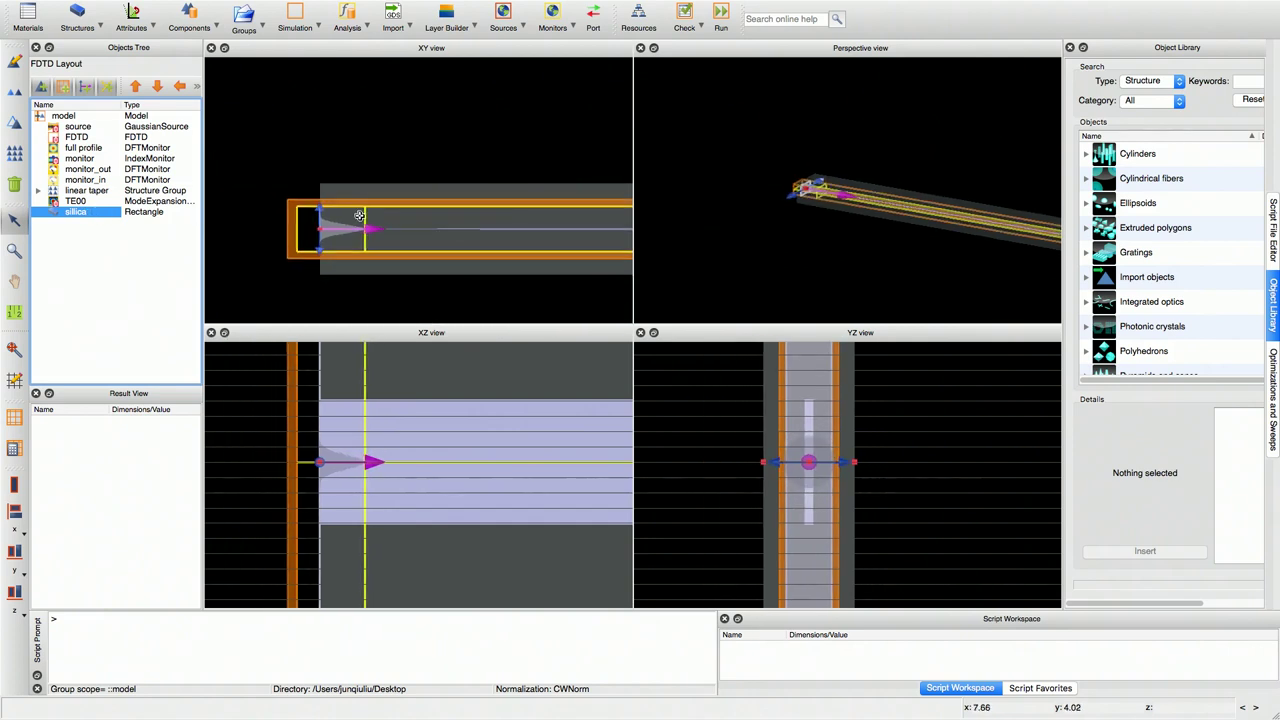
pyautogui.scroll(-2, 359, 215)
pyautogui.click(371, 166)
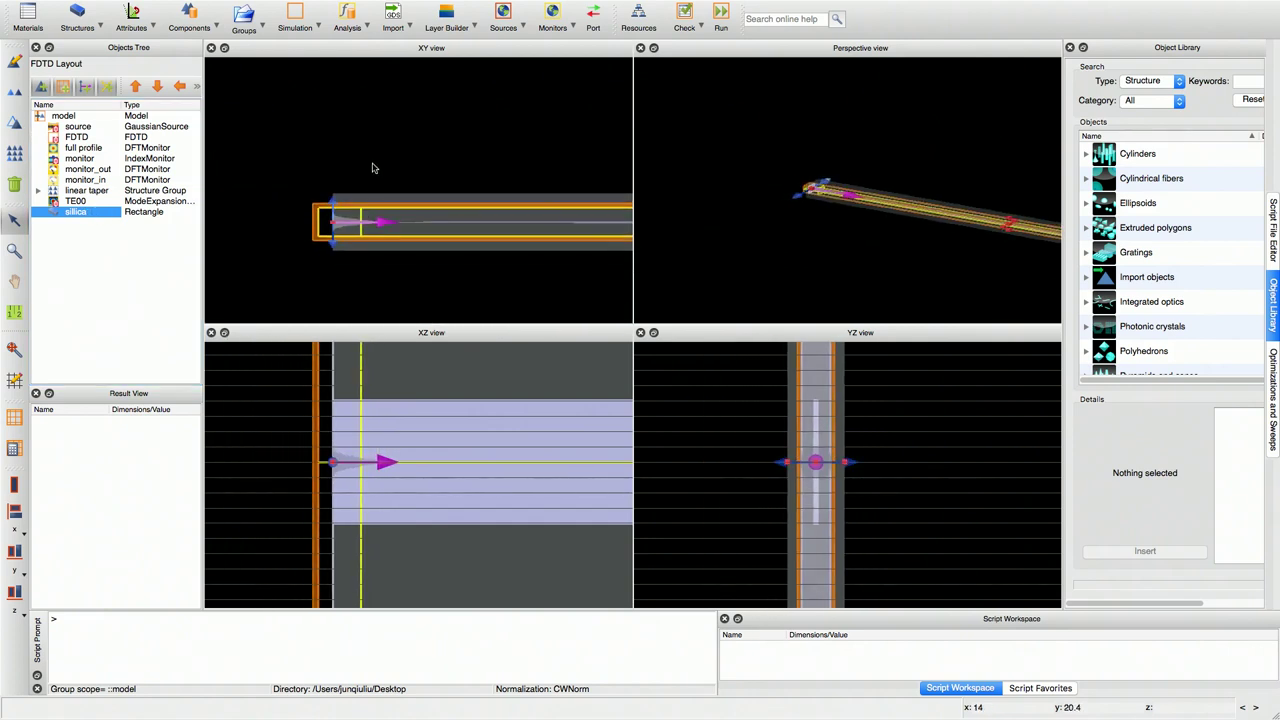
pyautogui.scroll(5, 371, 166)
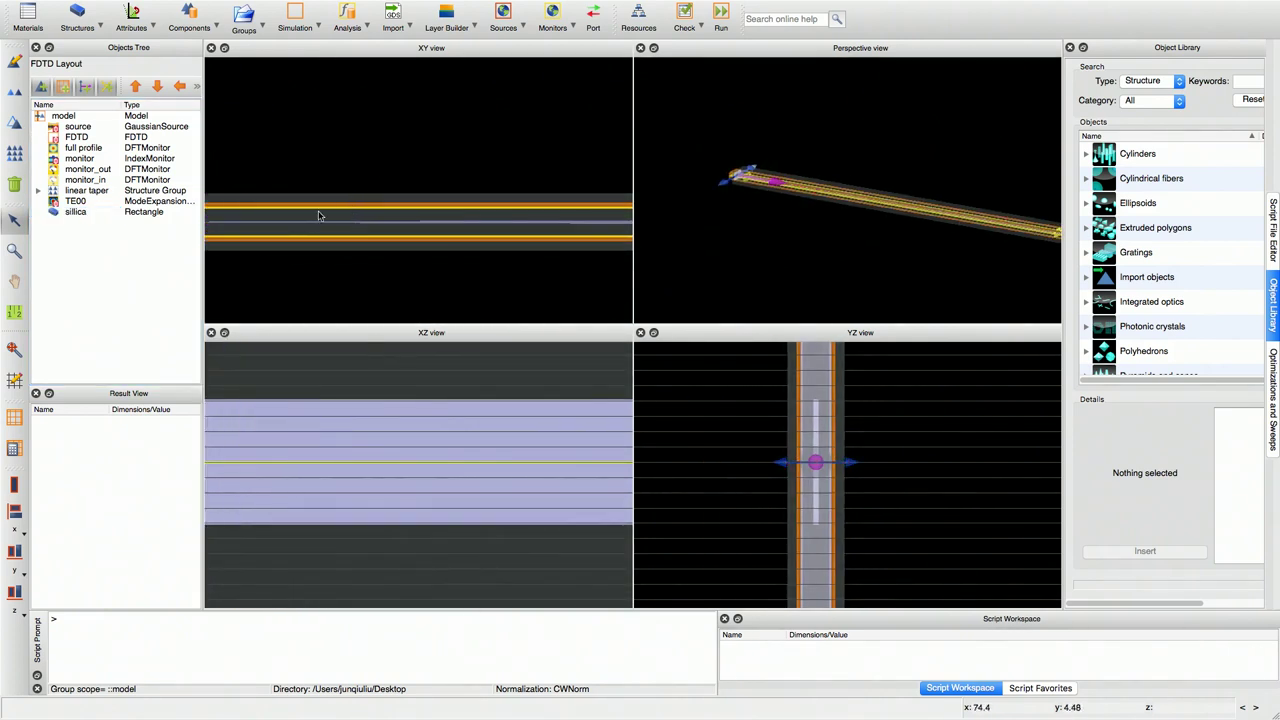
pyautogui.click(78, 213)
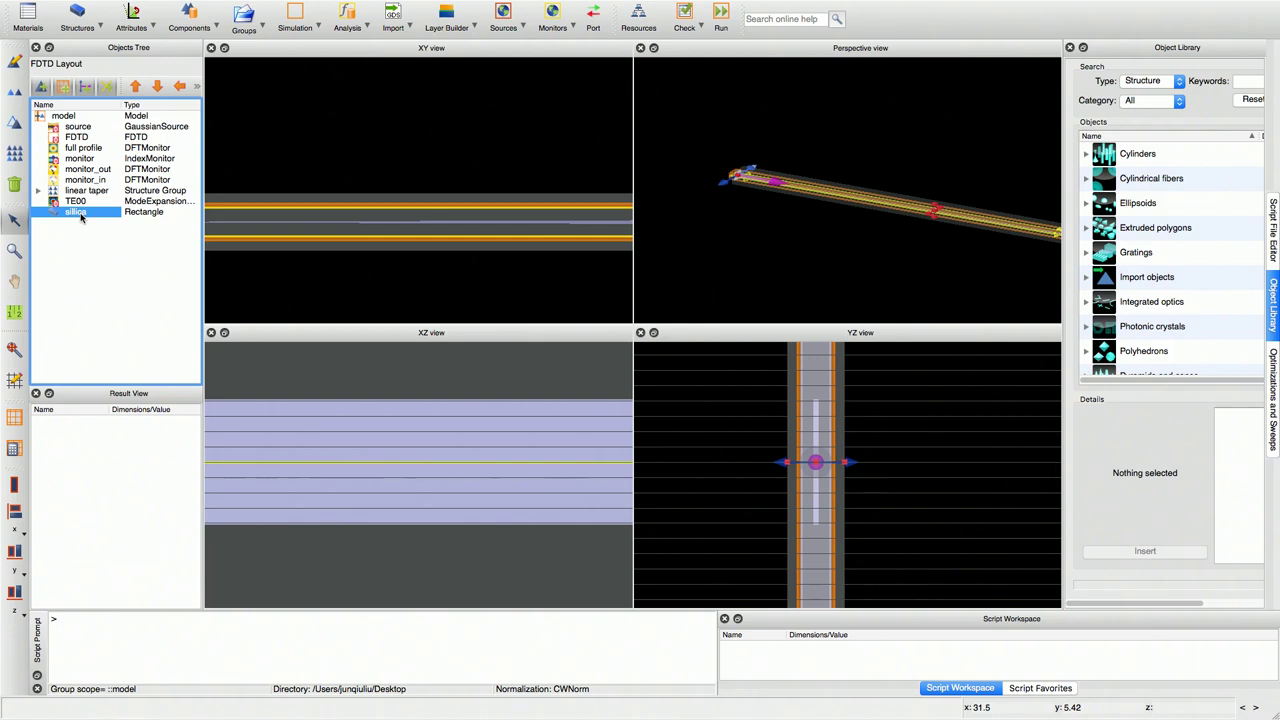
pyautogui.rightClick(82, 215)
pyautogui.click(93, 224)
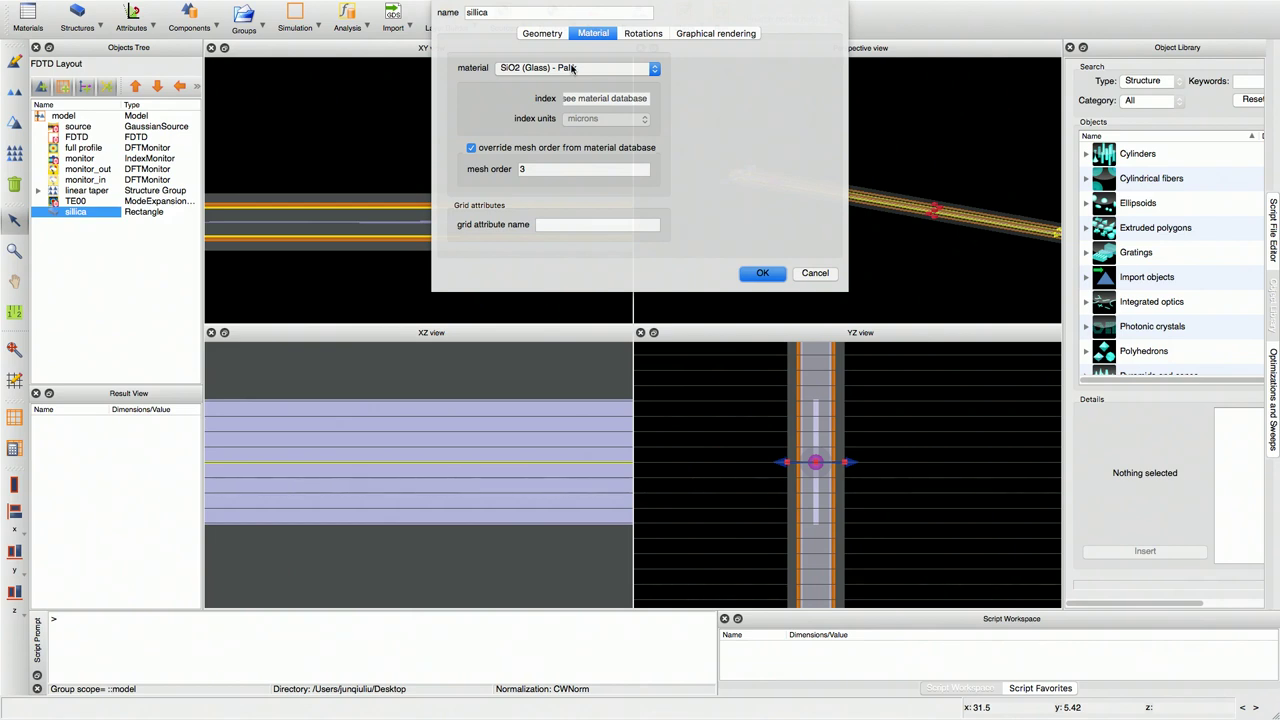
pyautogui.click(648, 35)
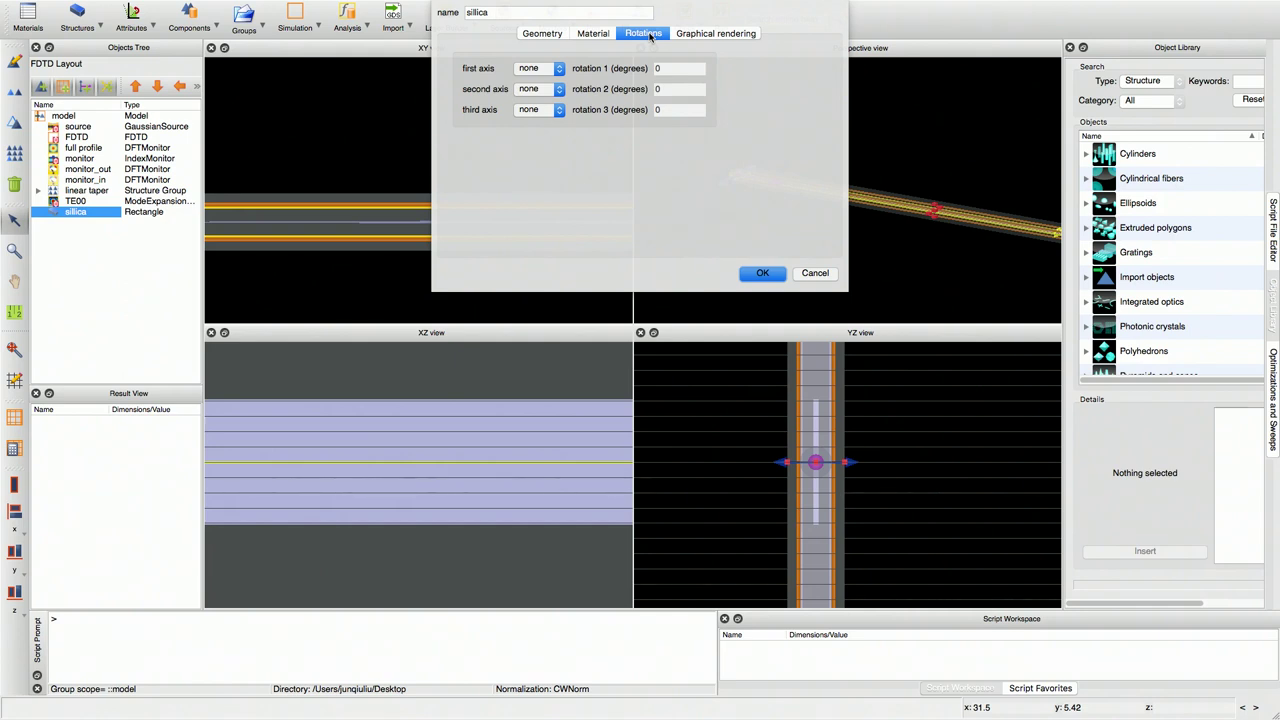
pyautogui.click(726, 38)
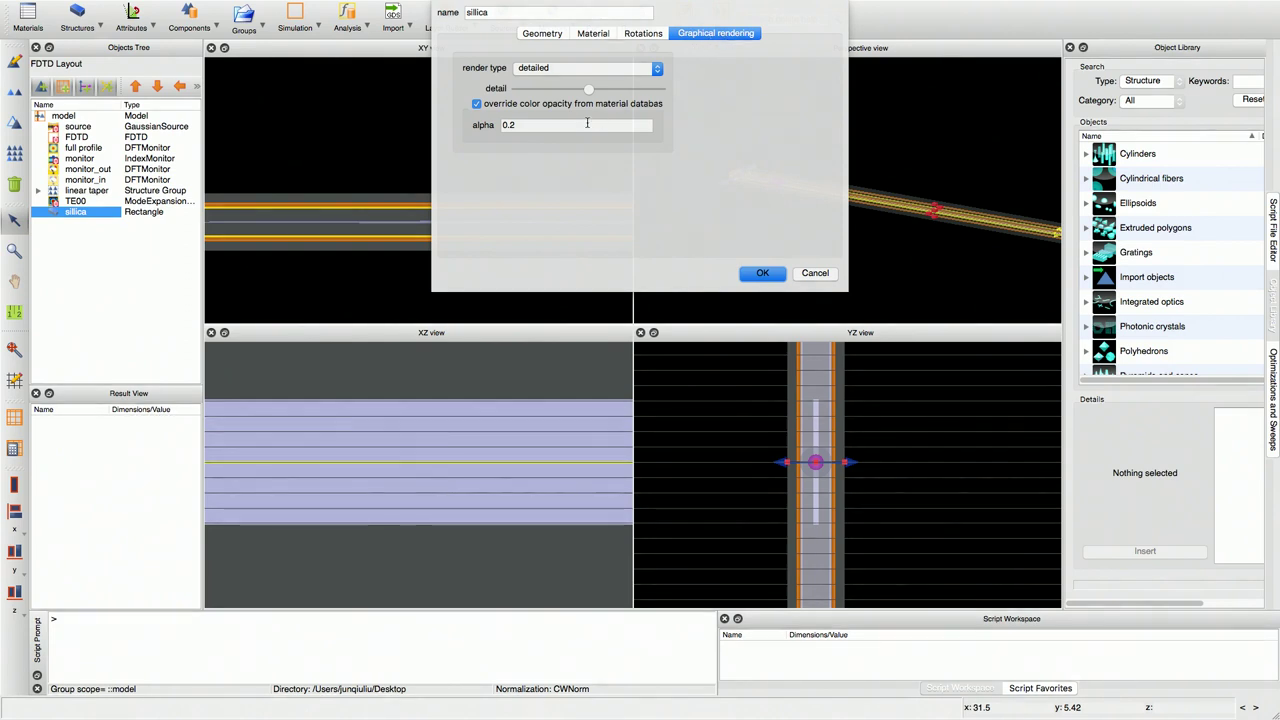
pyautogui.click(817, 273)
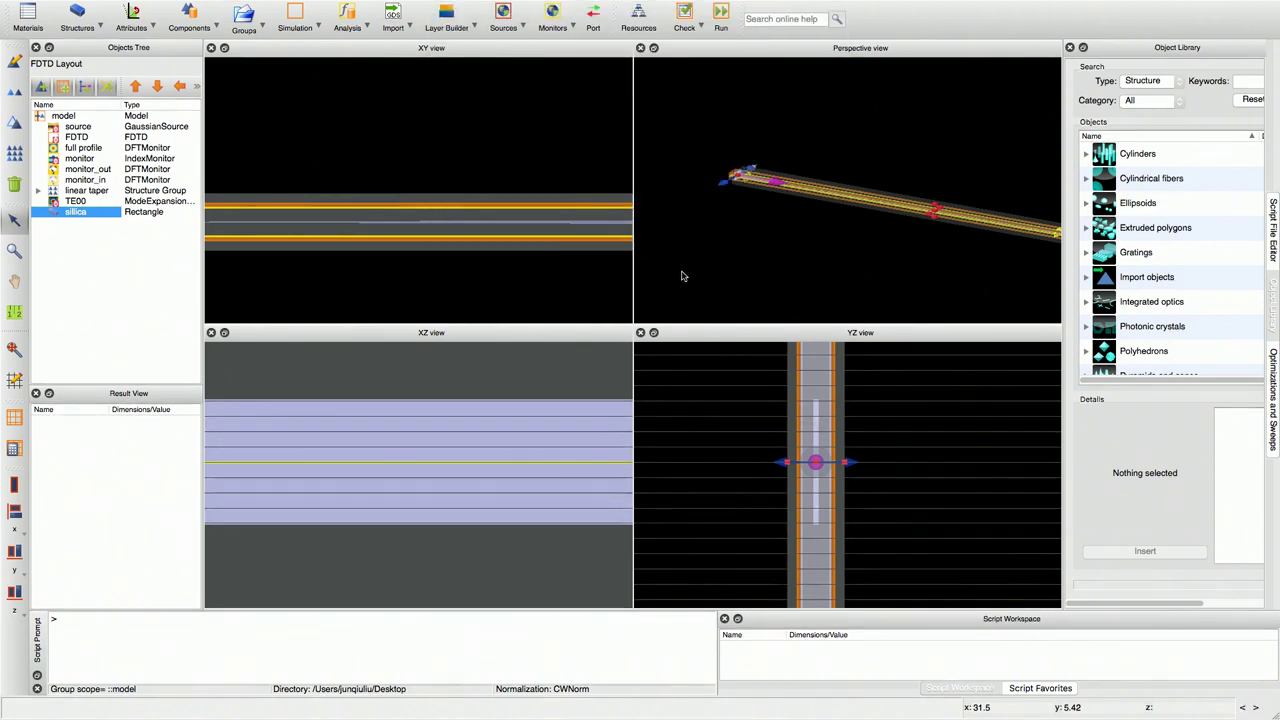
# Review the linear taper group's user properties and read through its construction script down to the waveguide and material sections
pyautogui.click(224, 214)
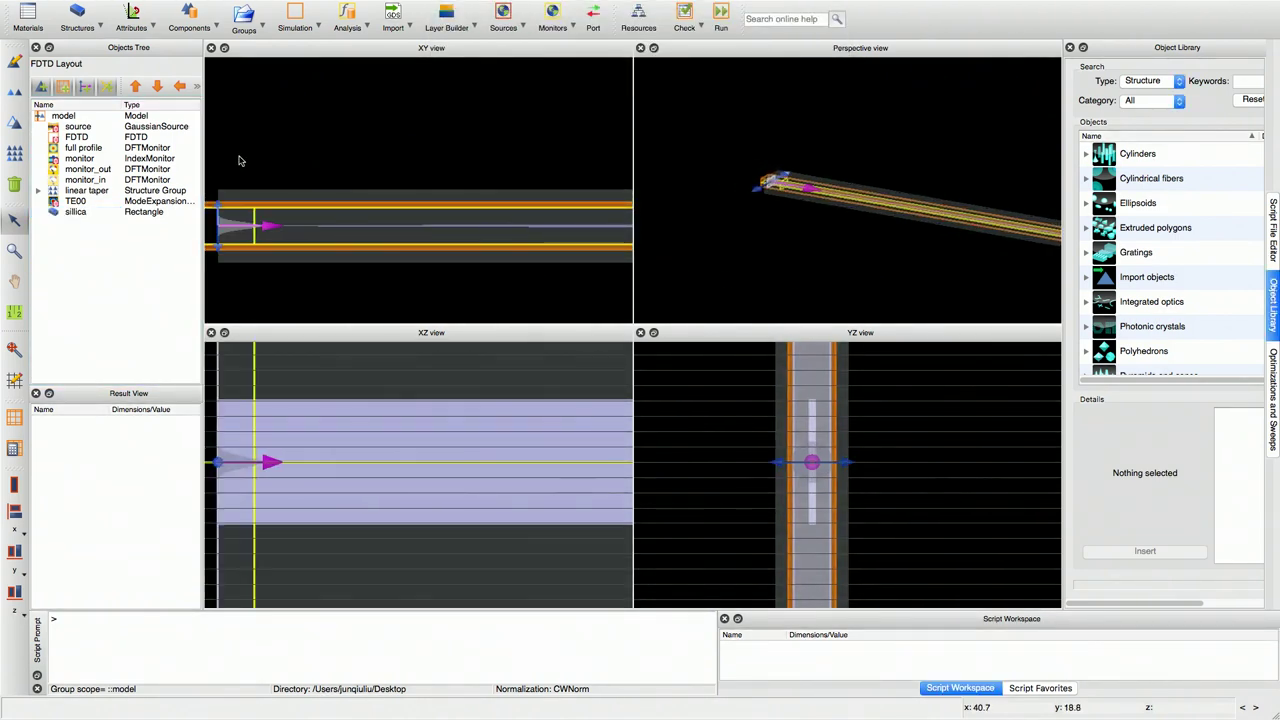
pyautogui.rightClick(64, 192)
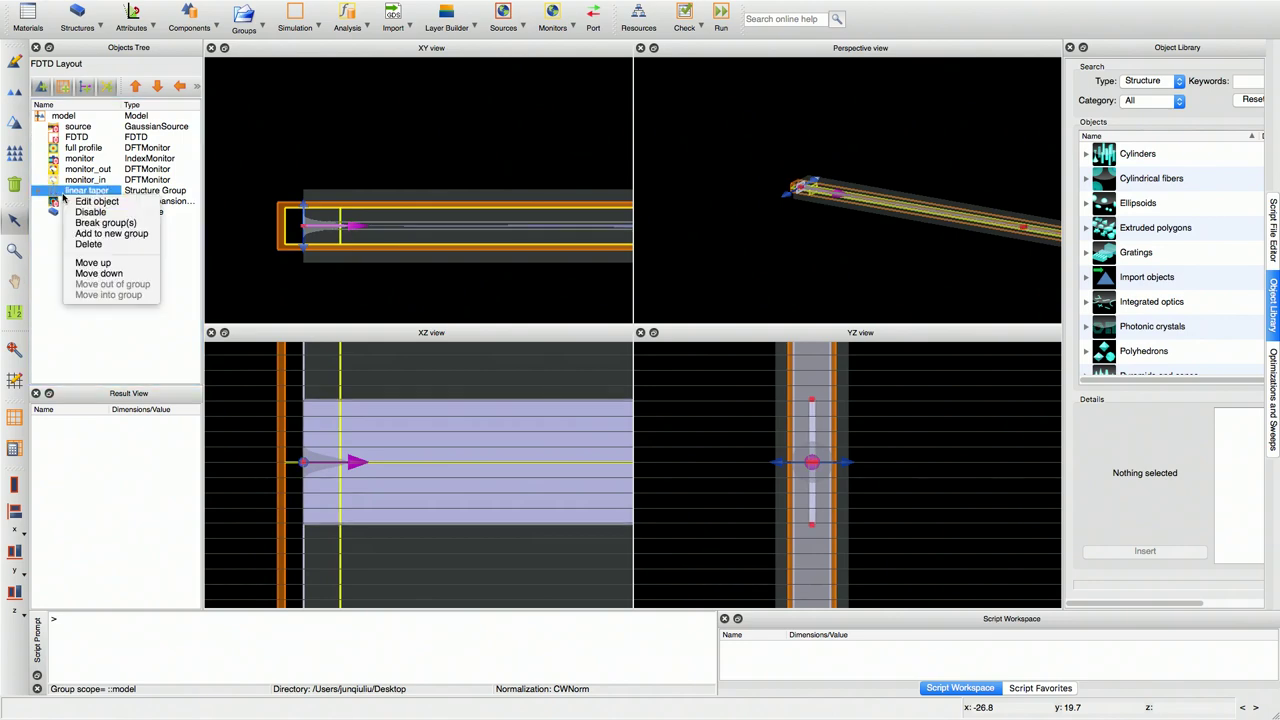
pyautogui.click(77, 202)
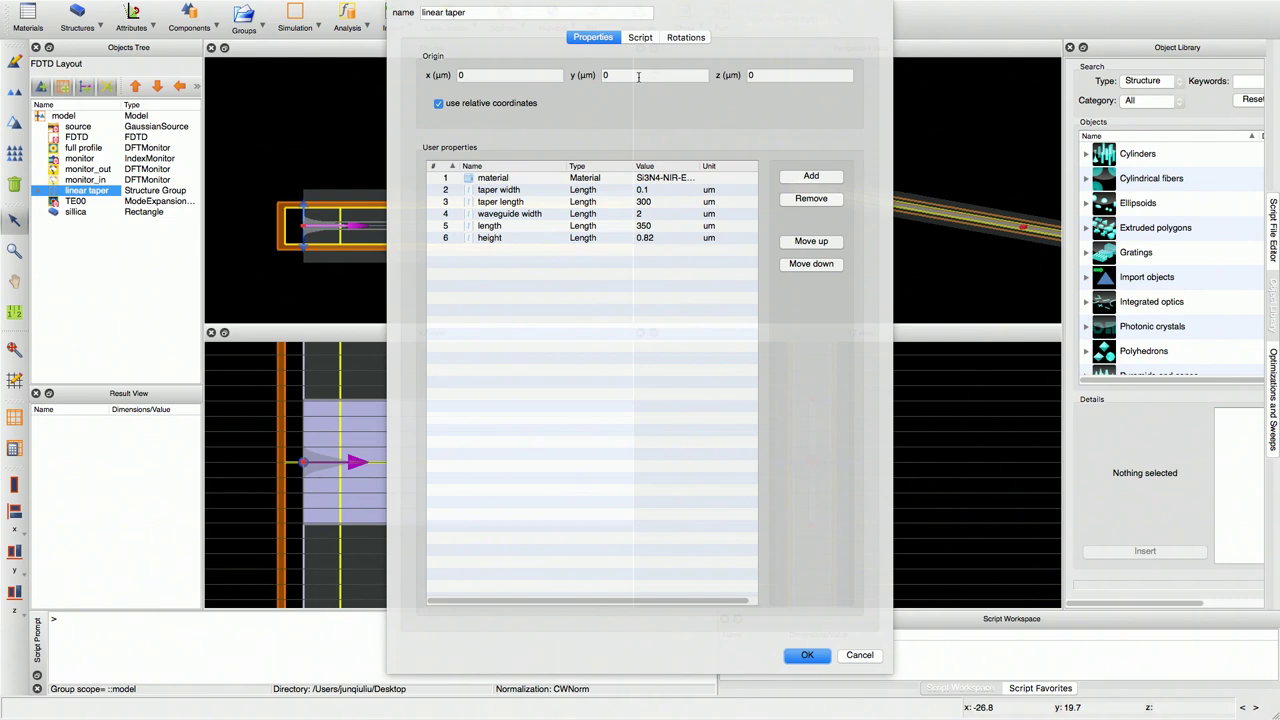
pyautogui.click(640, 38)
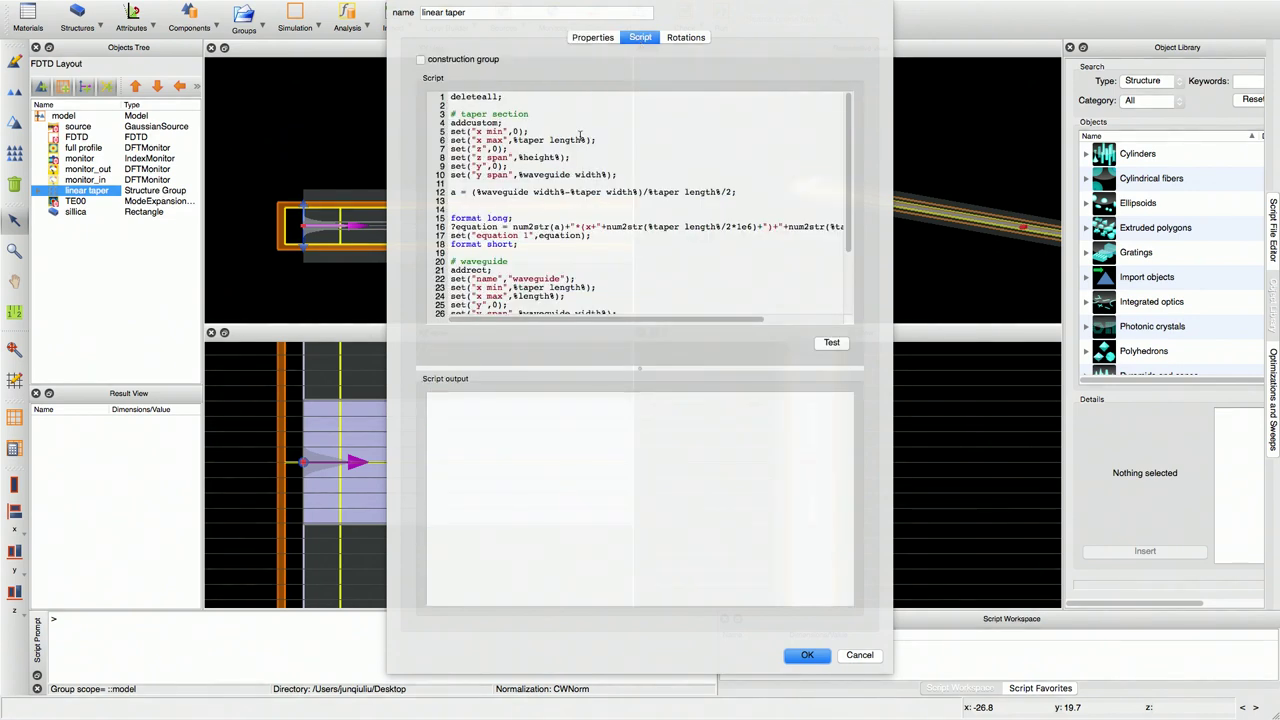
pyautogui.scroll(-1, 579, 136)
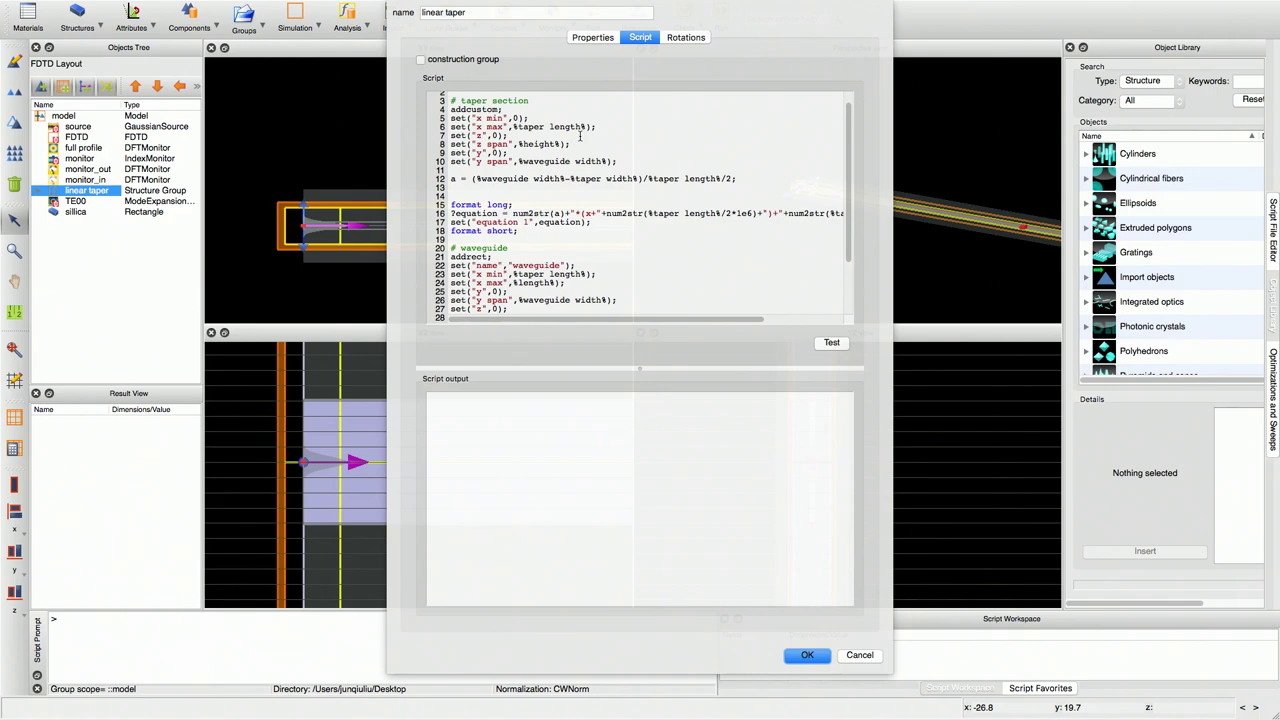
pyautogui.scroll(-3, 627, 201)
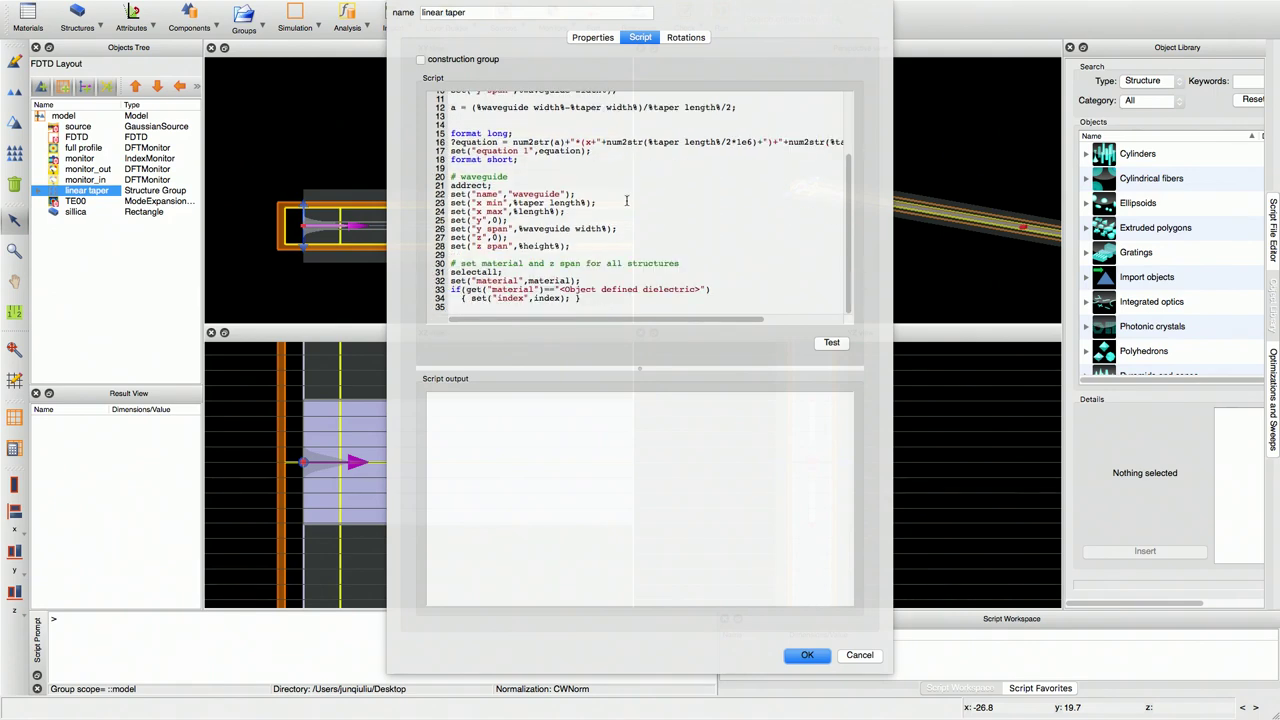
pyautogui.scroll(1, 627, 201)
pyautogui.moveTo(451, 185); pyautogui.dragTo(582, 298)
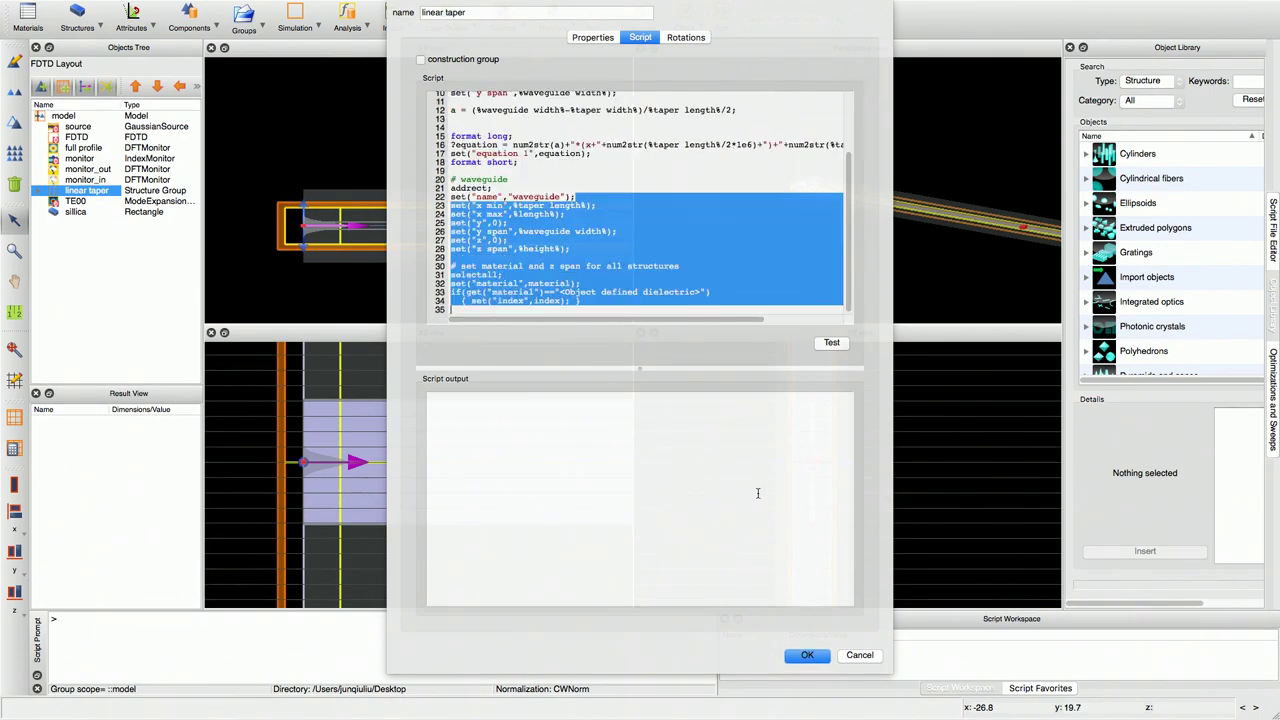
pyautogui.click(859, 655)
# Examine the taper in the XY view and check the linear taper group's dimensions in its user properties
pyautogui.scroll(5, 380, 230)
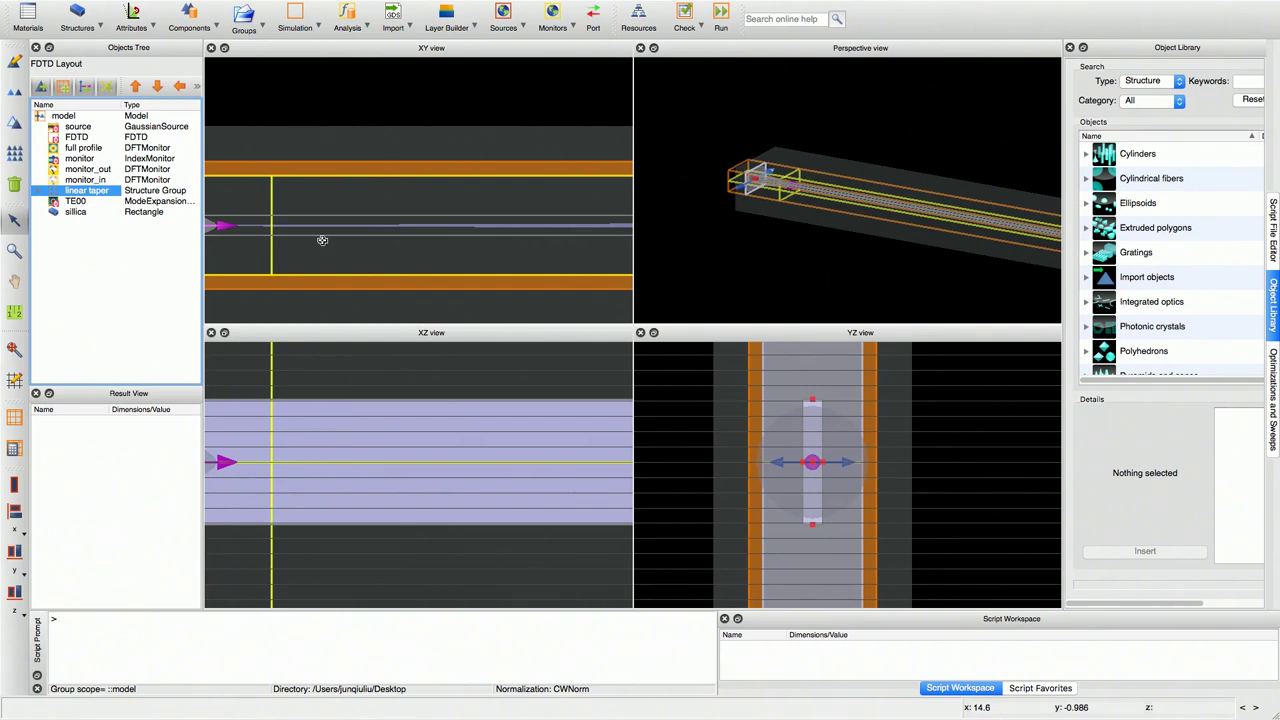
pyautogui.click(324, 208)
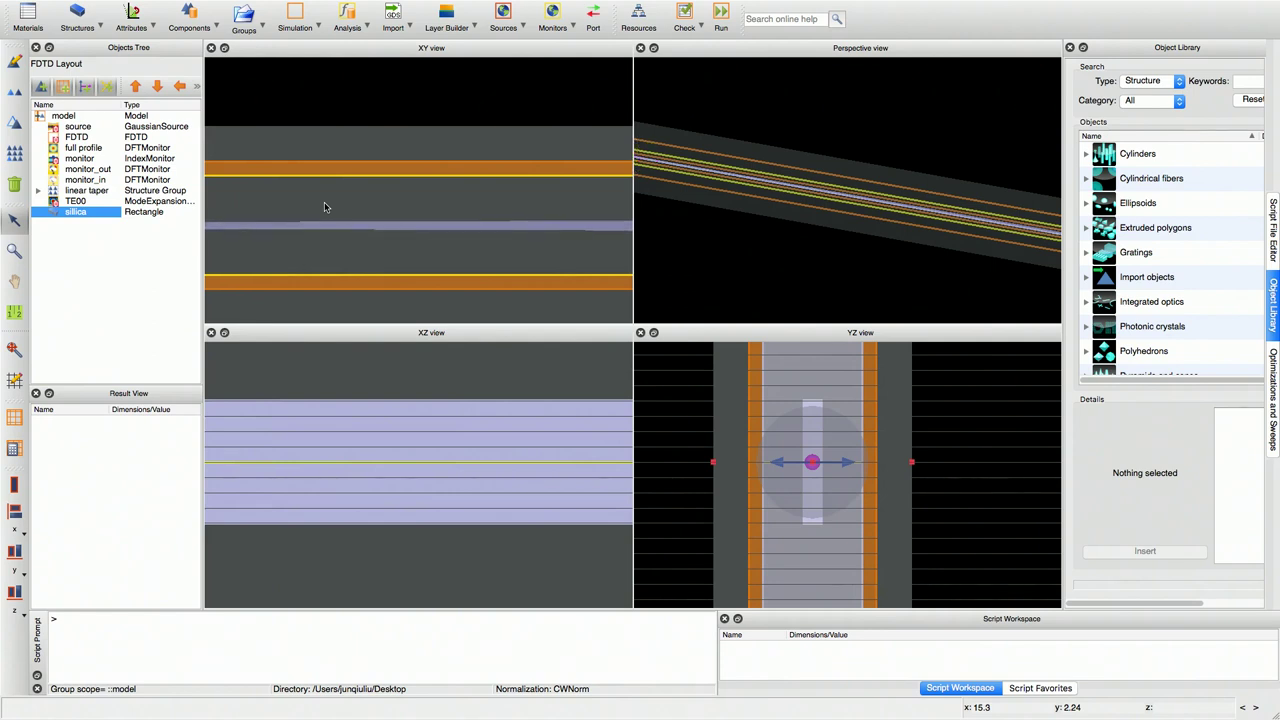
pyautogui.click(80, 191)
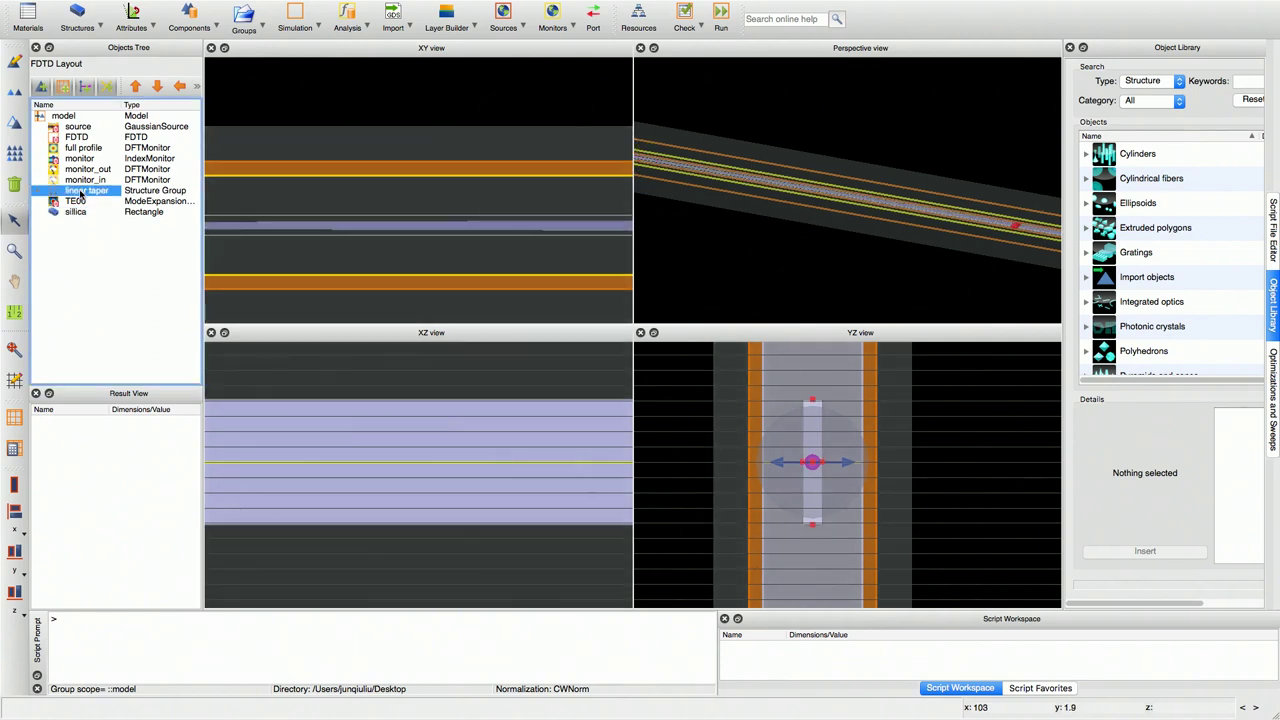
pyautogui.rightClick(80, 191)
pyautogui.click(95, 199)
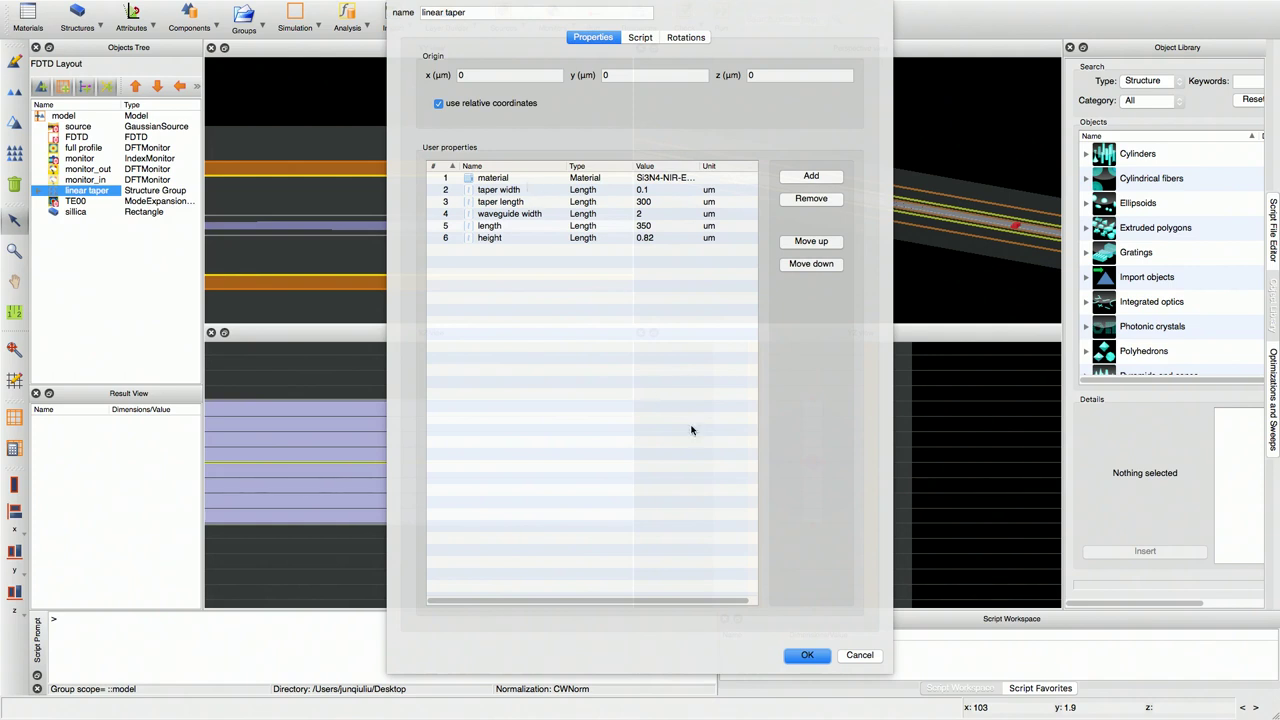
pyautogui.click(855, 655)
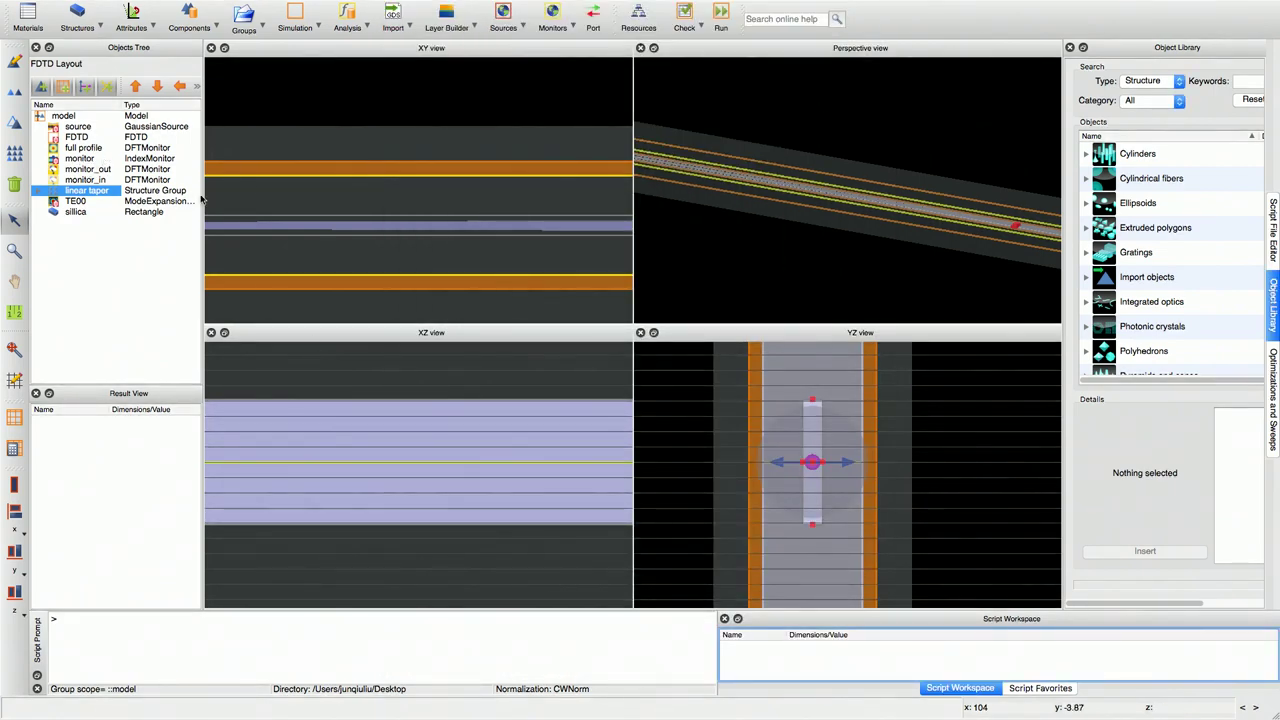
# Examine the source end of the taper up close in the XY and perspective views
pyautogui.click(278, 192)
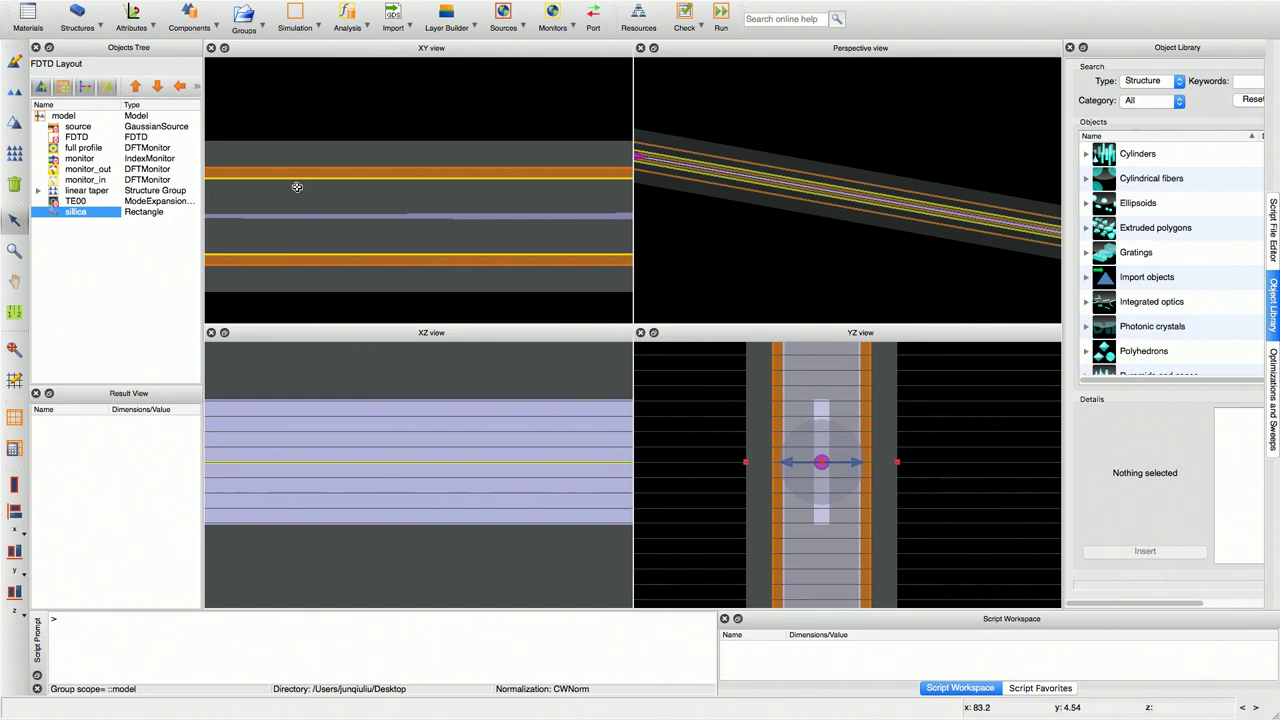
pyautogui.click(293, 121)
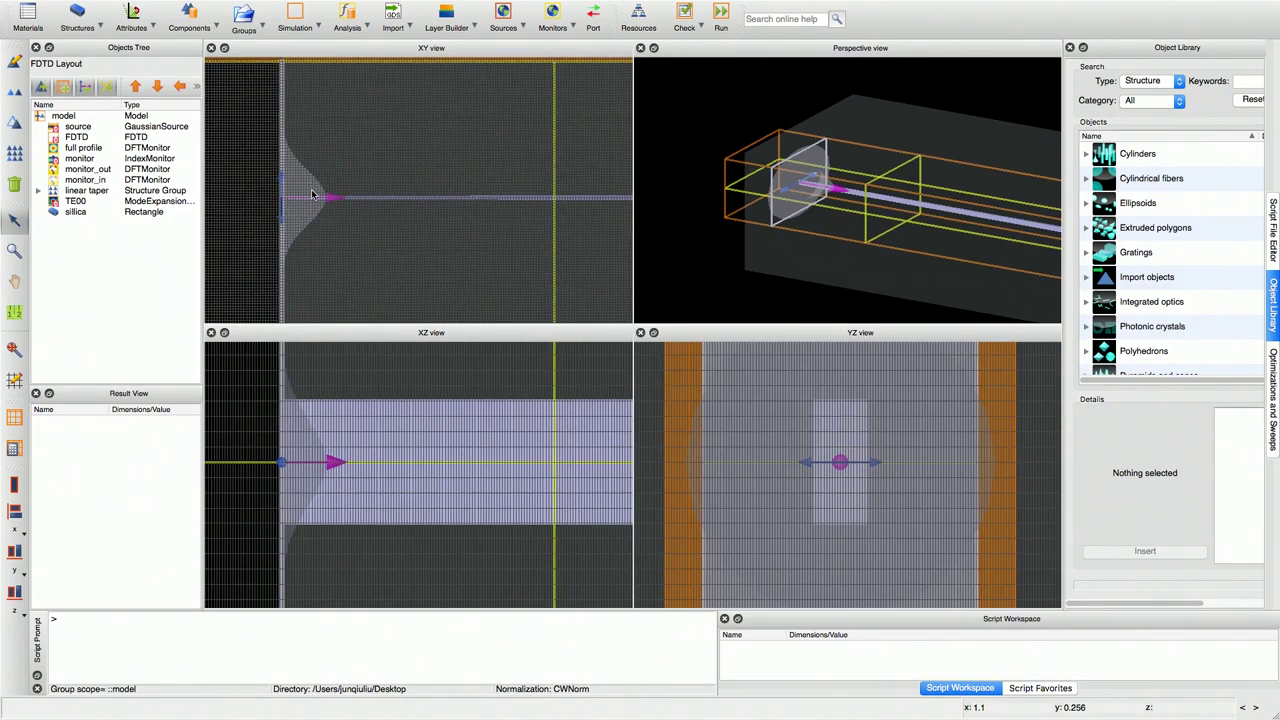
pyautogui.scroll(-3, 343, 470)
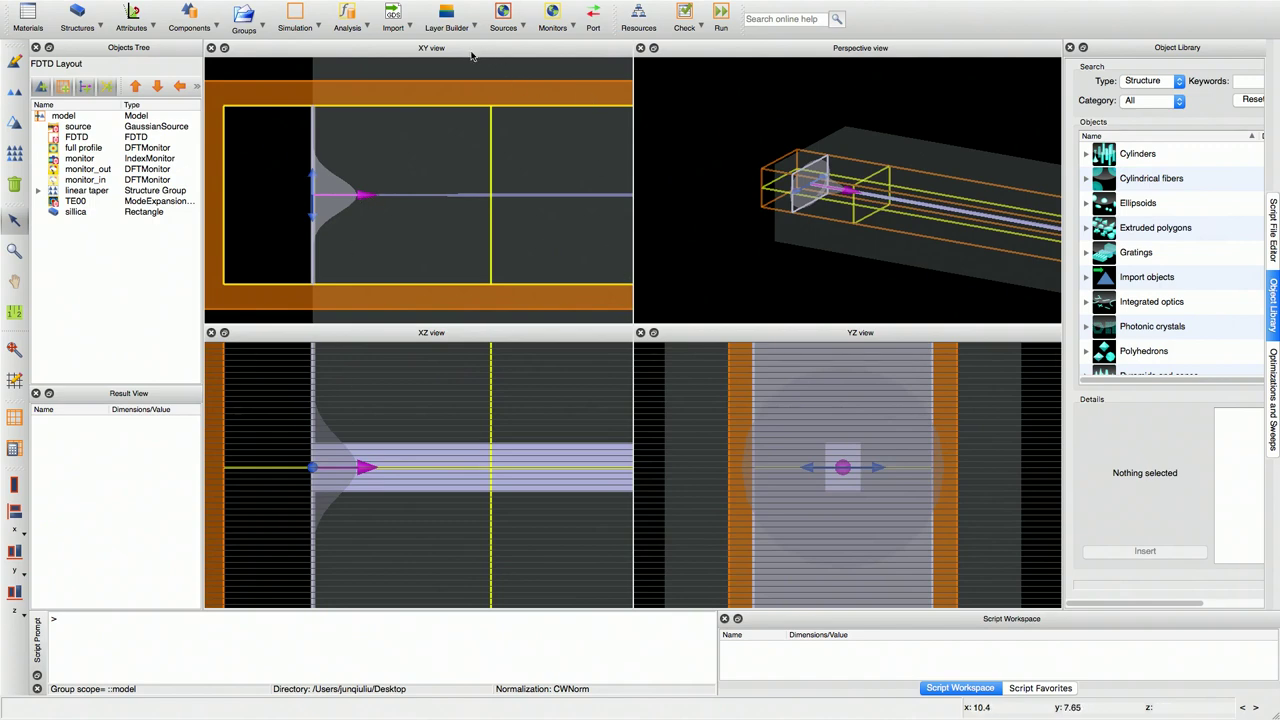
pyautogui.doubleClick(226, 49)
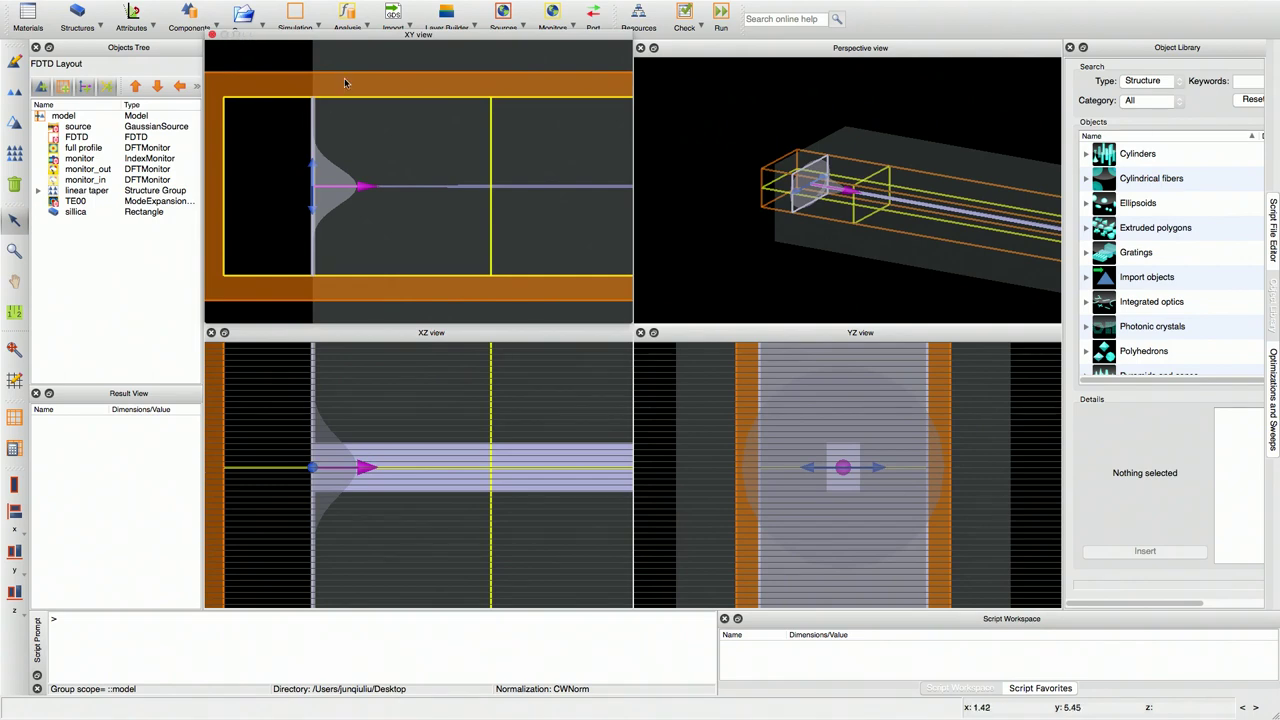
pyautogui.doubleClick(258, 37)
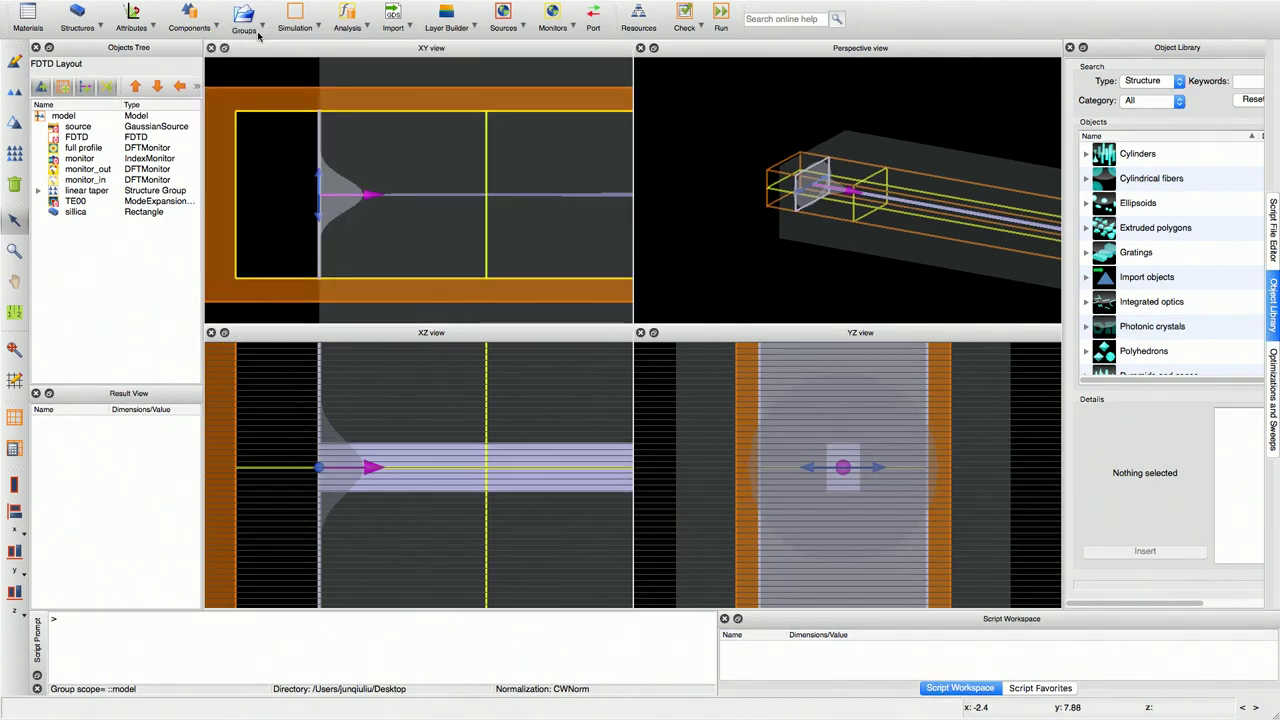
pyautogui.scroll(-2, 808, 180)
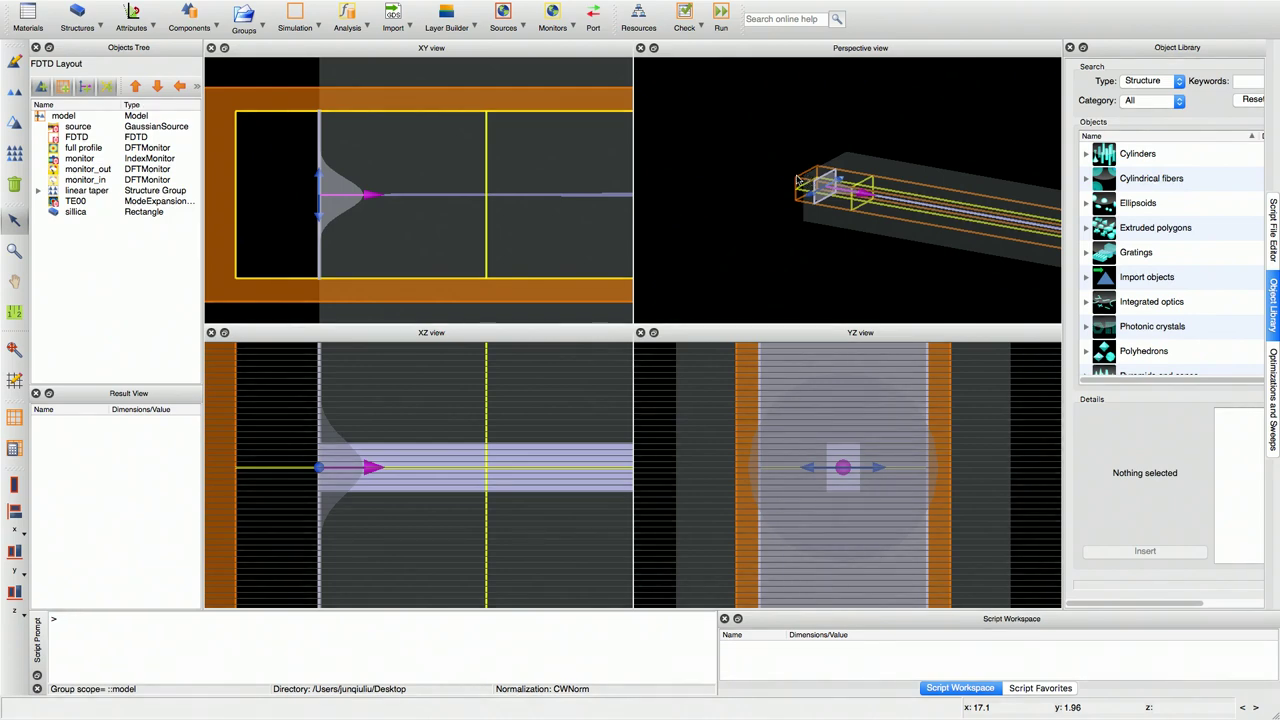
# Open the linear taper group's properties again to examine its material and user-defined lengths
pyautogui.click(80, 201)
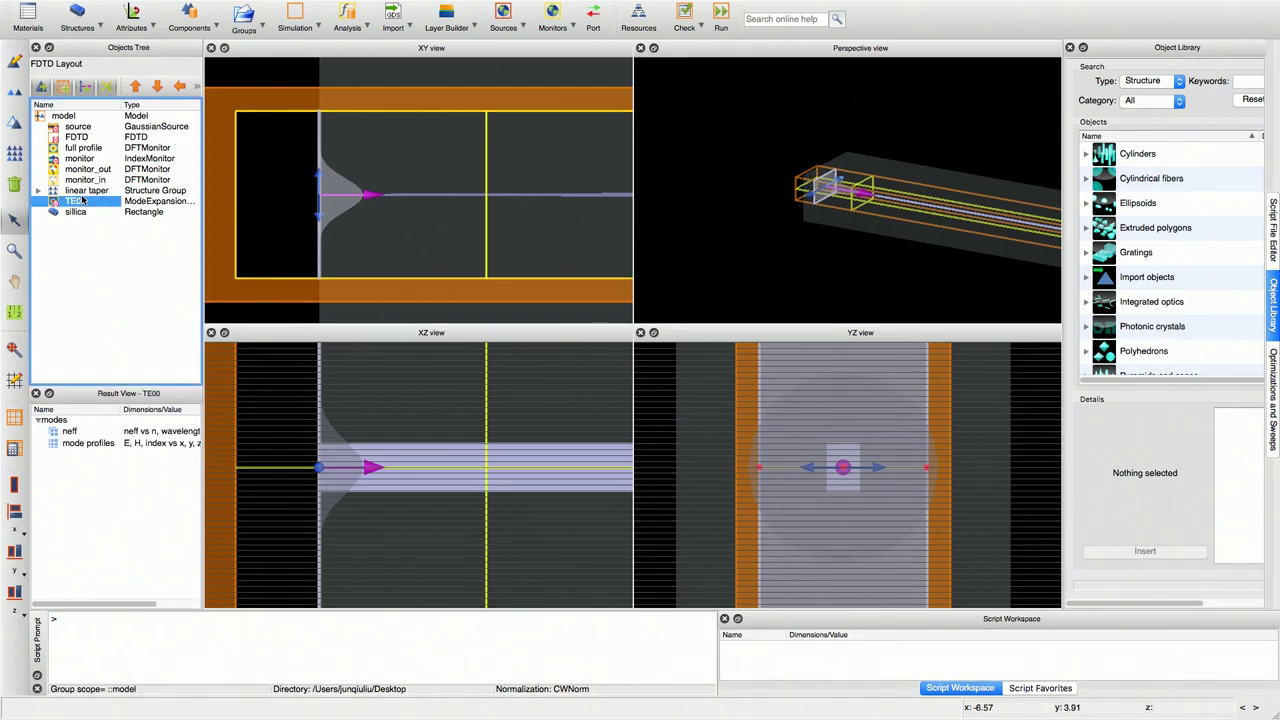
pyautogui.rightClick(88, 190)
pyautogui.click(110, 194)
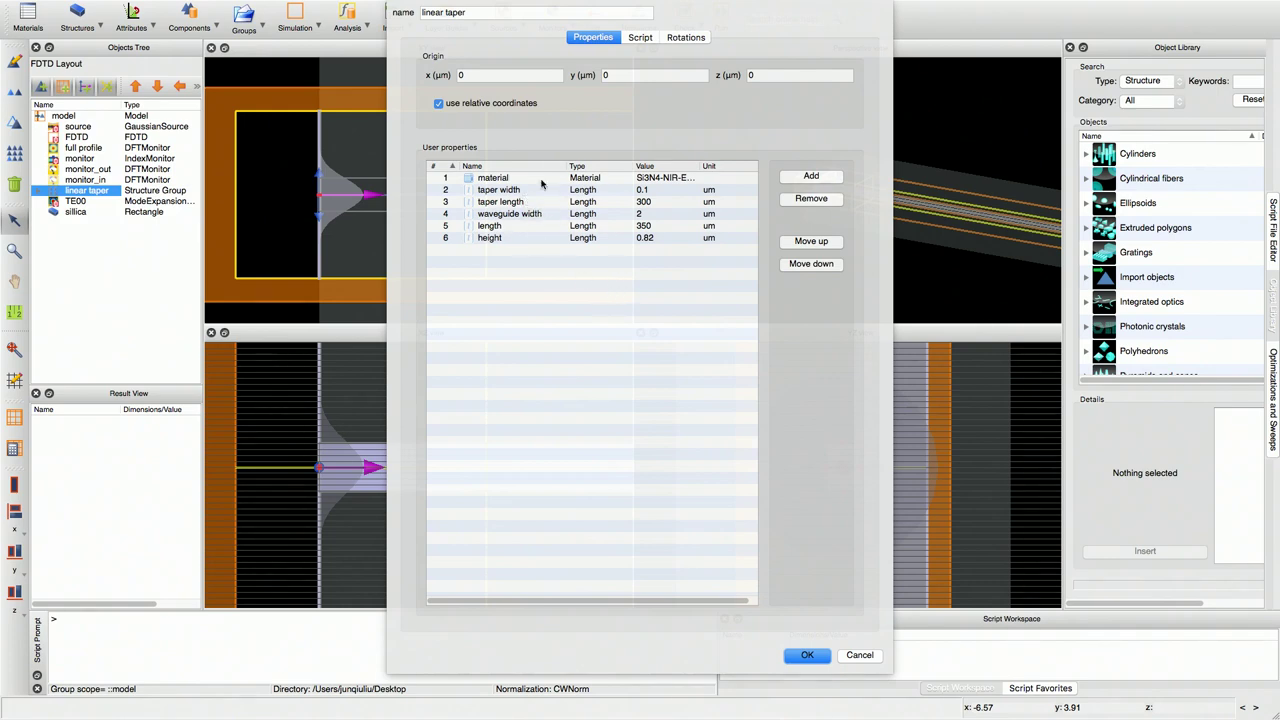
pyautogui.click(521, 293)
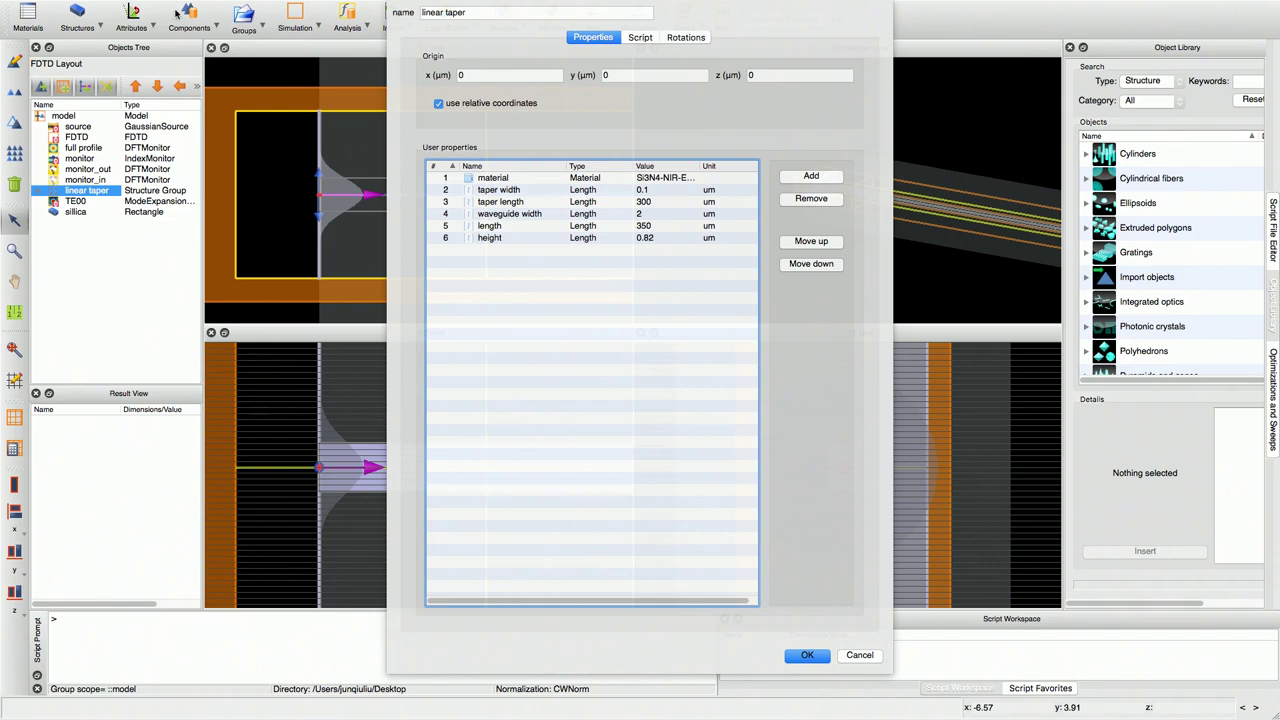
pyautogui.moveTo(41, 7)
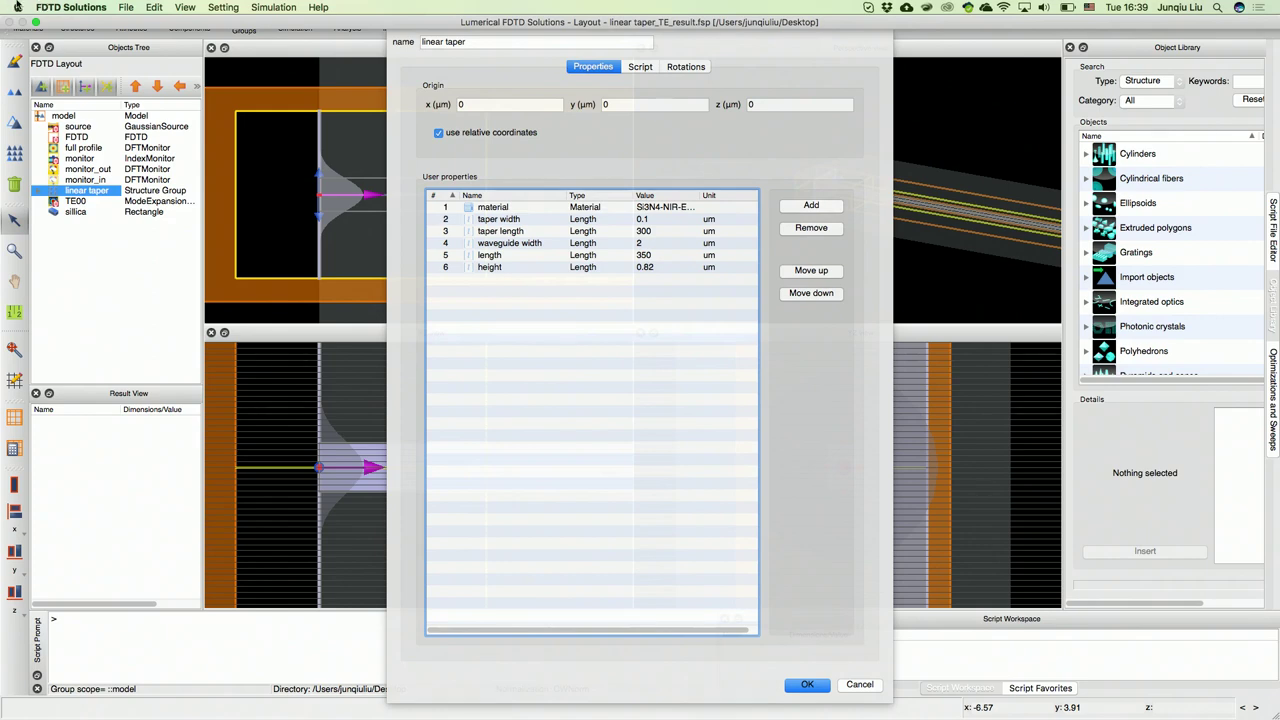
pyautogui.click(45, 7)
pyautogui.moveTo(18, 7)
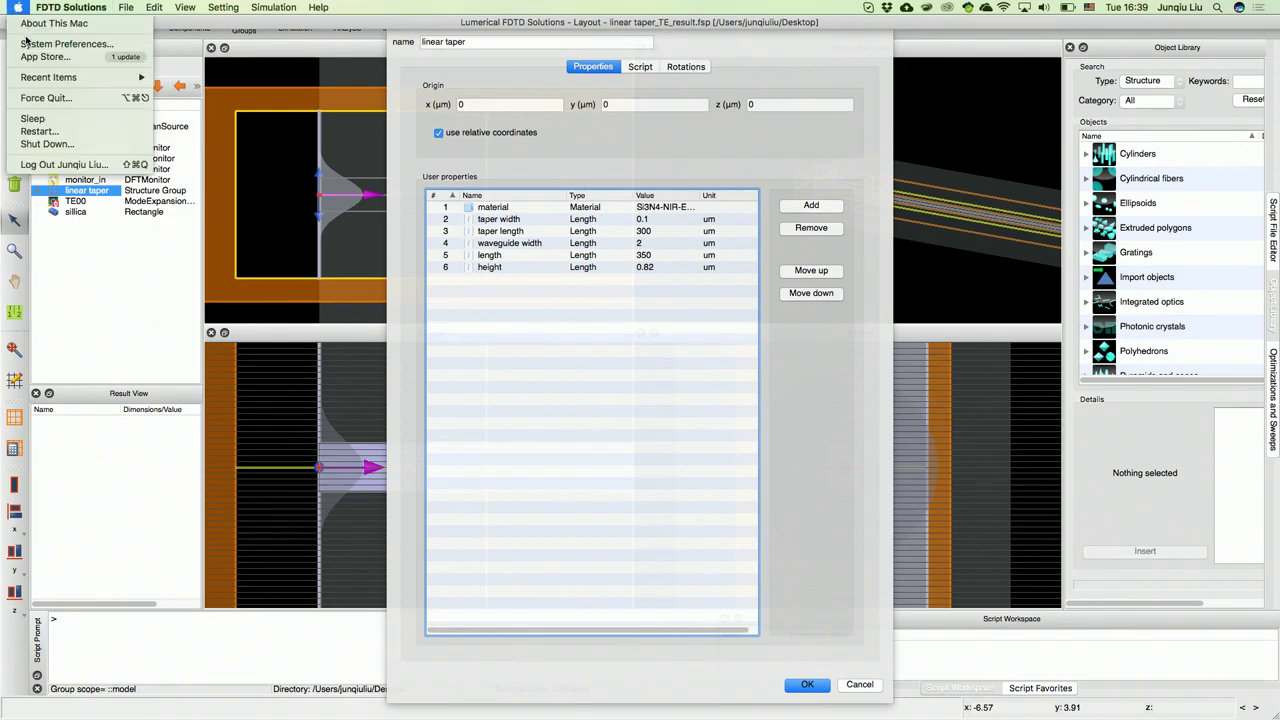
pyautogui.click(27, 43)
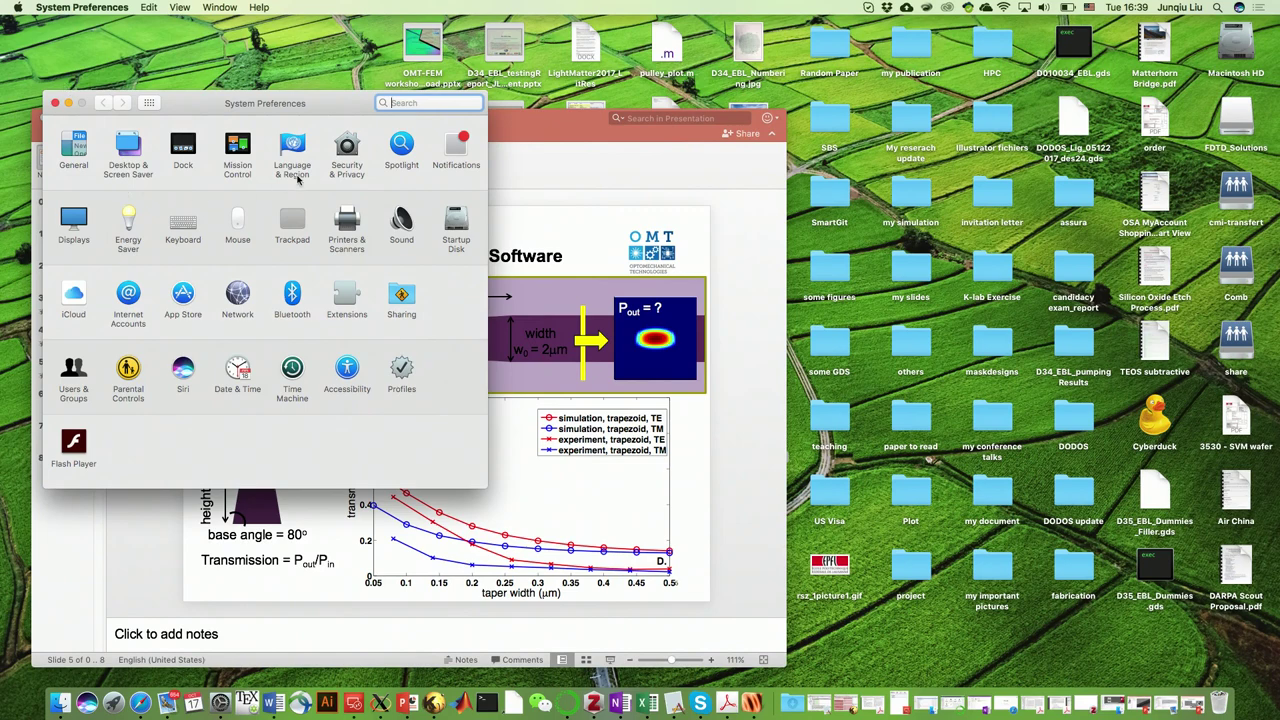
pyautogui.click(749, 704)
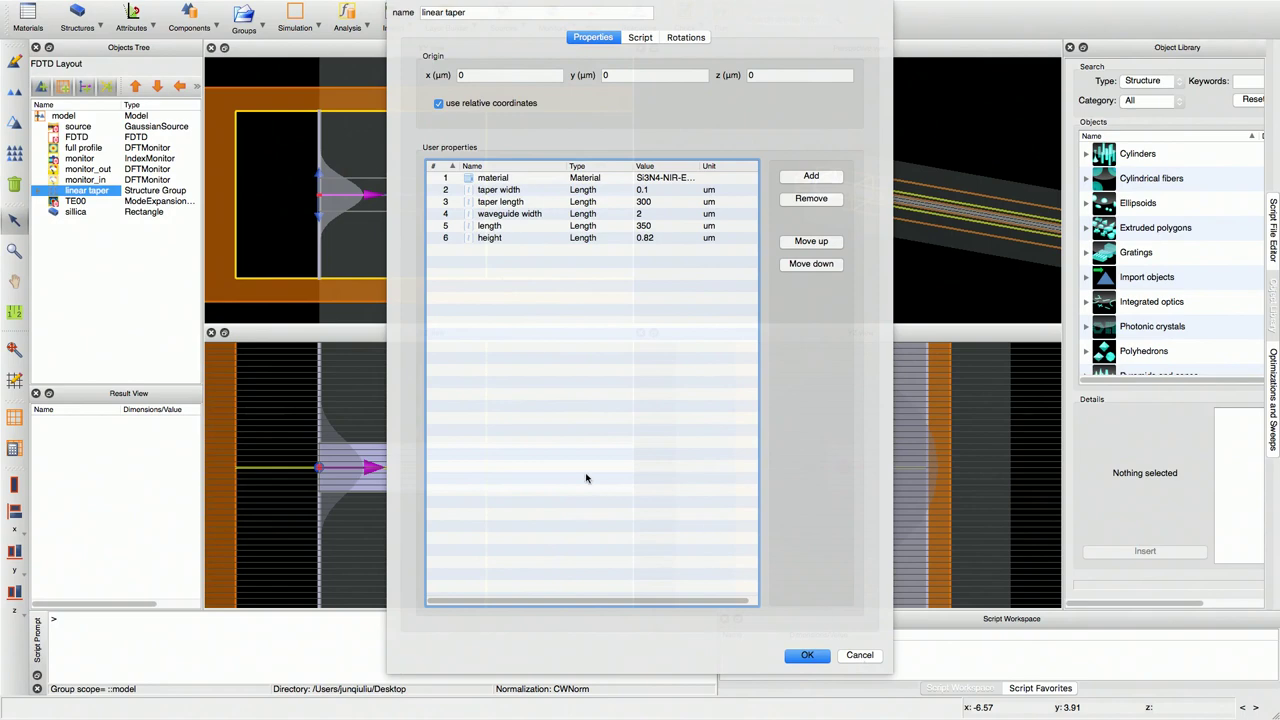
# Open the Accessibility settings in System Preferences, and return to FDTD Solutions to cancel the linear taper properties dialog
pyautogui.moveTo(92, 4)
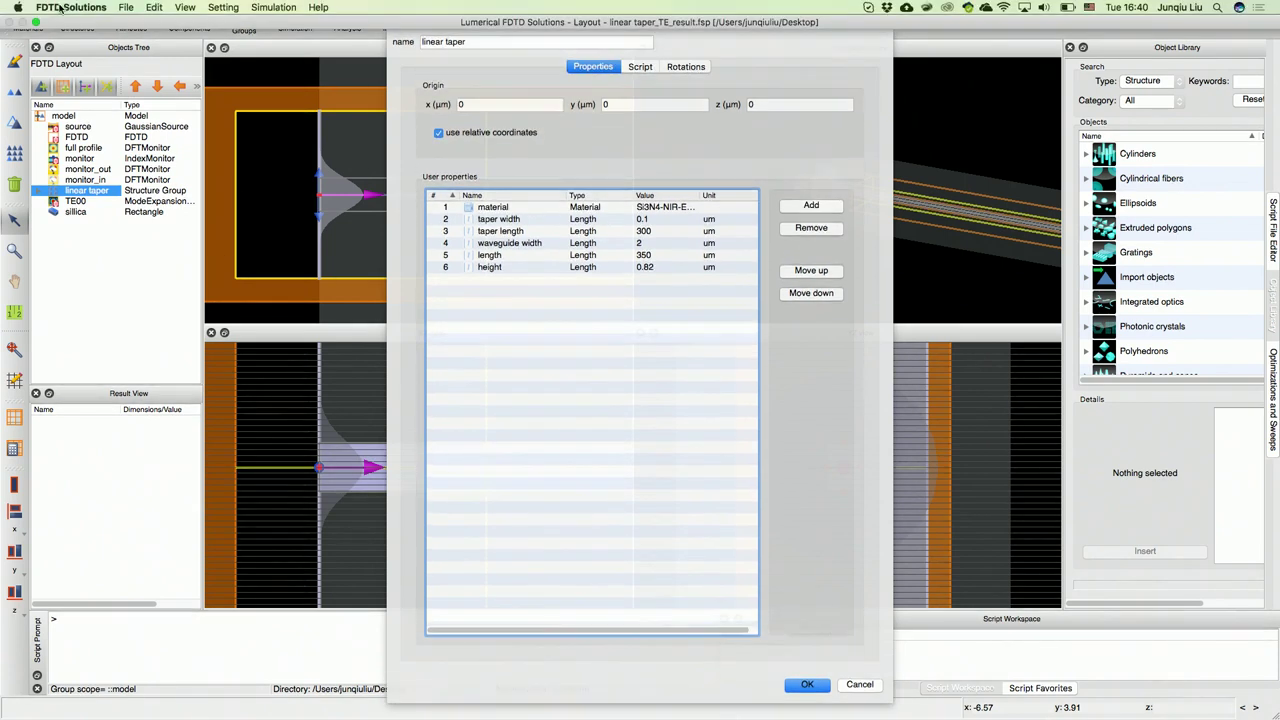
pyautogui.click(19, 7)
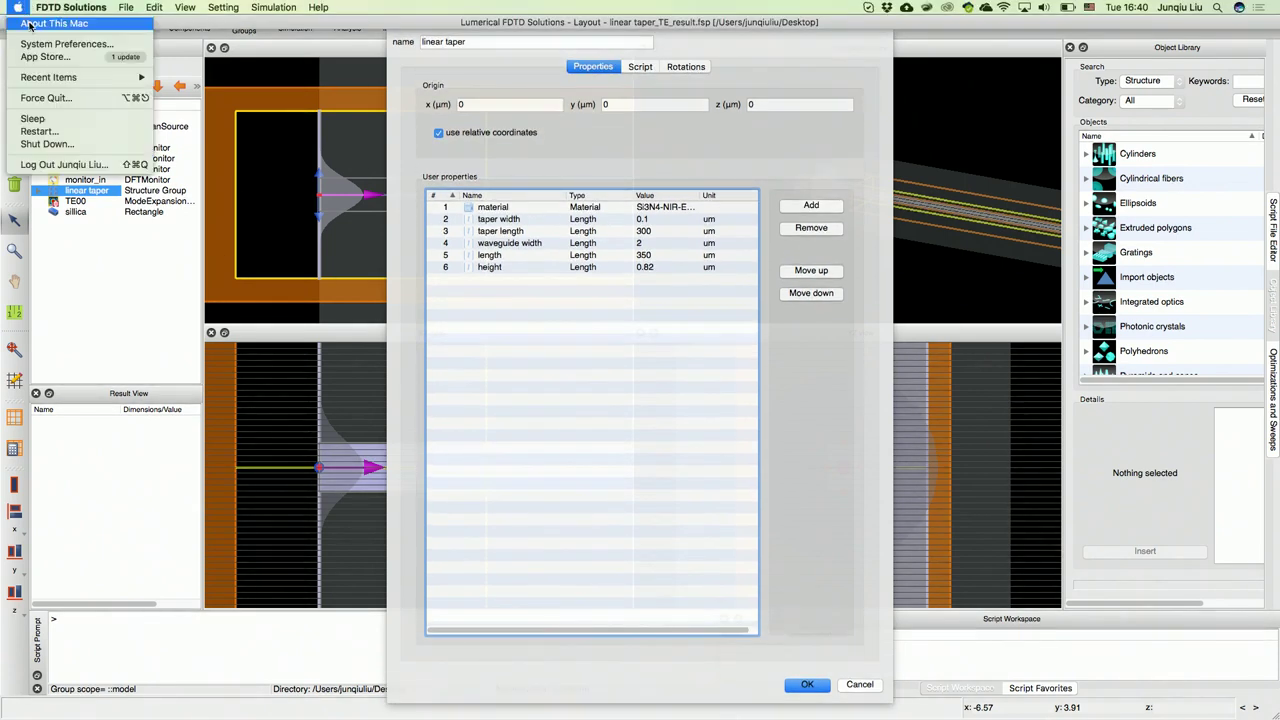
pyautogui.click(38, 44)
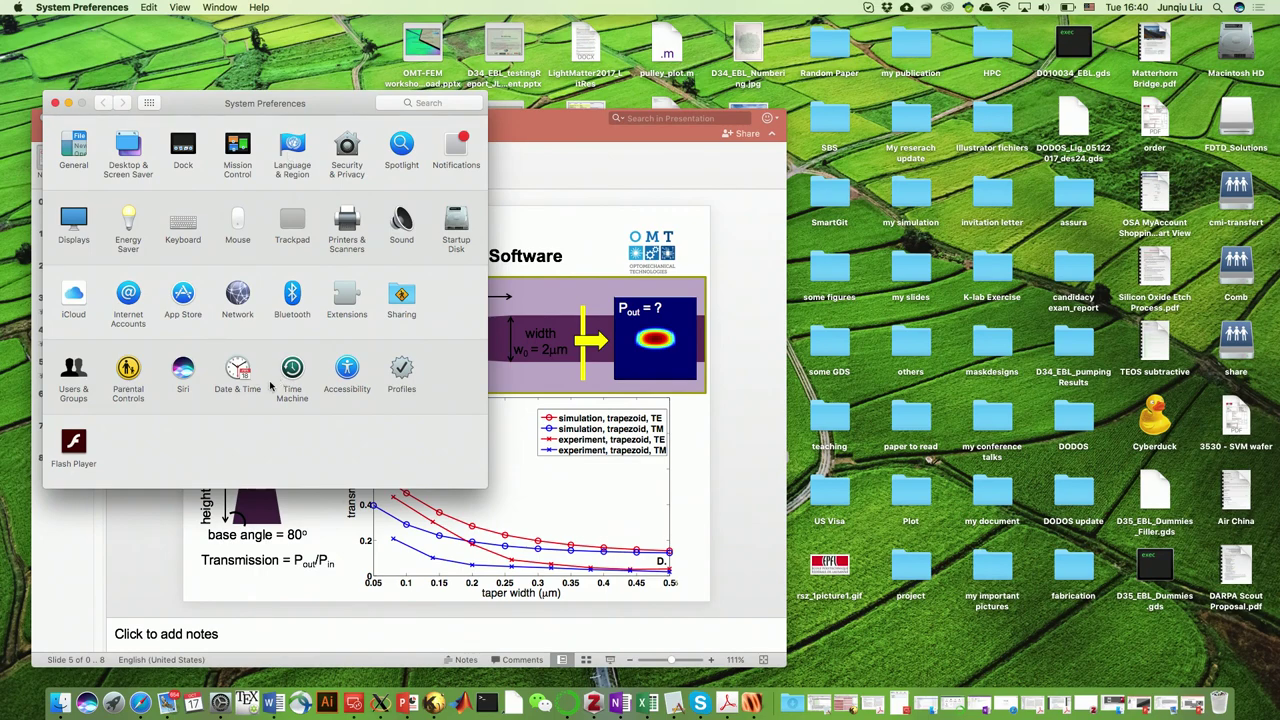
pyautogui.click(350, 370)
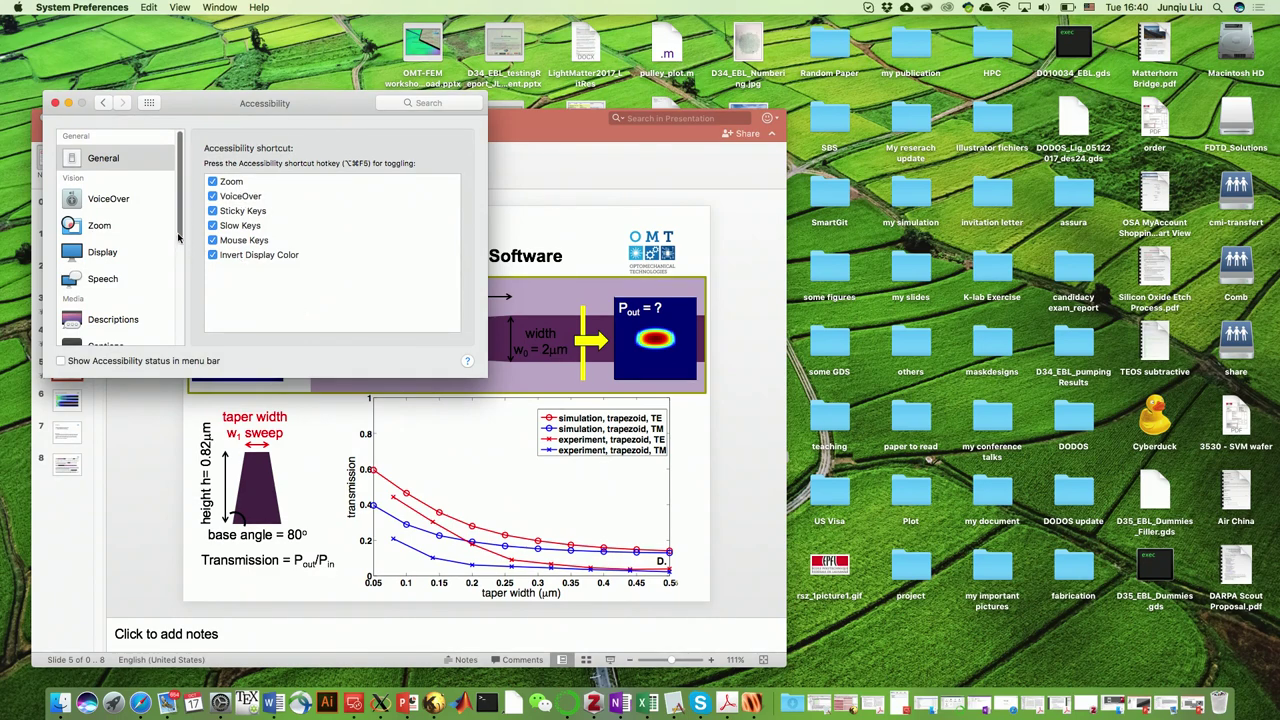
pyautogui.scroll(-1, 179, 244)
pyautogui.scroll(-2, 178, 240)
pyautogui.scroll(4, 176, 225)
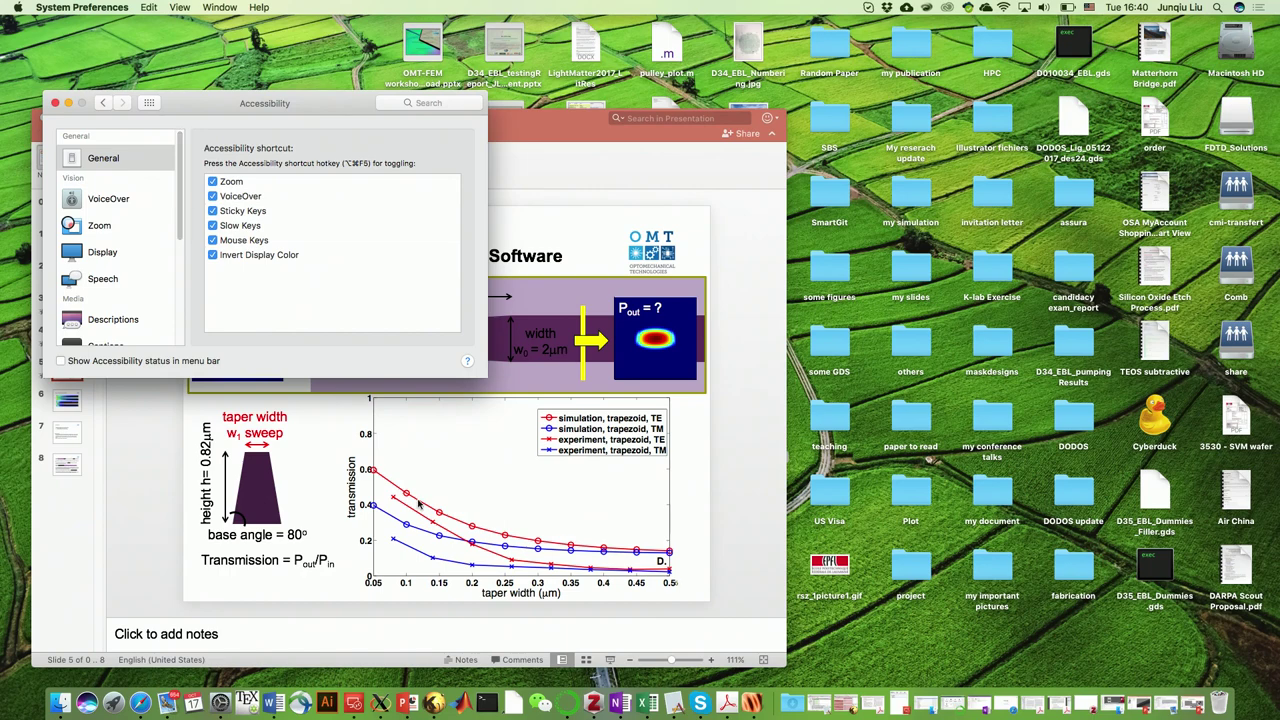
pyautogui.click(752, 703)
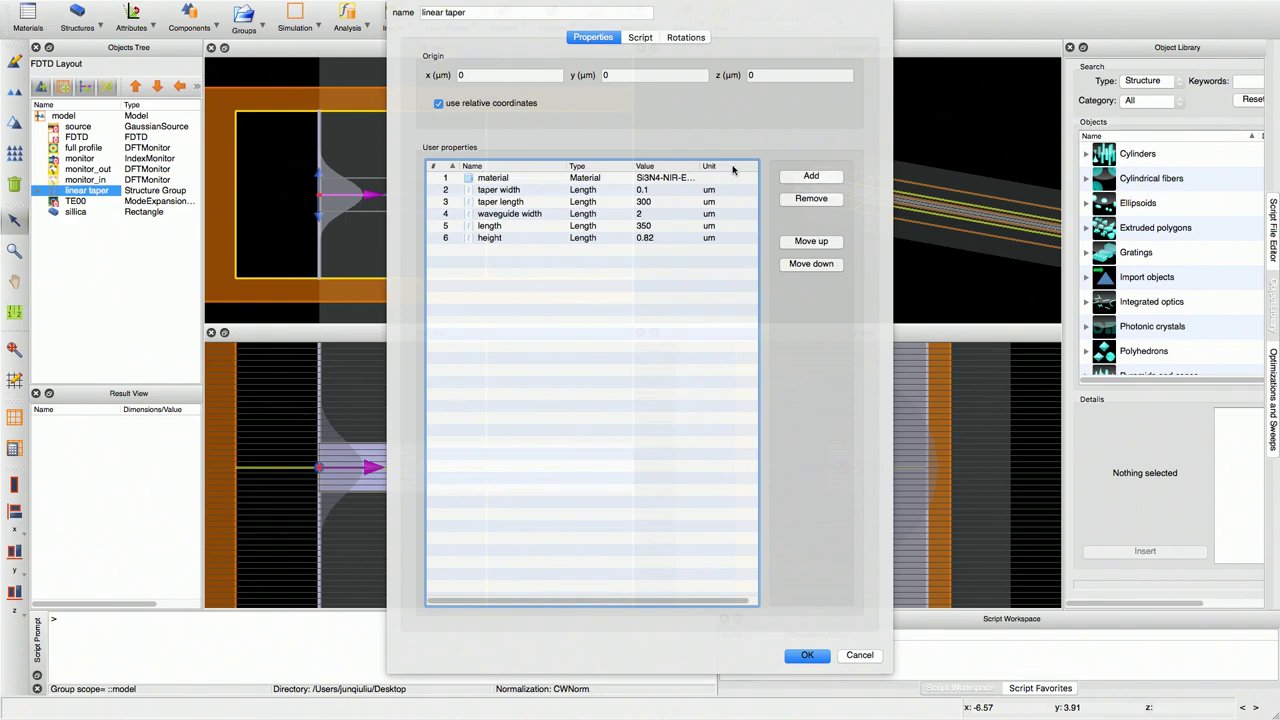
pyautogui.click(852, 655)
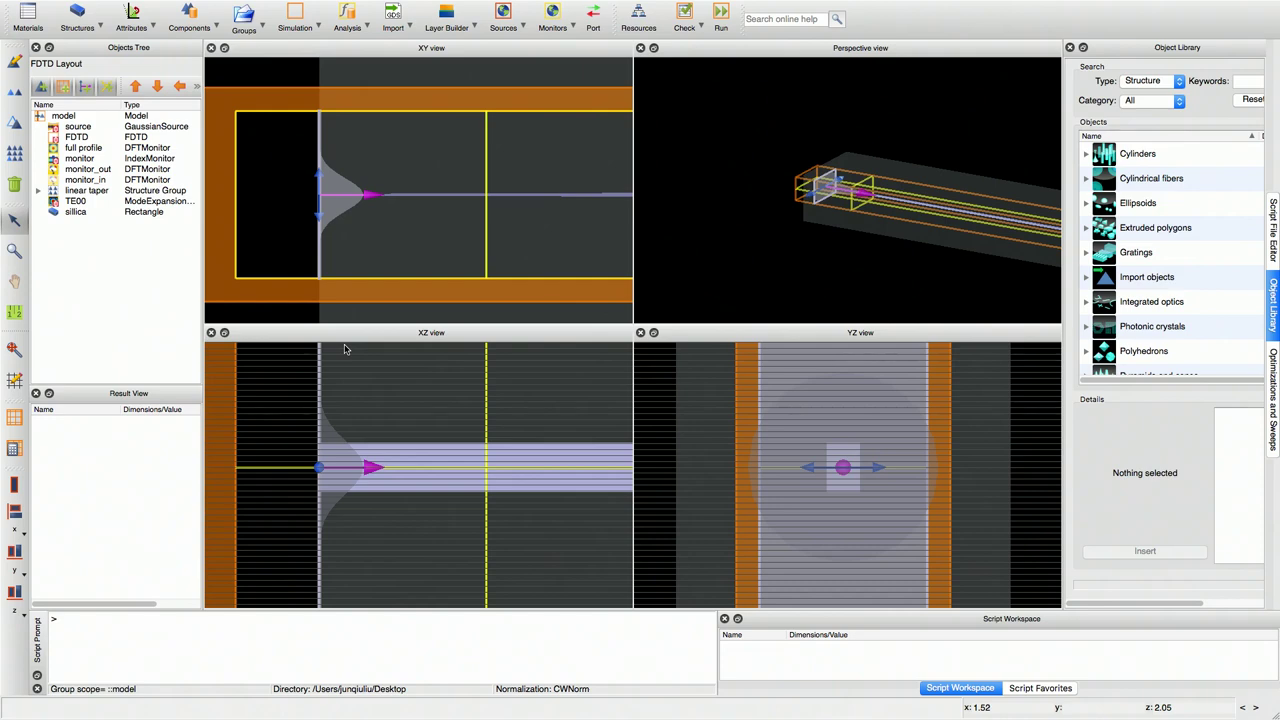
# Switch to System Preferences and enable screen zoom by scroll gesture with the Control modifier in the Accessibility Zoom settings
pyautogui.moveTo(380, 705)
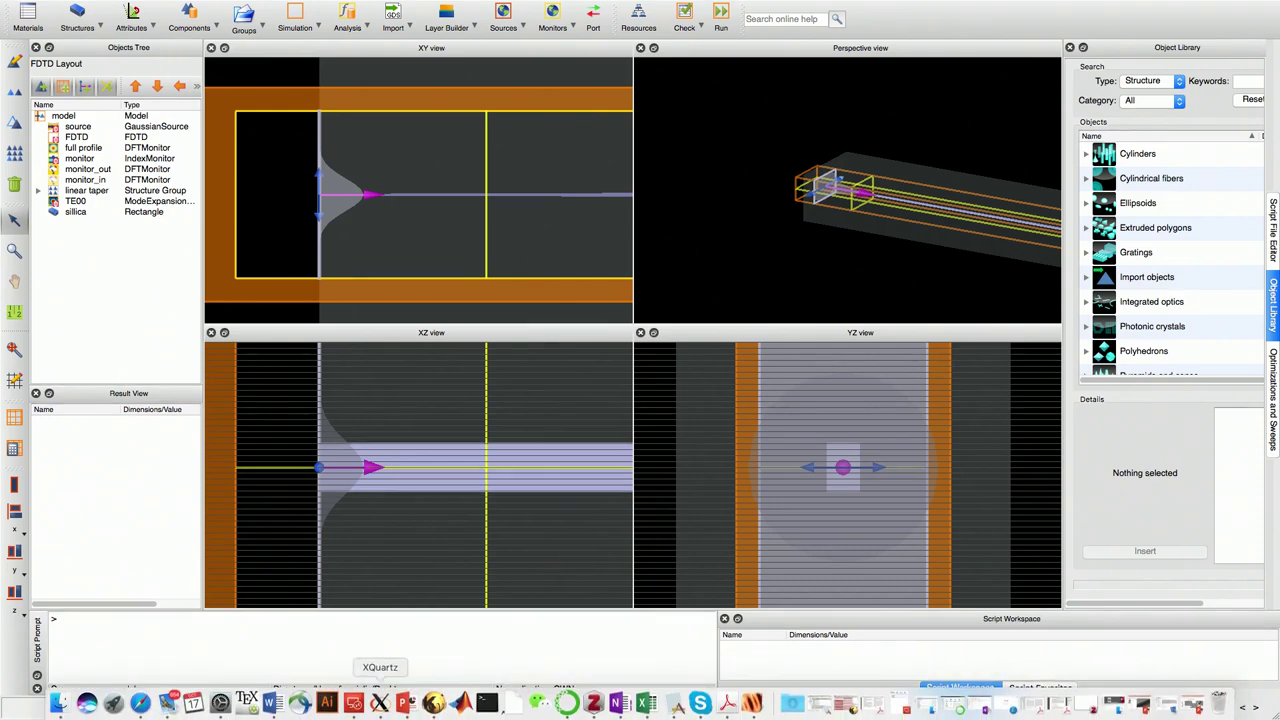
pyautogui.click(220, 703)
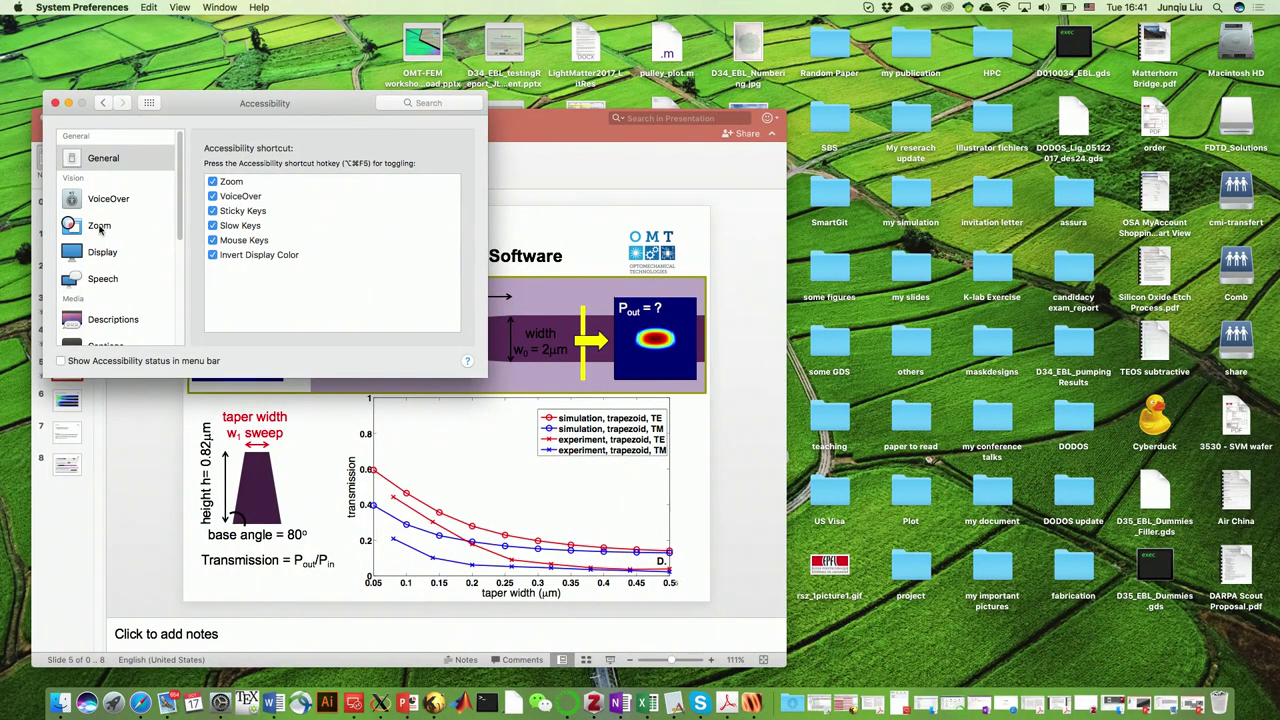
pyautogui.click(99, 226)
pyautogui.click(210, 228)
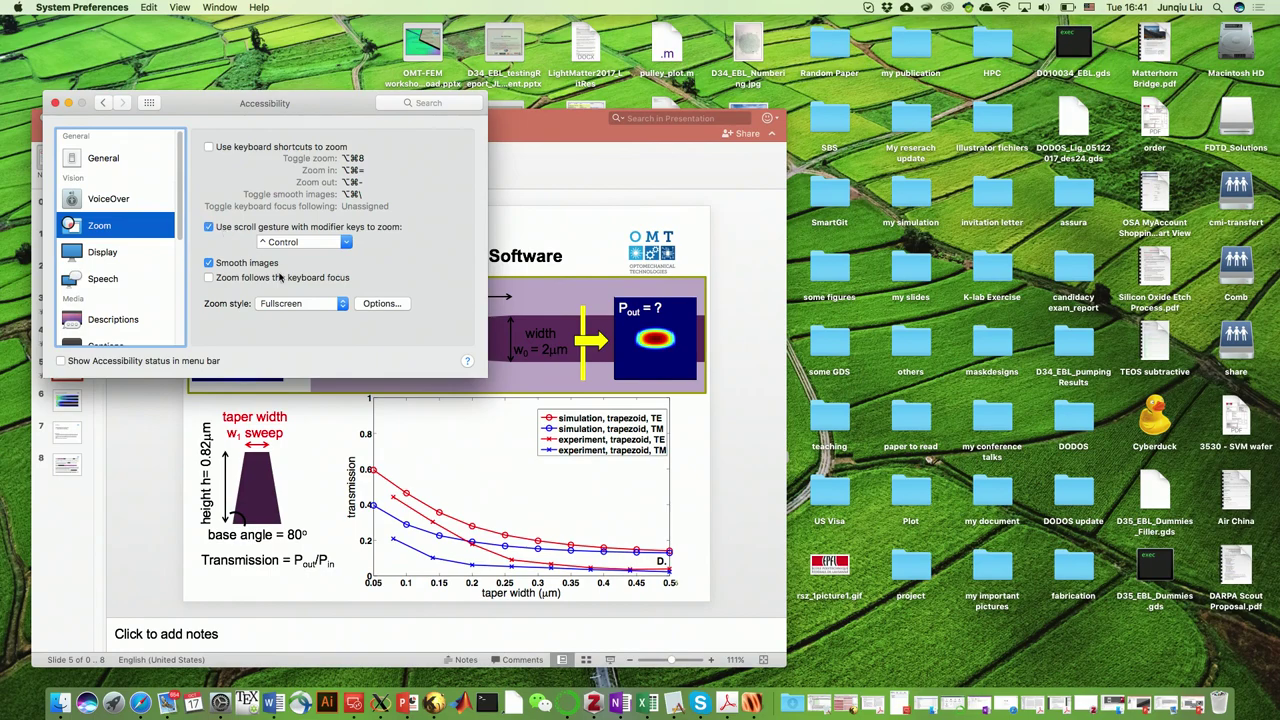
# Test the fullscreen scroll-gesture zoom by magnifying the Zoom settings several times and restoring normal size
pyautogui.keyDown('ctrl'); pyautogui.scroll(3, 305, 311); pyautogui.keyUp('ctrl')
pyautogui.keyDown('ctrl'); pyautogui.scroll(5, 303, 312); pyautogui.keyUp('ctrl')
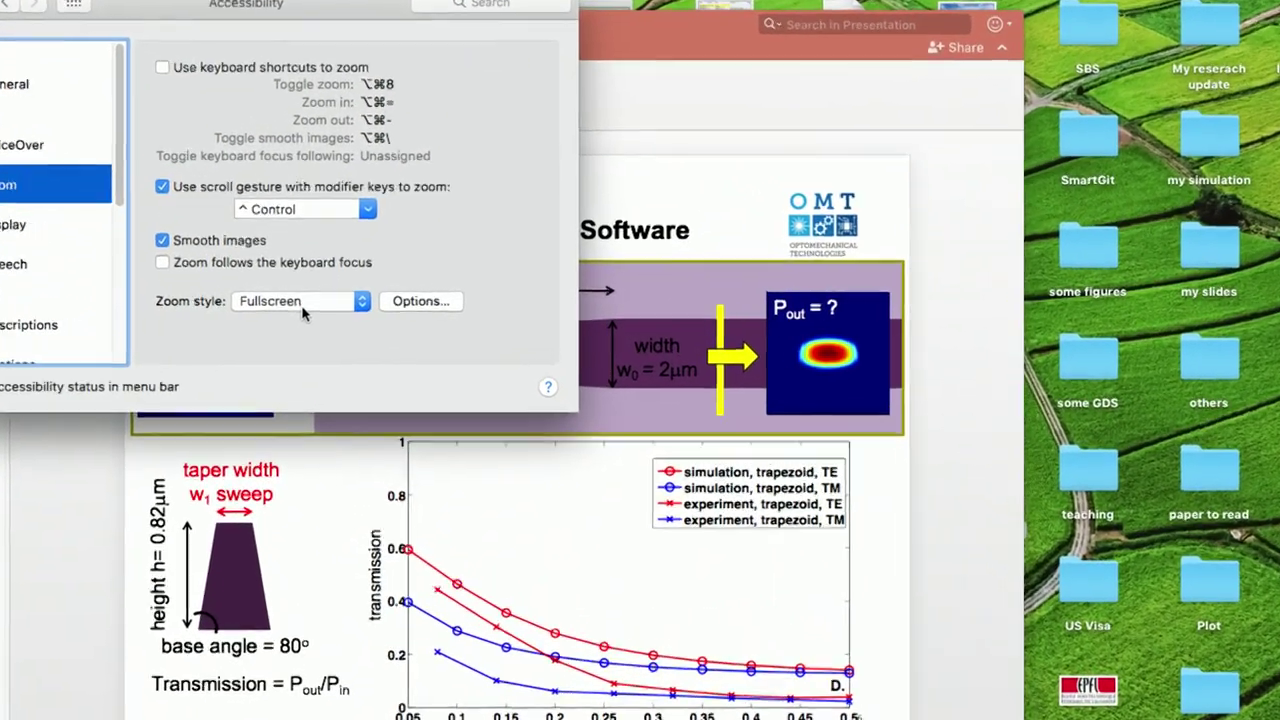
pyautogui.keyDown('ctrl'); pyautogui.scroll(-5, 303, 310); pyautogui.keyUp('ctrl')
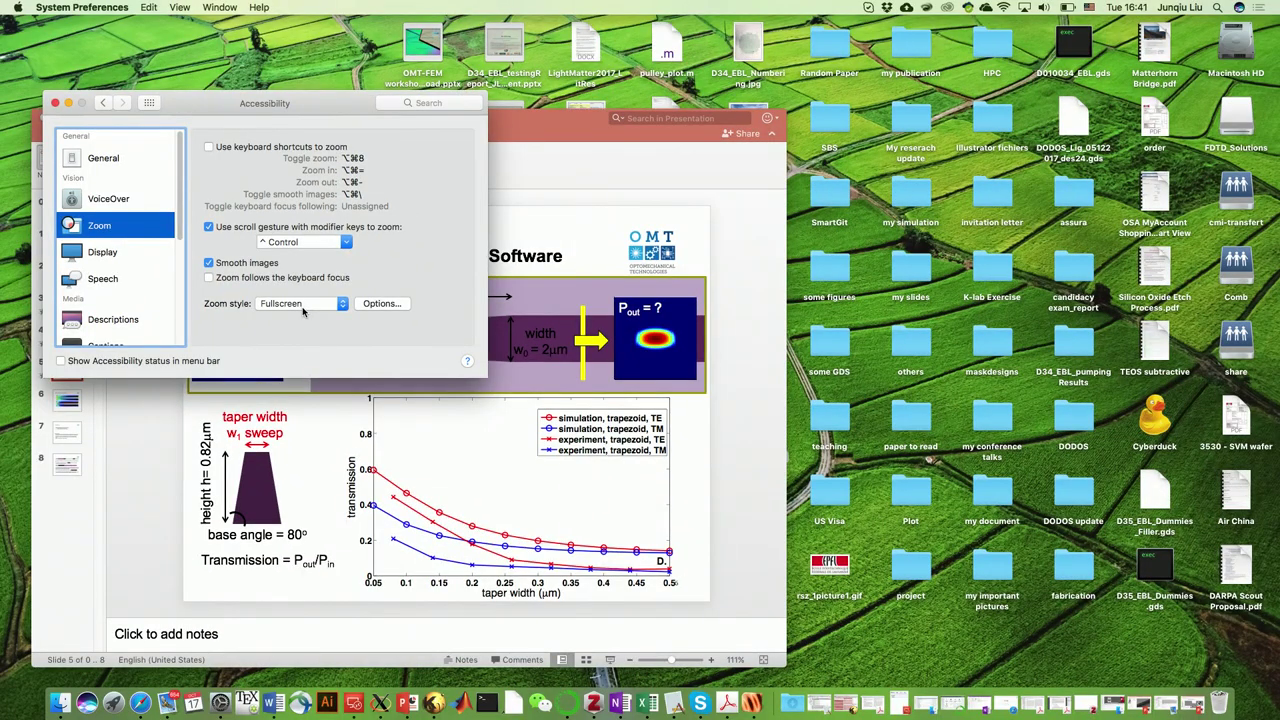
pyautogui.keyDown('ctrl'); pyautogui.scroll(5, 303, 312); pyautogui.keyUp('ctrl')
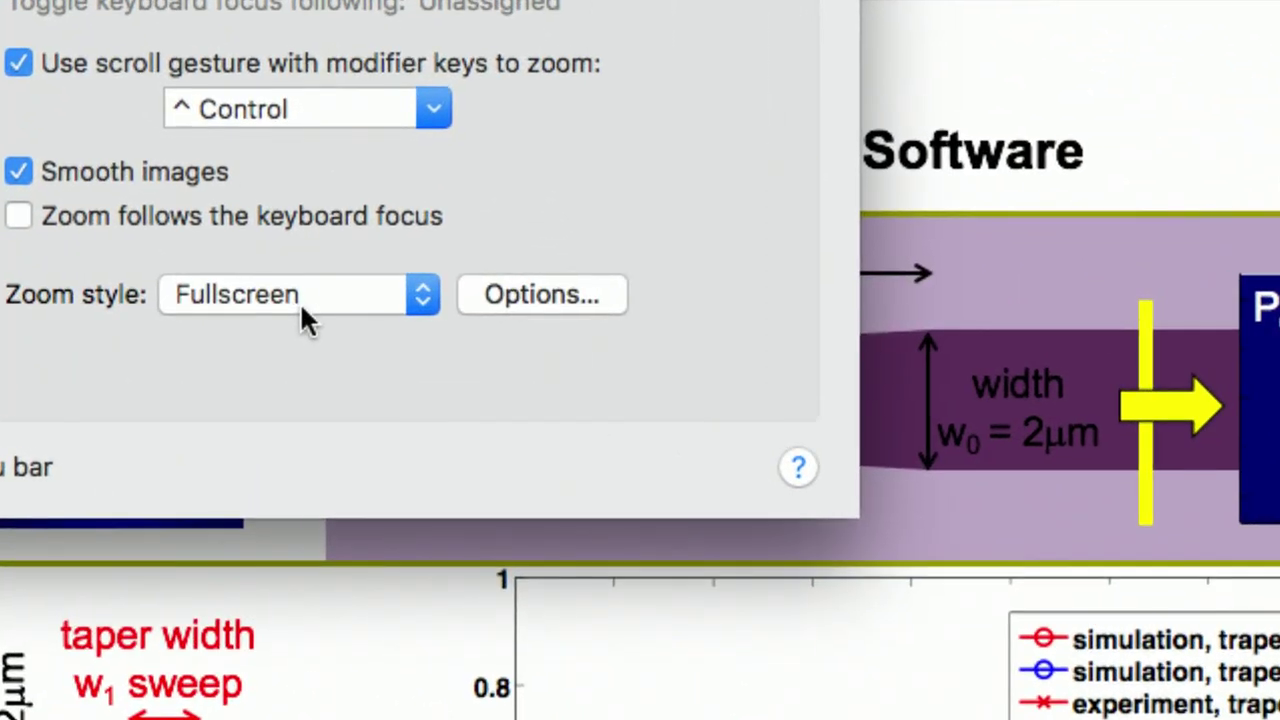
pyautogui.keyDown('ctrl'); pyautogui.scroll(-2, 303, 312); pyautogui.keyUp('ctrl')
pyautogui.keyDown('ctrl'); pyautogui.scroll(-3, 303, 313); pyautogui.keyUp('ctrl')
pyautogui.keyDown('ctrl'); pyautogui.scroll(1, 303, 312); pyautogui.keyUp('ctrl')
pyautogui.keyDown('ctrl'); pyautogui.scroll(-1, 303, 312); pyautogui.keyUp('ctrl')
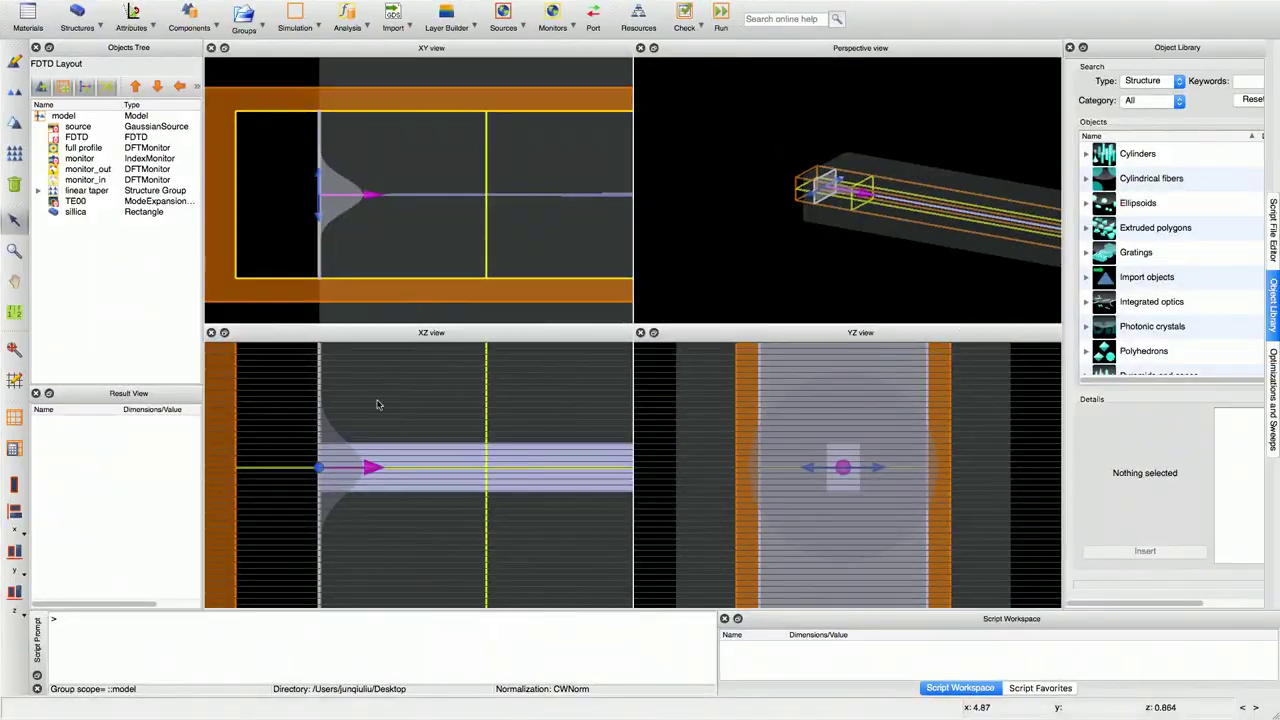
# Review the linear taper group's user properties in FDTD Solutions and close them without changes
pyautogui.click(85, 191)
pyautogui.rightClick(78, 193)
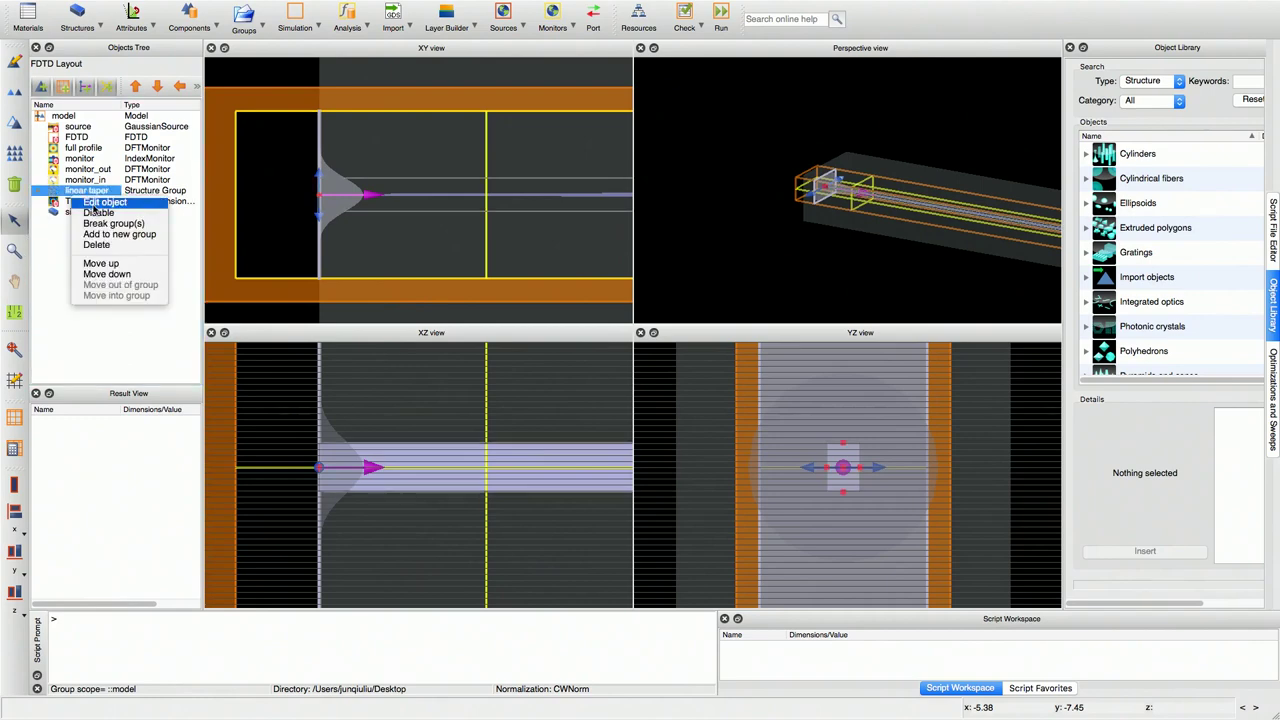
pyautogui.click(100, 203)
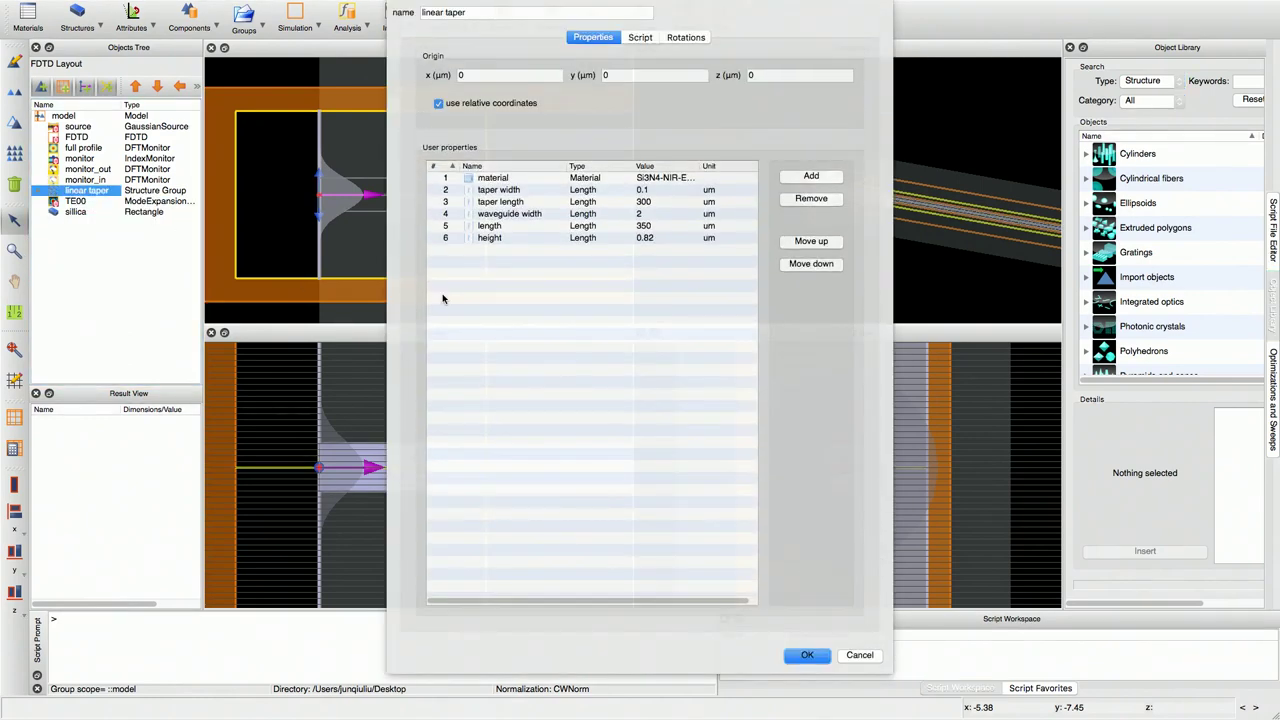
pyautogui.click(460, 455)
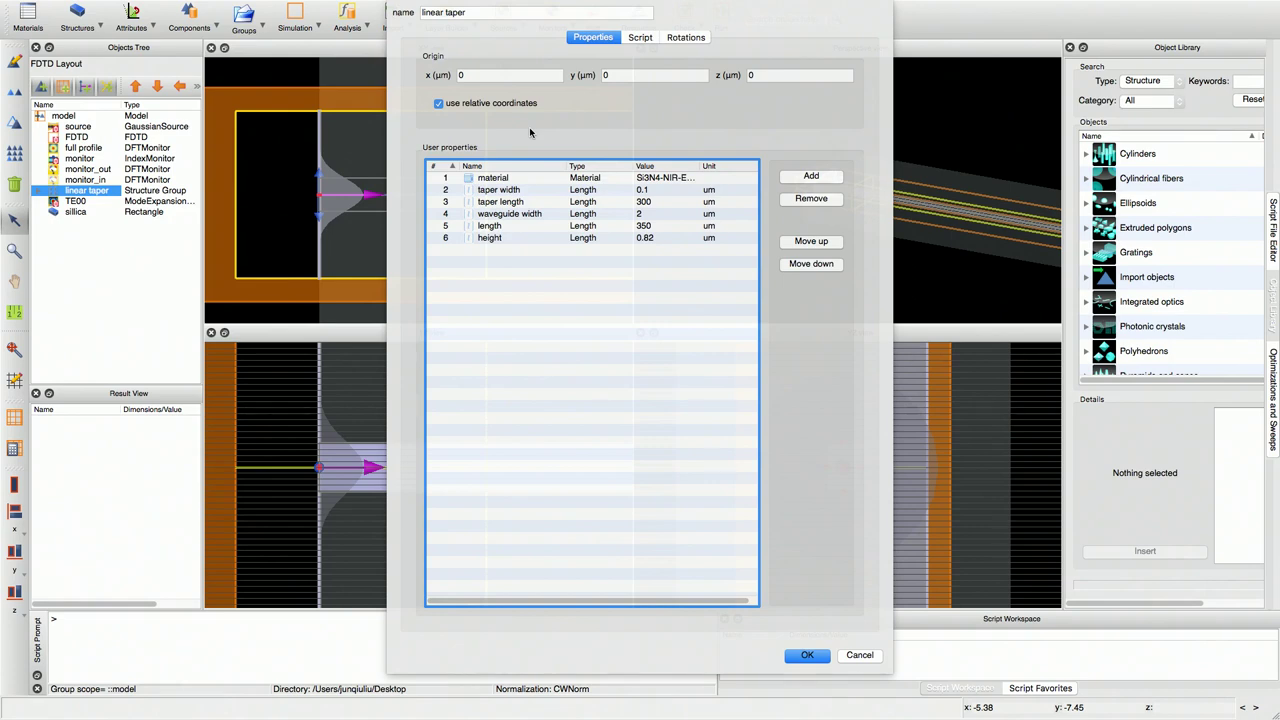
pyautogui.click(862, 658)
# Open the silica rectangle's properties and examine its geometry and graphical rendering settings
pyautogui.click(82, 203)
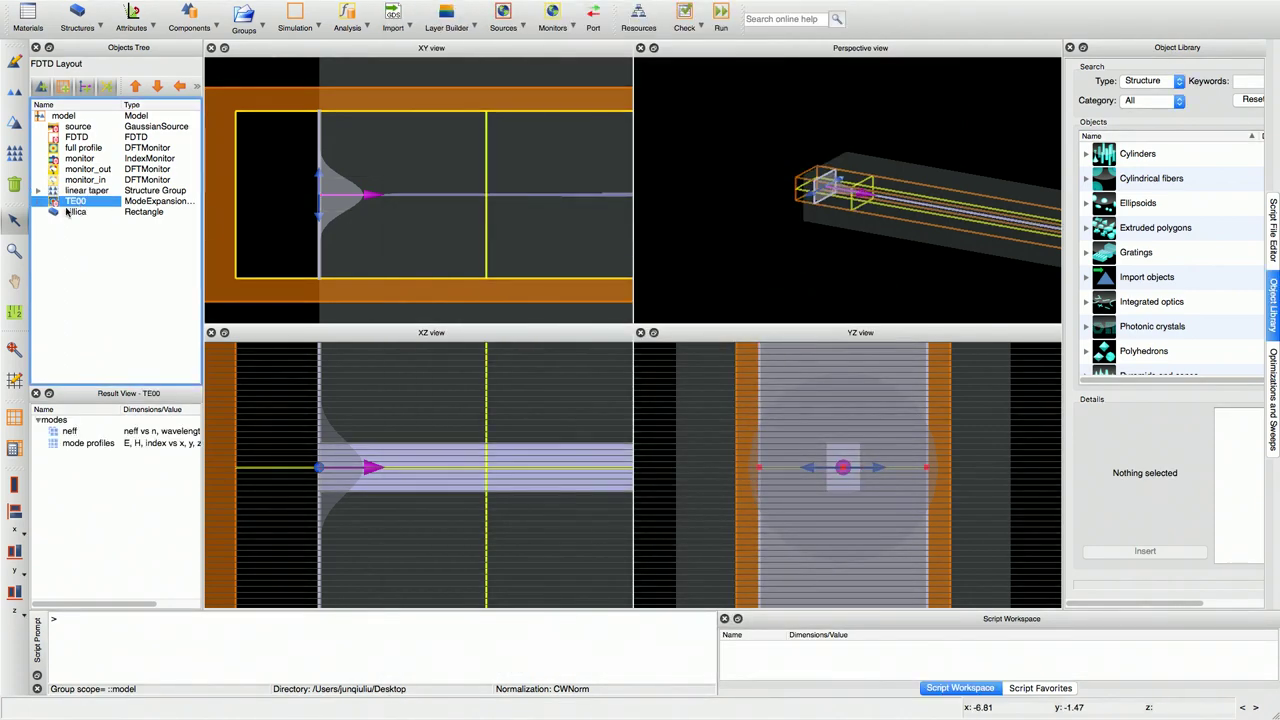
pyautogui.click(64, 212)
pyautogui.rightClick(64, 212)
pyautogui.click(70, 218)
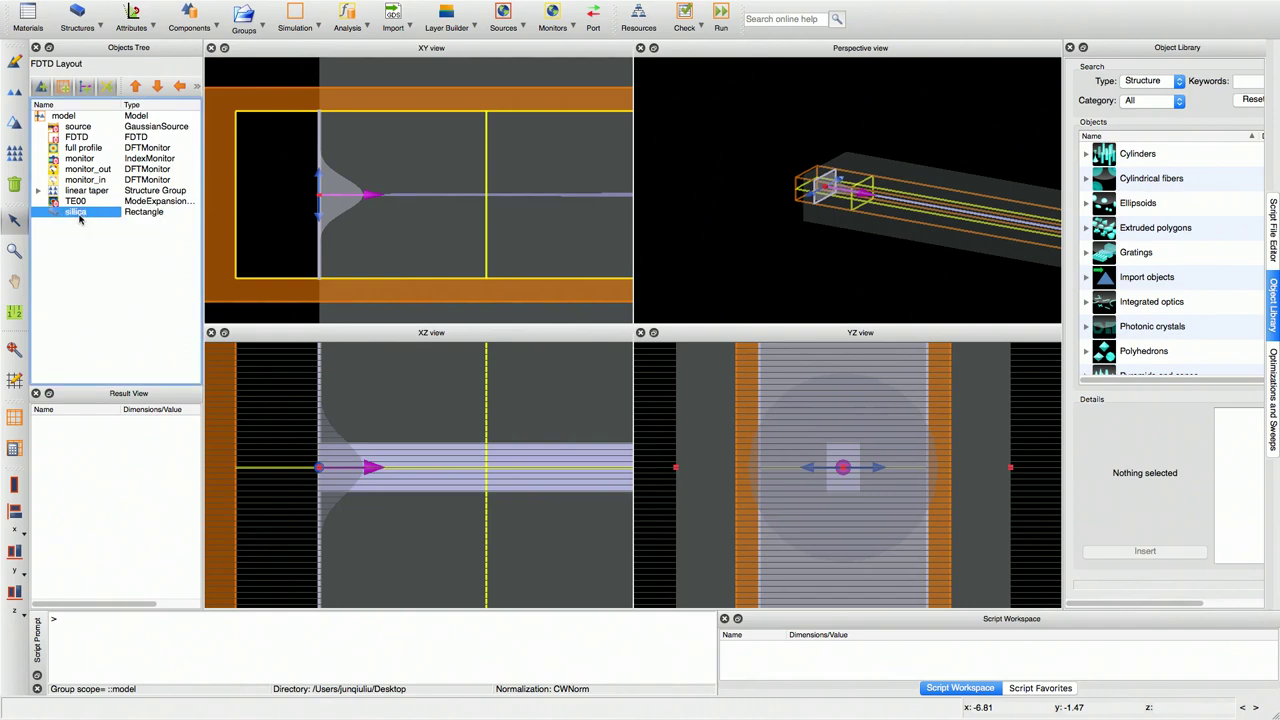
pyautogui.click(714, 38)
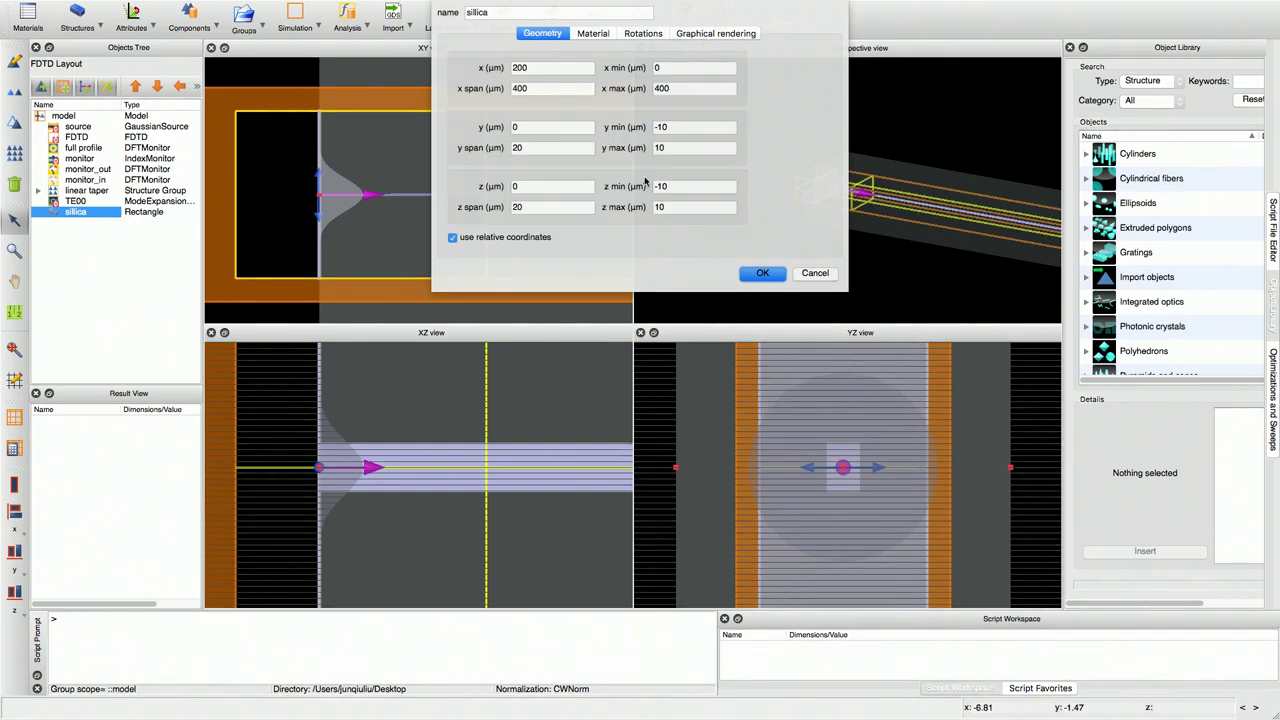
pyautogui.click(714, 34)
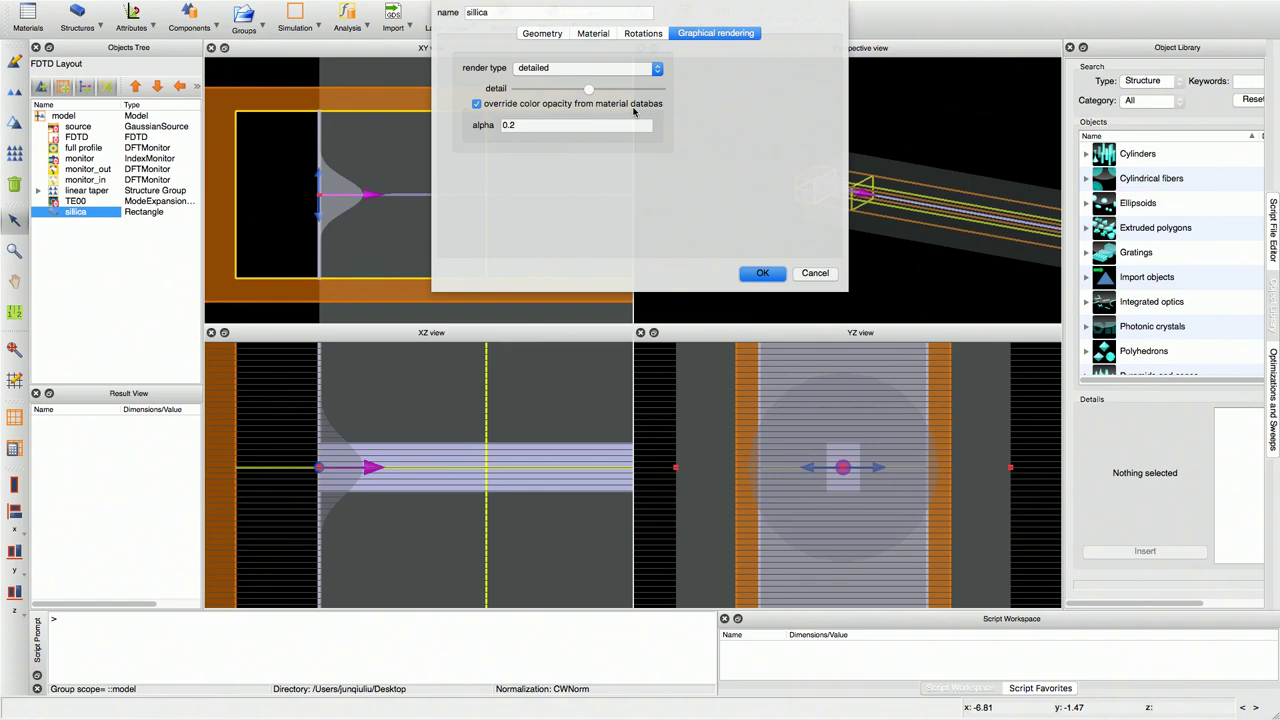
pyautogui.scroll(-1, 642, 94)
# Switch to PowerPoint and minimize the LPQM_stepper_report_JL presentation
pyautogui.moveTo(95, 5)
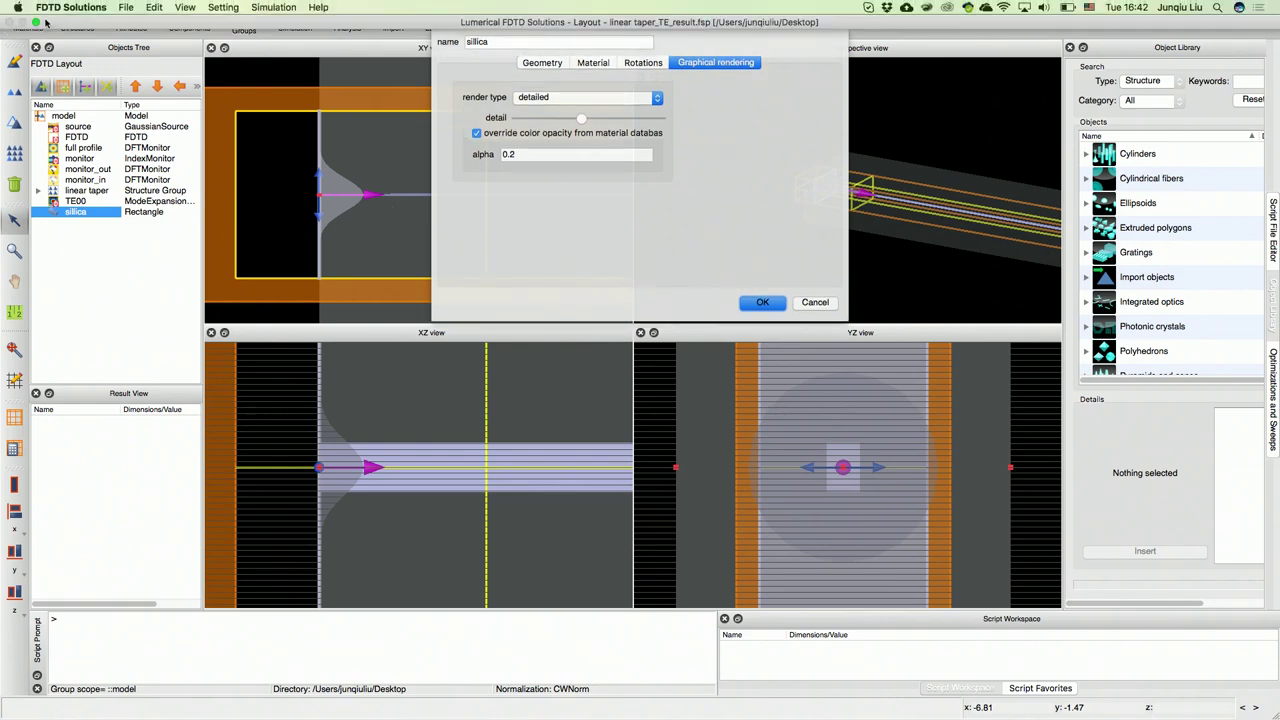
pyautogui.moveTo(406, 711)
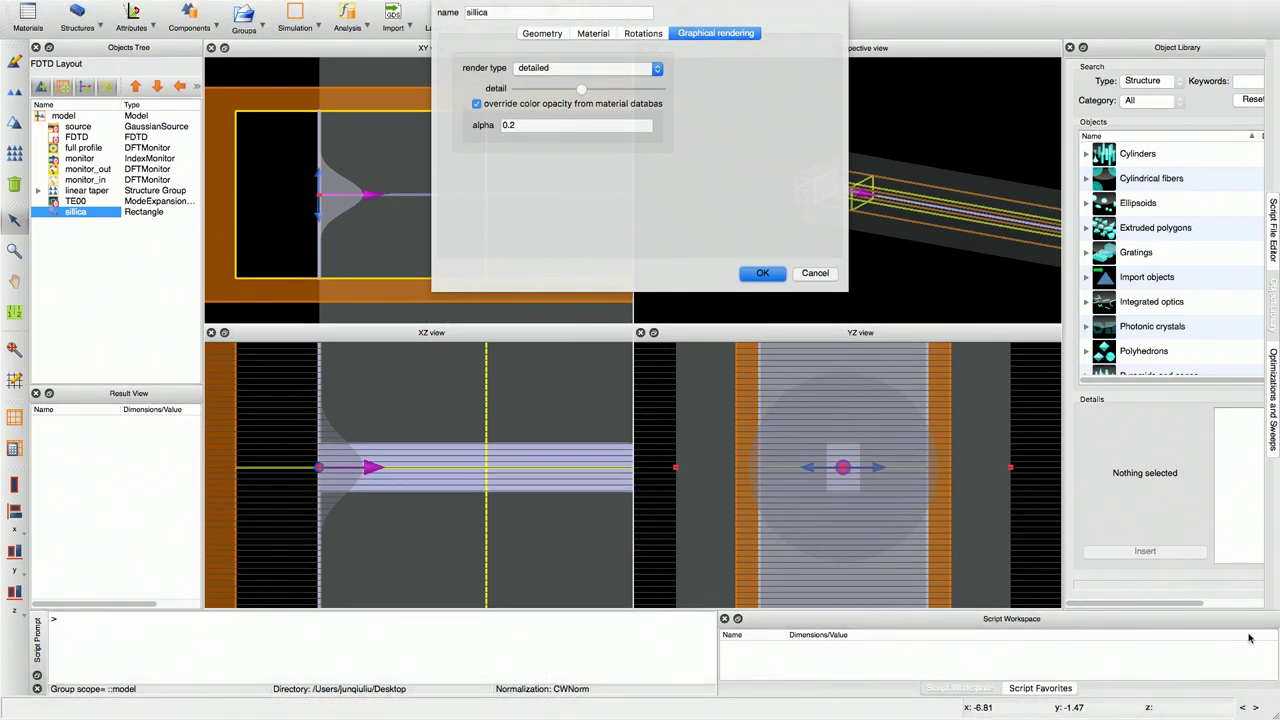
pyautogui.click(1193, 707)
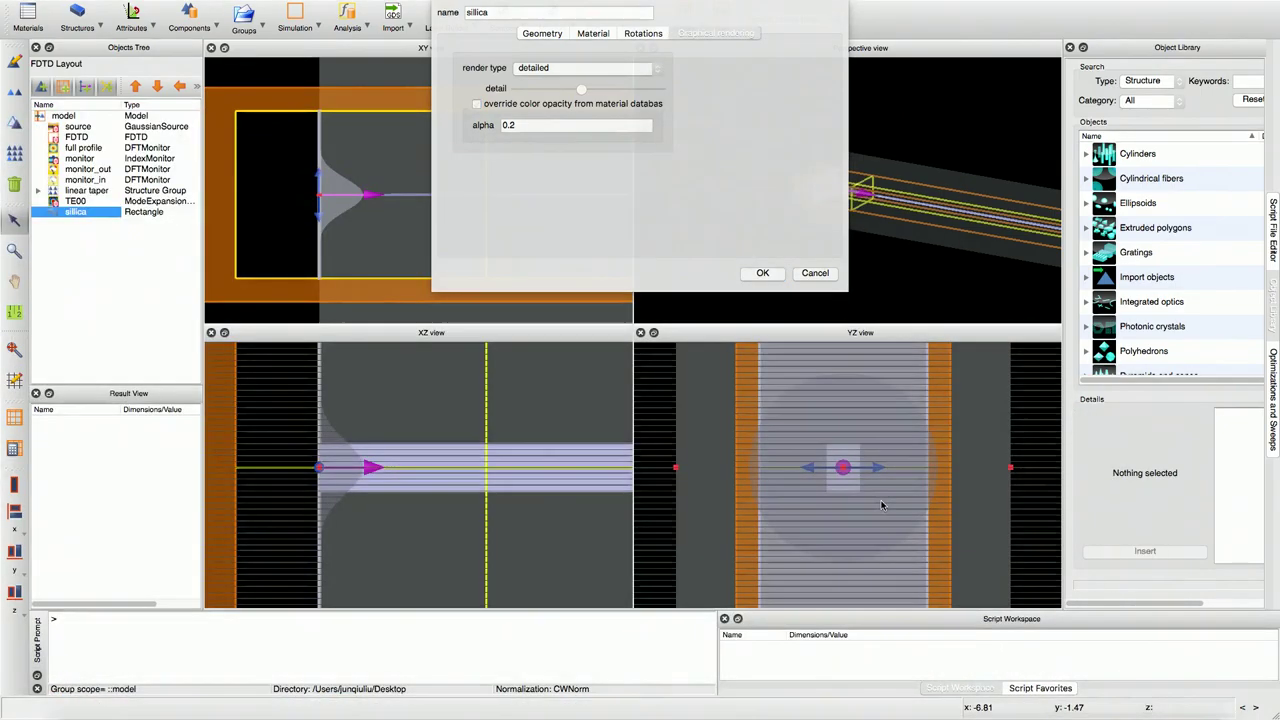
pyautogui.click(55, 118)
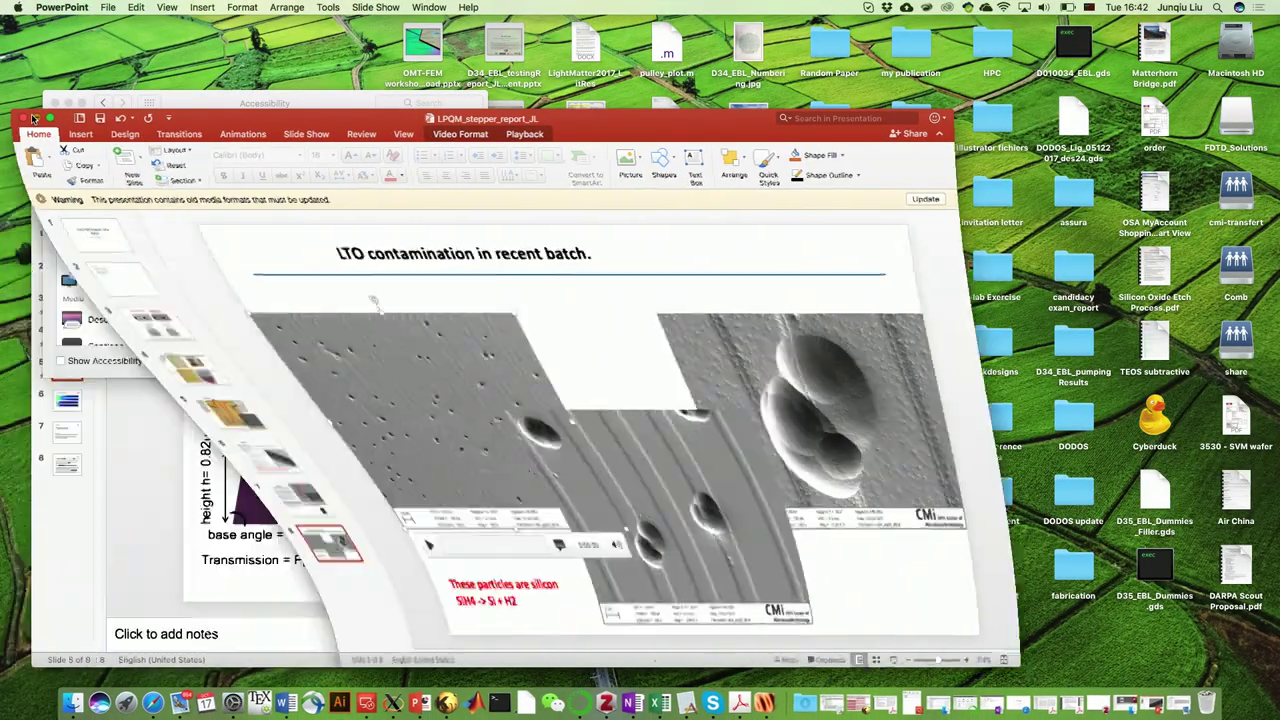
# Show slide 5, "Simulation with Lumerical FDTD Software", in the OMT-FEM workshop presentation and examine its taper diagram
pyautogui.scroll(-2, 527, 450)
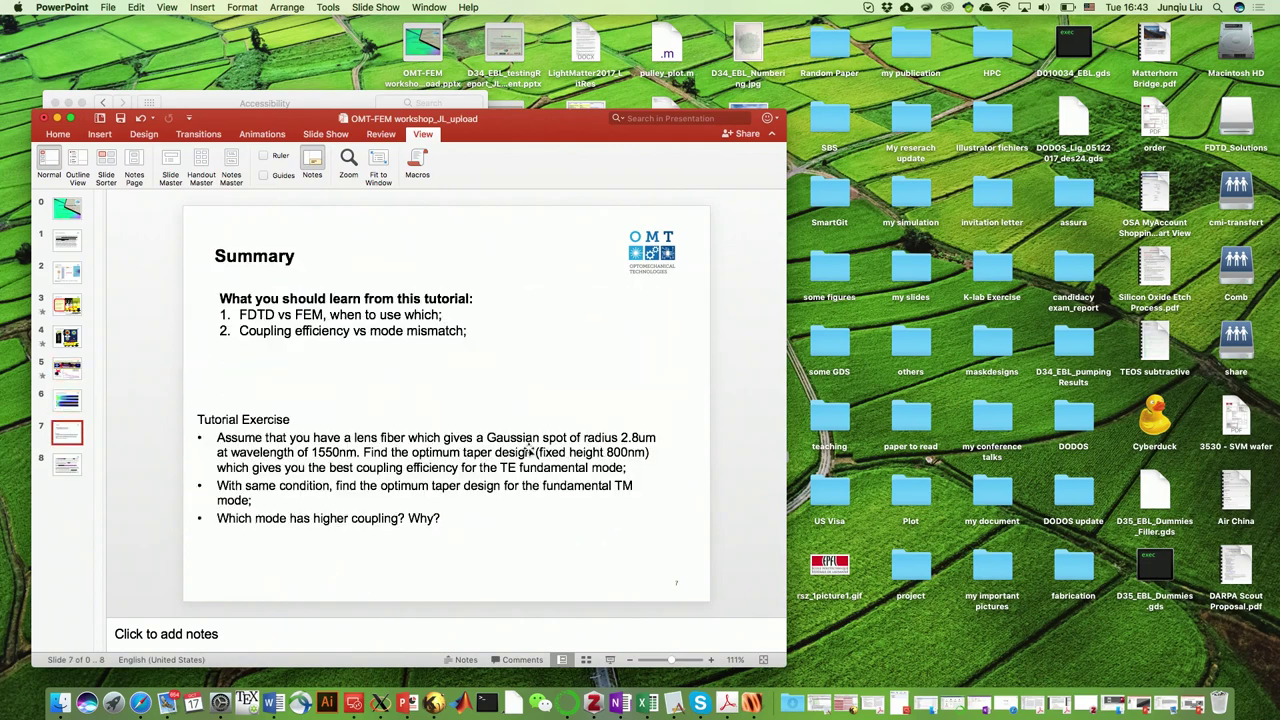
pyautogui.scroll(1, 527, 450)
pyautogui.click(72, 370)
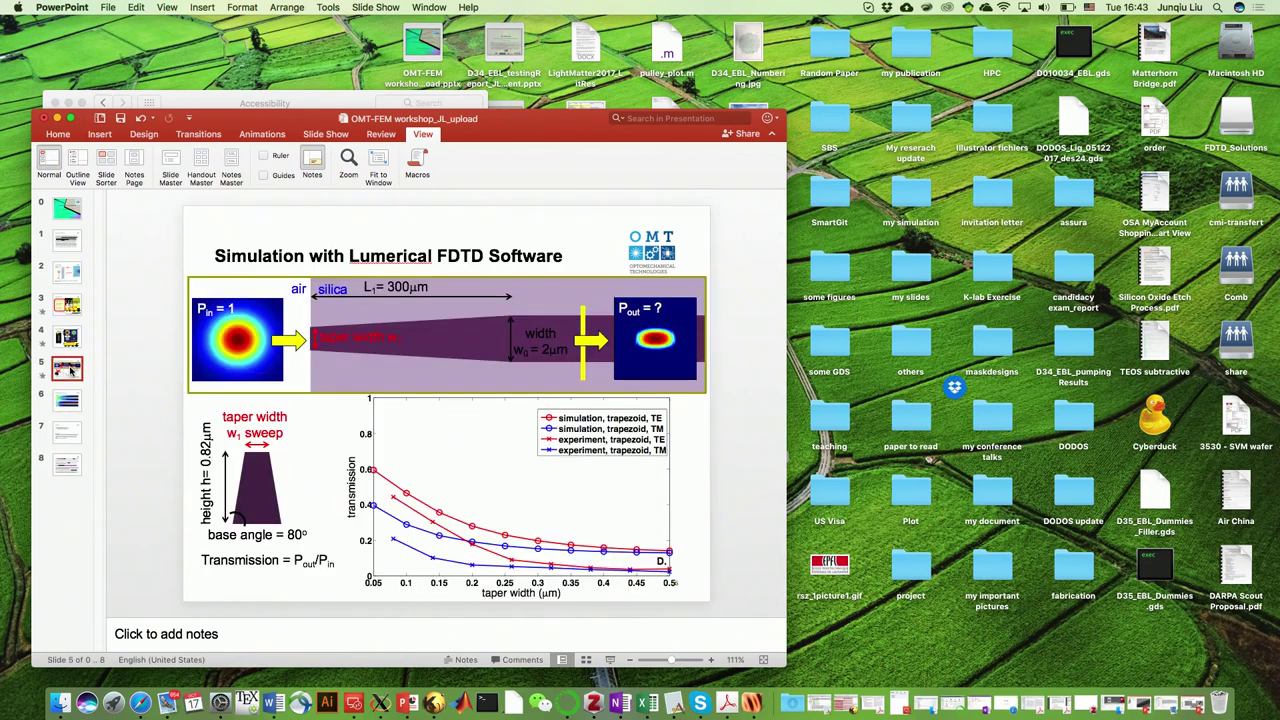
pyautogui.keyDown('ctrl'); pyautogui.scroll(2, 70, 370); pyautogui.keyUp('ctrl')
pyautogui.keyDown('ctrl'); pyautogui.scroll(-2, 72, 376); pyautogui.keyUp('ctrl')
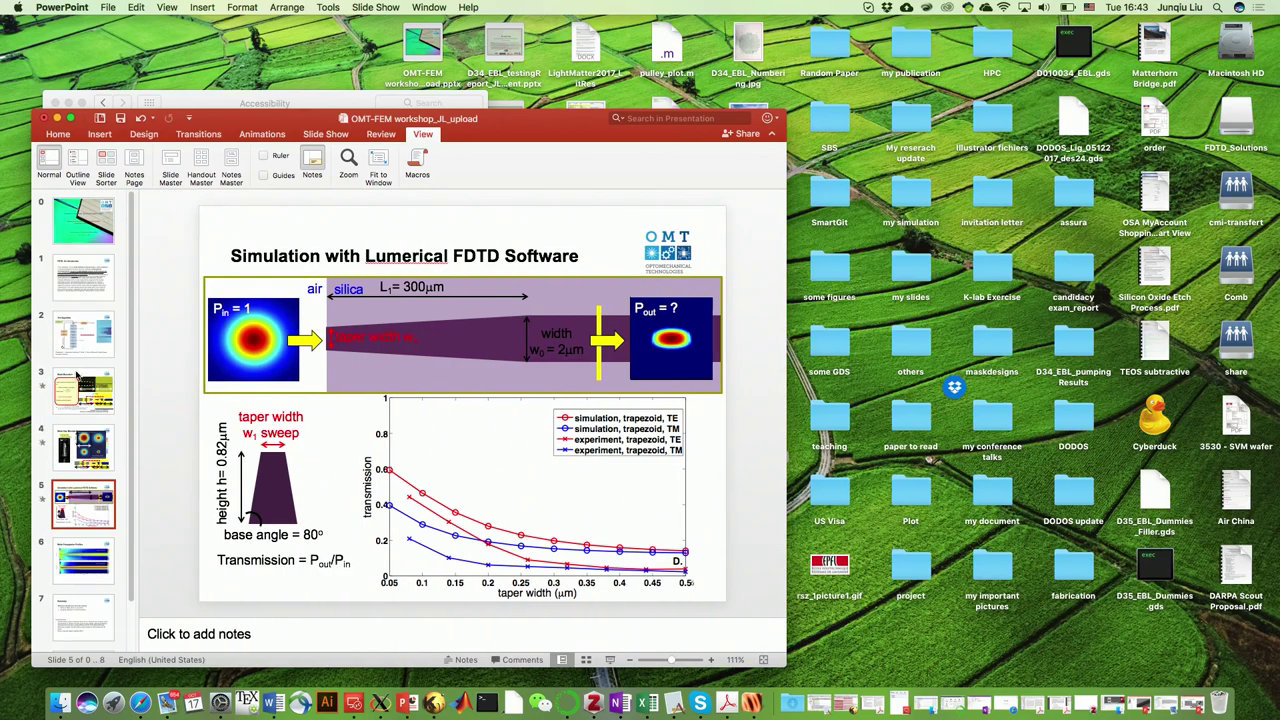
pyautogui.keyDown('ctrl'); pyautogui.scroll(2, 280, 370); pyautogui.keyUp('ctrl')
pyautogui.keyDown('ctrl'); pyautogui.scroll(-2, 285, 368); pyautogui.keyUp('ctrl')
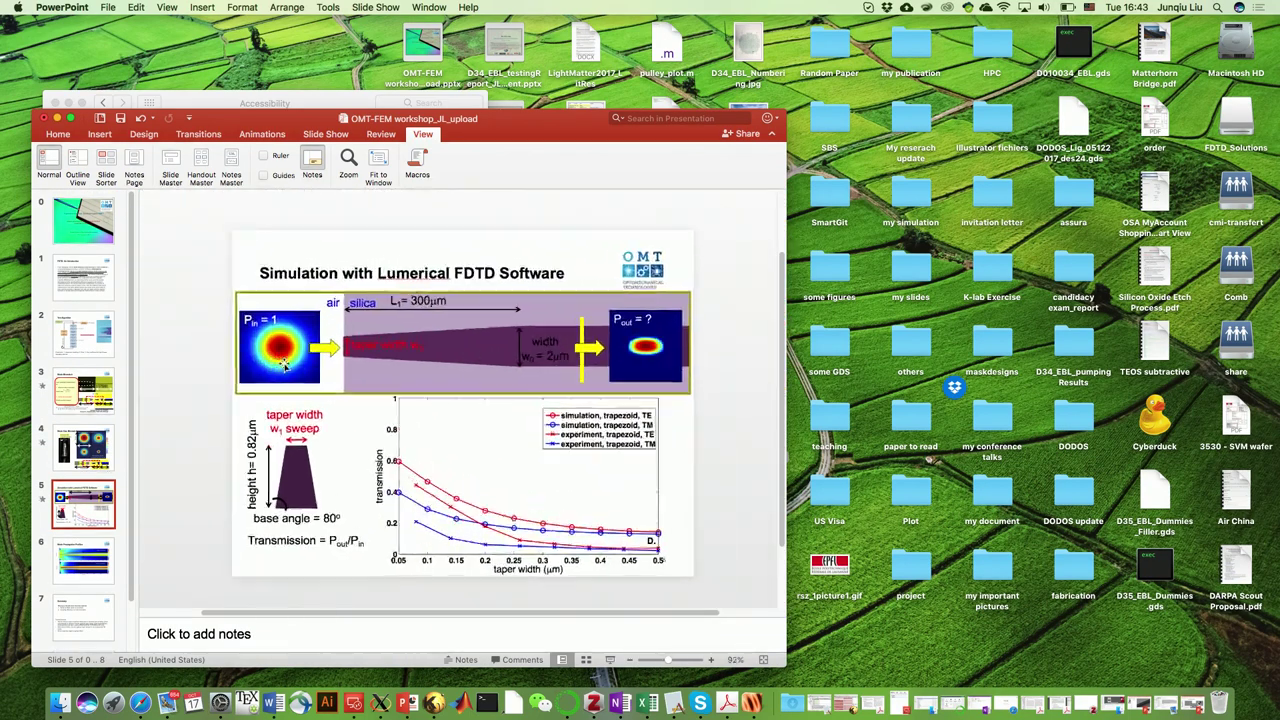
# Switch back to FDTD Solutions, try the wireframe render type on the silica rectangle, and discard the change
pyautogui.click(752, 703)
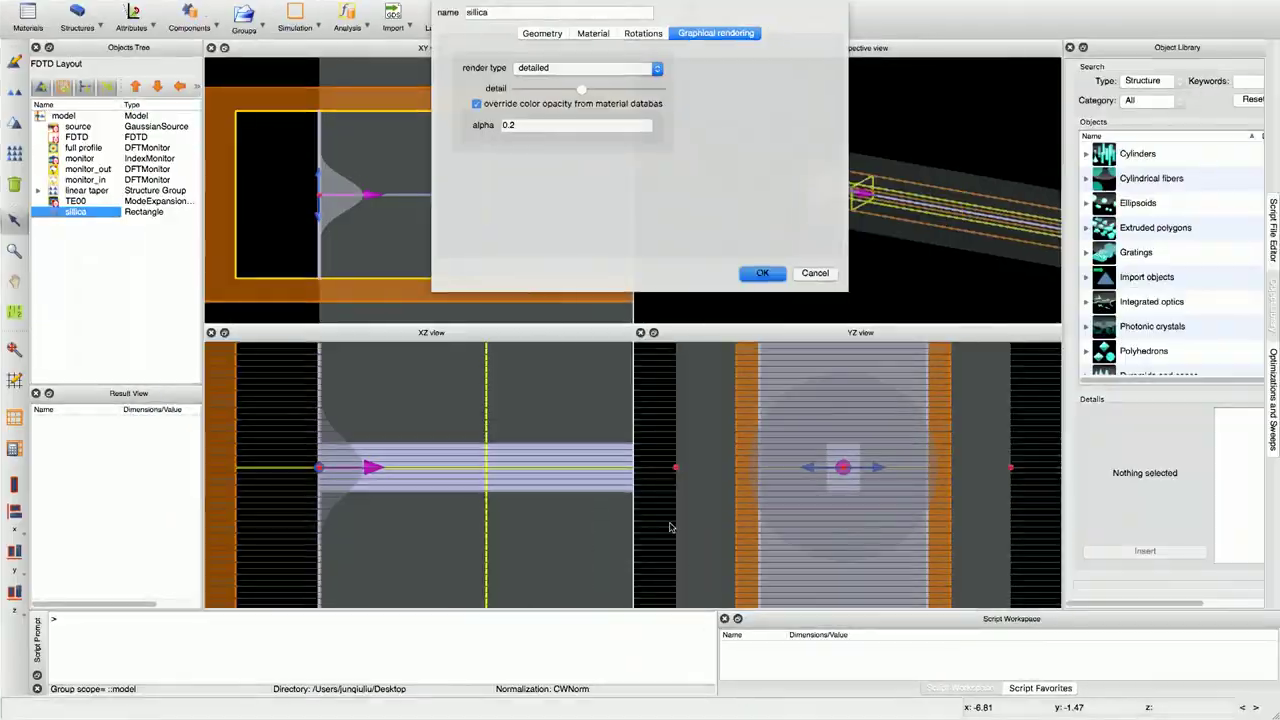
pyautogui.click(629, 74)
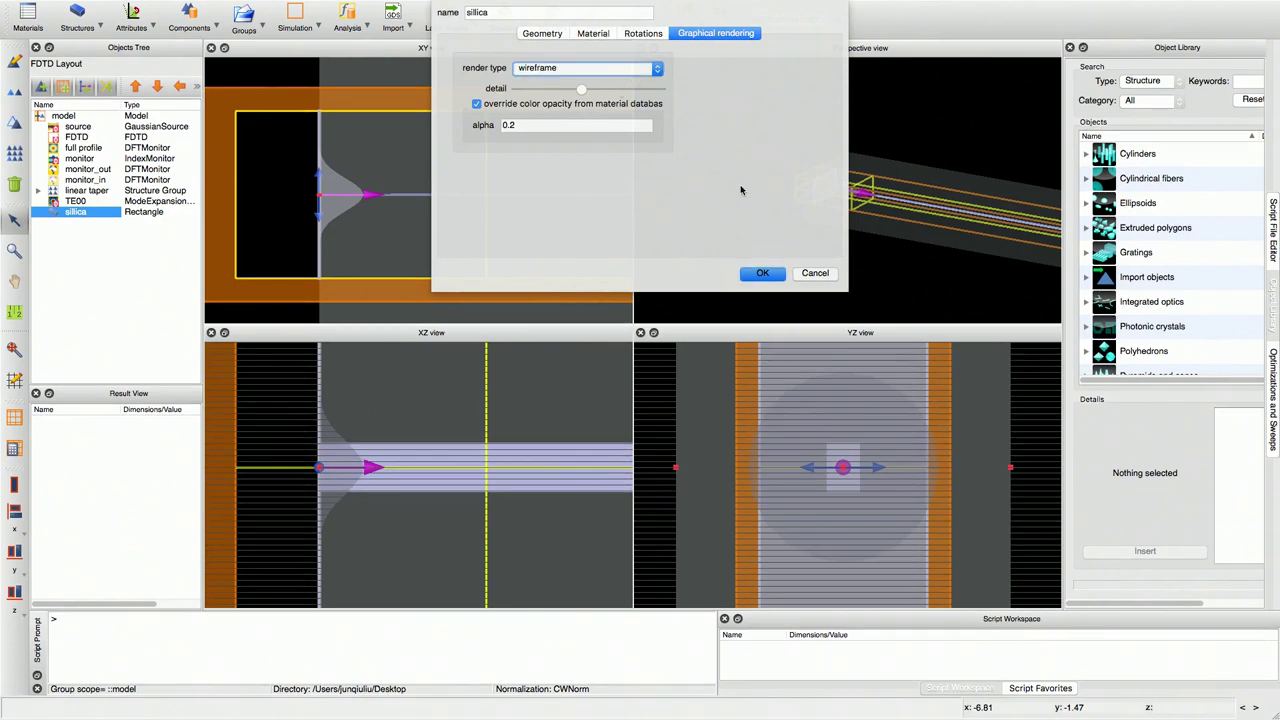
pyautogui.click(812, 273)
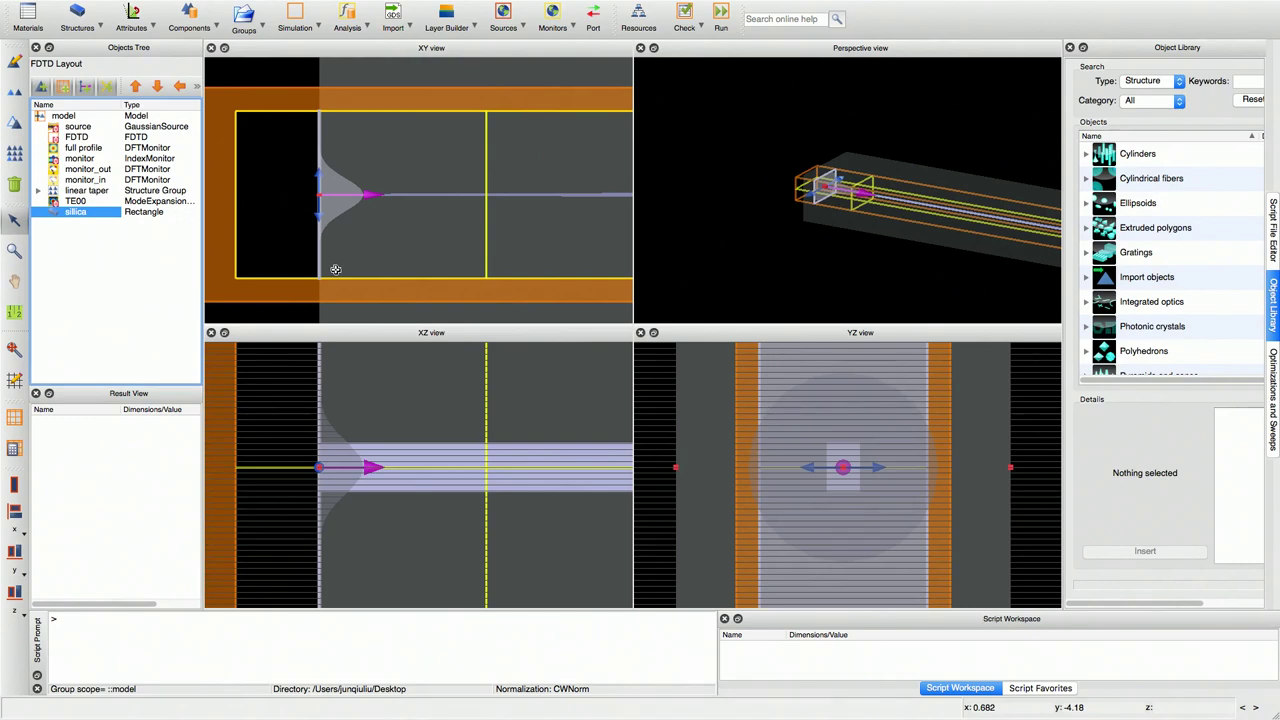
# Reopen the silica rectangle's properties, review its graphical rendering settings, and close them without changes
pyautogui.rightClick(80, 214)
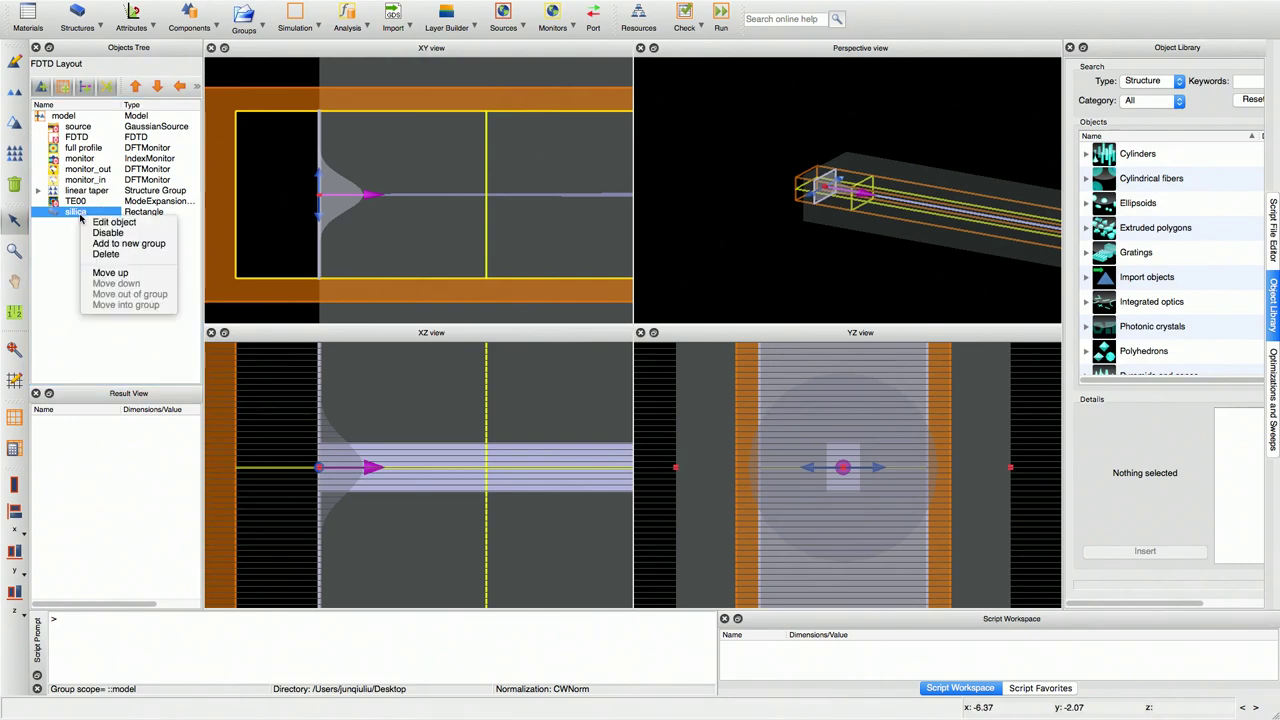
pyautogui.click(110, 222)
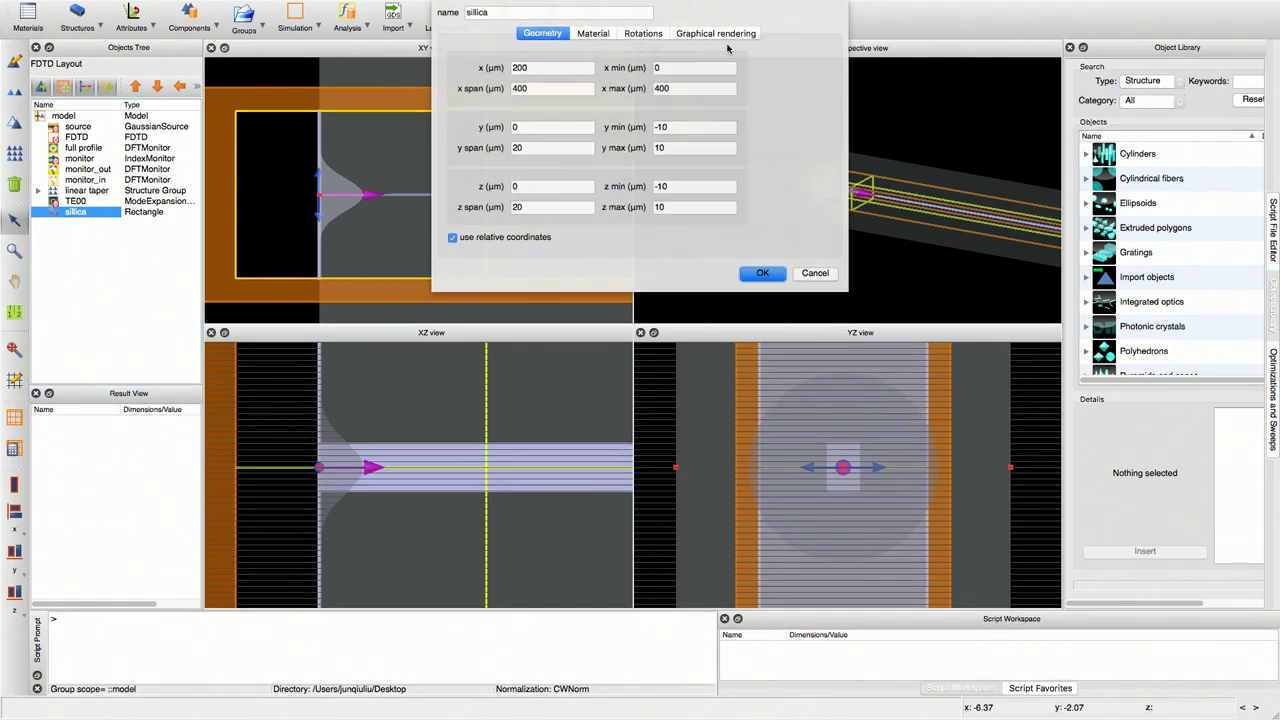
pyautogui.click(715, 33)
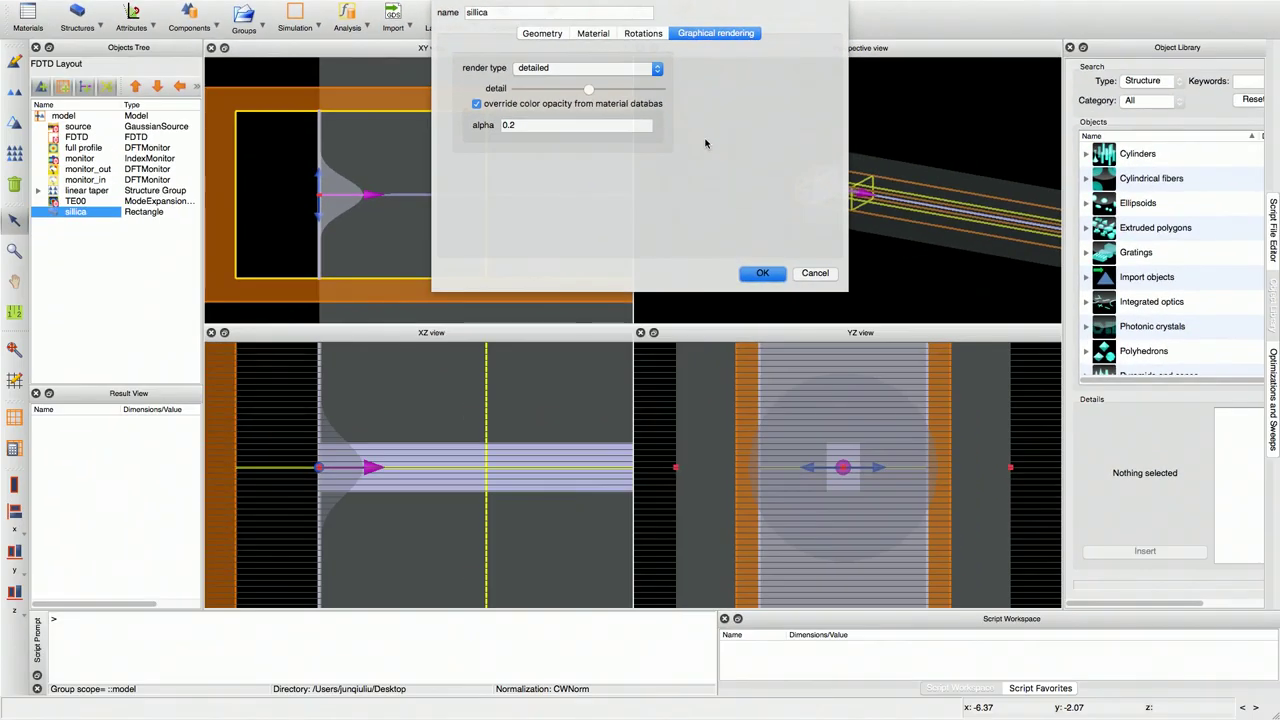
pyautogui.click(822, 277)
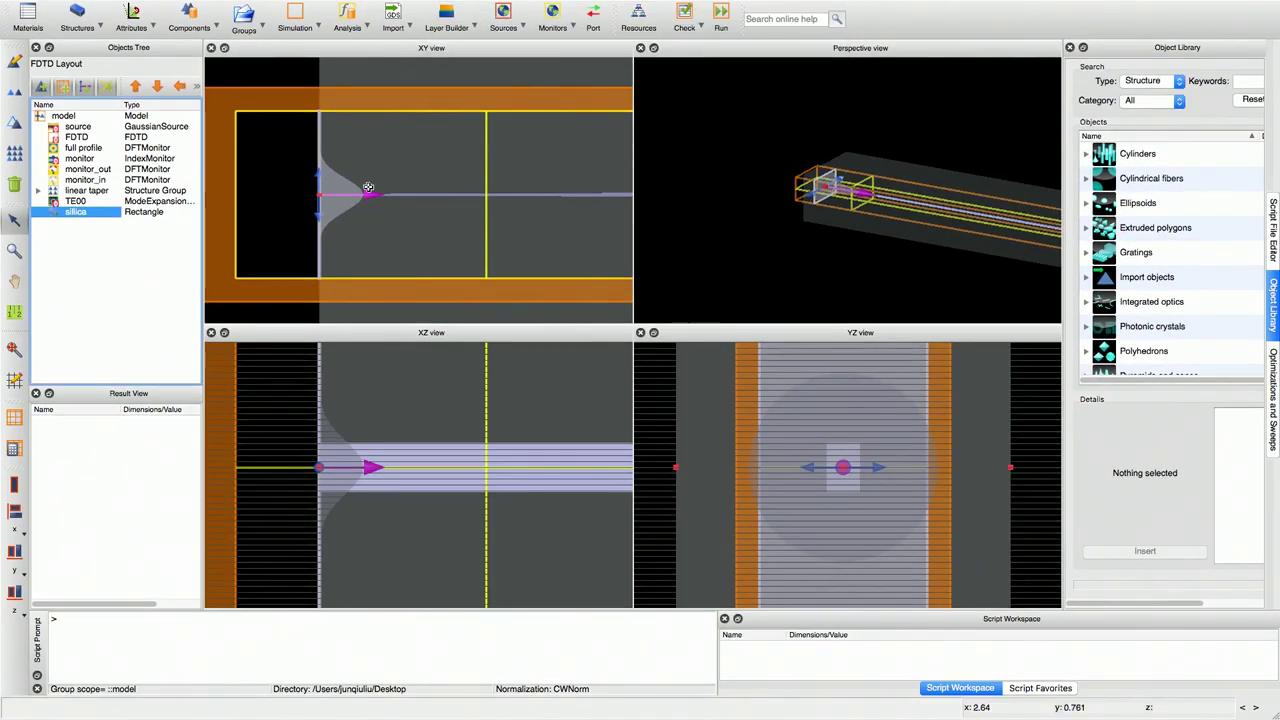
# Open the Gaussian source's properties and examine its general, geometry, and frequency/wavelength settings
pyautogui.click(77, 126)
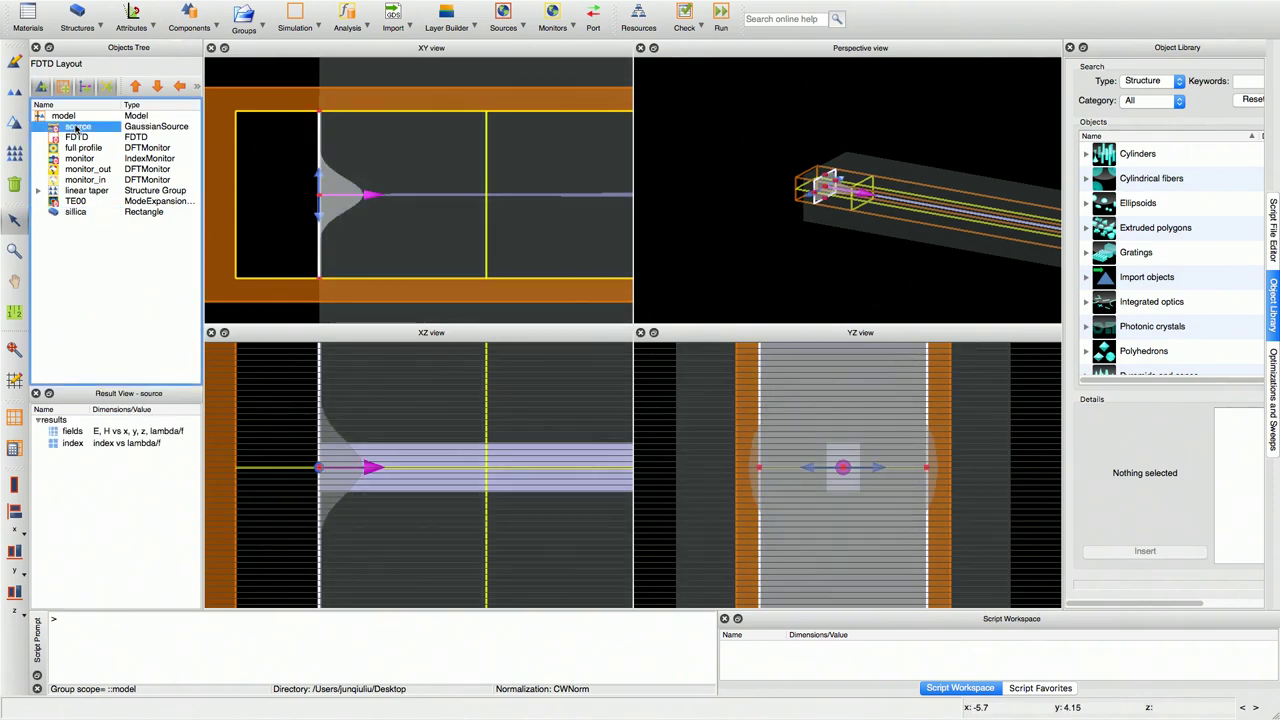
pyautogui.rightClick(77, 128)
pyautogui.click(94, 133)
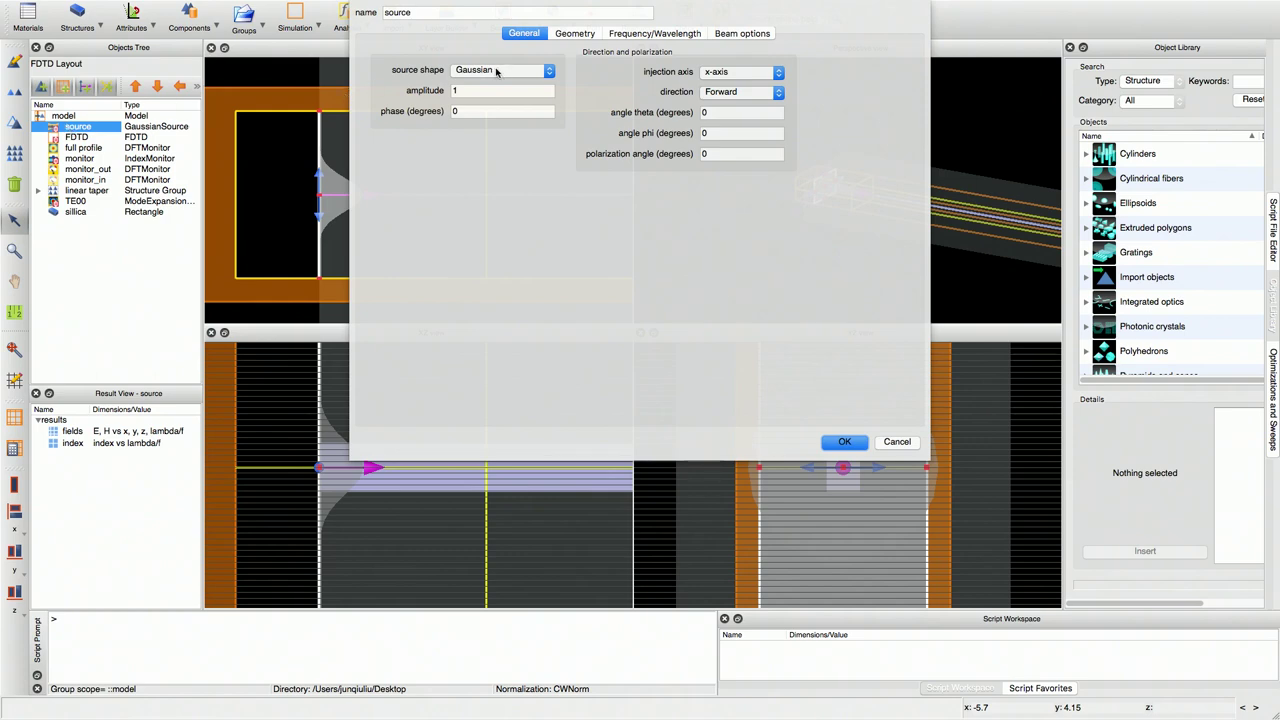
pyautogui.click(473, 91)
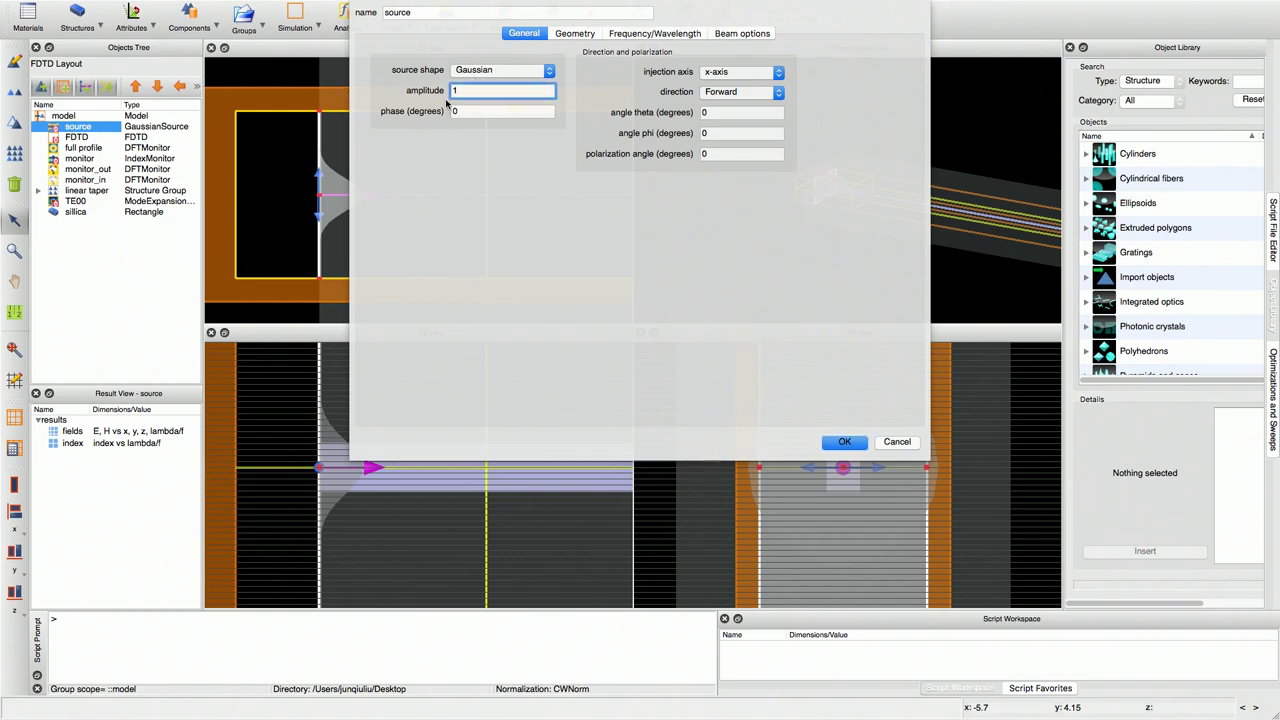
pyautogui.click(457, 111)
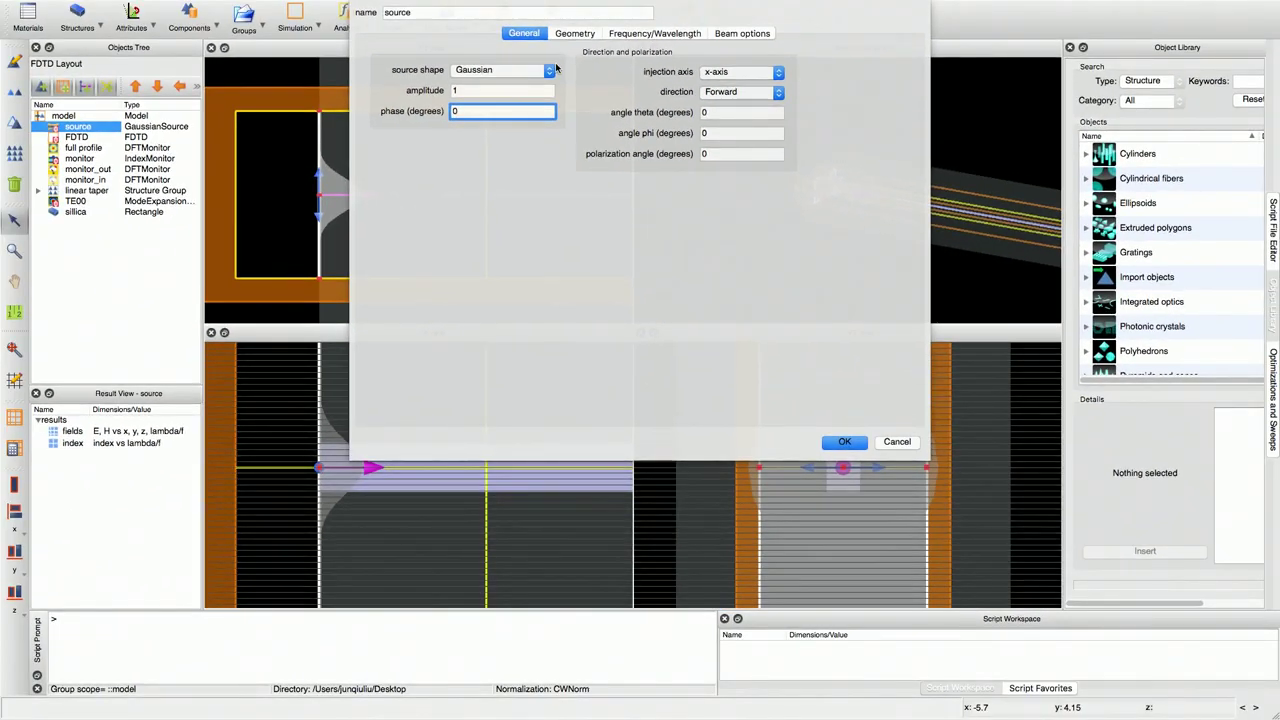
pyautogui.click(575, 33)
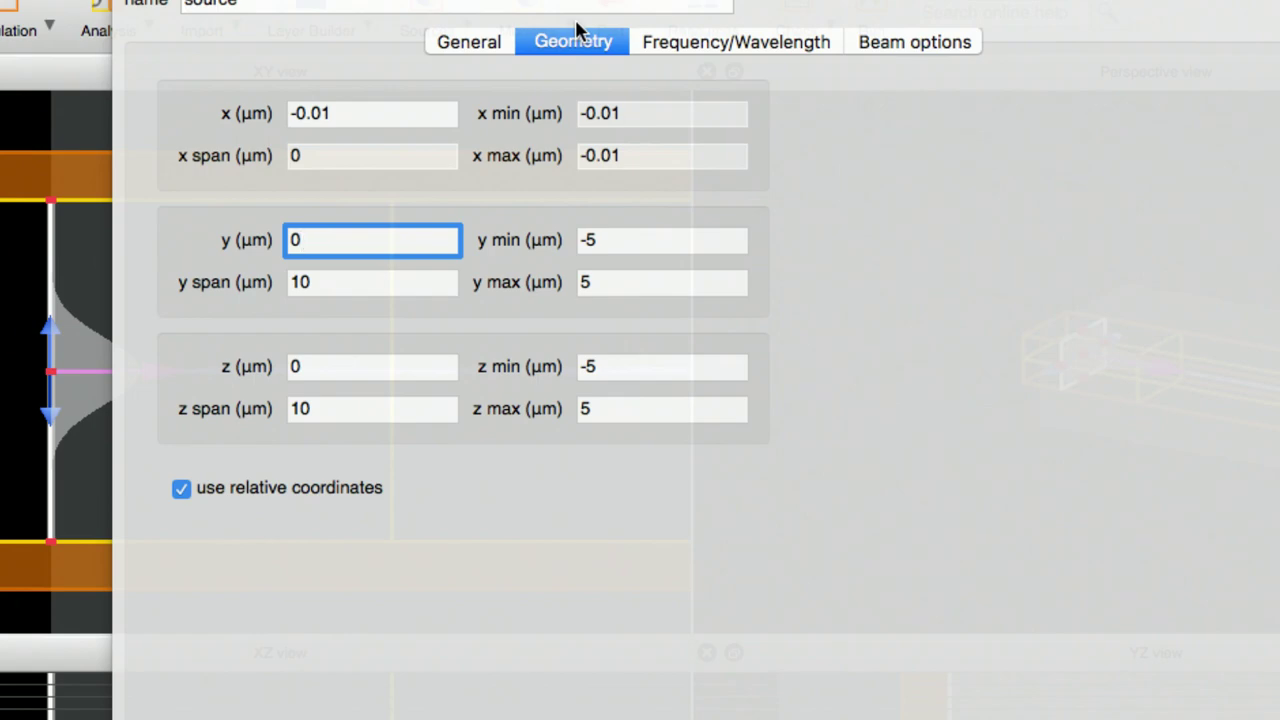
pyautogui.click(665, 46)
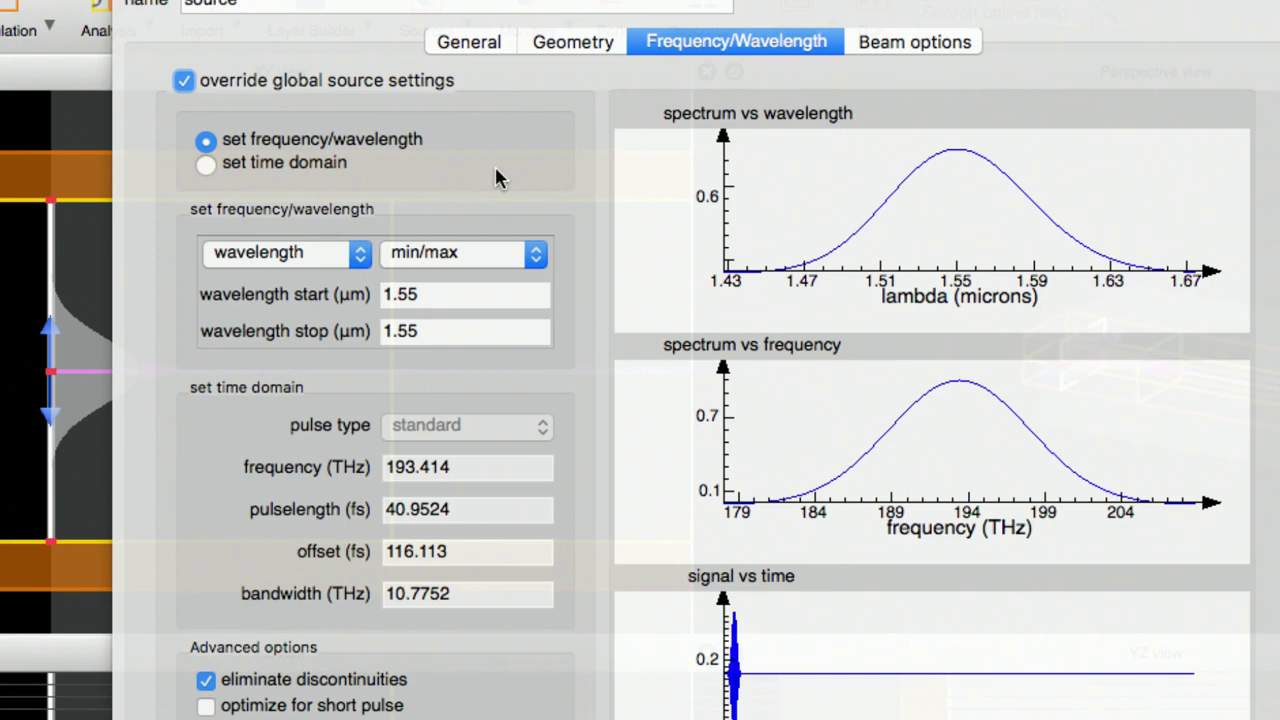
pyautogui.click(432, 292)
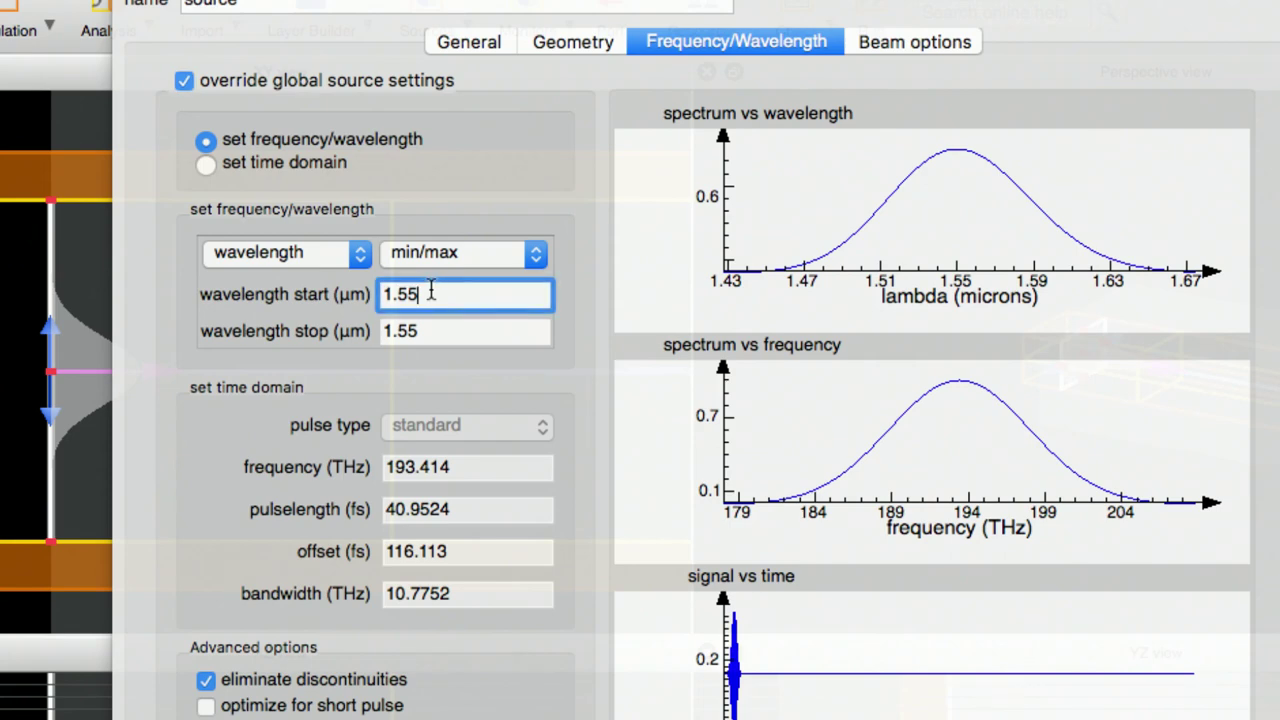
pyautogui.click(420, 329)
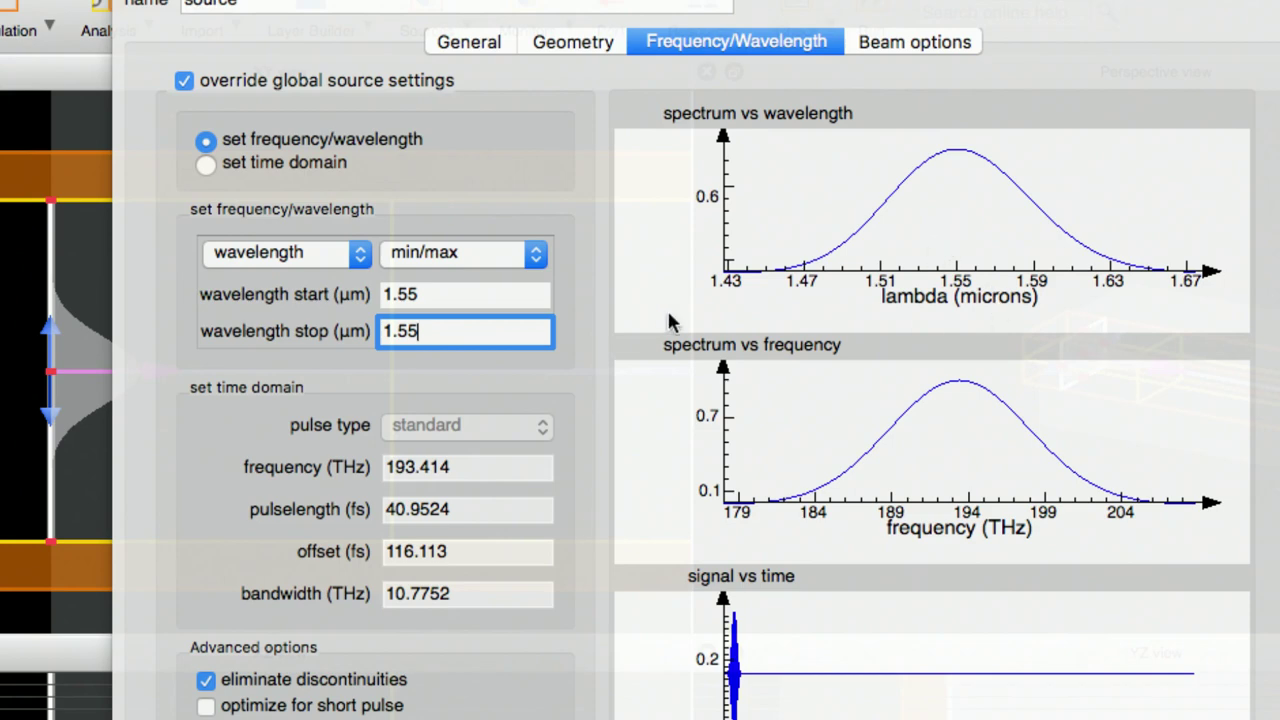
# Set the source's wavelength range to 1–2 µm and try the short-pulse optimization on and off
pyautogui.doubleClick(492, 322)
pyautogui.write('2')
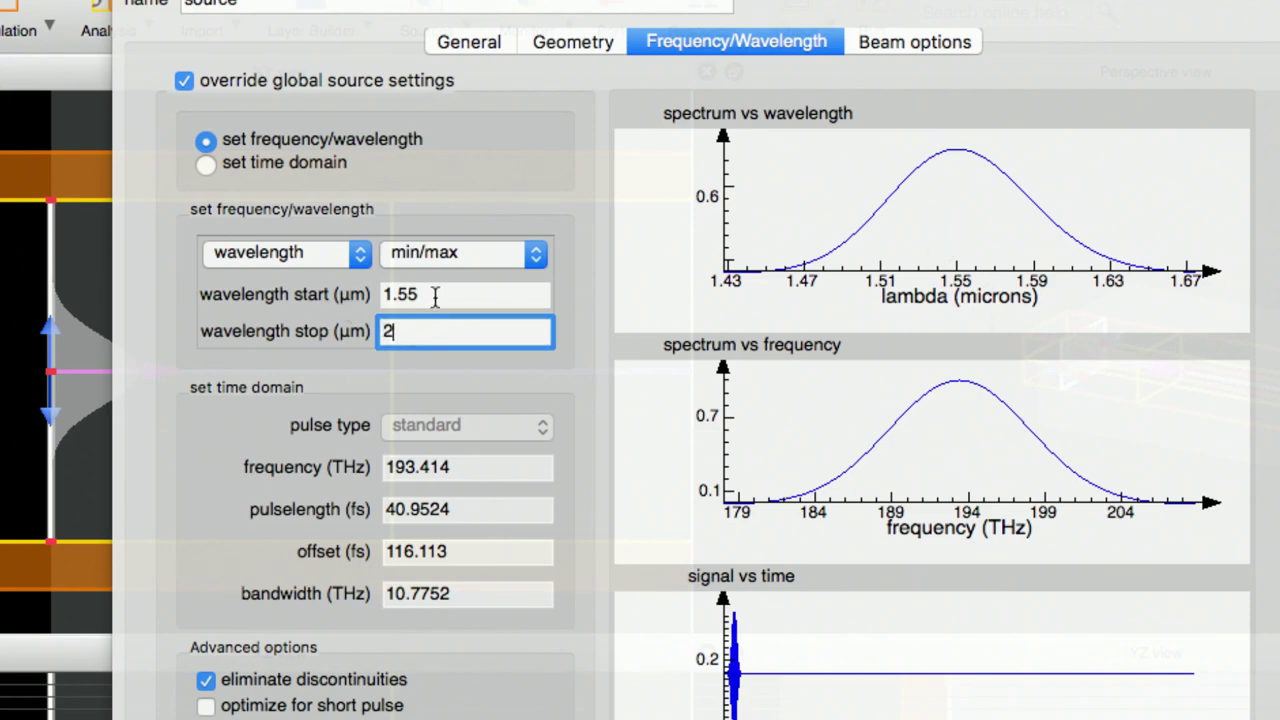
pyautogui.doubleClick(434, 294)
pyautogui.write('1')
pyautogui.click(424, 320)
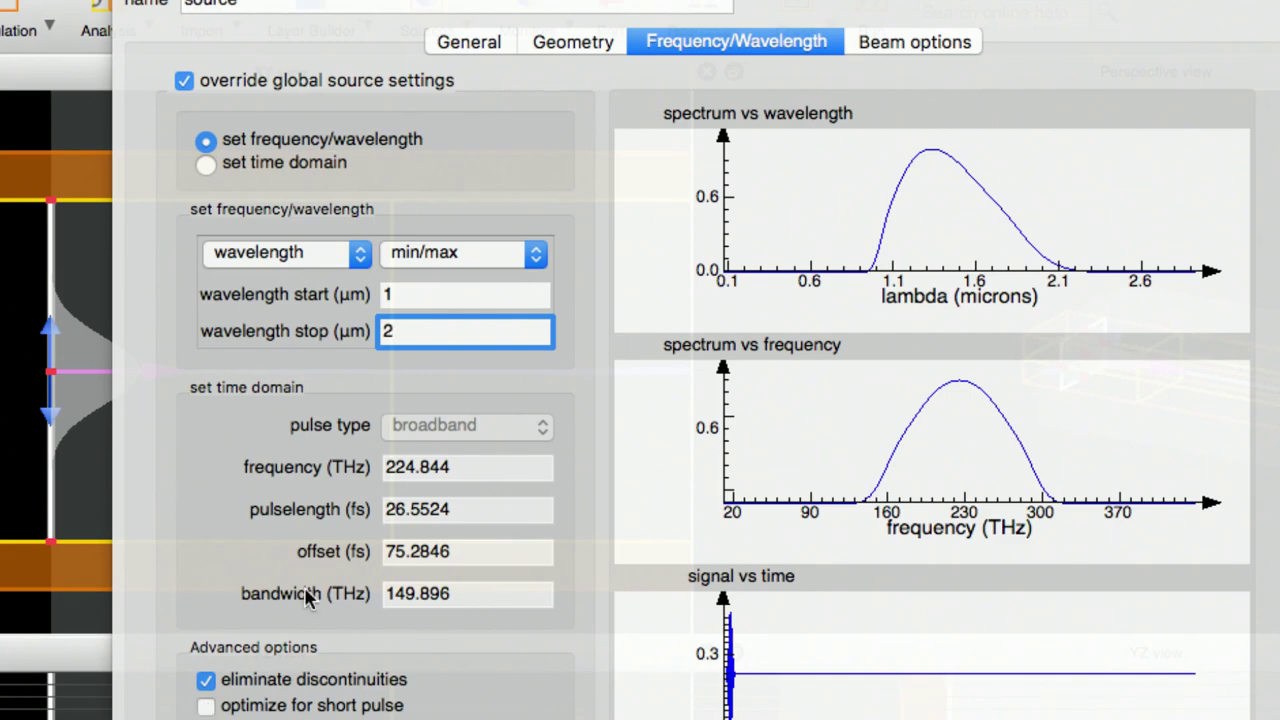
pyautogui.click(205, 706)
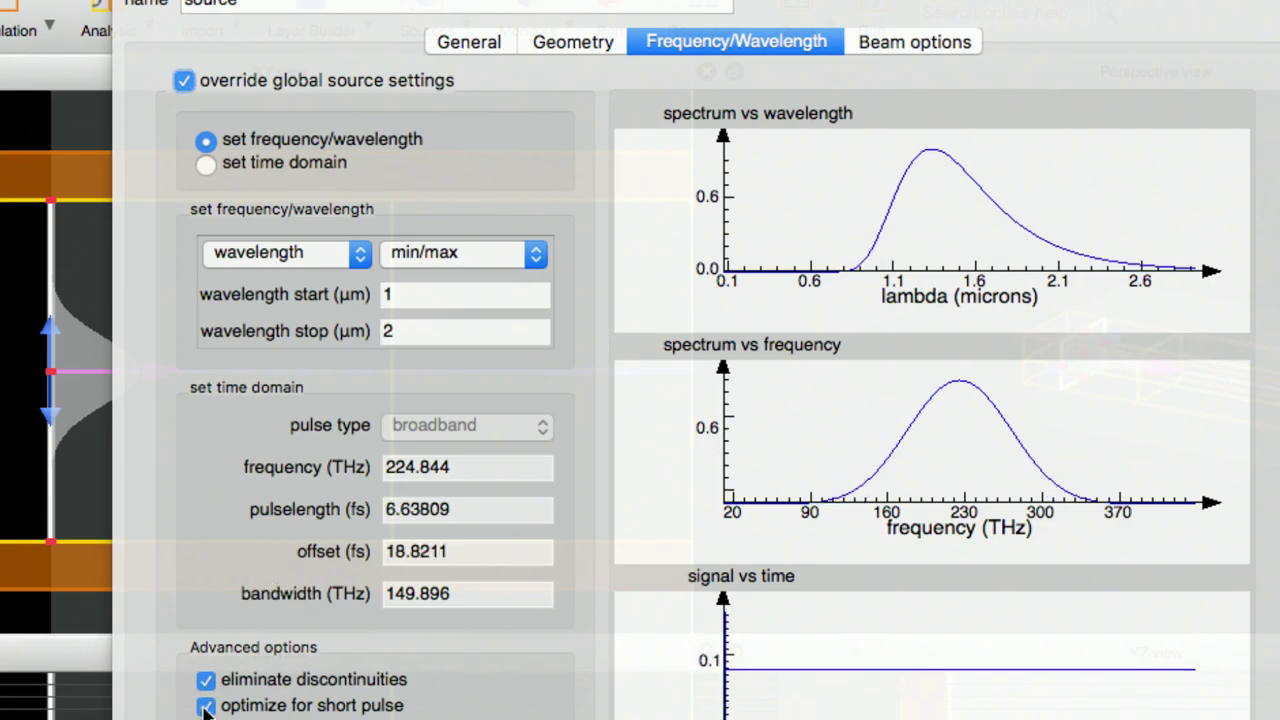
pyautogui.click(205, 706)
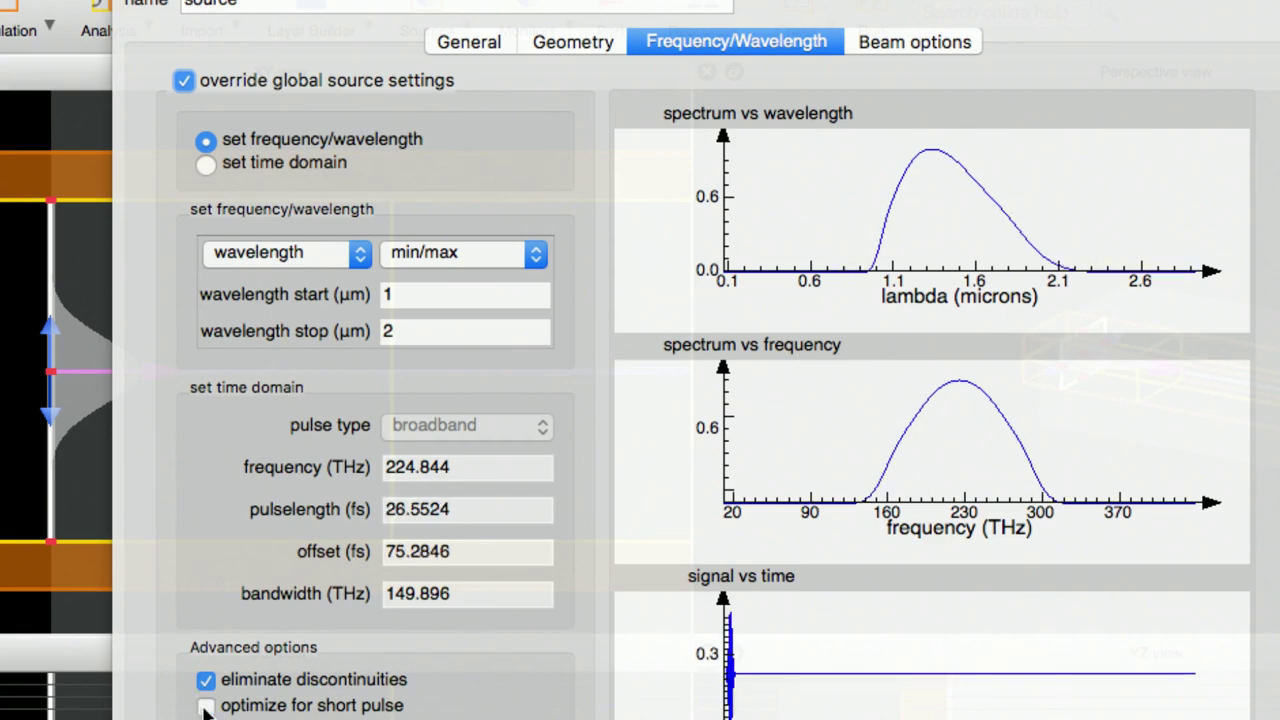
# Set the source's wavelength start and stop both to 1.55 µm
pyautogui.doubleClick(407, 294)
pyautogui.write('1.55')
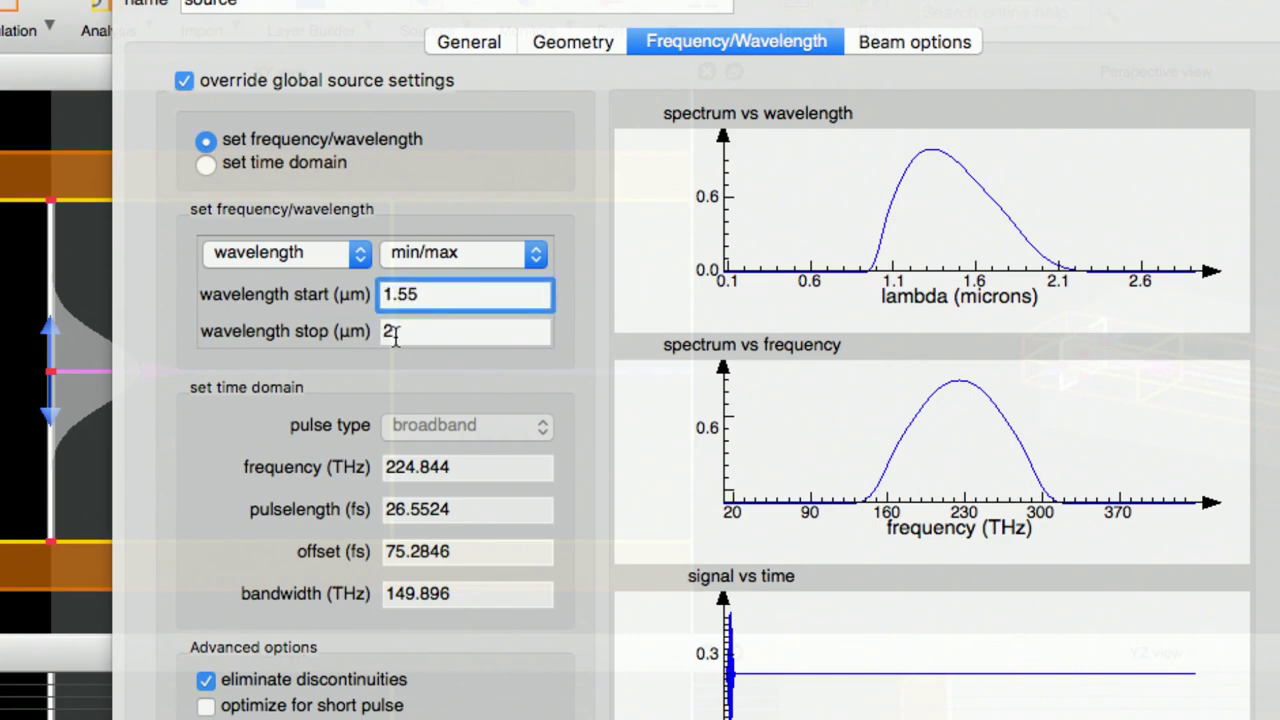
pyautogui.rightClick(395, 338)
pyautogui.doubleClick(390, 332)
pyautogui.write('1.5')
pyautogui.click(438, 303)
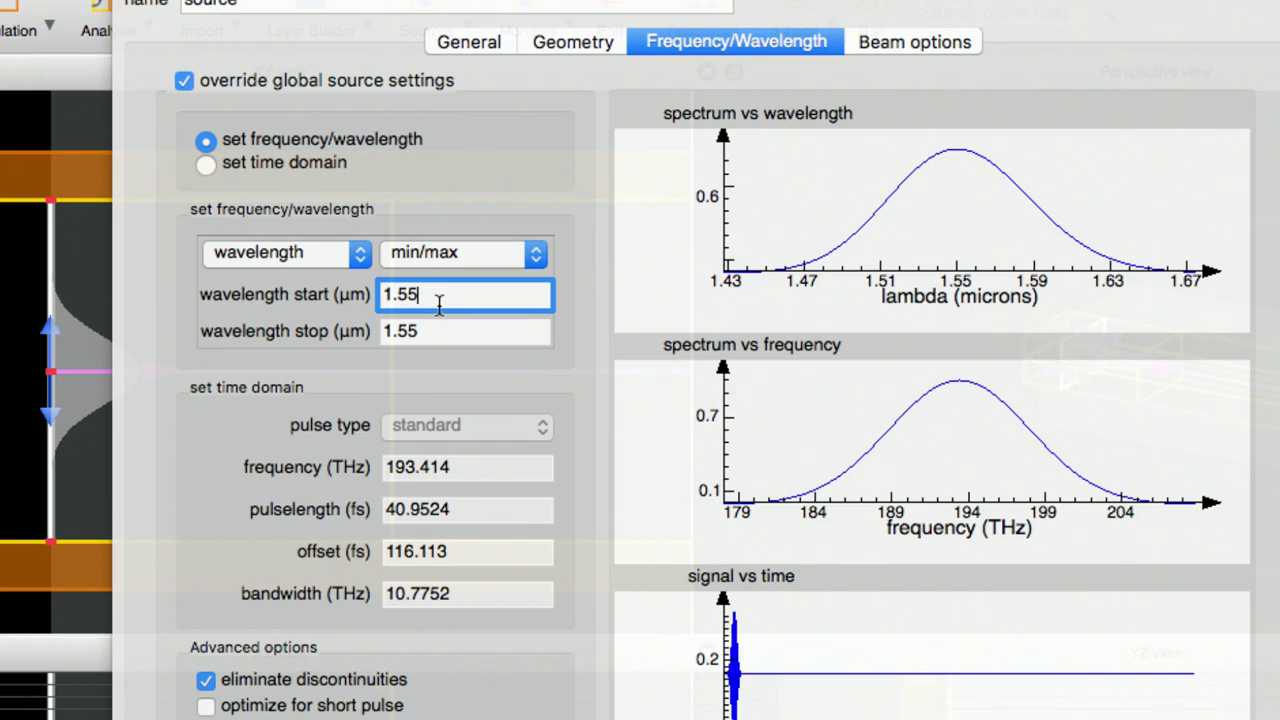
# Set the wavelength start to 1 µm and stop to 2 µm, and inspect the wavelength spectrum plot closely
pyautogui.moveTo(438, 300); pyautogui.dragTo(293, 300)
pyautogui.write('1')
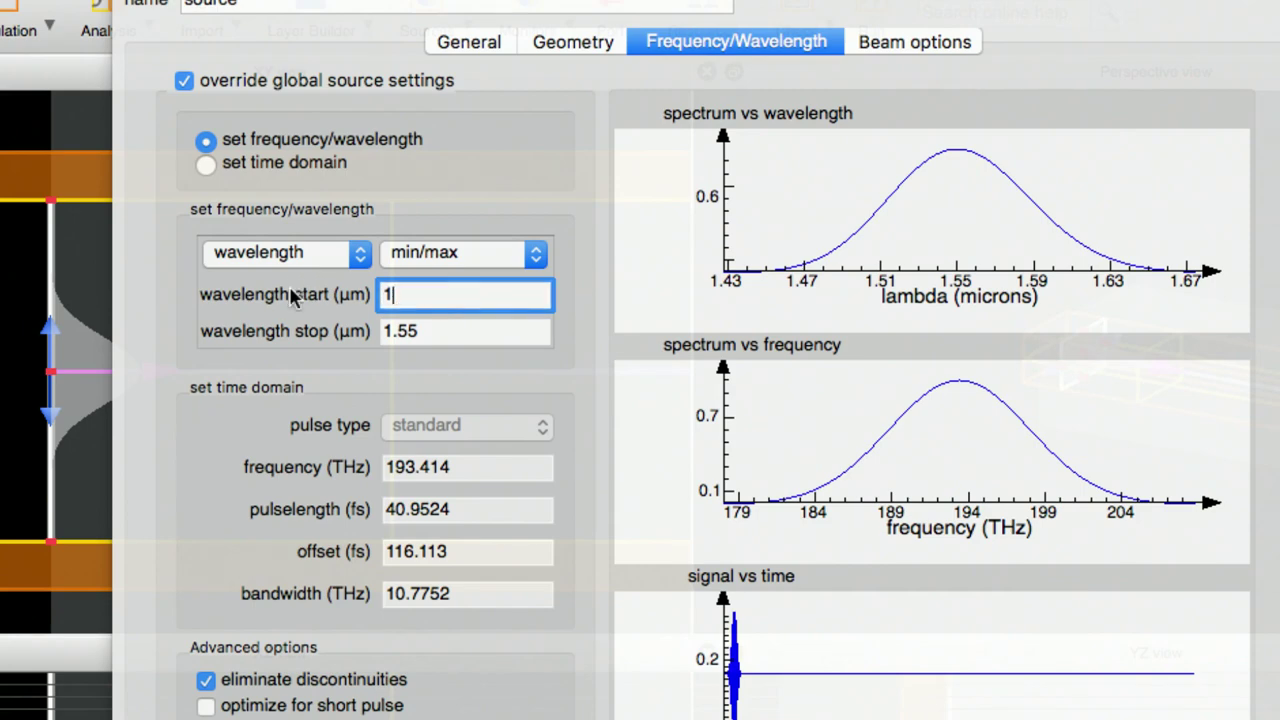
pyautogui.press('Tab')
pyautogui.write('2')
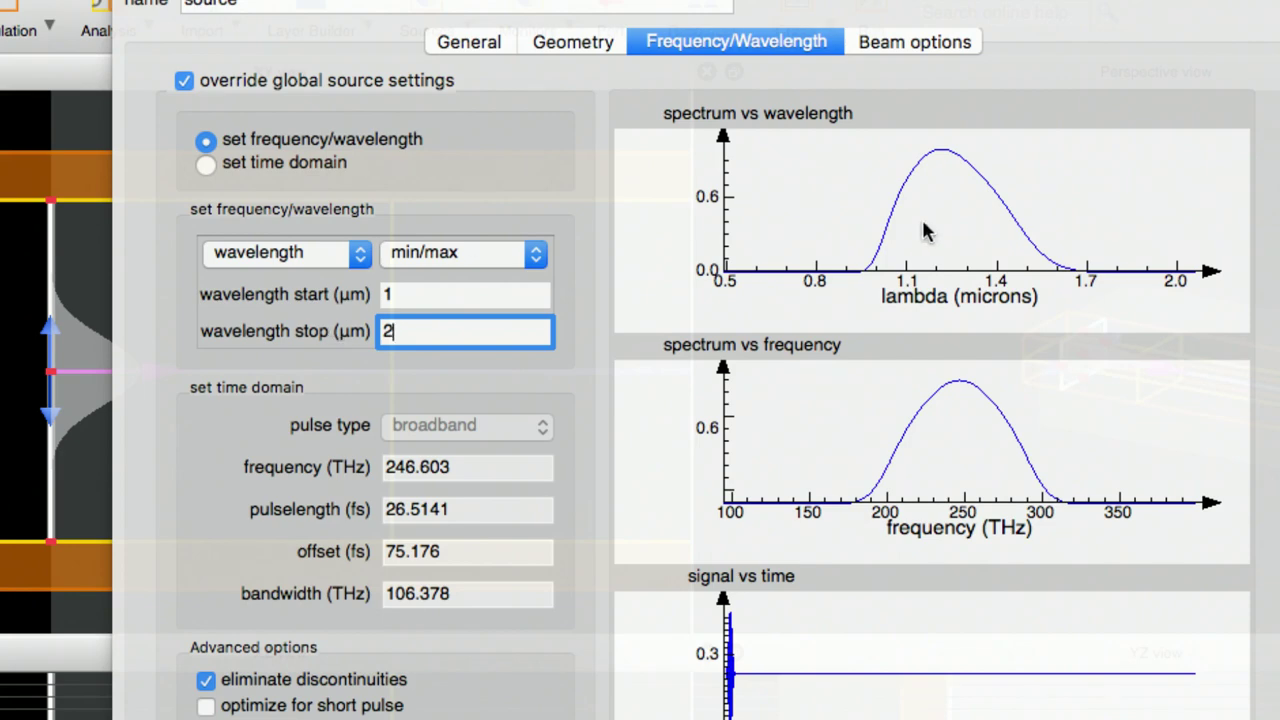
pyautogui.scroll(2, 935, 237)
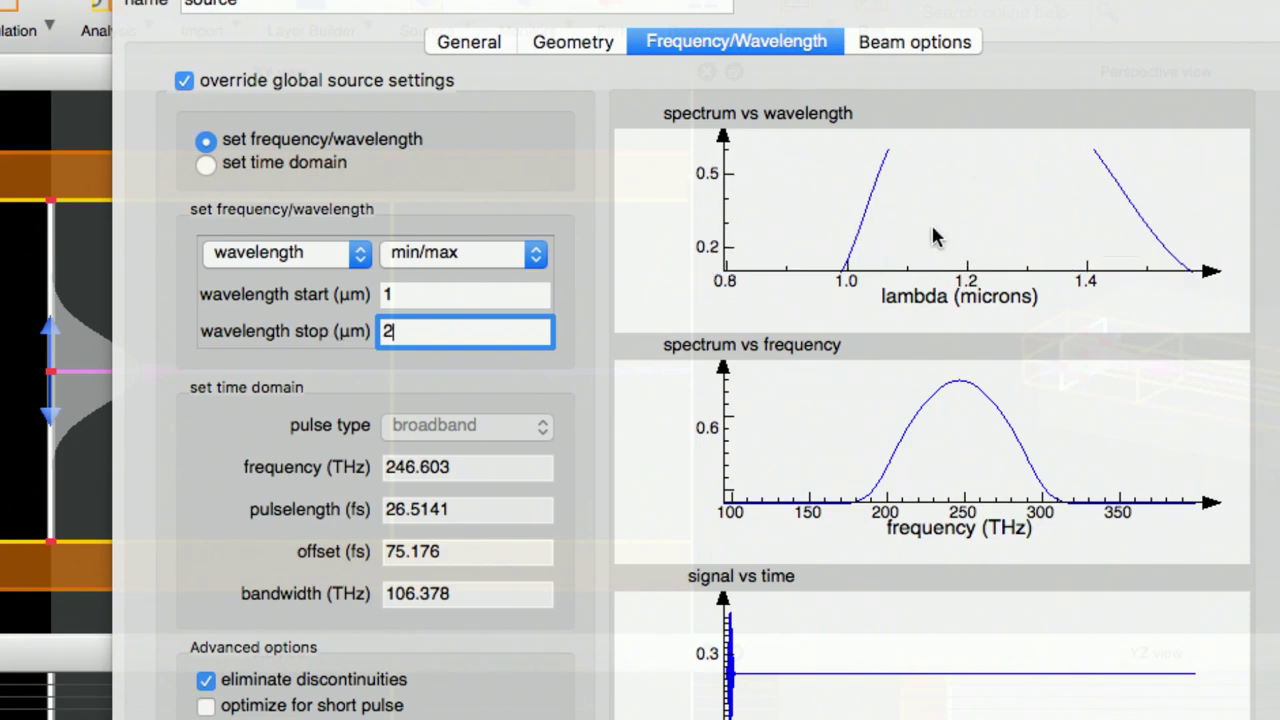
pyautogui.scroll(2, 935, 237)
pyautogui.scroll(-5, 935, 237)
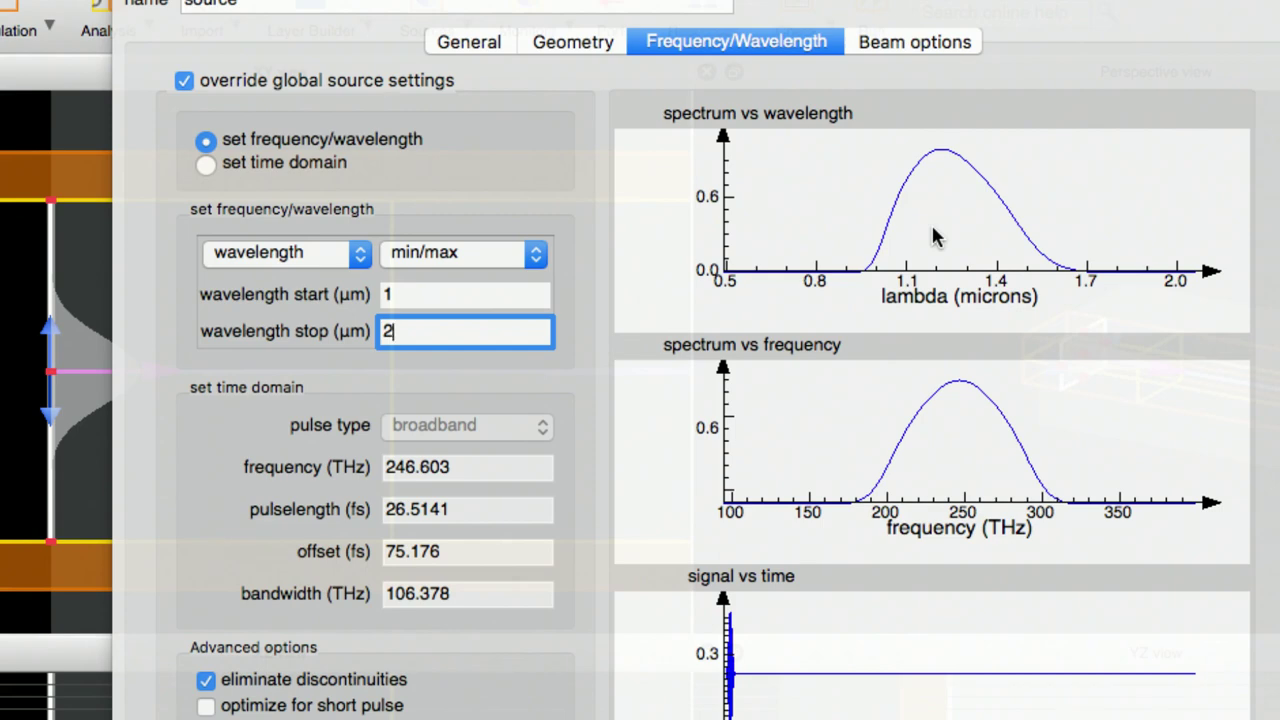
# Return the source to a single wavelength by entering 1.55 µm for both stop and start
pyautogui.press('BackSpace')
pyautogui.write('1.4')
pyautogui.press('BackSpace')
pyautogui.write('55')
pyautogui.click(537, 295)
pyautogui.write('.55')
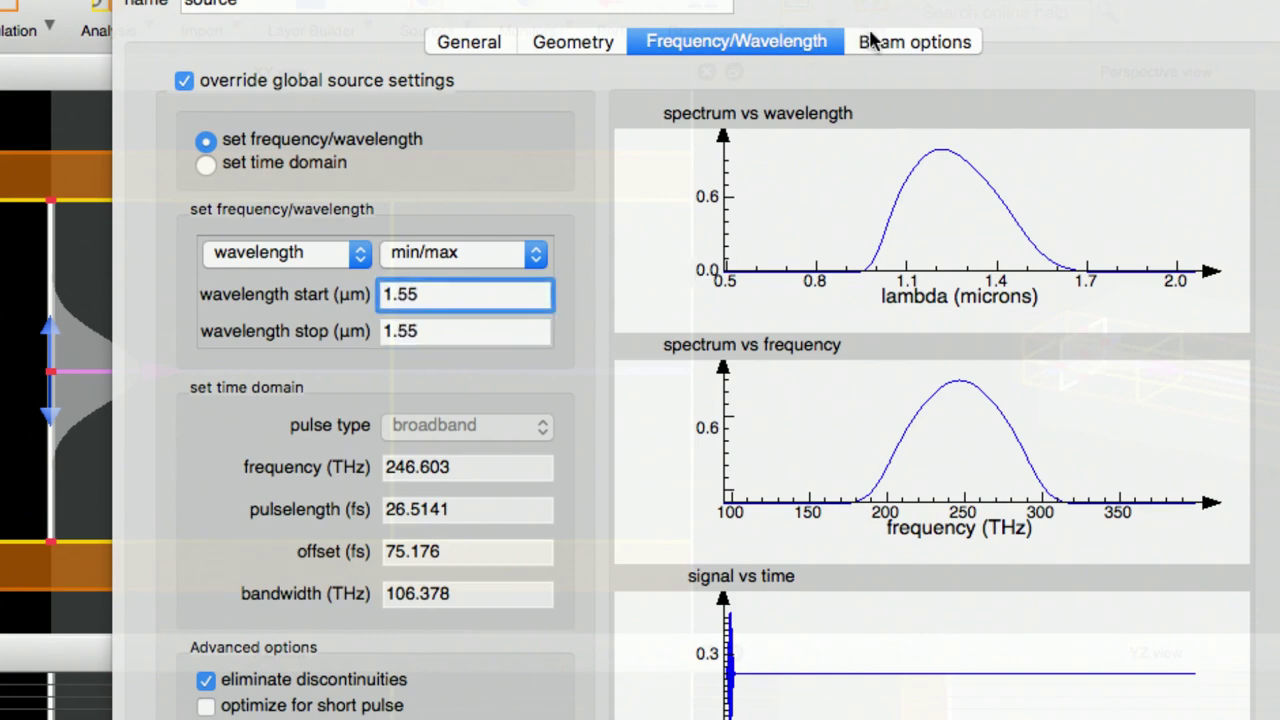
# Examine the source's beam options and close its properties without saving
pyautogui.click(883, 40)
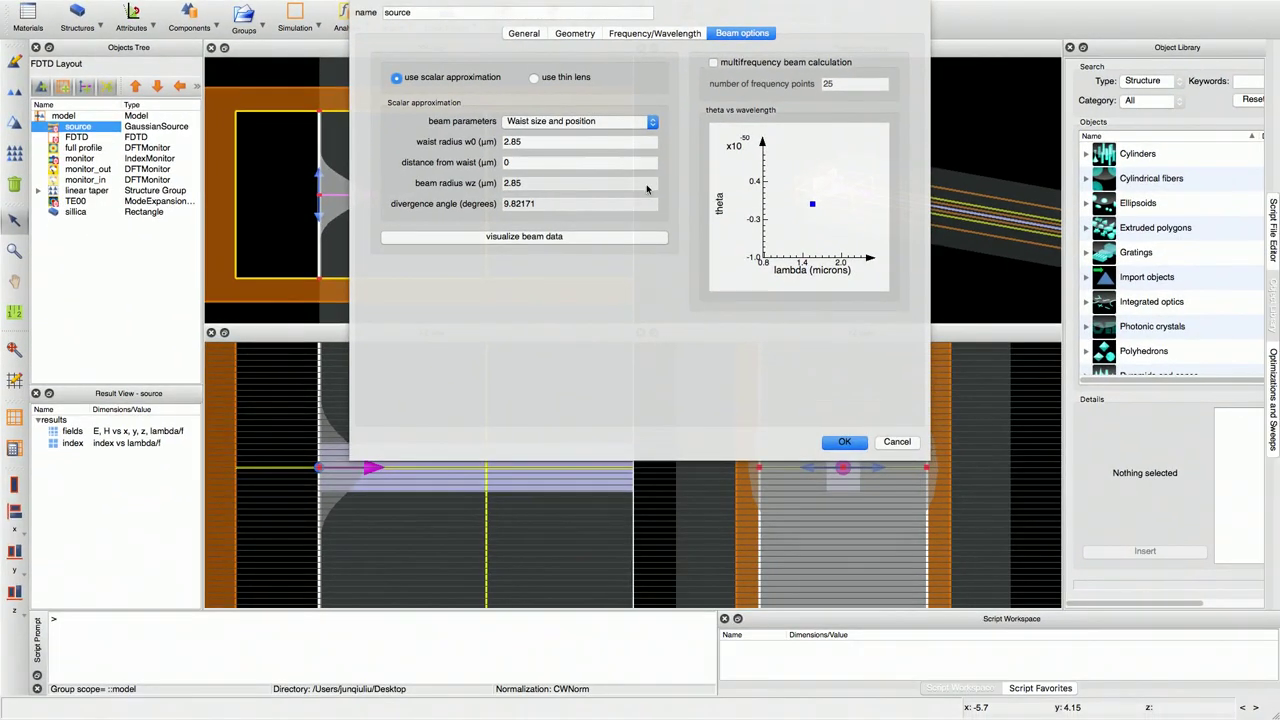
pyautogui.click(897, 442)
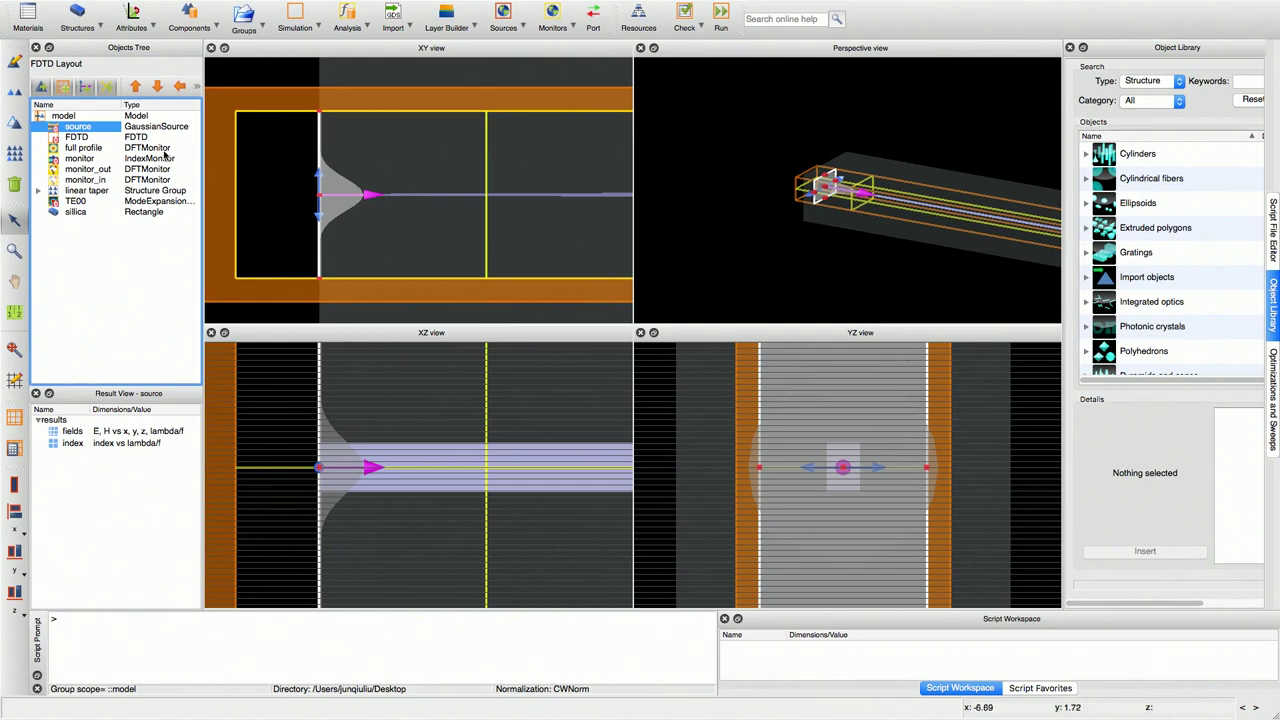
# Open the FDTD region's properties, examine its general and geometry settings, and close them without changes
pyautogui.click(78, 137)
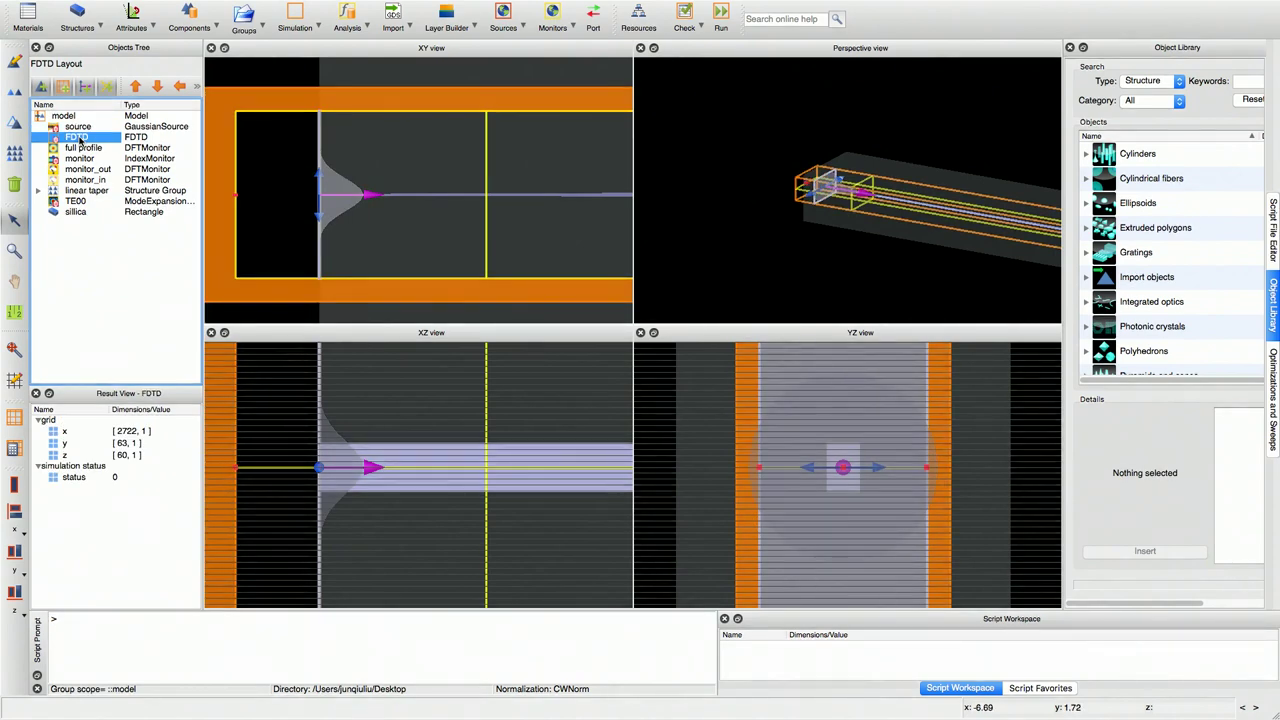
pyautogui.rightClick(80, 140)
pyautogui.click(100, 146)
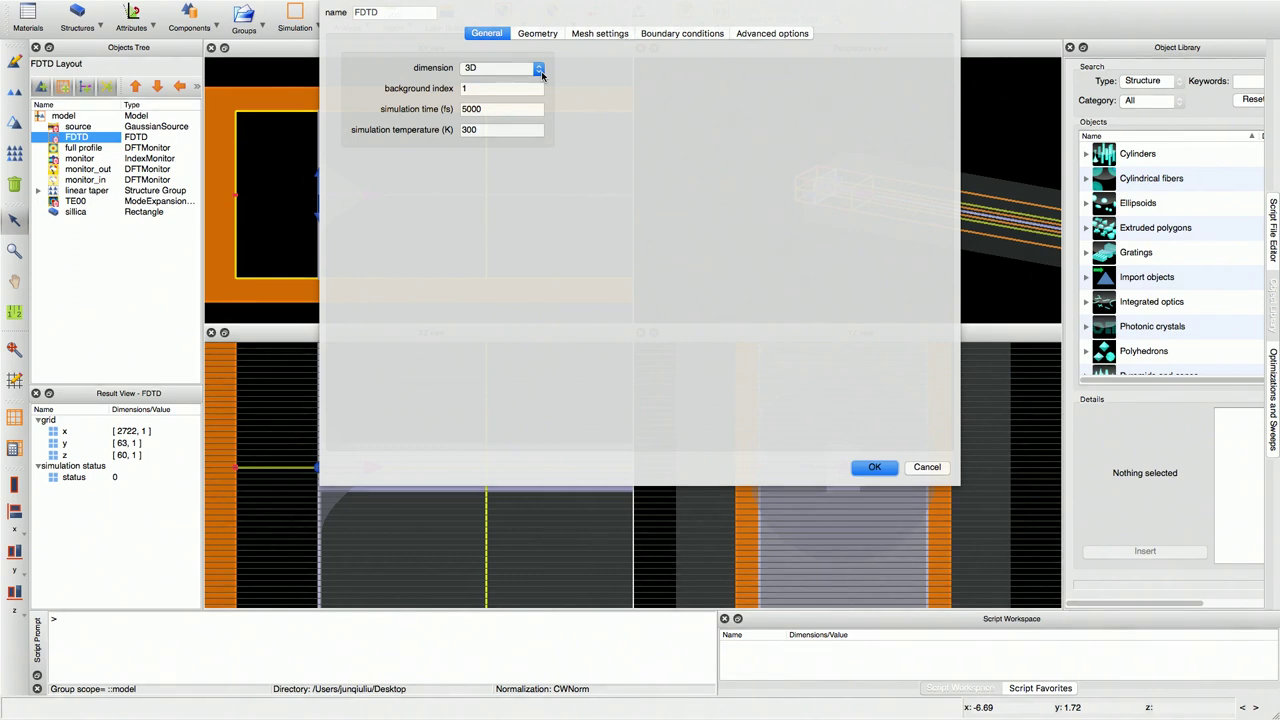
pyautogui.click(538, 35)
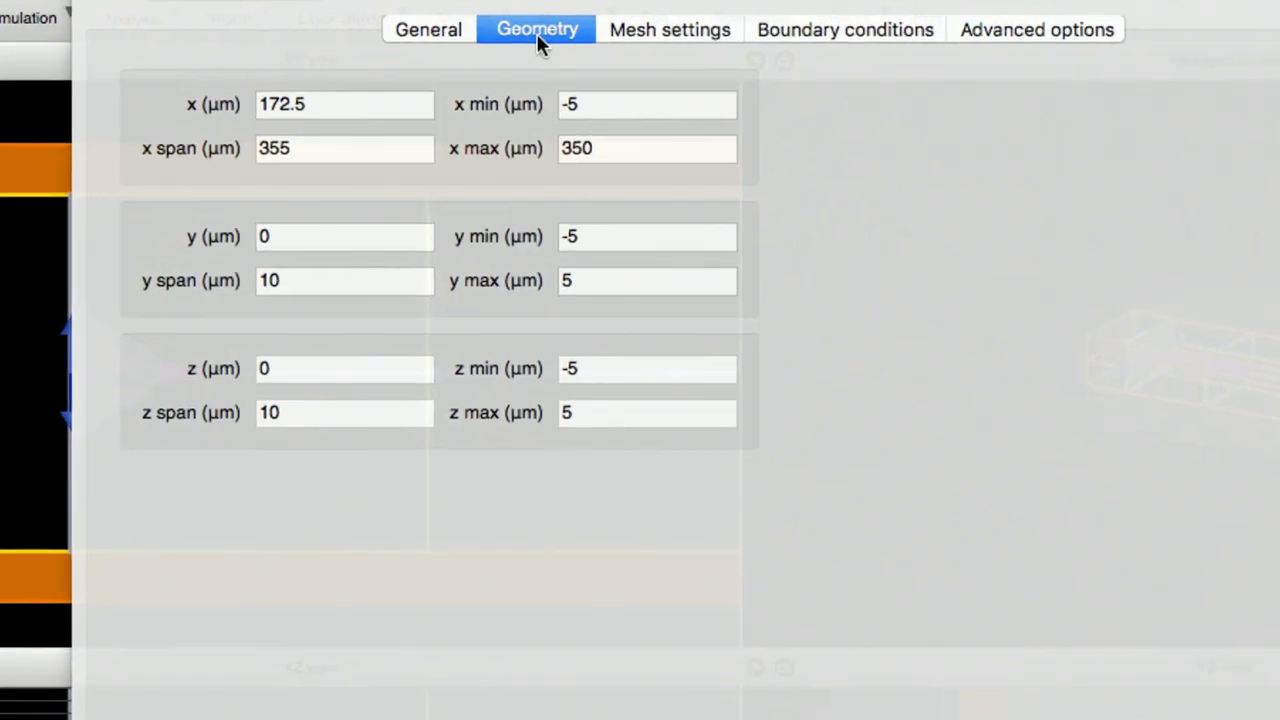
pyautogui.click(453, 33)
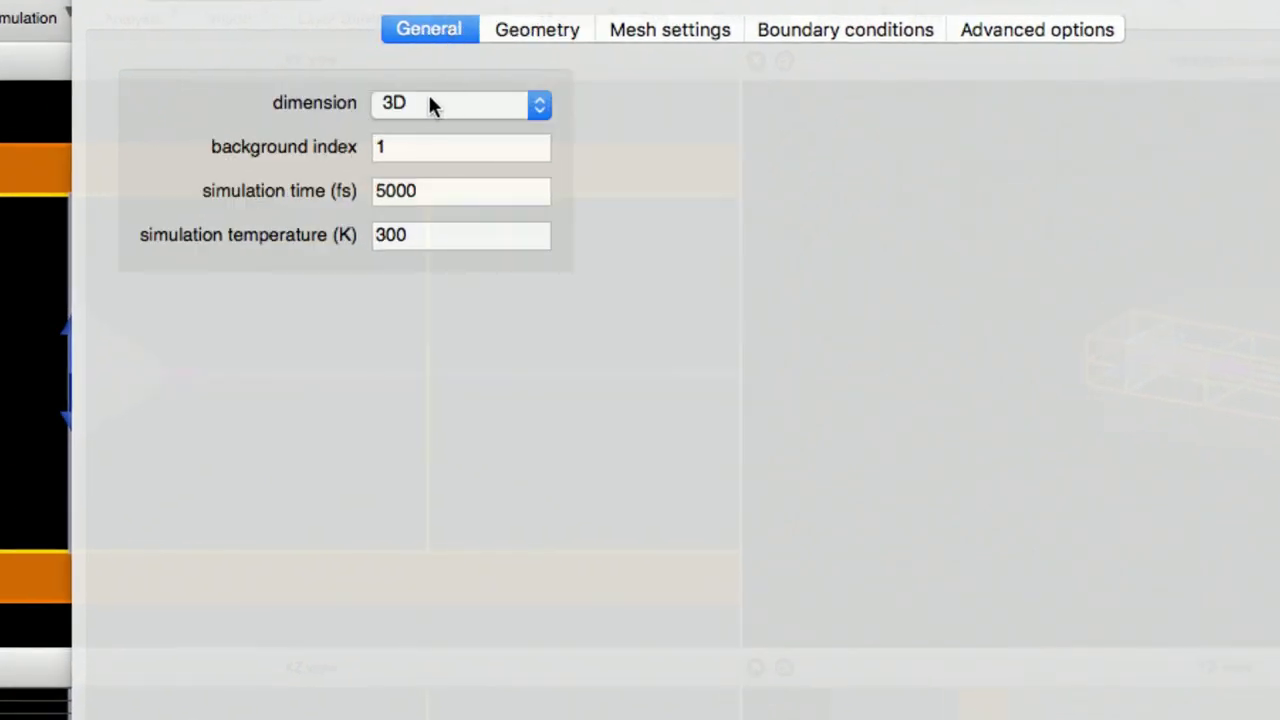
pyautogui.click(406, 142)
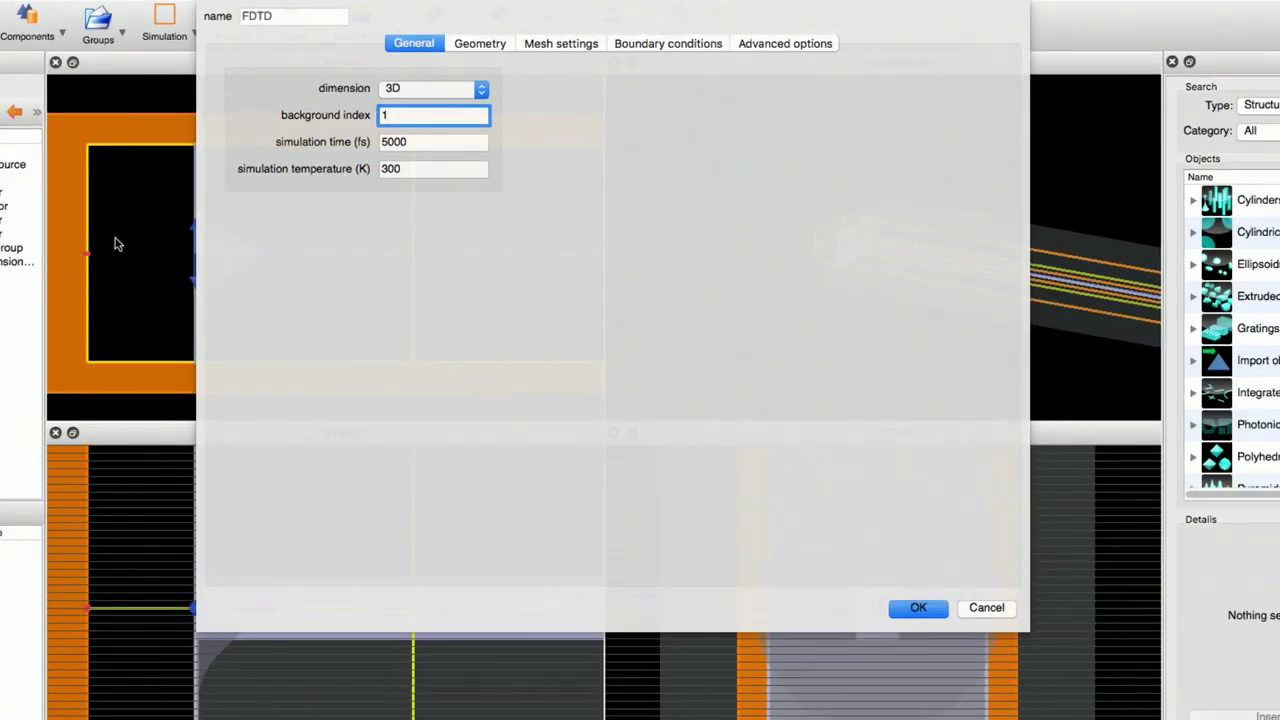
pyautogui.click(972, 610)
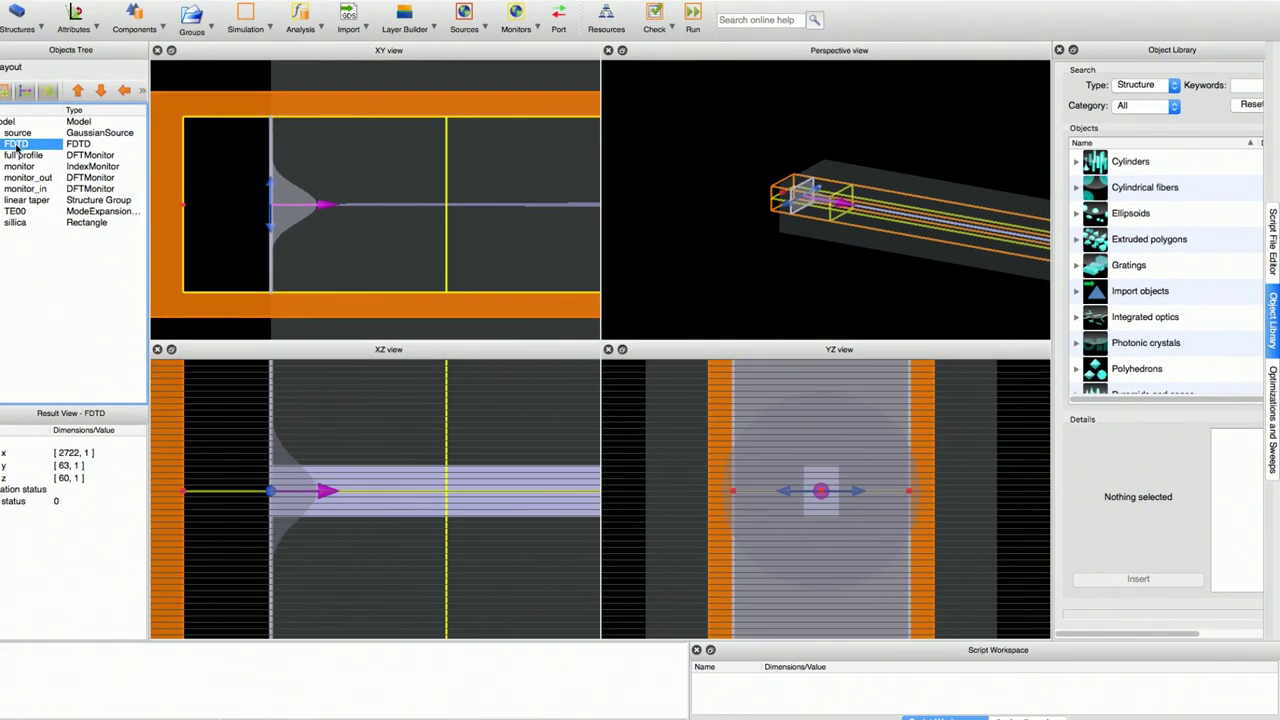
# Open the FDTD region's properties and examine its general, mesh and boundary condition settings
pyautogui.rightClick(76, 140)
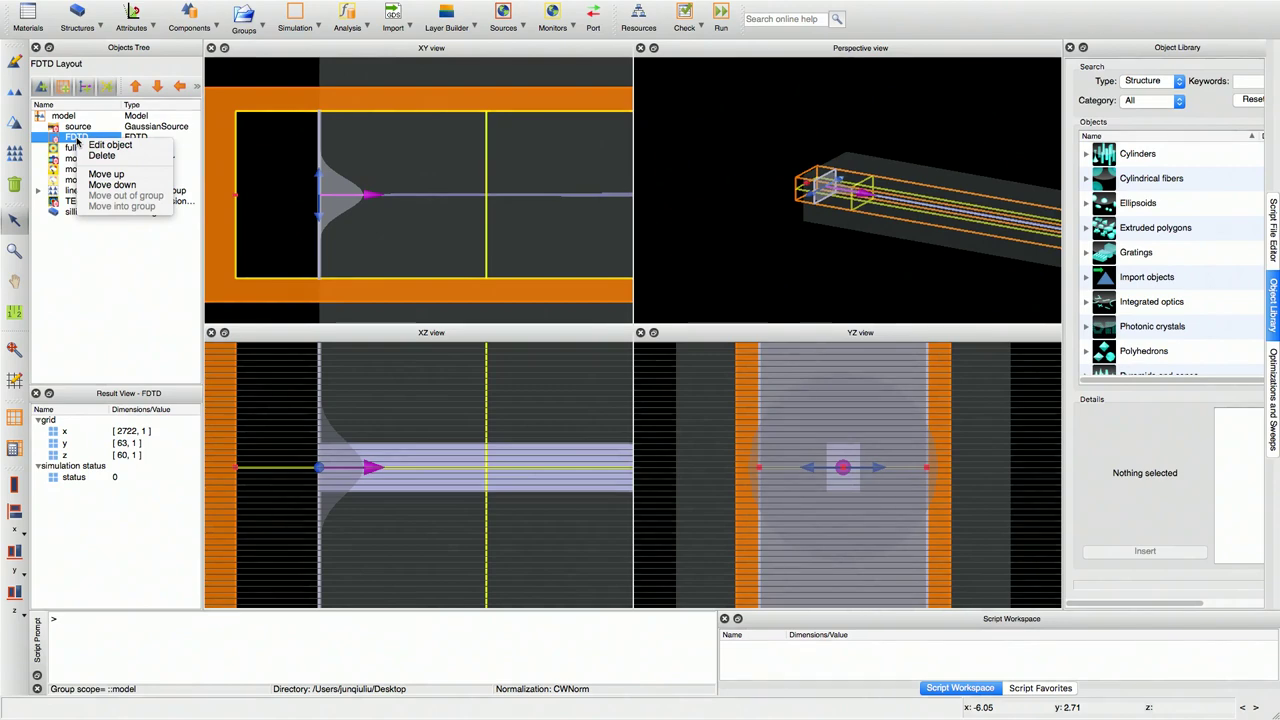
pyautogui.click(106, 145)
pyautogui.click(553, 33)
pyautogui.click(473, 34)
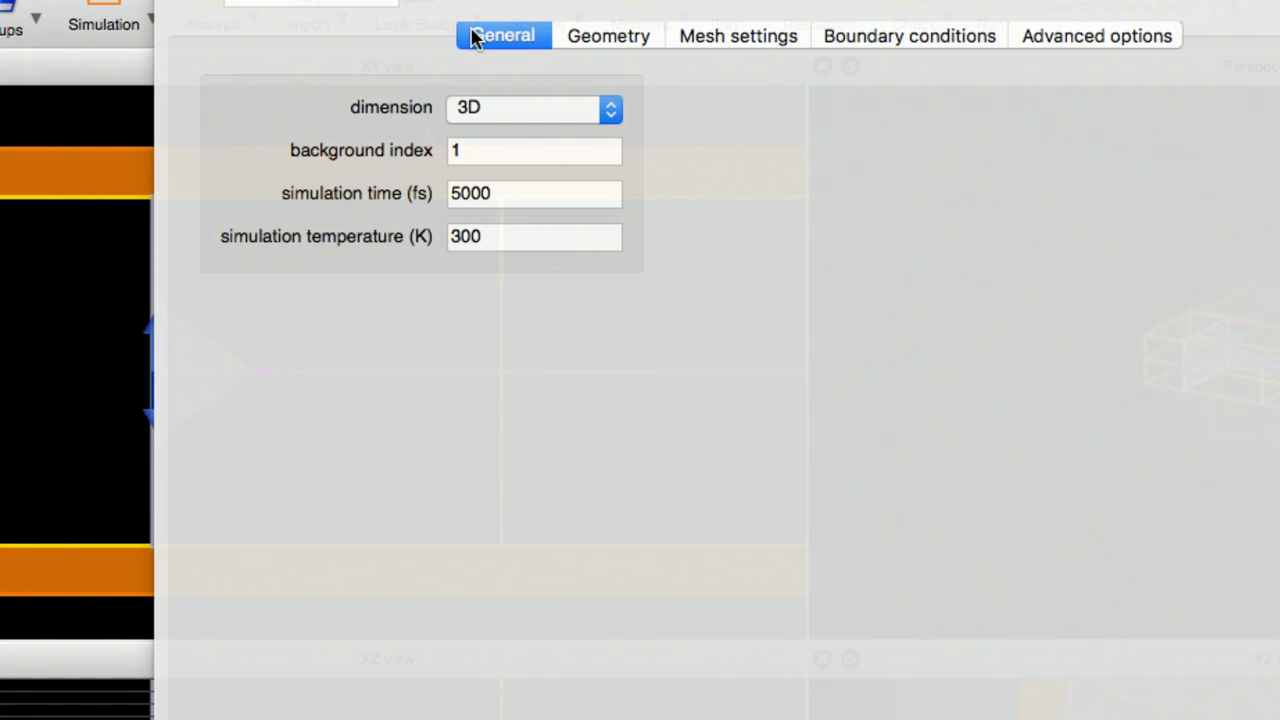
pyautogui.click(699, 38)
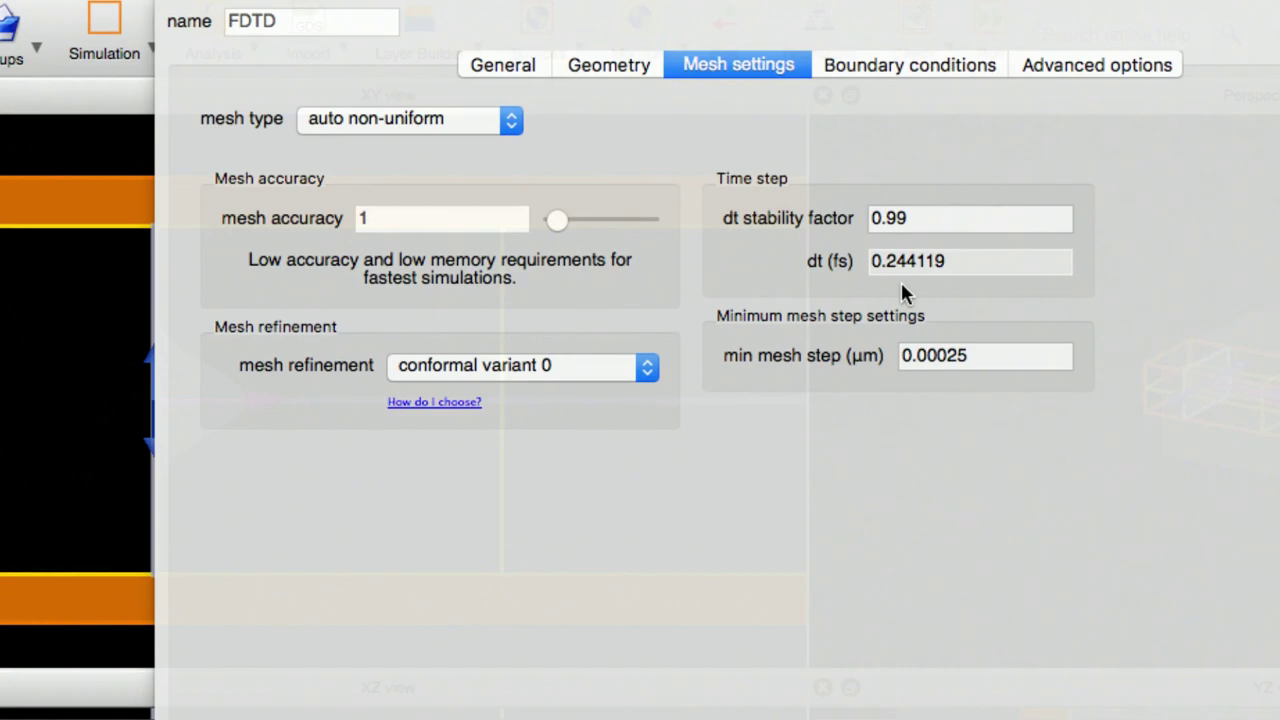
pyautogui.click(858, 64)
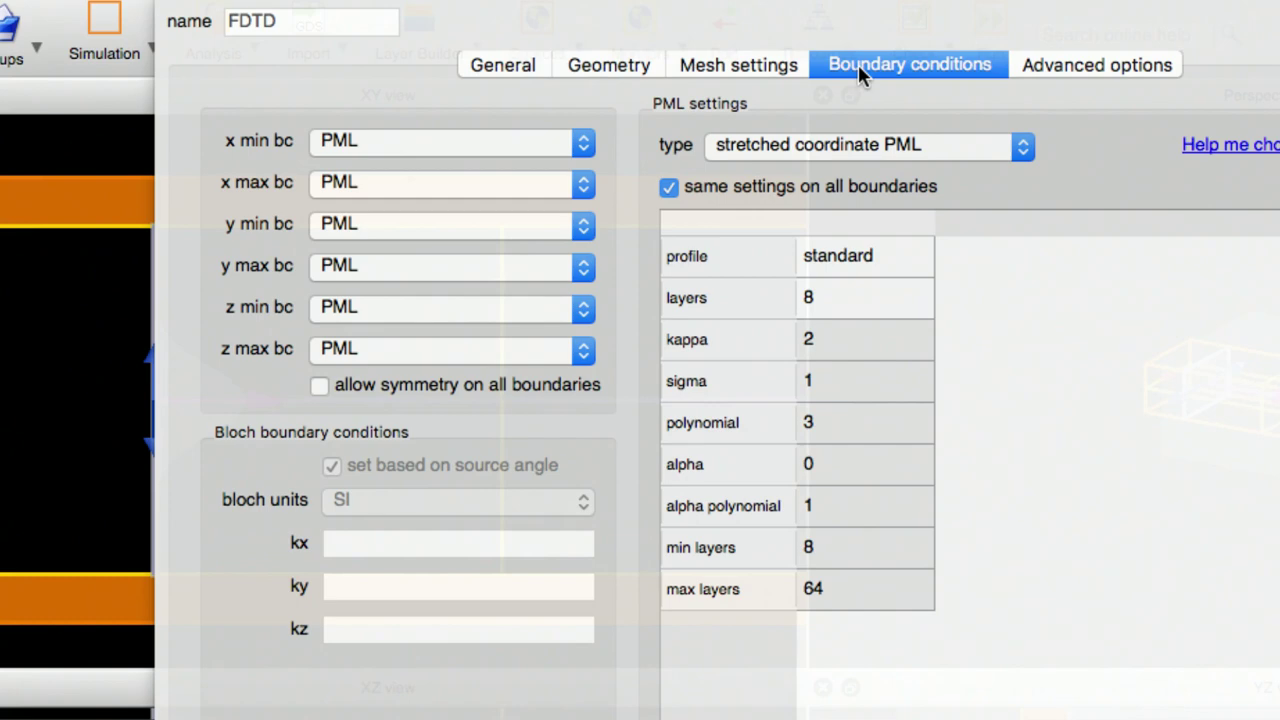
# Try a Symmetric z min boundary, and a Symmetric then Anti-Symmetric y min boundary, for the FDTD region
pyautogui.click(556, 226)
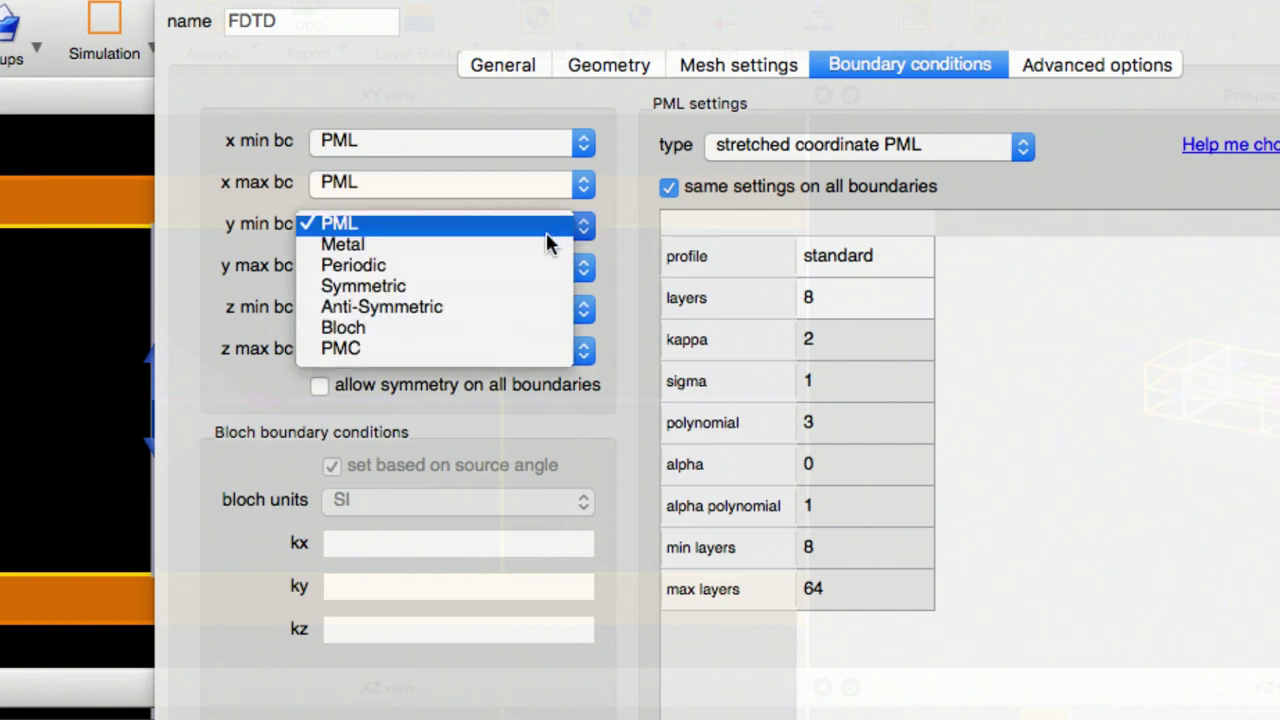
pyautogui.click(532, 286)
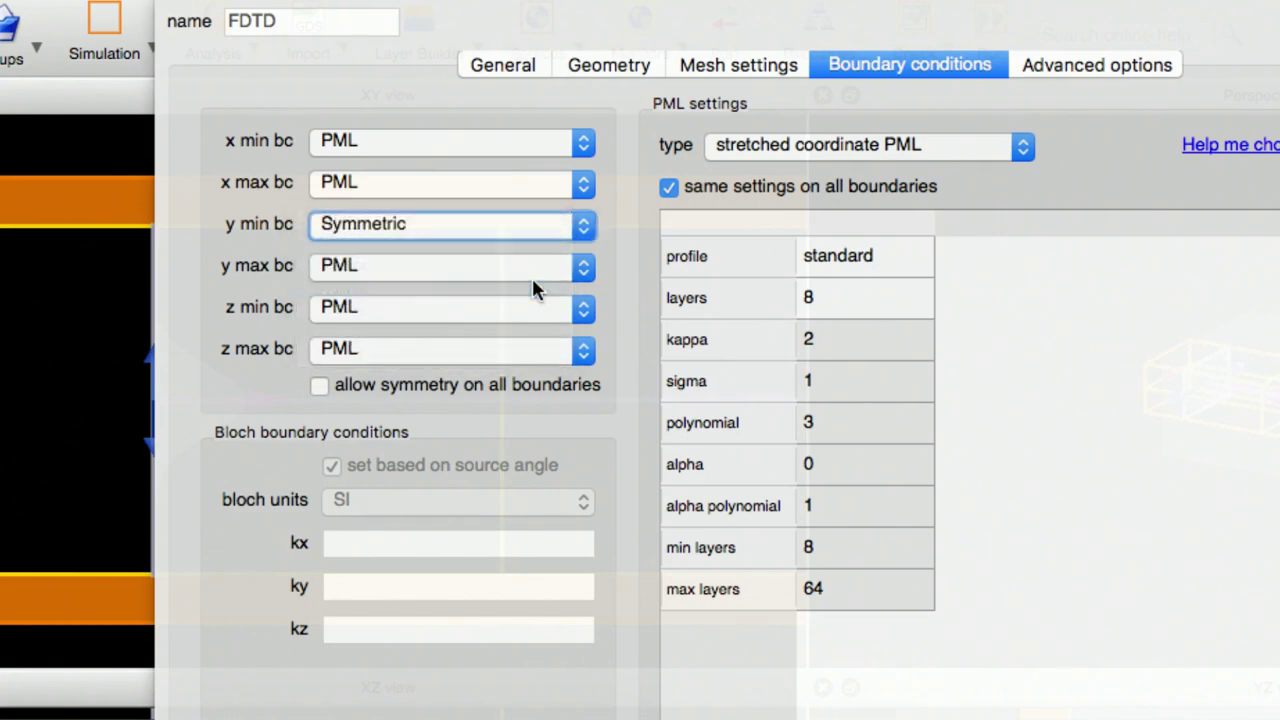
pyautogui.click(500, 310)
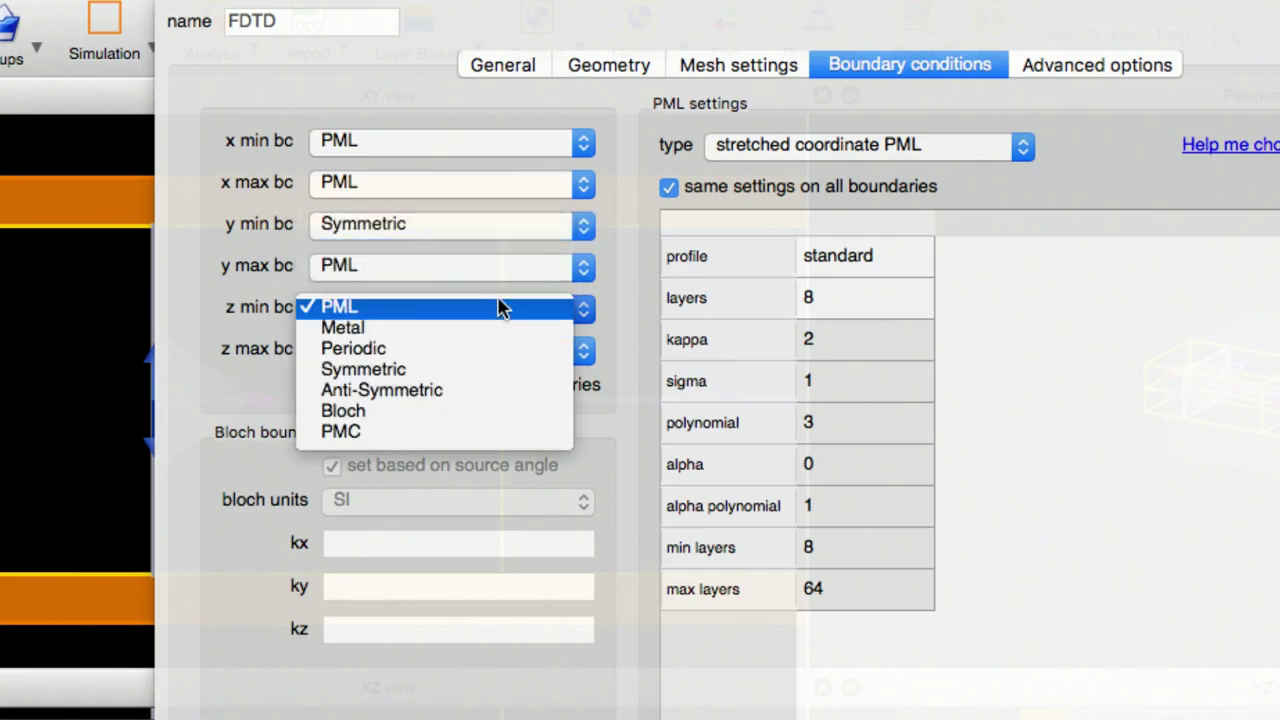
pyautogui.click(500, 308)
pyautogui.click(500, 309)
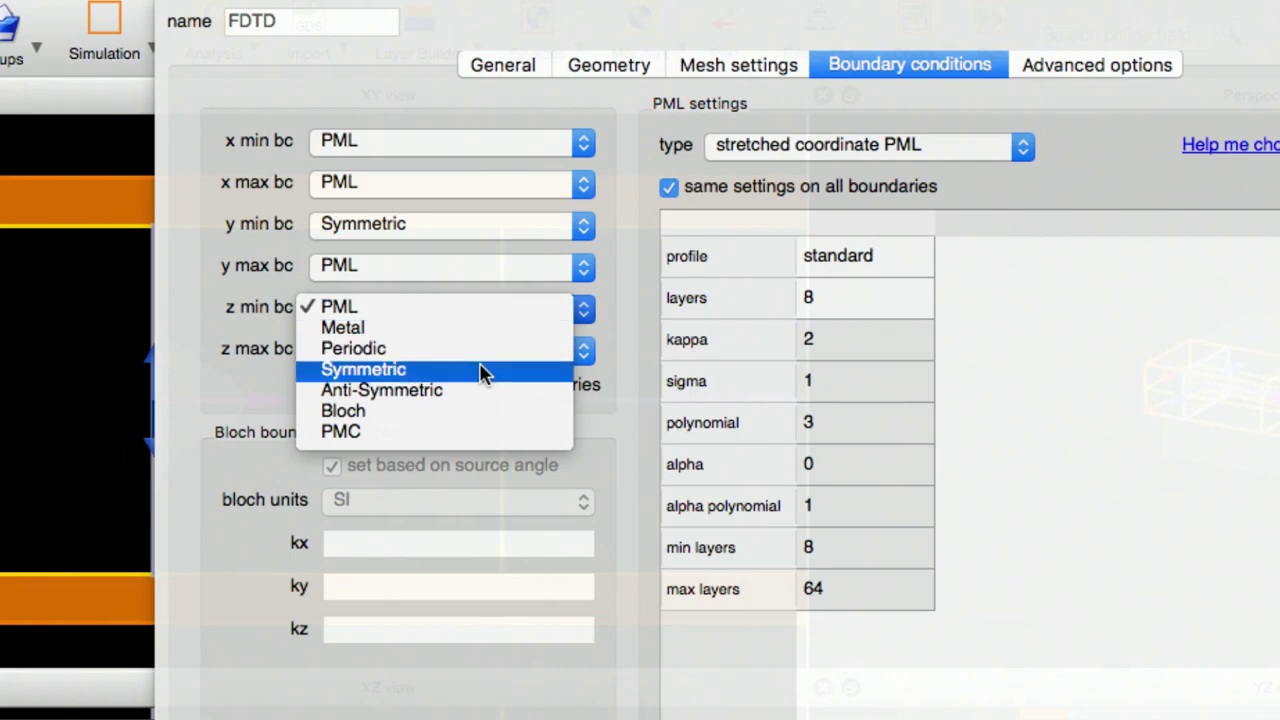
pyautogui.click(482, 372)
pyautogui.click(467, 227)
pyautogui.click(464, 244)
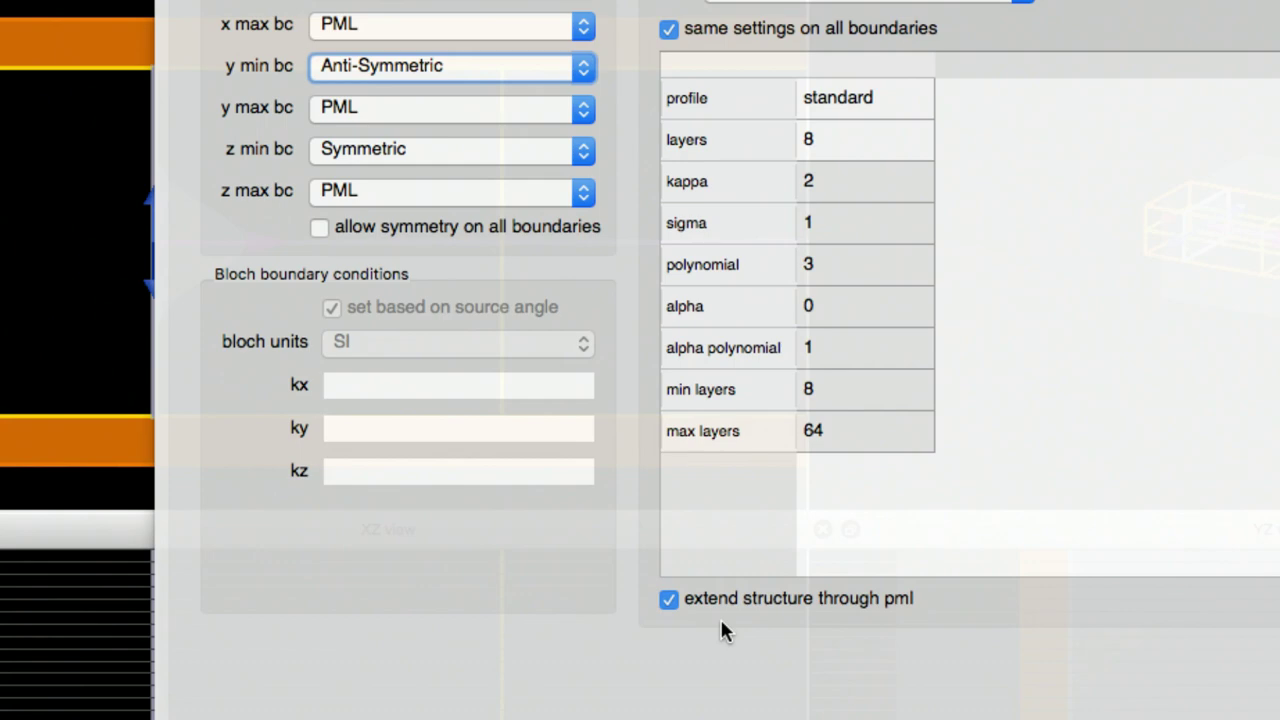
# Examine the available PML profiles and the advanced options of the FDTD region, and close its properties without saving
pyautogui.click(757, 372)
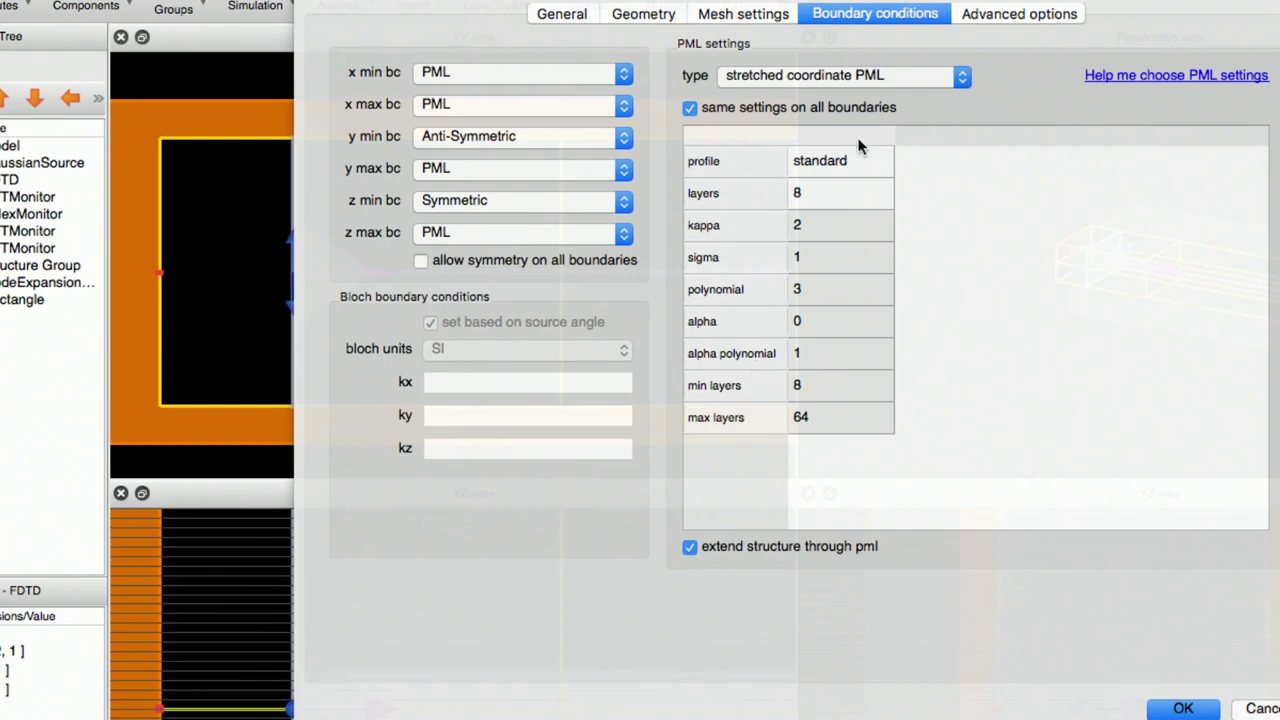
pyautogui.click(824, 170)
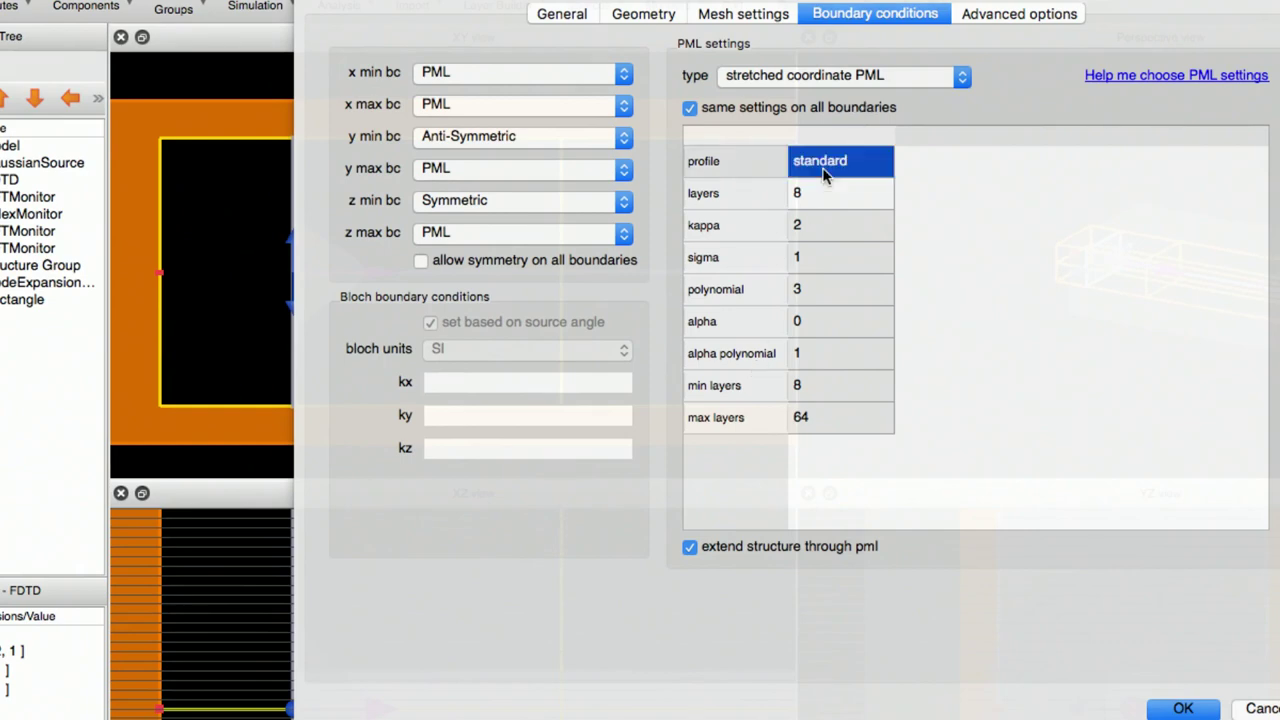
pyautogui.click(866, 168)
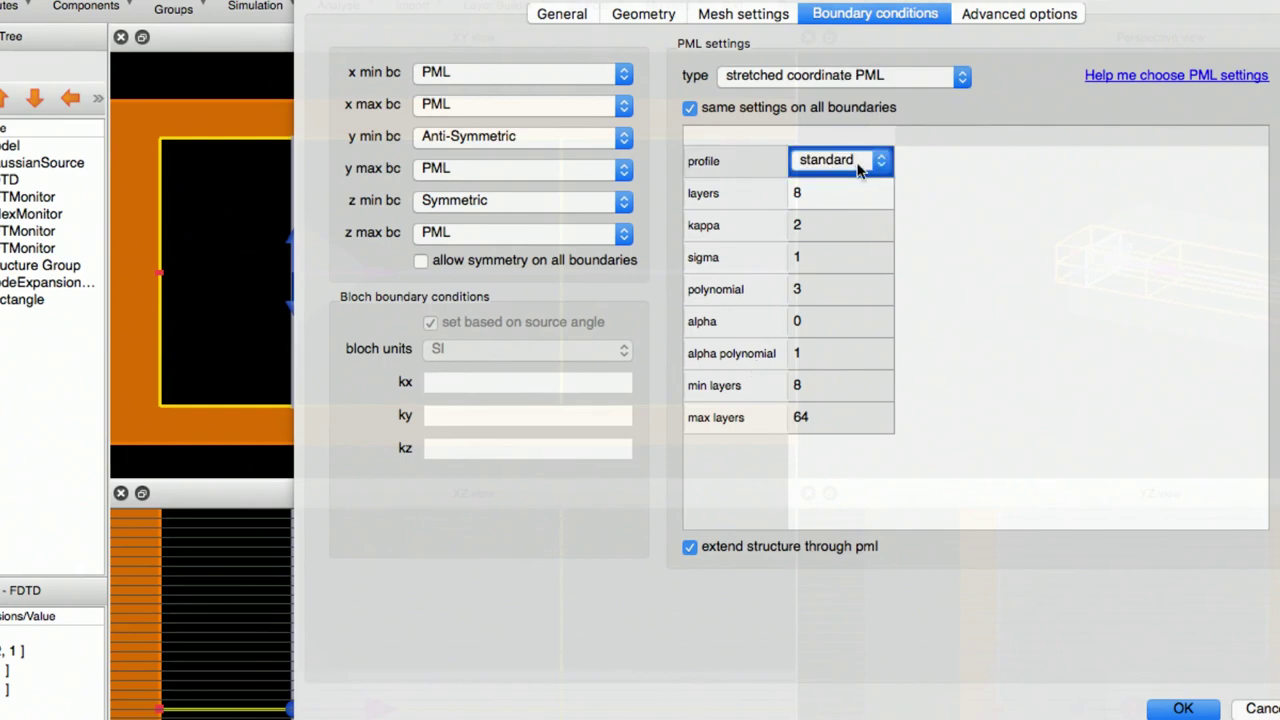
pyautogui.click(877, 165)
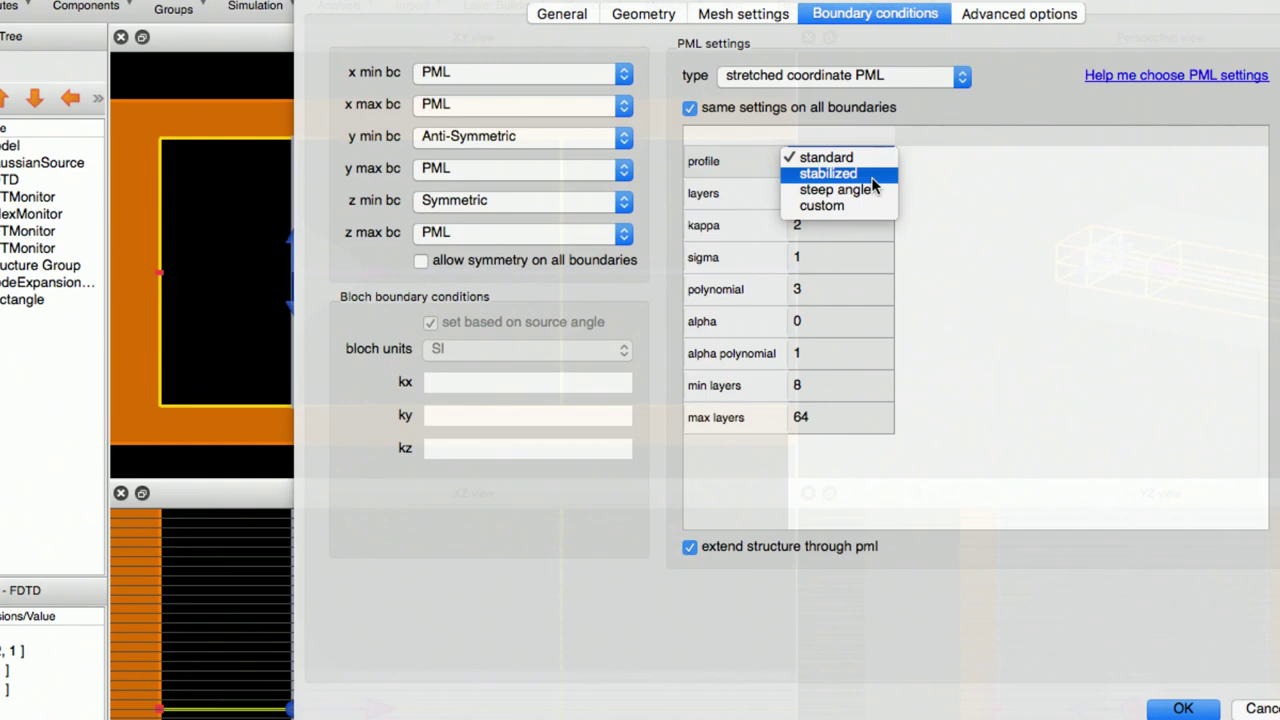
pyautogui.click(975, 202)
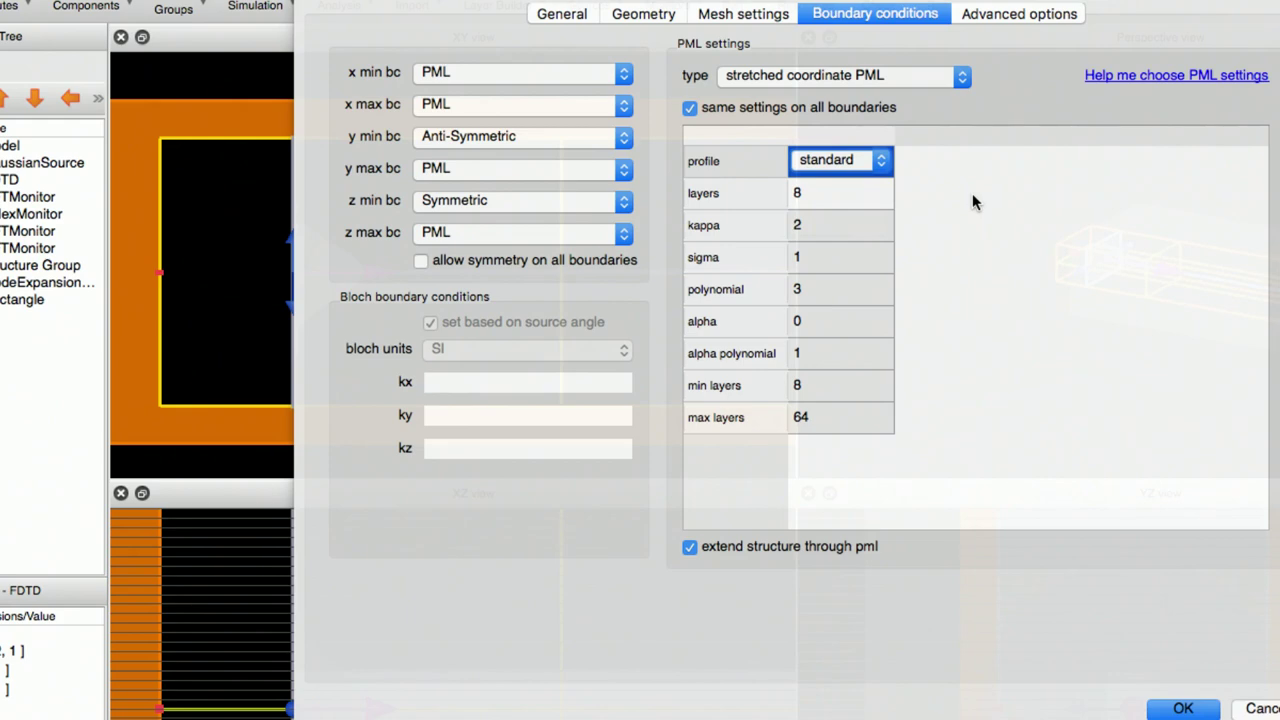
pyautogui.press('Return')
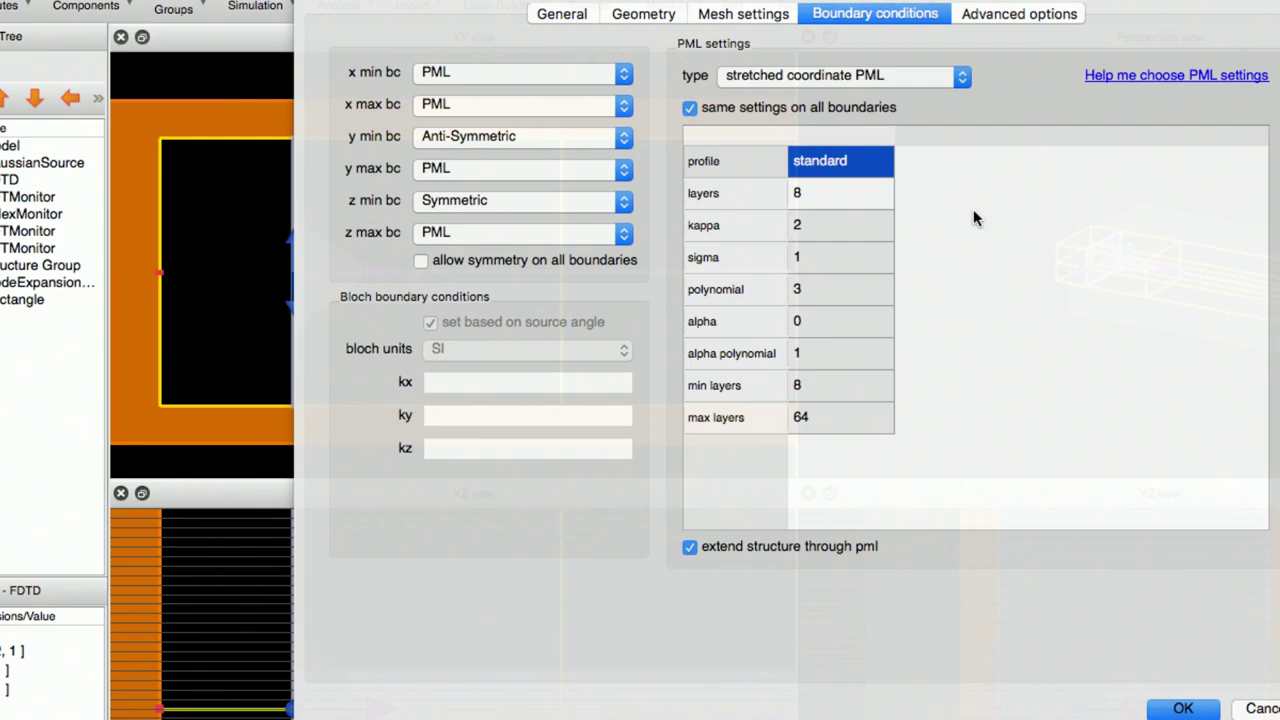
pyautogui.click(1026, 18)
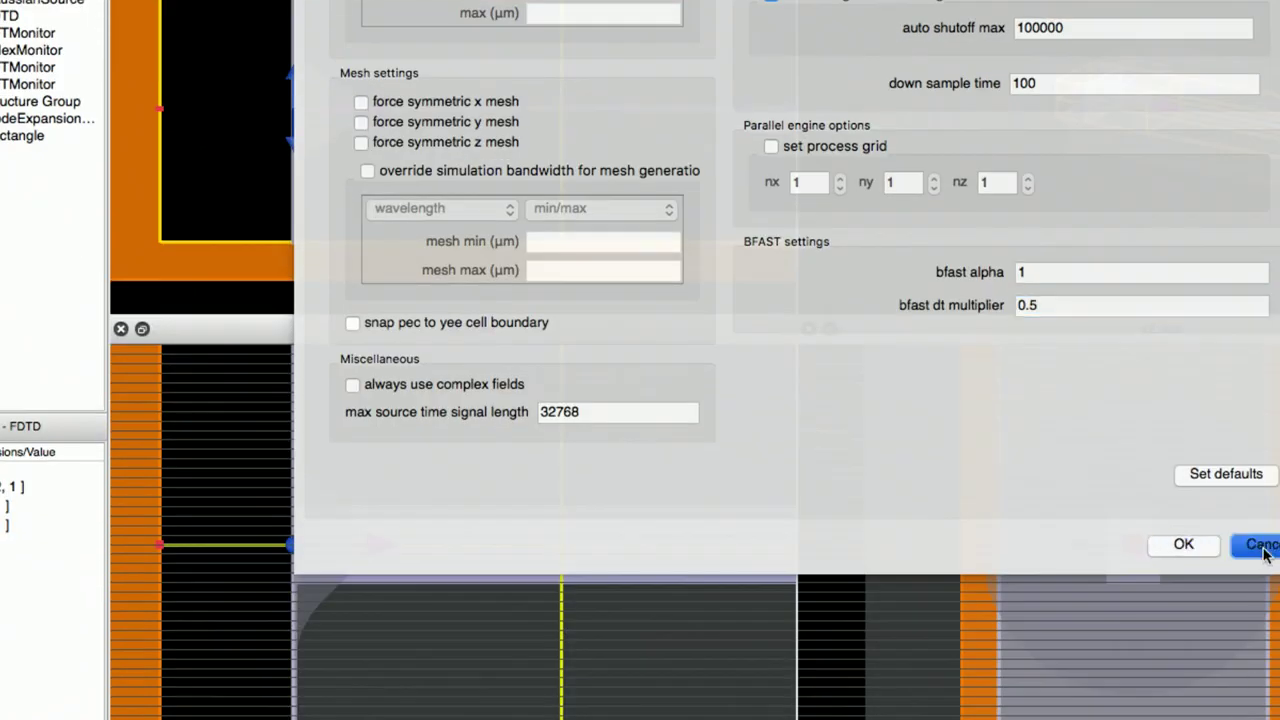
pyautogui.click(1265, 709)
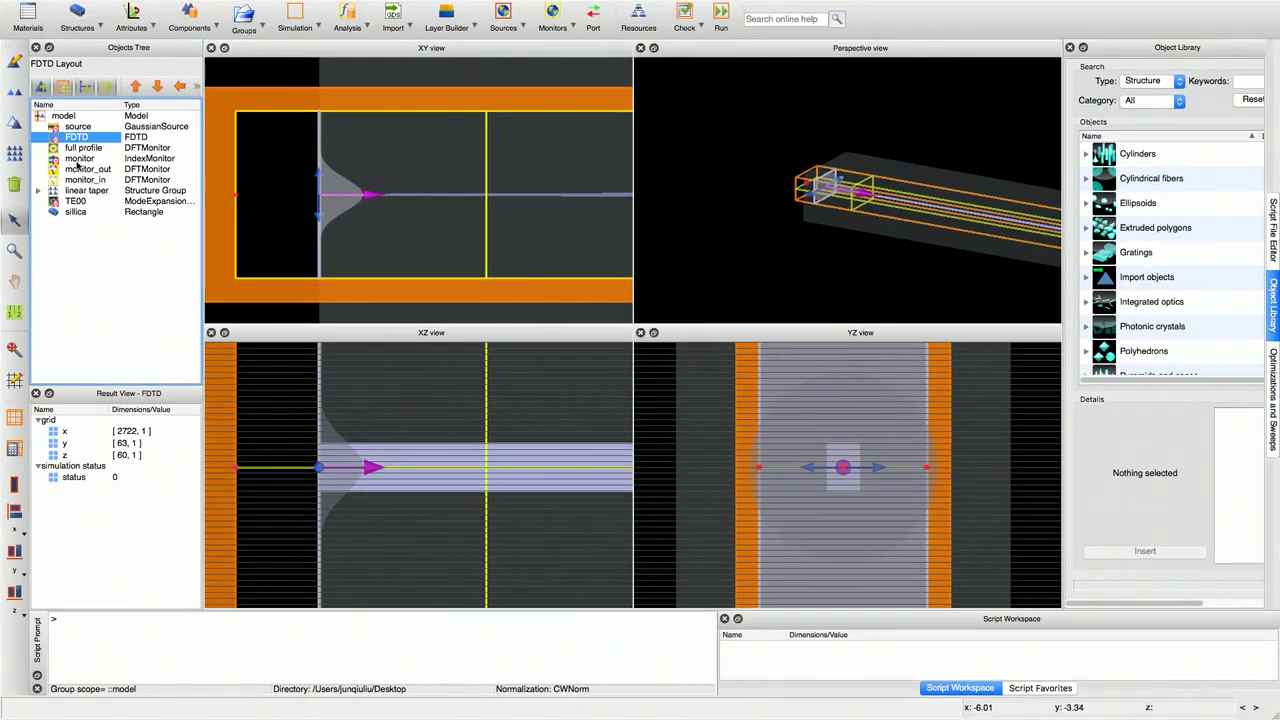
# Locate the index monitor in the layout and follow the linear taper along x to the far end of the simulation region
pyautogui.click(79, 158)
pyautogui.scroll(-3, 355, 204)
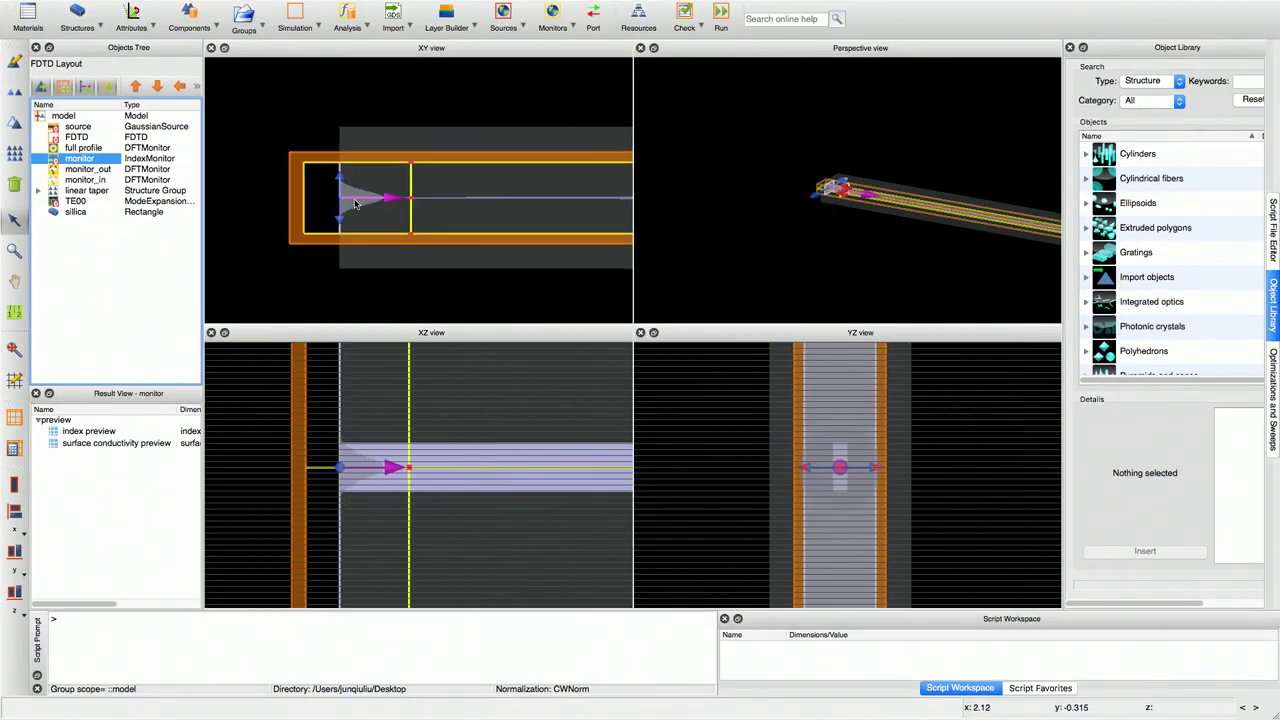
pyautogui.click(338, 193)
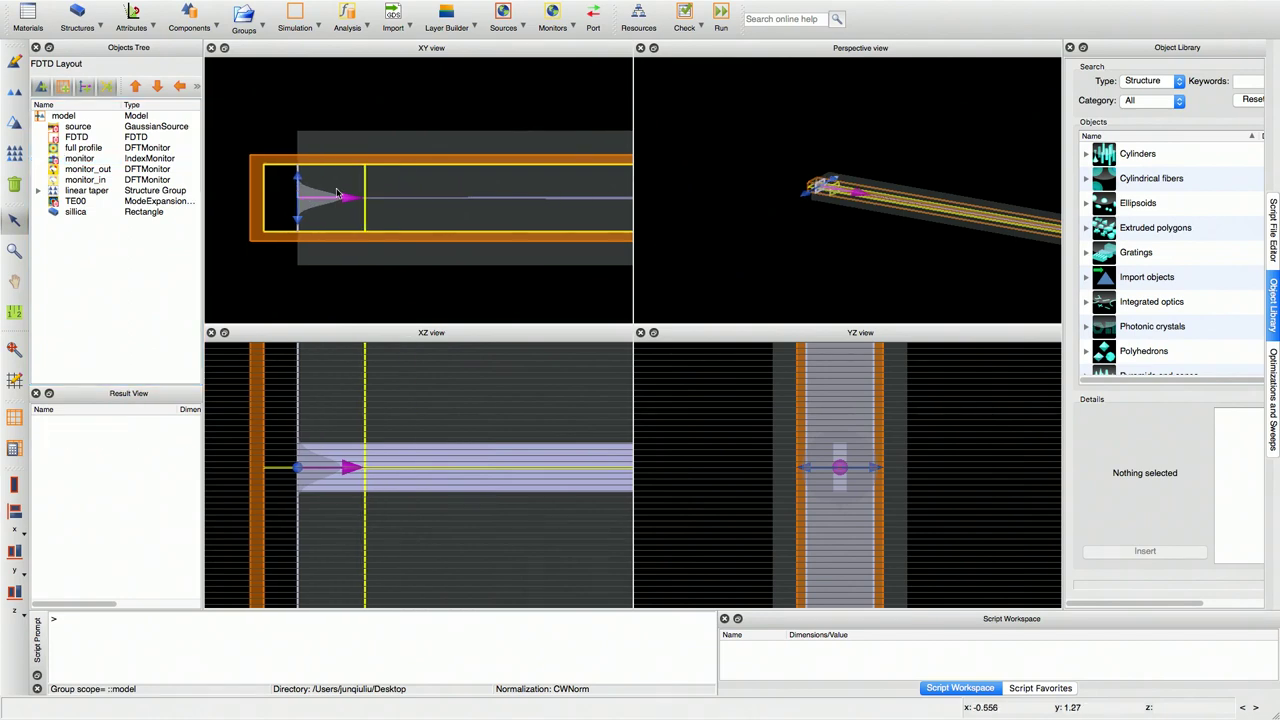
pyautogui.press('Right')
pyautogui.press('Right')
pyautogui.press('Right')
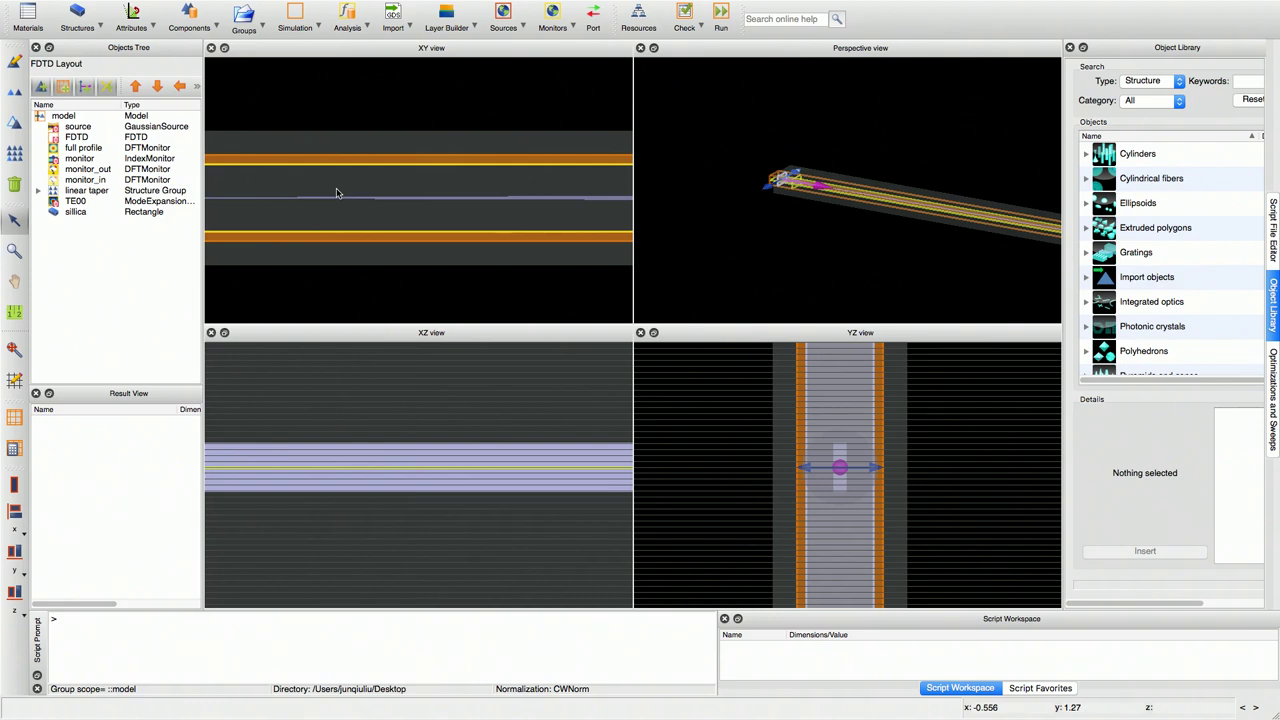
pyautogui.scroll(-3, 336, 193)
pyautogui.click(336, 193)
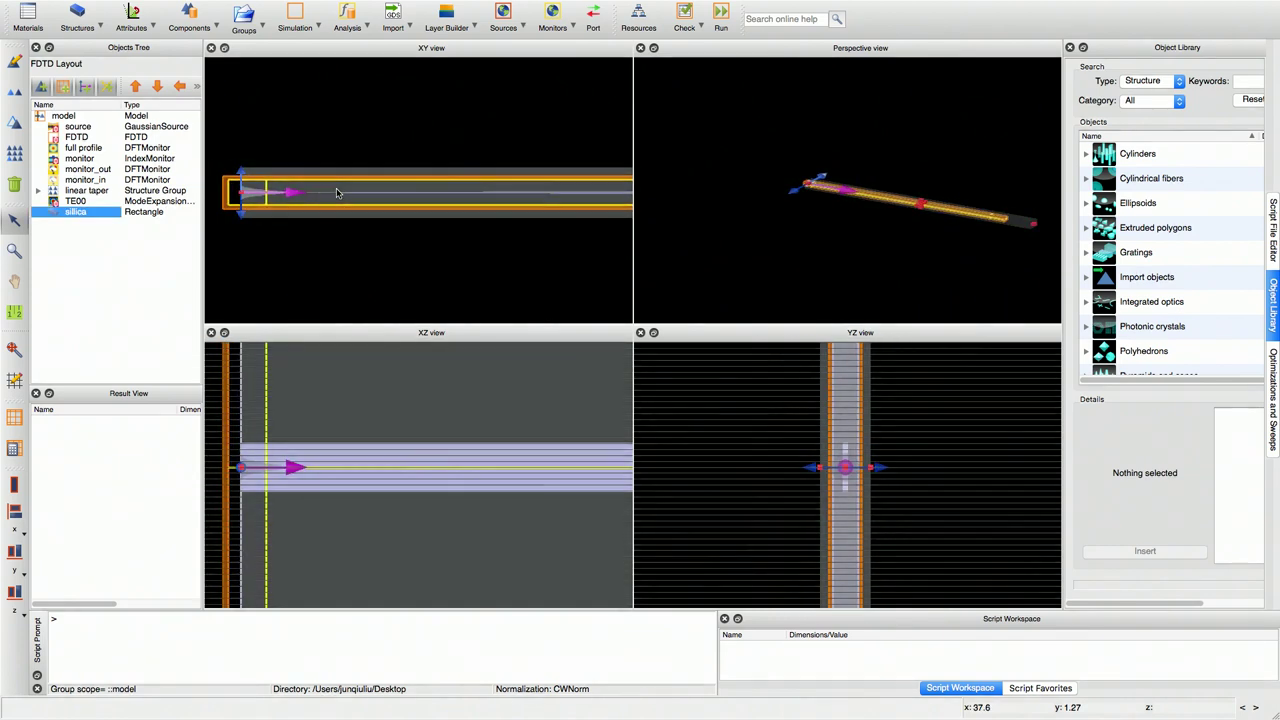
pyautogui.press('Right')
pyautogui.press('Right')
pyautogui.press('Right')
pyautogui.press('Right')
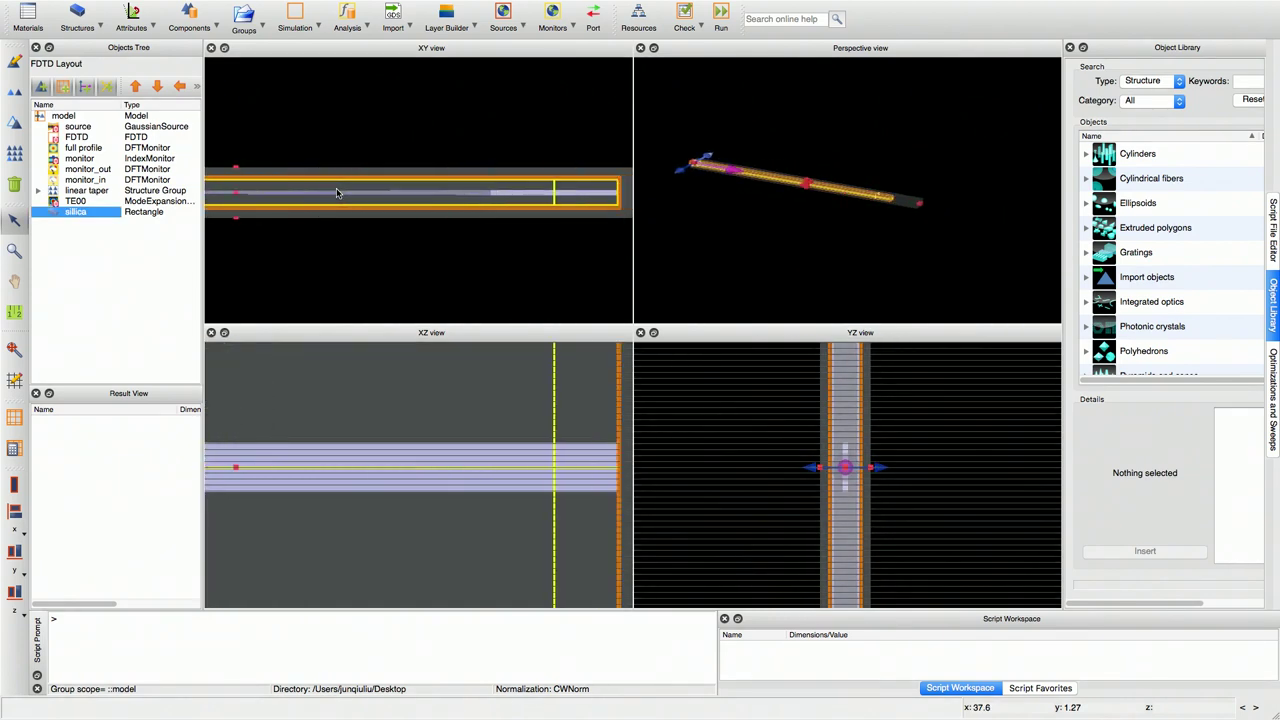
pyautogui.press('Right')
pyautogui.press('Right')
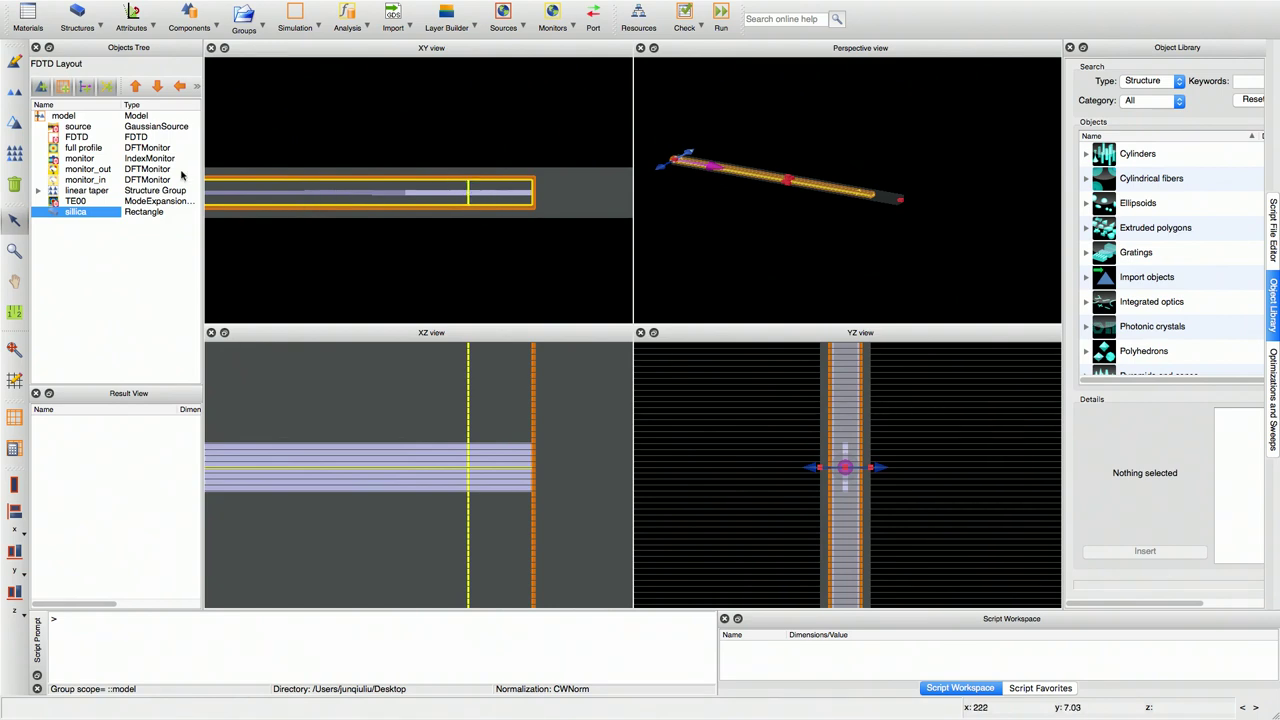
# Open the properties of monitor_out, examine its general, geometry, recorded data and spectral averaging settings, and close them without changes
pyautogui.click(98, 170)
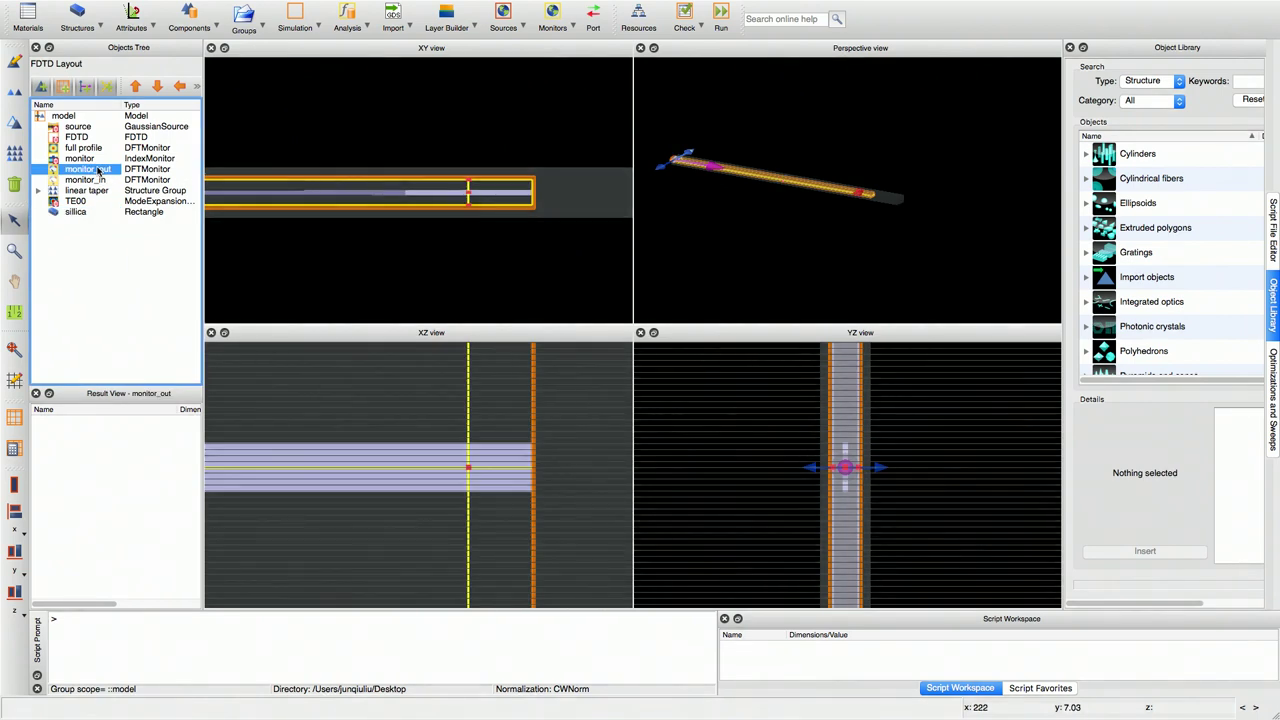
pyautogui.rightClick(99, 172)
pyautogui.click(111, 175)
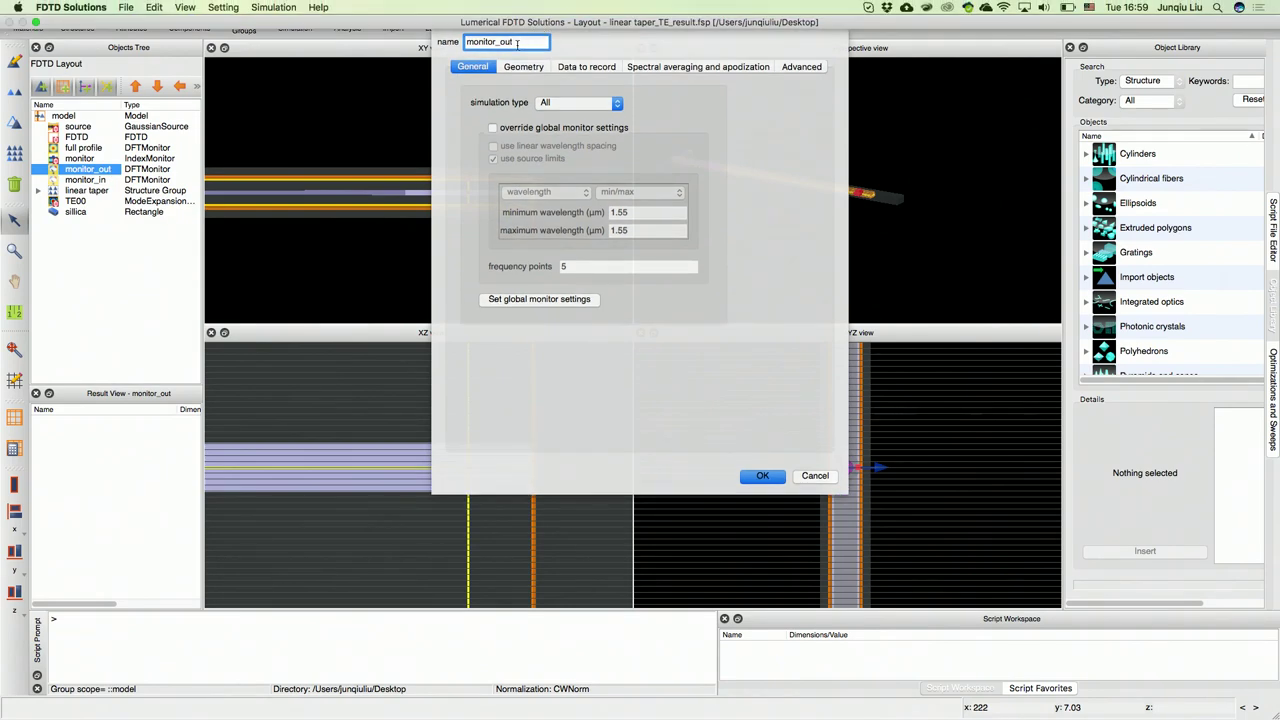
pyautogui.click(518, 67)
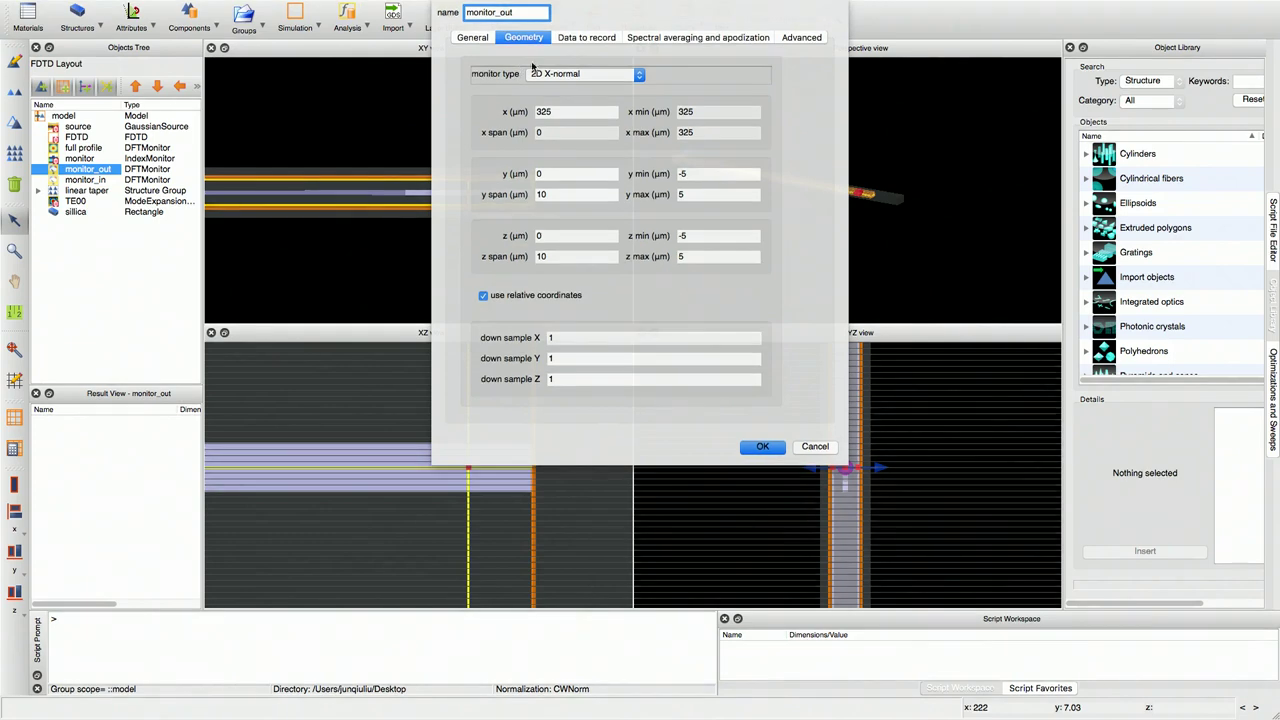
pyautogui.click(606, 40)
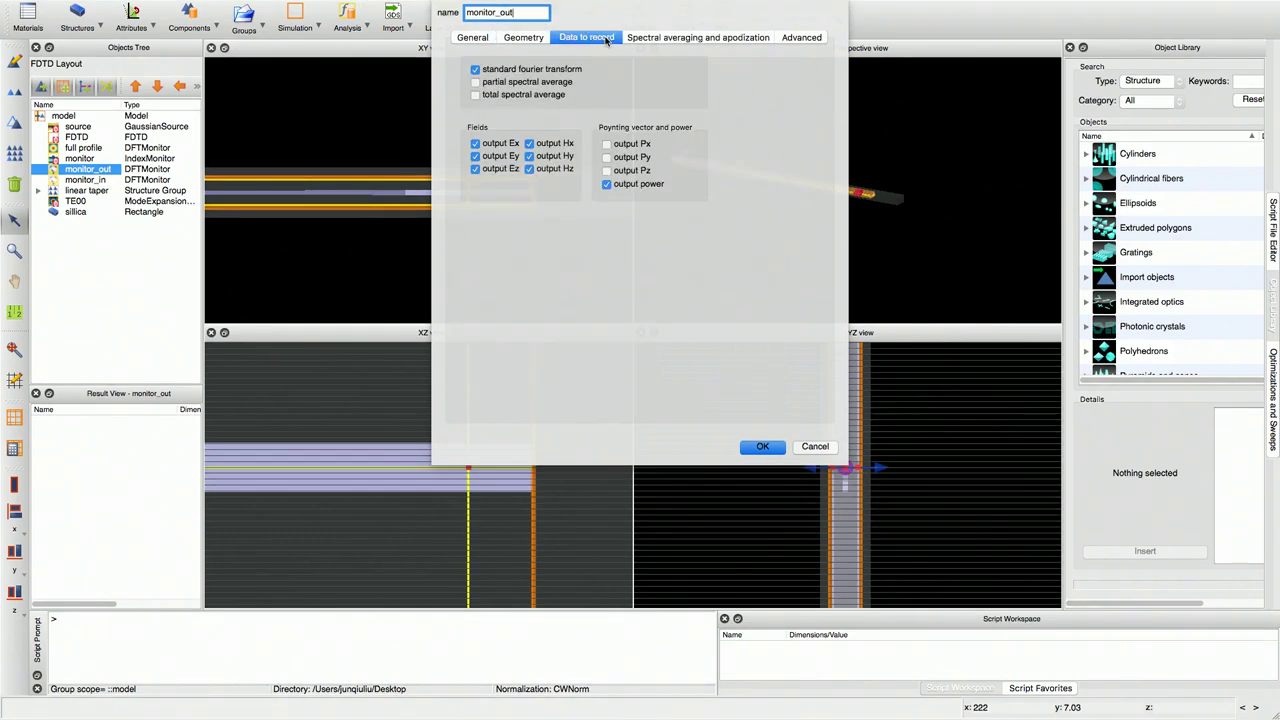
pyautogui.click(670, 40)
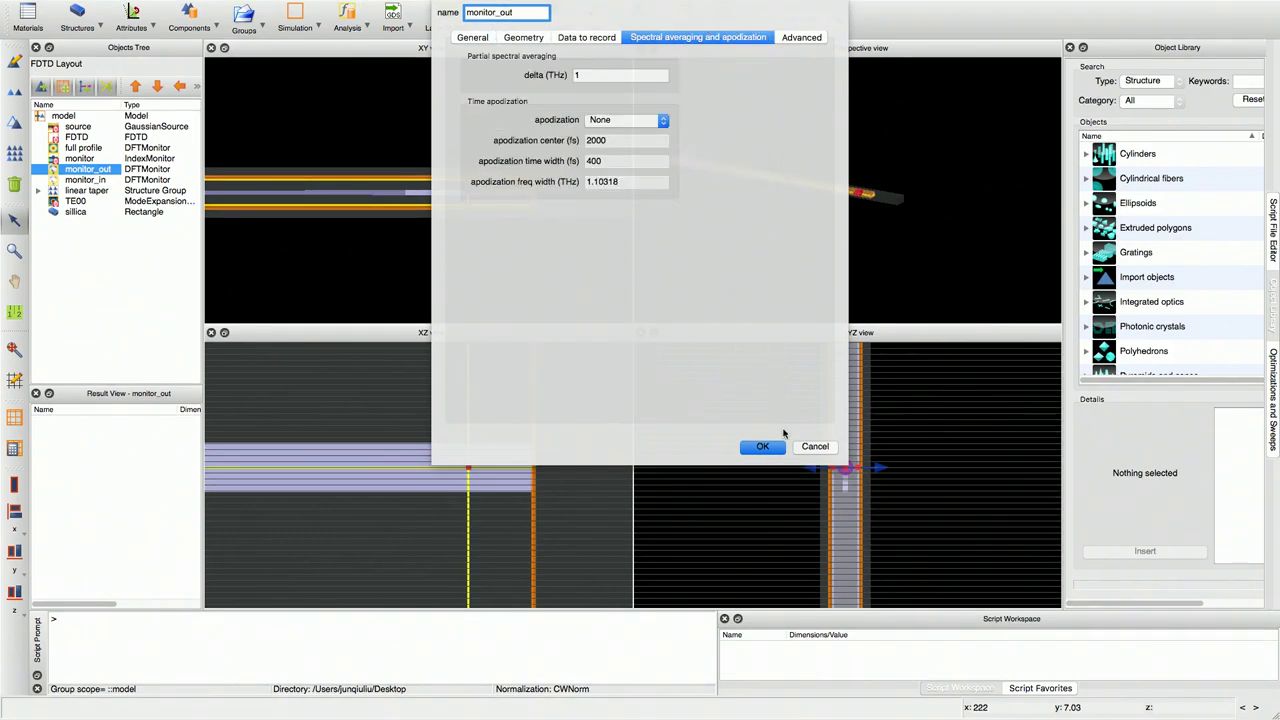
pyautogui.click(810, 448)
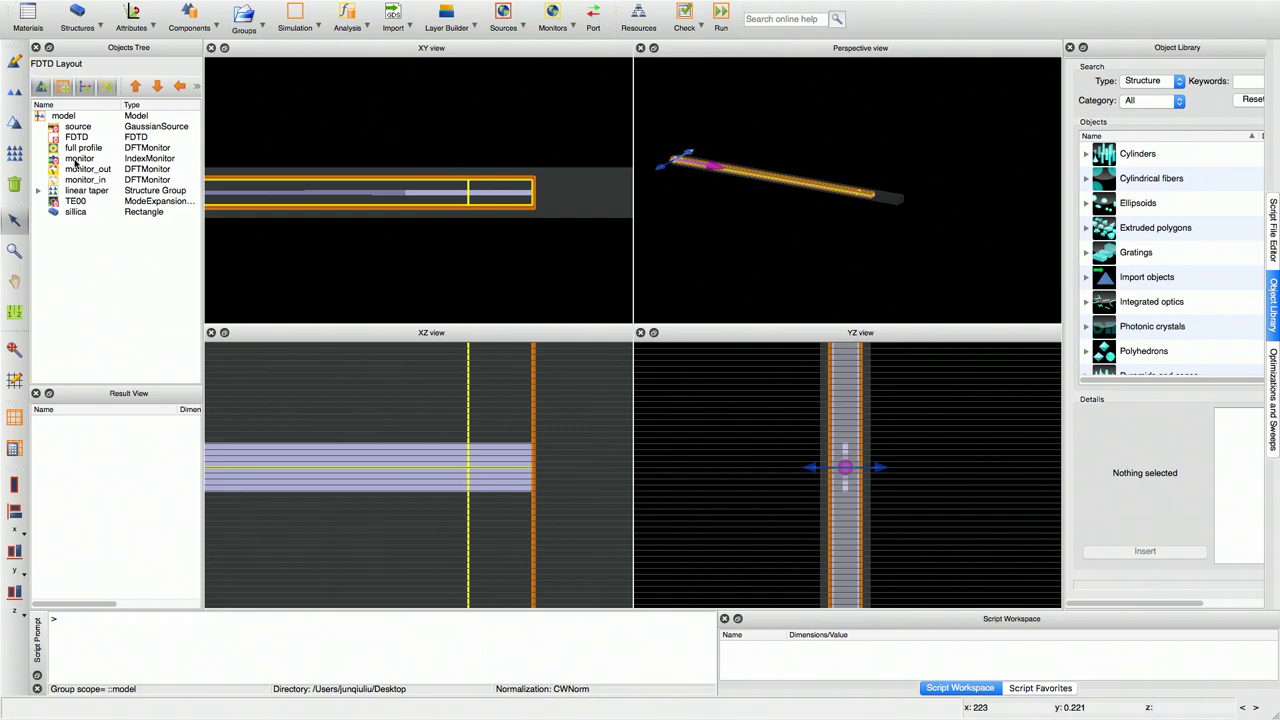
# Compare the locations of the index monitor and monitor_out by selecting each in turn
pyautogui.click(78, 159)
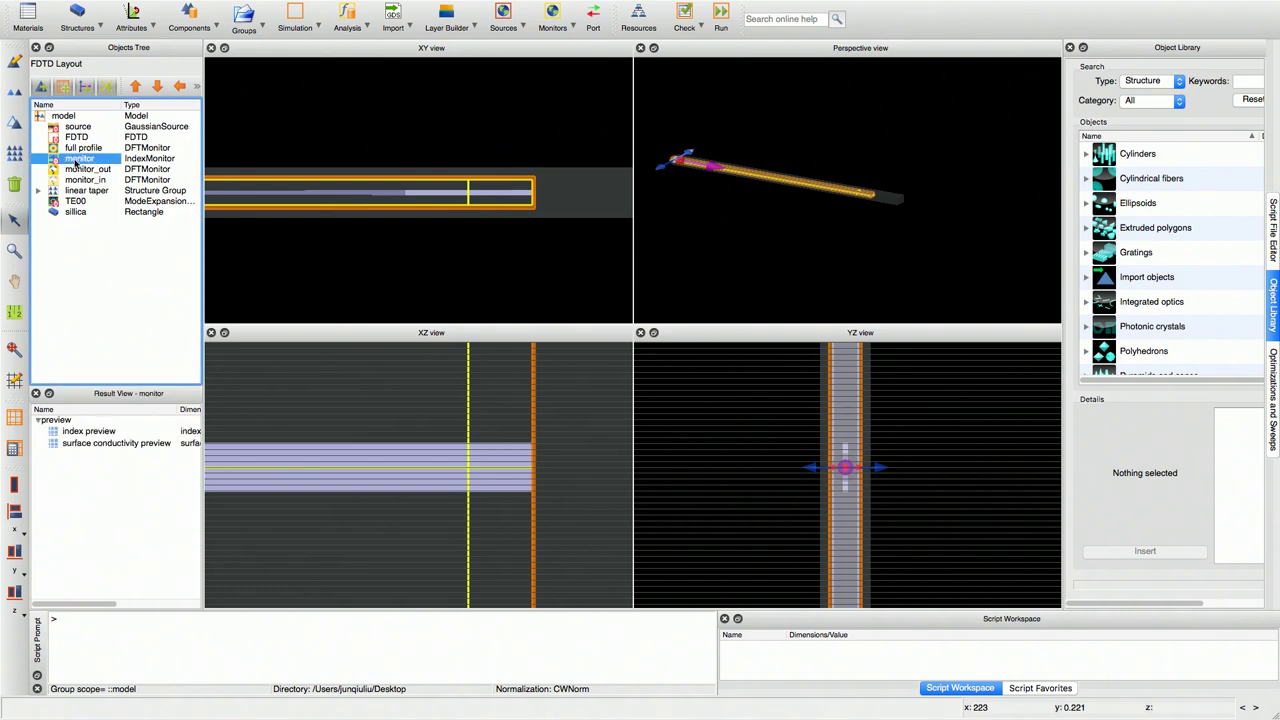
pyautogui.click(77, 169)
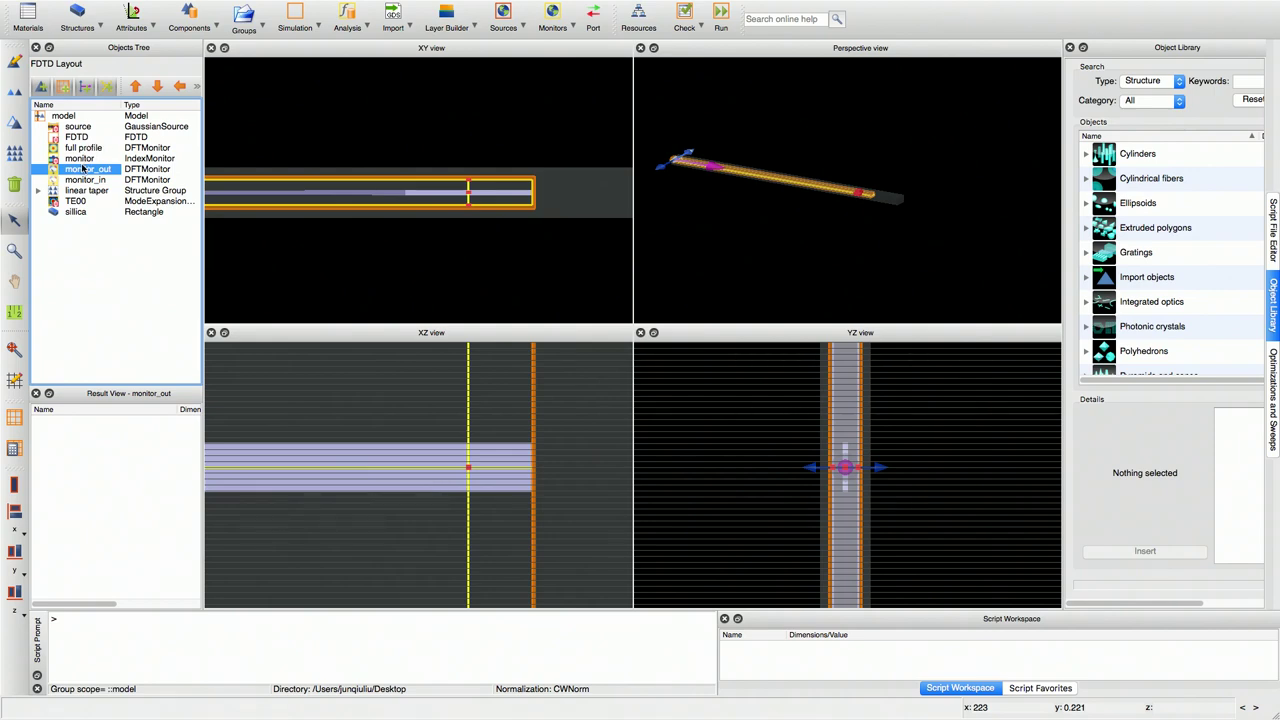
pyautogui.click(81, 159)
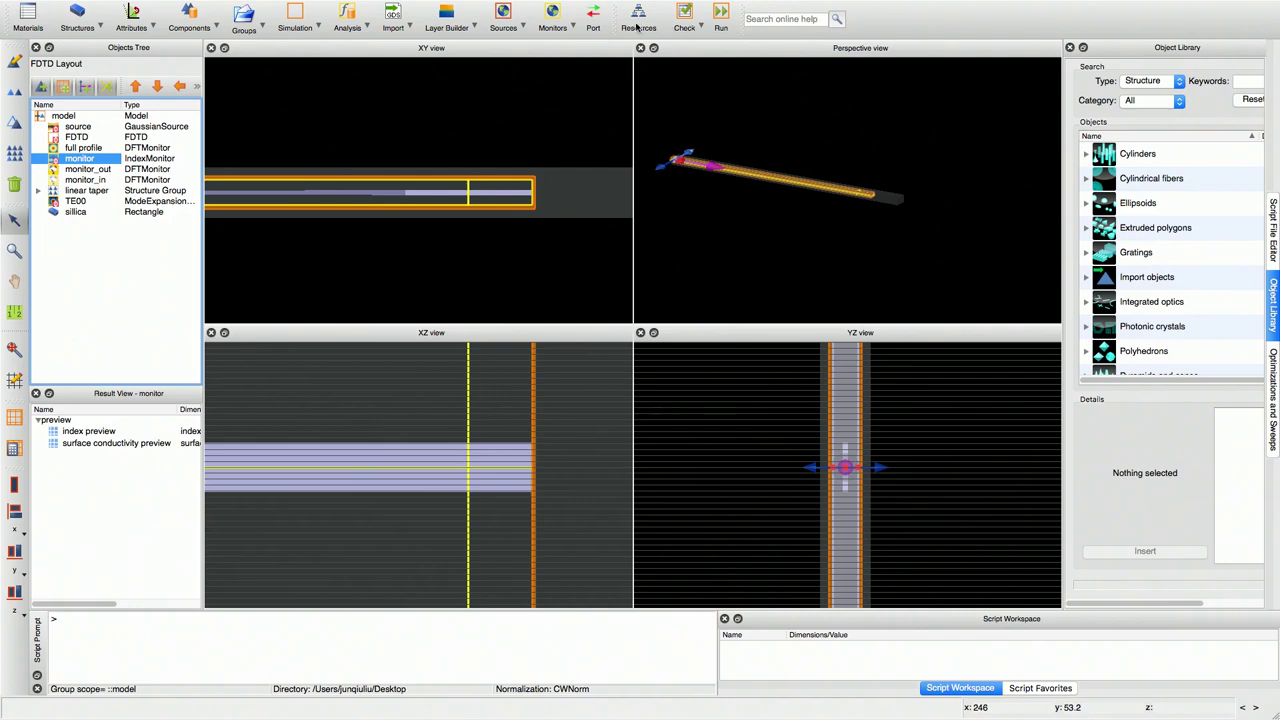
# Add a mode expansion monitor and set its x position to 305 µm
pyautogui.click(572, 27)
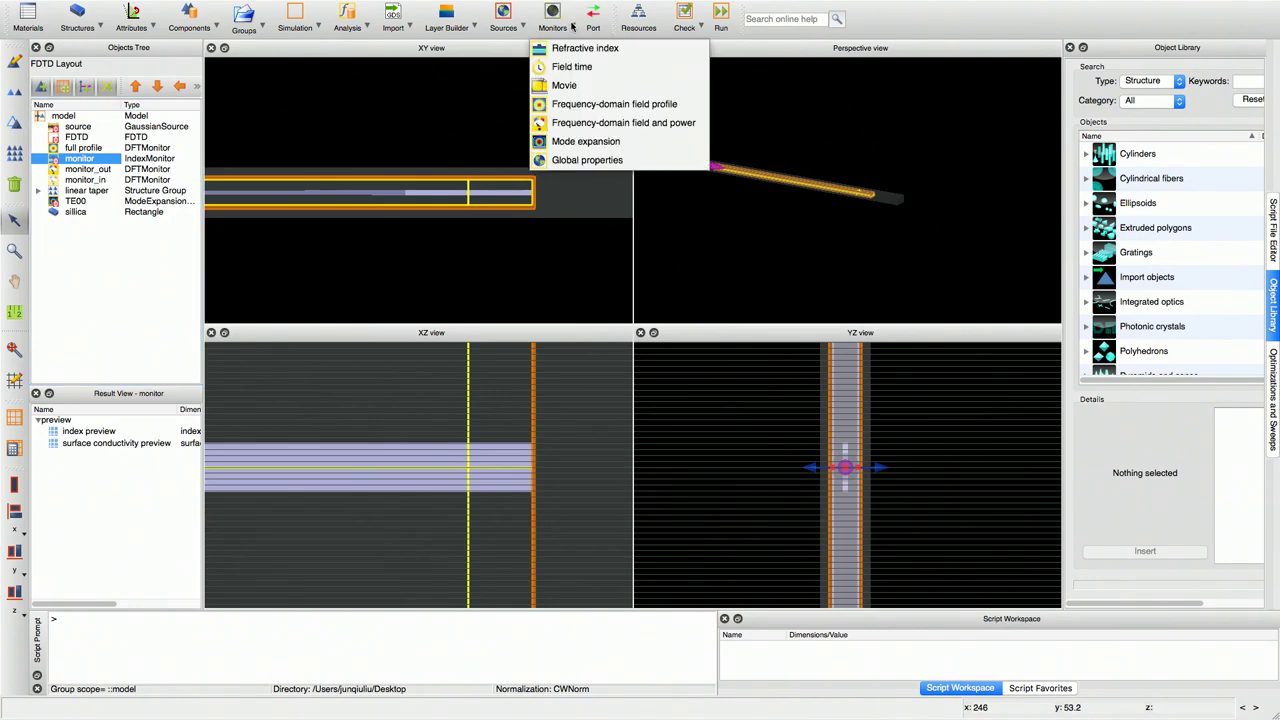
pyautogui.click(576, 143)
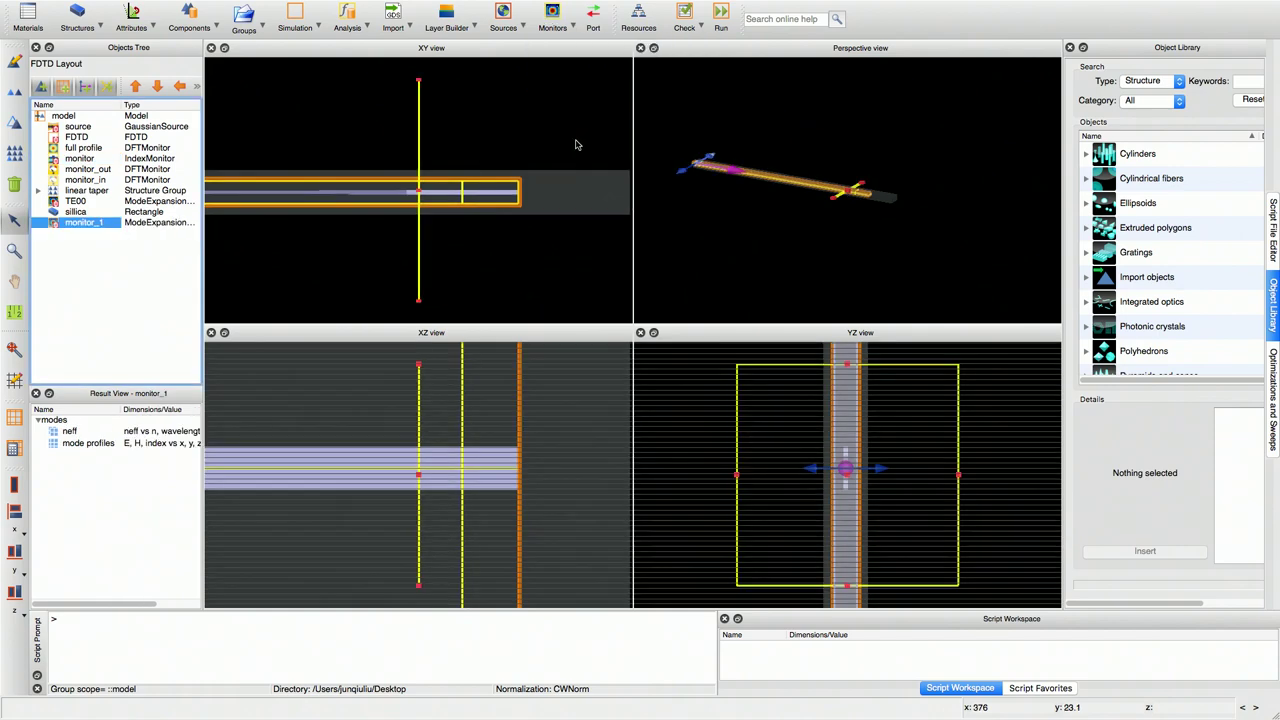
pyautogui.rightClick(88, 223)
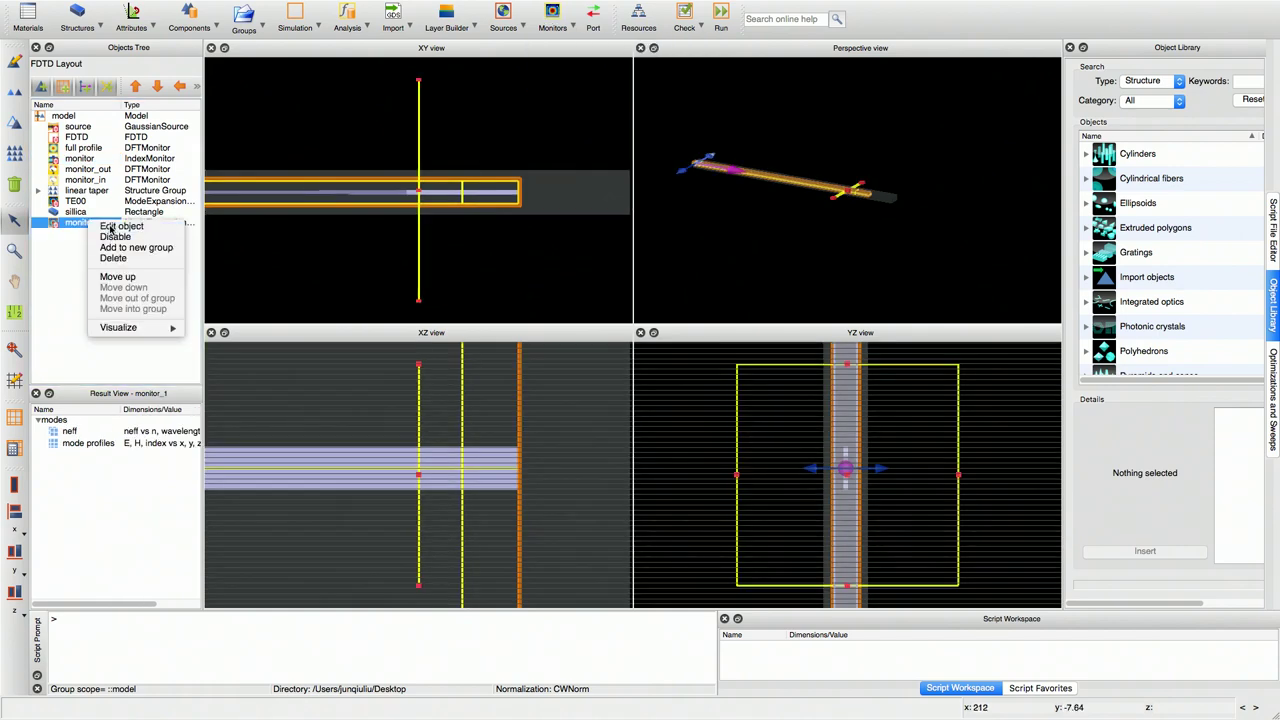
pyautogui.click(115, 226)
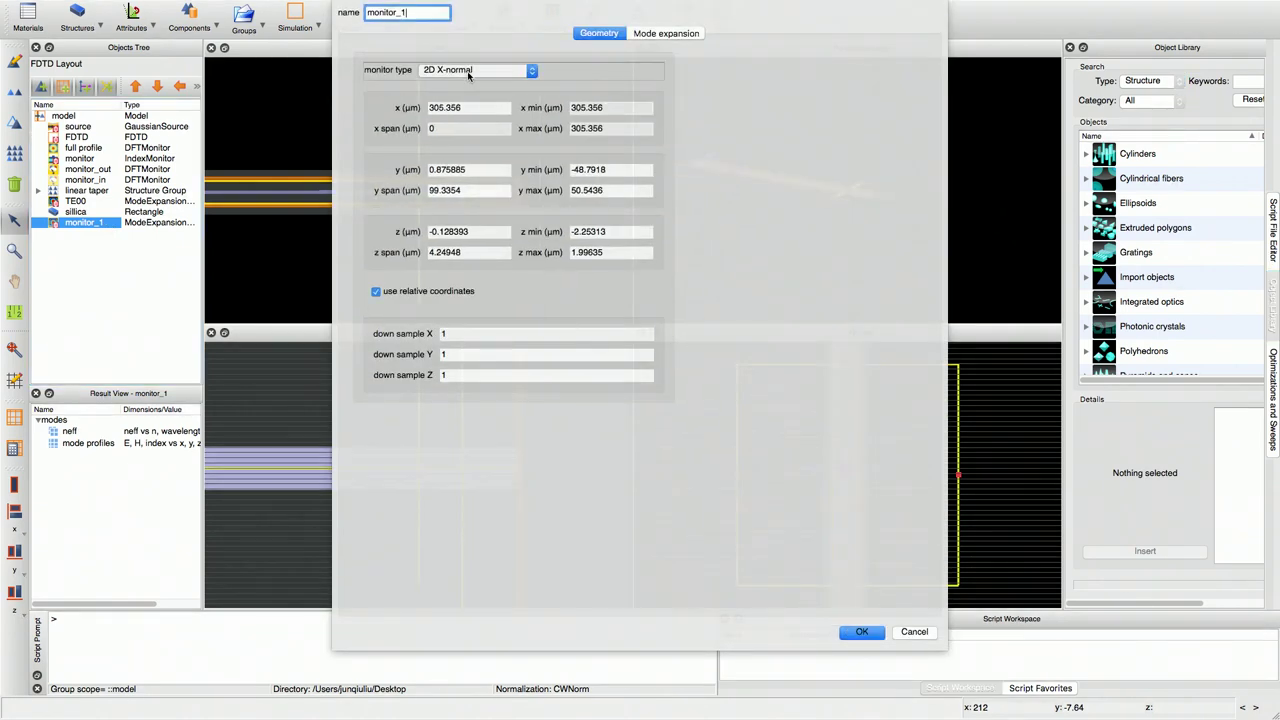
pyautogui.doubleClick(467, 111)
pyautogui.write('305')
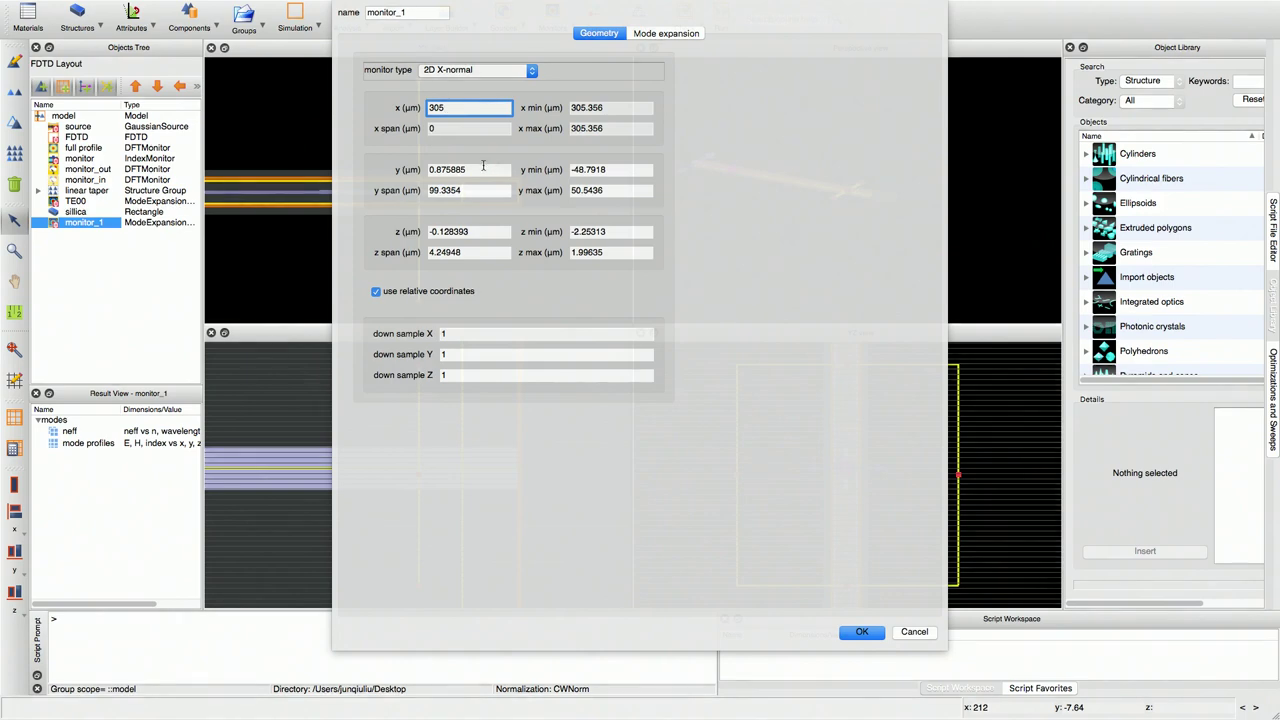
# Centre the new mode expansion monitor at y 0 and z 0 with 10 µm spans in both directions, and apply the geometry
pyautogui.press('Tab')
pyautogui.write('0')
pyautogui.press('Tab')
pyautogui.write('10')
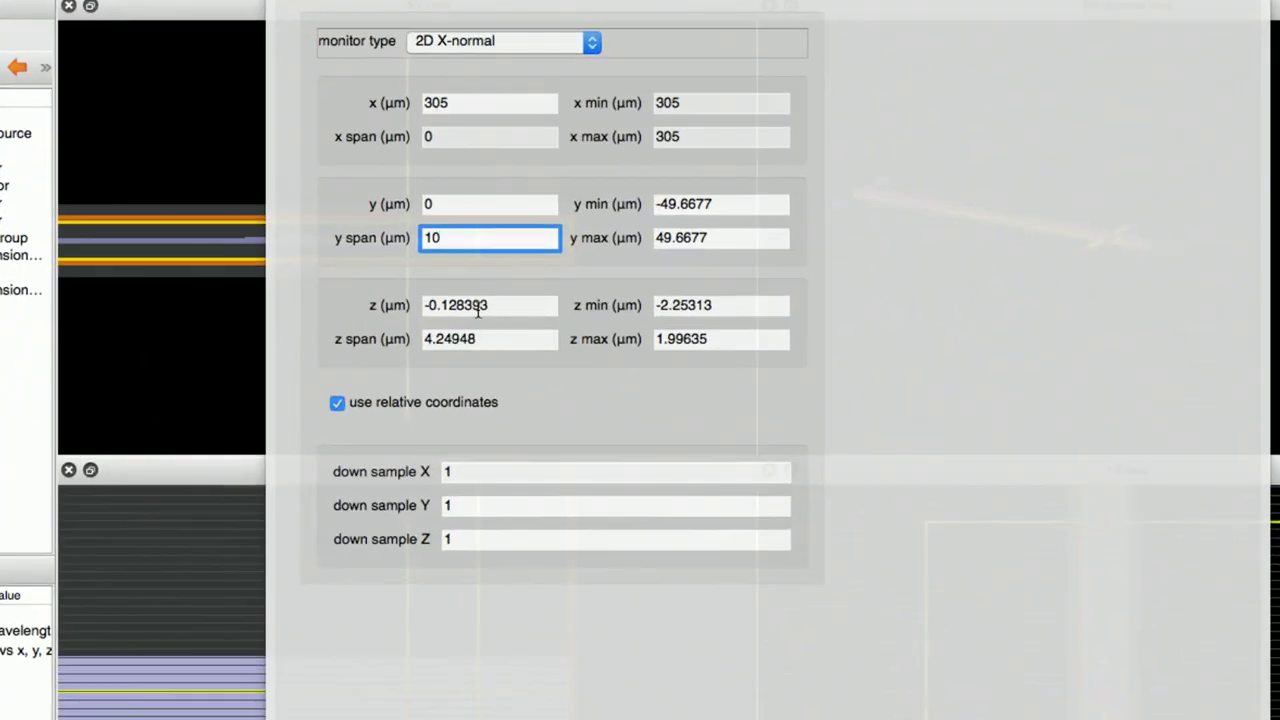
pyautogui.press('Tab')
pyautogui.write('0')
pyautogui.press('Tab')
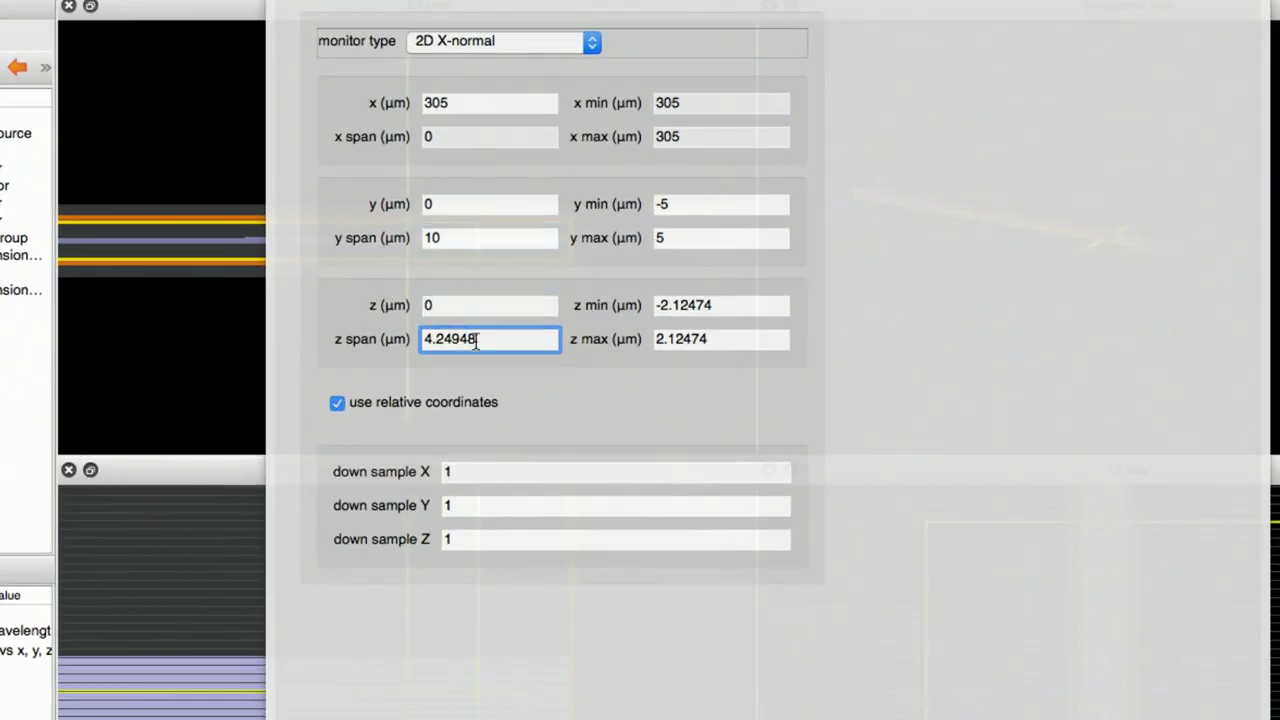
pyautogui.write('10')
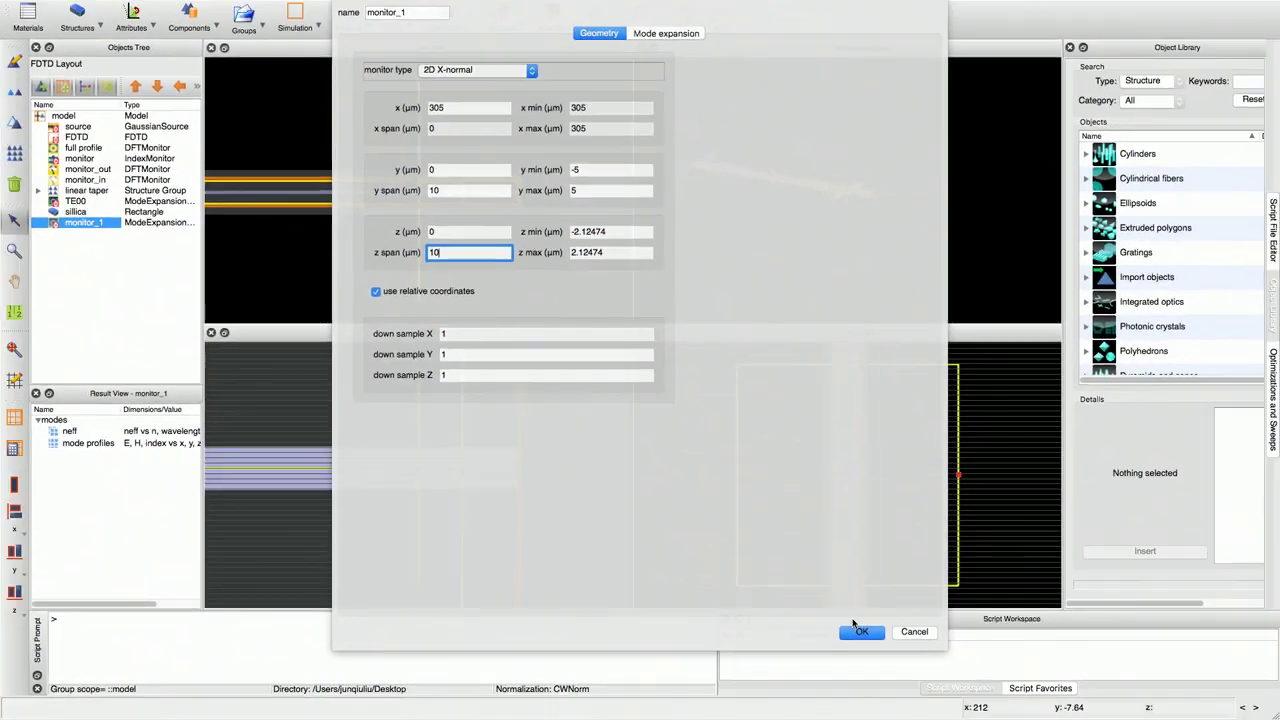
pyautogui.click(860, 631)
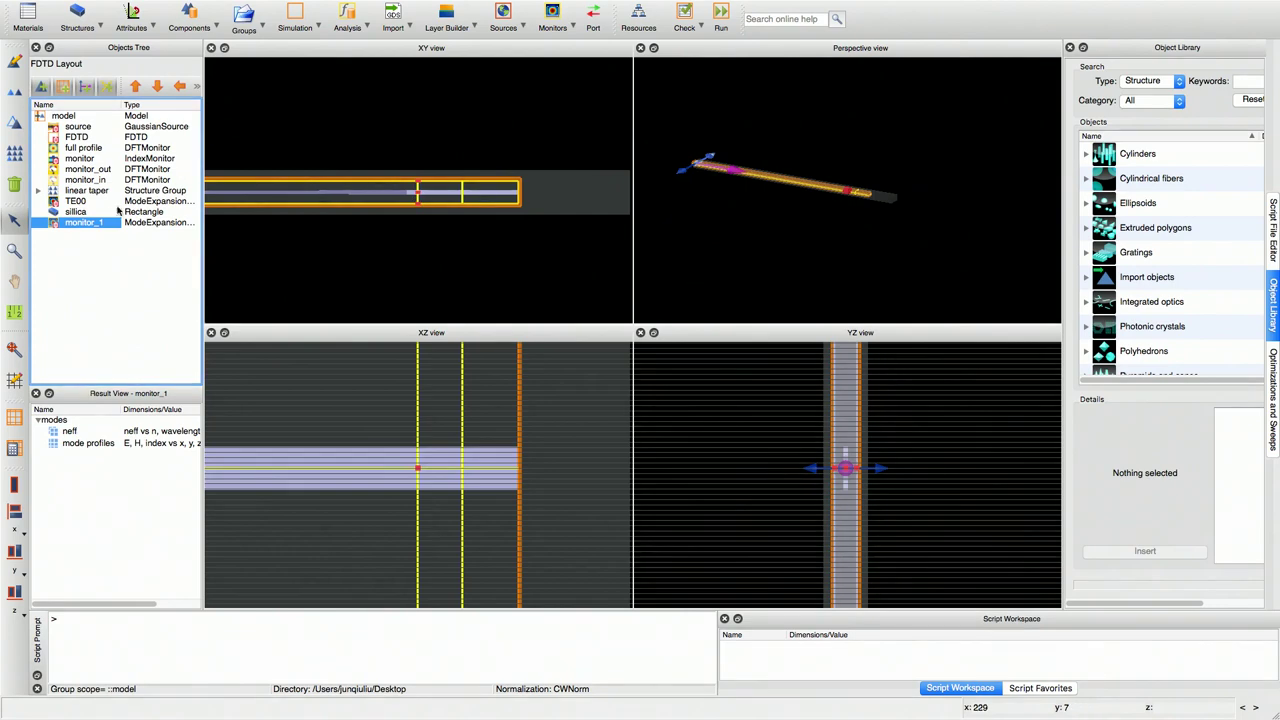
# Move monitor_1 to an x position of 325 µm
pyautogui.rightClick(87, 224)
pyautogui.click(118, 229)
pyautogui.click(467, 107)
pyautogui.press('BackSpace')
pyautogui.press('BackSpace')
pyautogui.write('25')
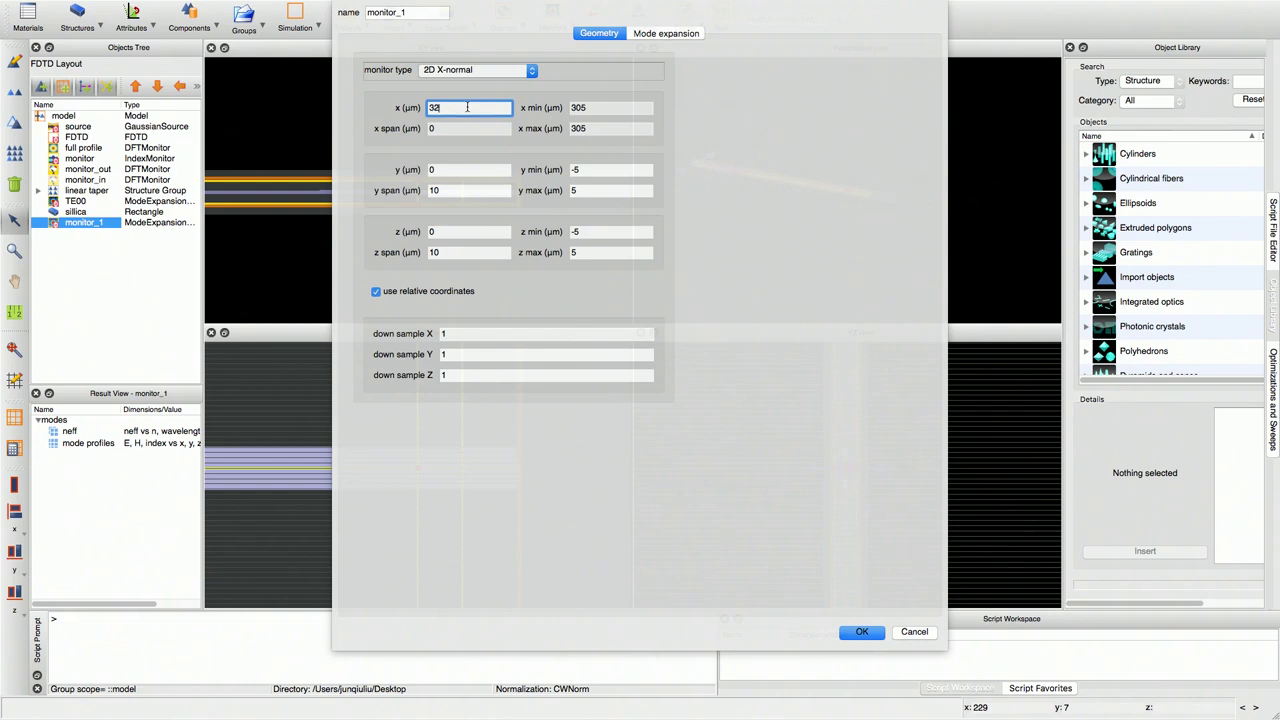
pyautogui.click(861, 631)
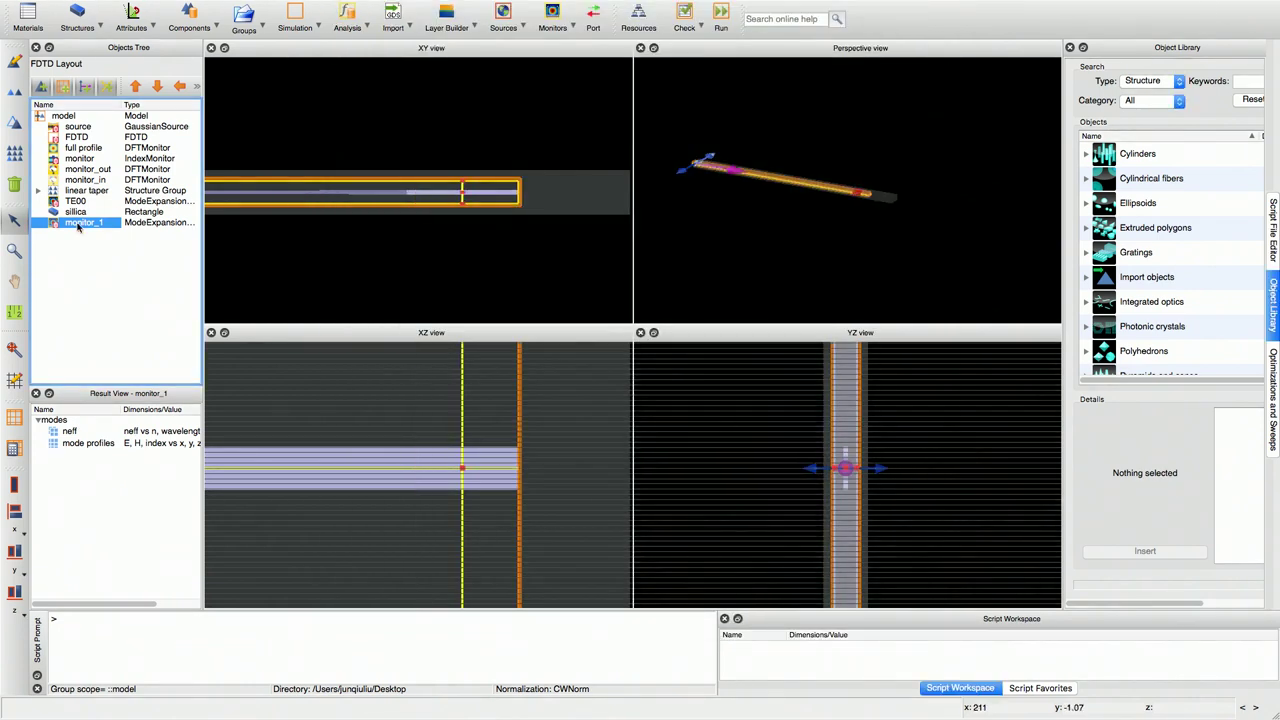
pyautogui.click(573, 27)
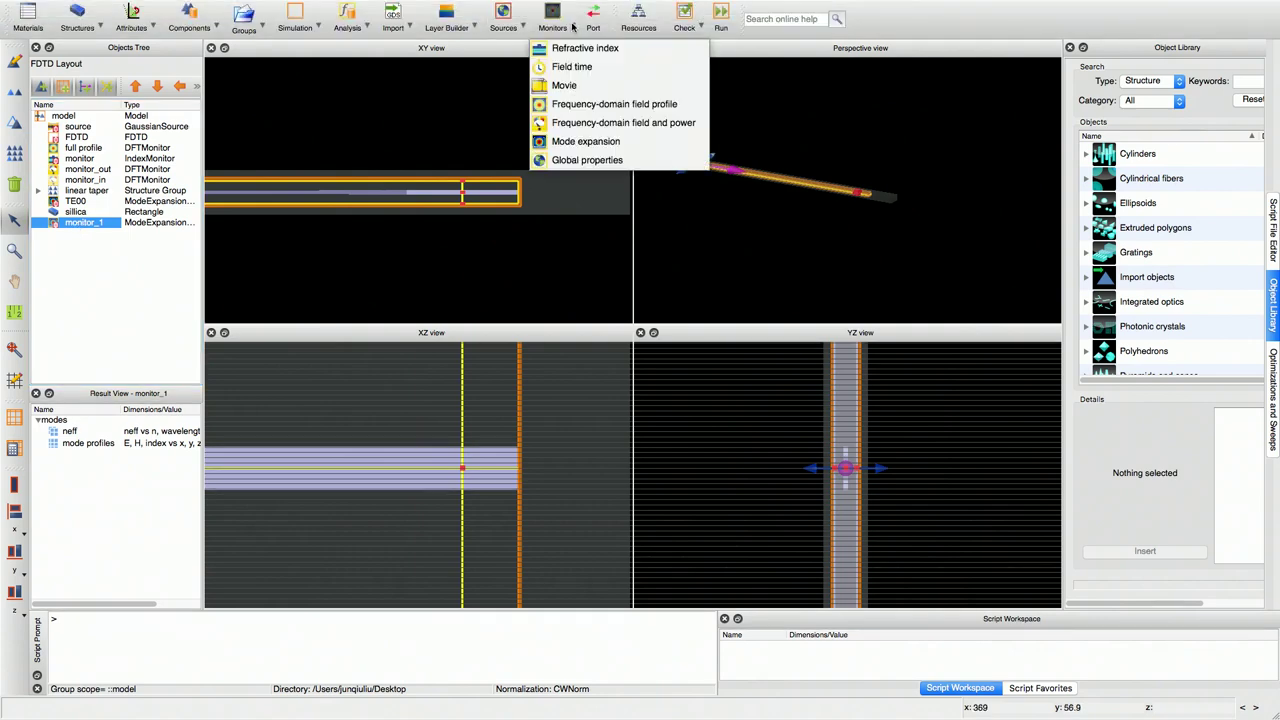
pyautogui.click(566, 143)
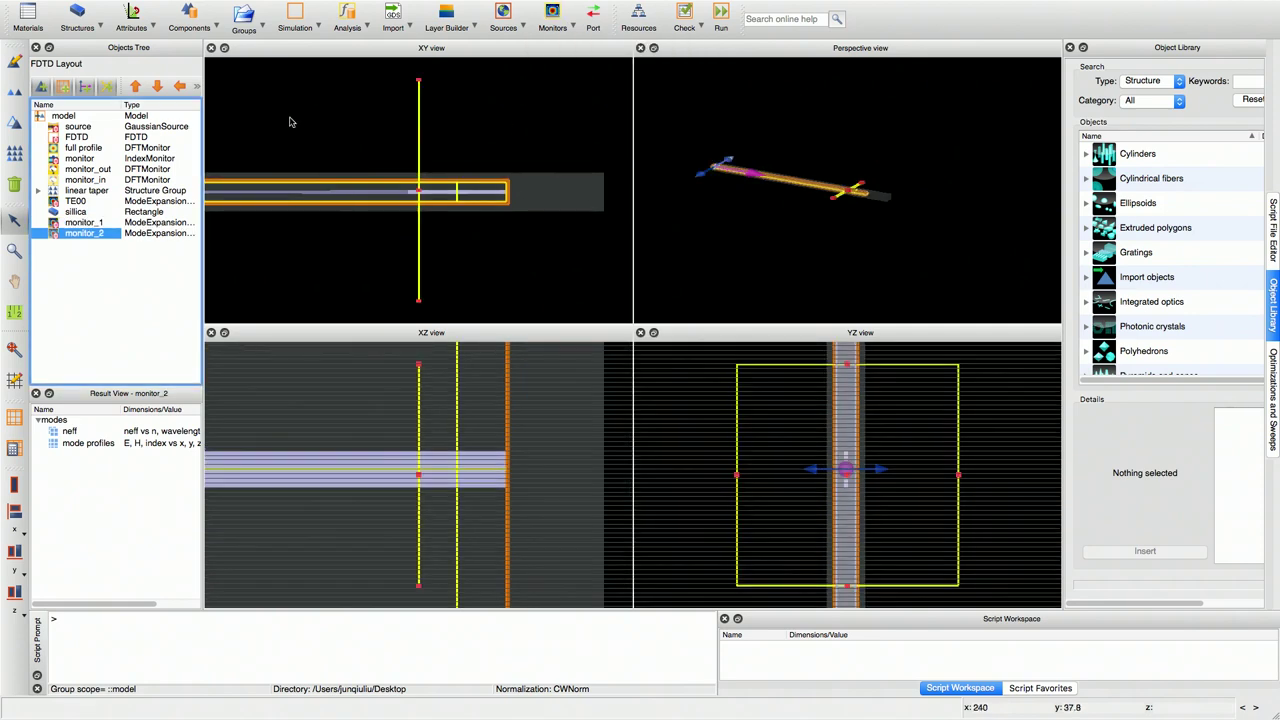
pyautogui.click(88, 169)
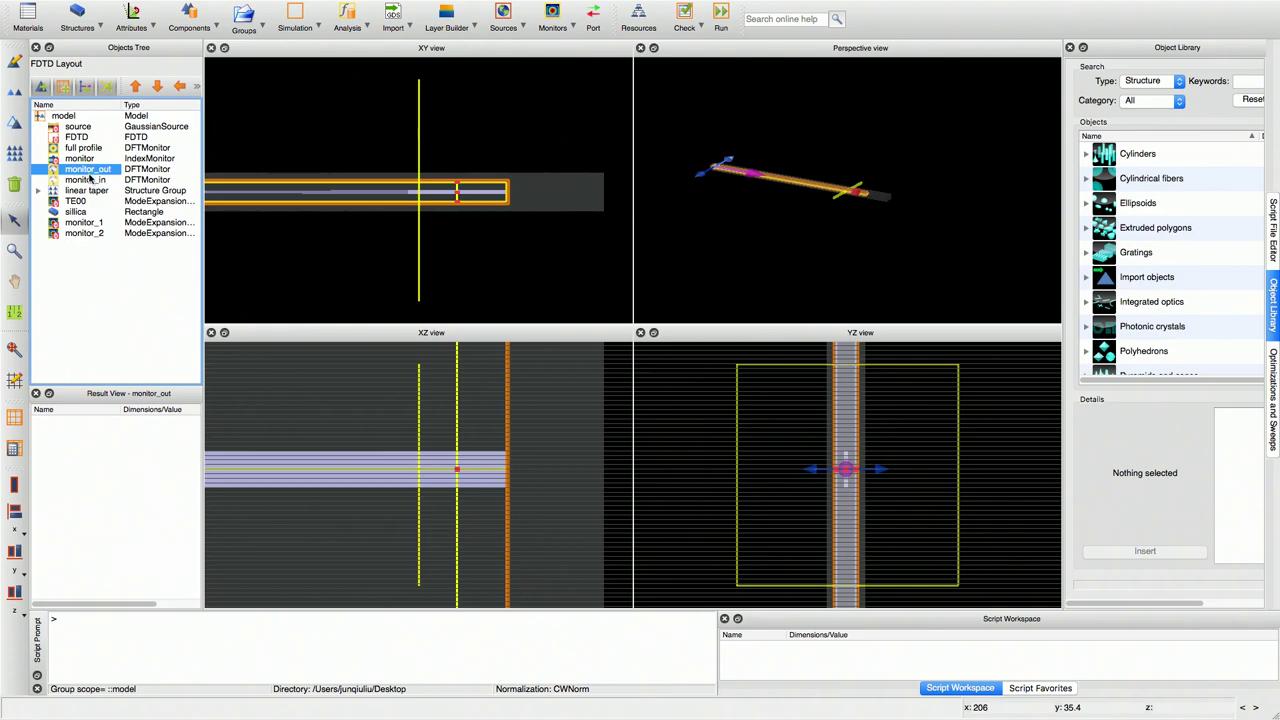
pyautogui.rightClick(86, 234)
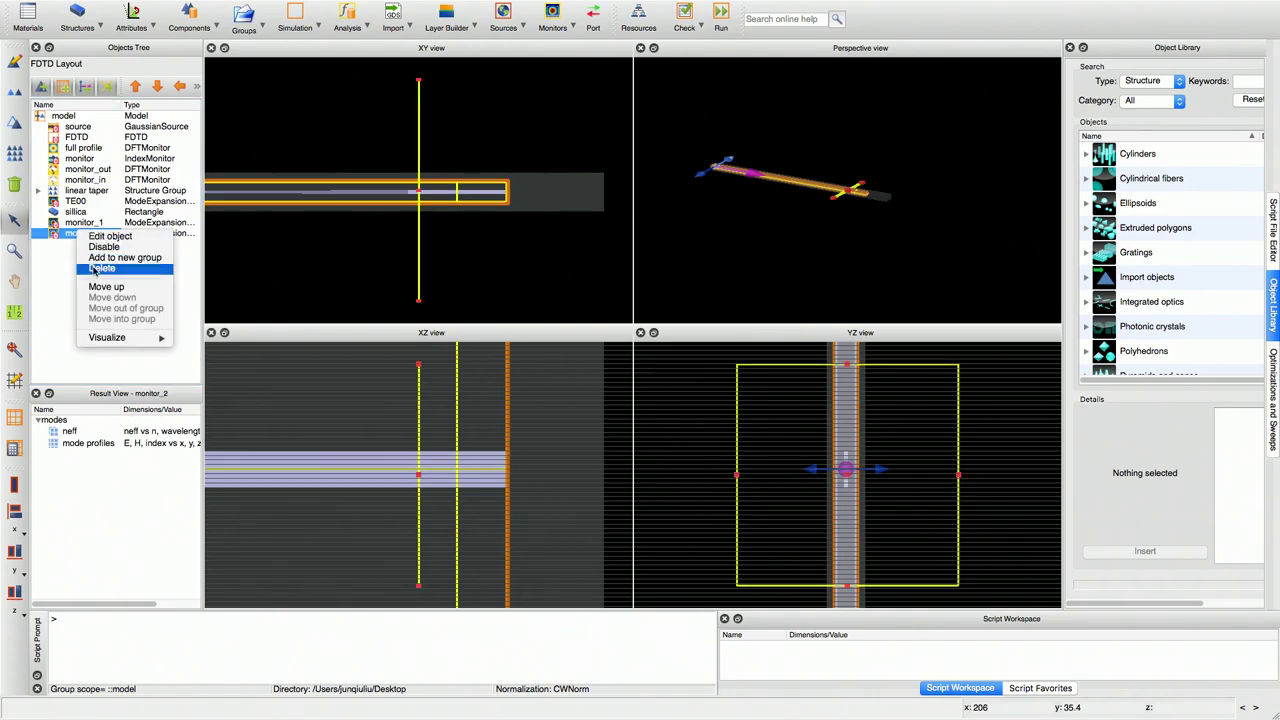
pyautogui.click(102, 268)
# Open the mode expansion settings of monitor_1 and set its mode selection to user select
pyautogui.click(72, 225)
pyautogui.rightClick(72, 225)
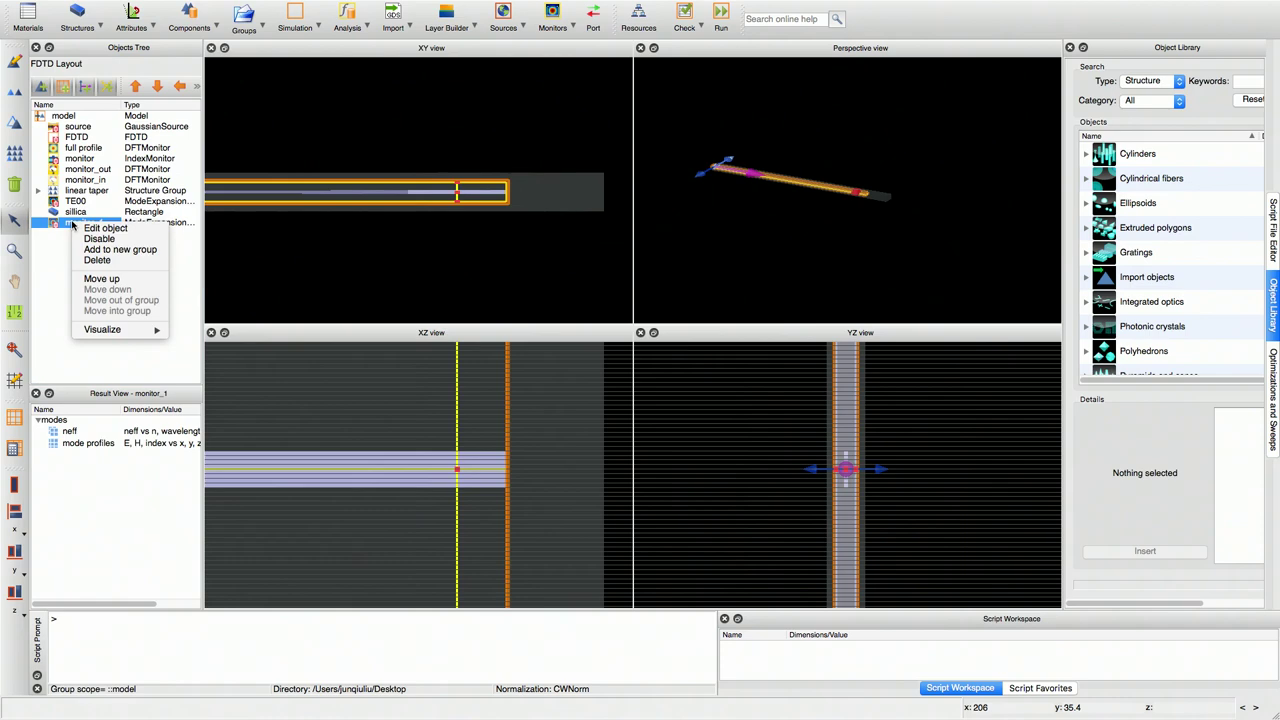
pyautogui.click(92, 229)
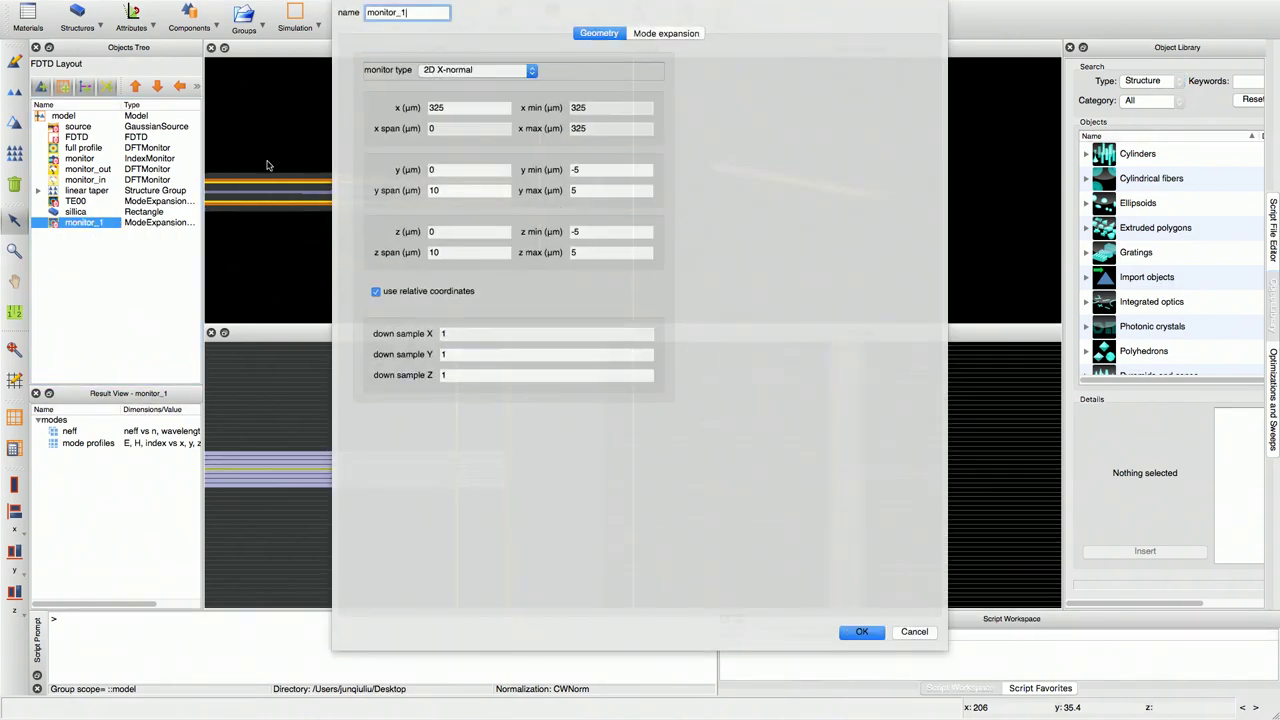
pyautogui.click(666, 35)
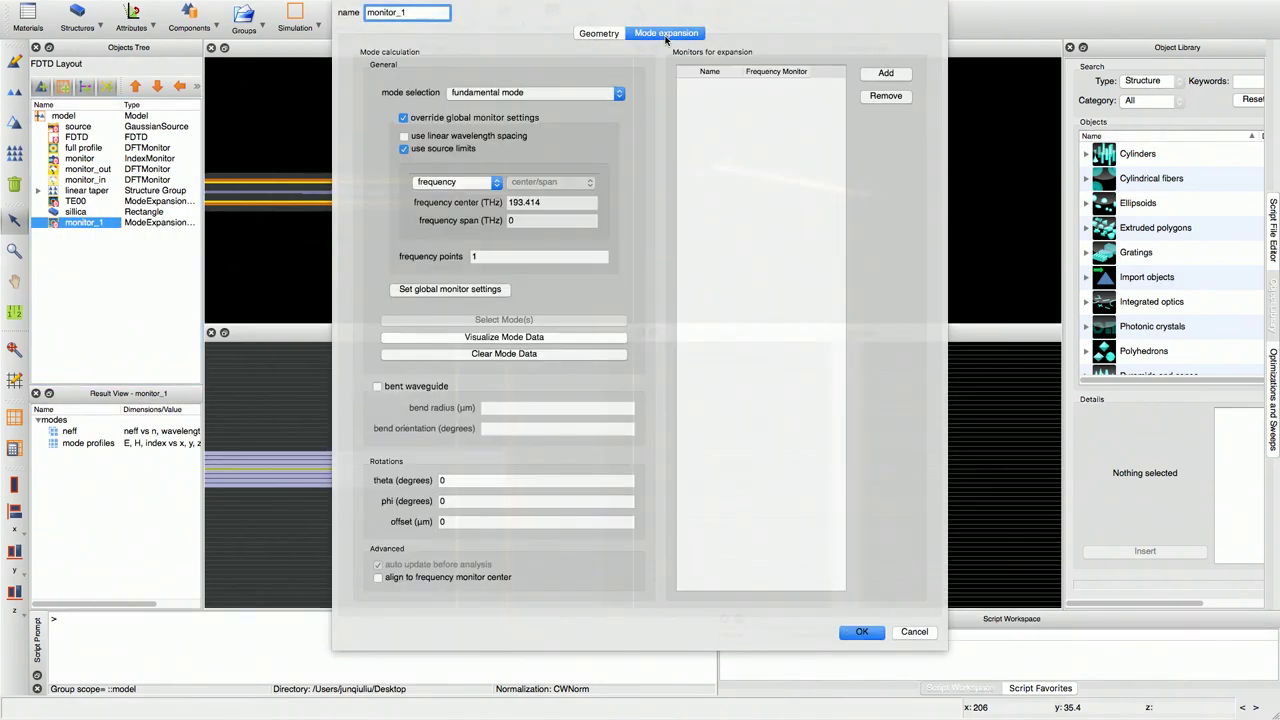
pyautogui.click(600, 93)
pyautogui.click(598, 96)
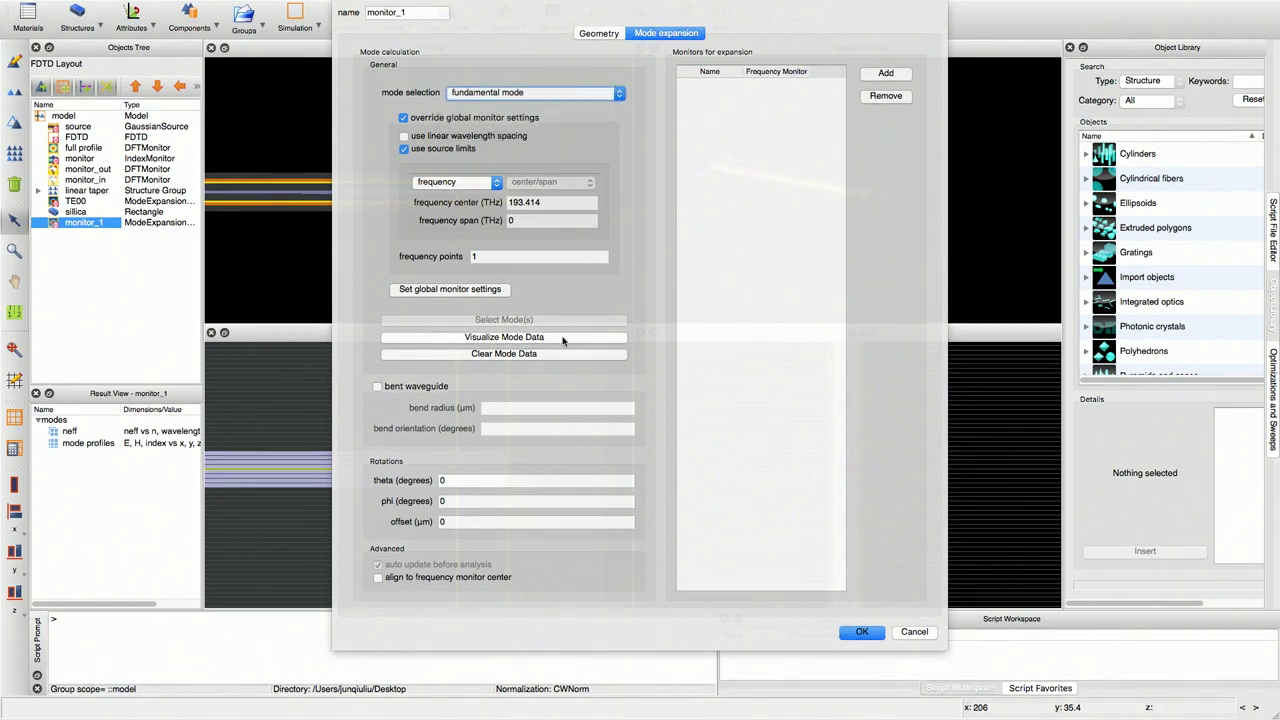
pyautogui.click(534, 93)
pyautogui.click(519, 124)
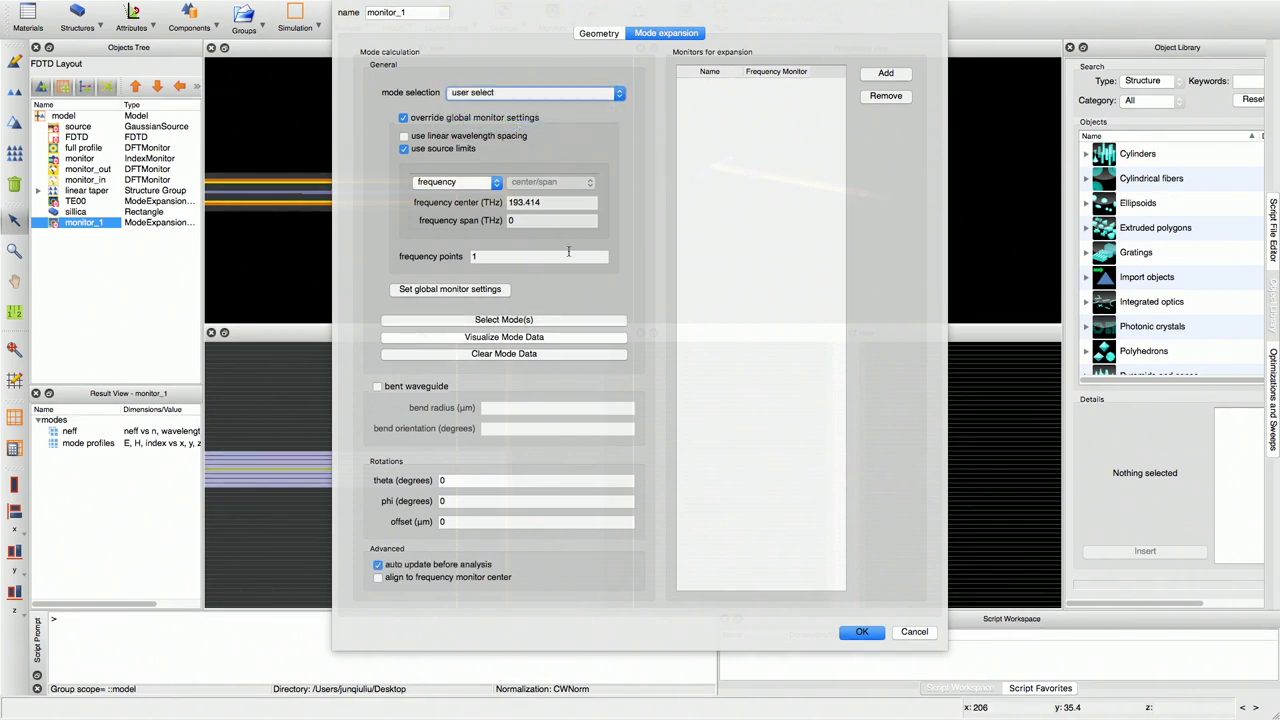
# Calculate the modes at the cross-section of monitor_1 using 3 trial modes
pyautogui.click(510, 320)
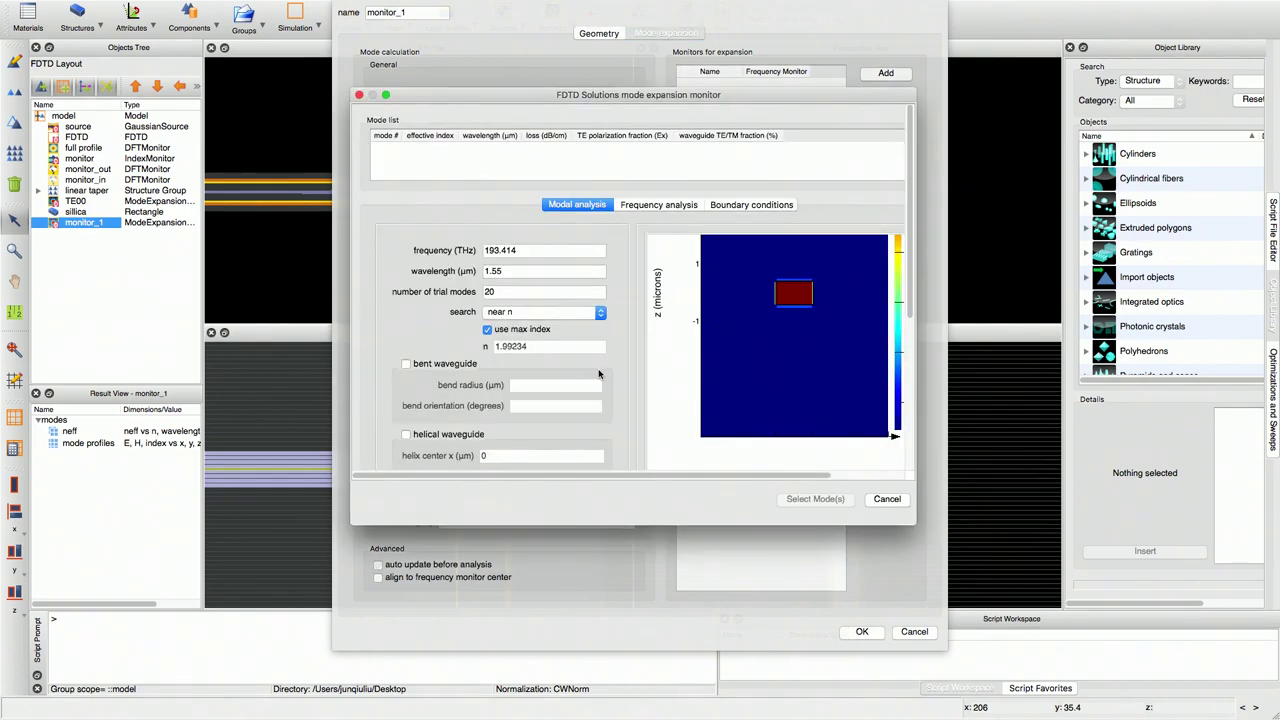
pyautogui.scroll(-5, 815, 284)
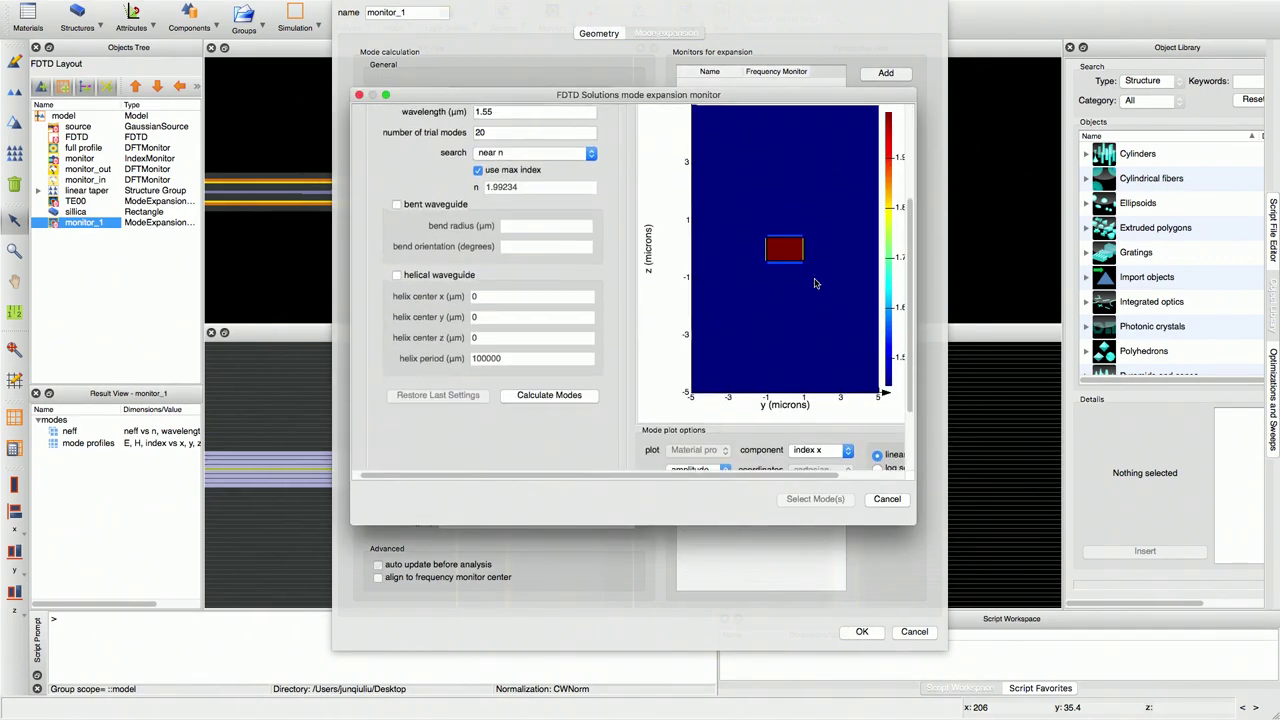
pyautogui.scroll(2, 815, 284)
pyautogui.moveTo(918, 522); pyautogui.dragTo(1097, 669)
pyautogui.doubleClick(530, 189)
pyautogui.write('3')
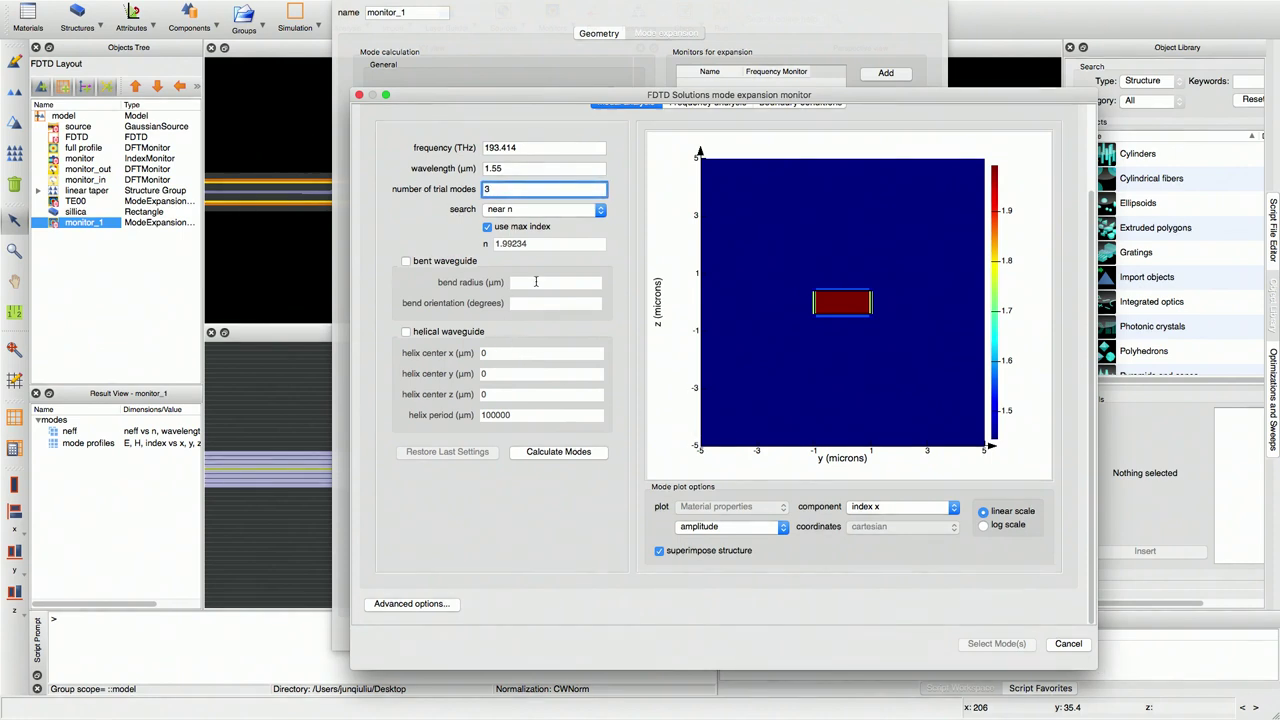
pyautogui.click(576, 451)
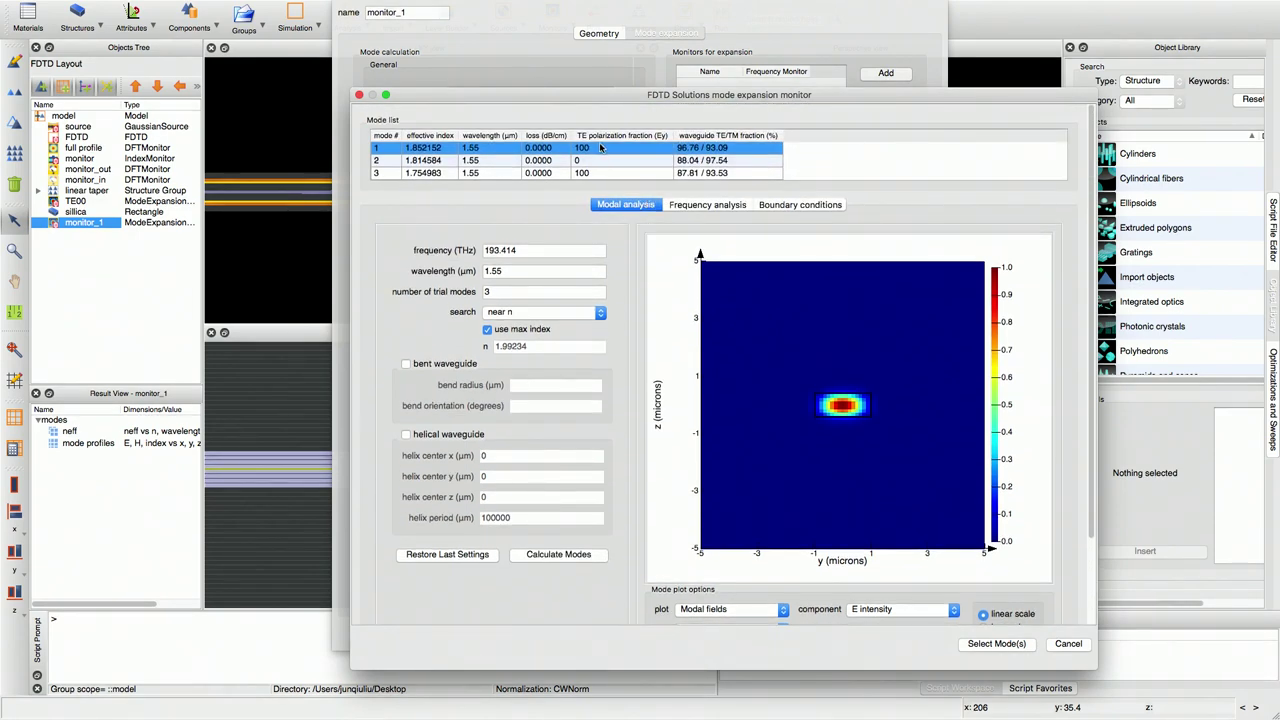
# Compare the field profiles of the three calculated modes and choose mode 1 for the expansion
pyautogui.press('Down')
pyautogui.press('Down')
pyautogui.scroll(-2, 600, 147)
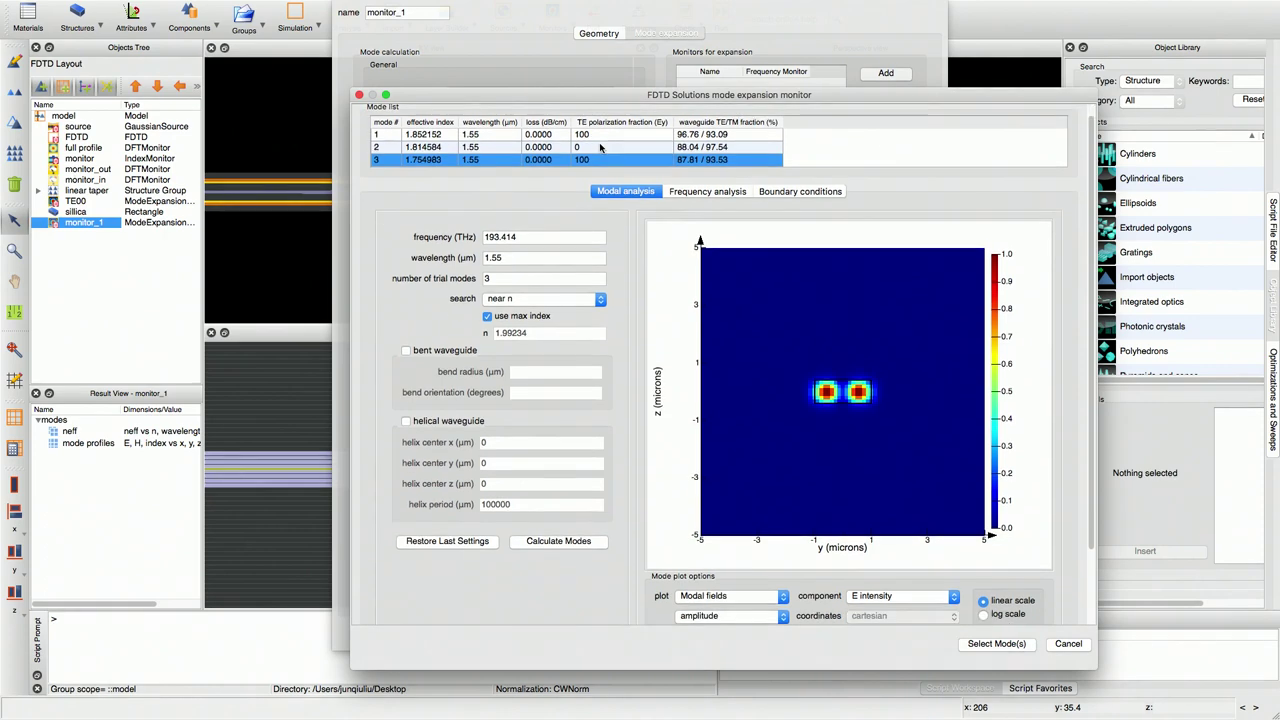
pyautogui.scroll(-1, 600, 147)
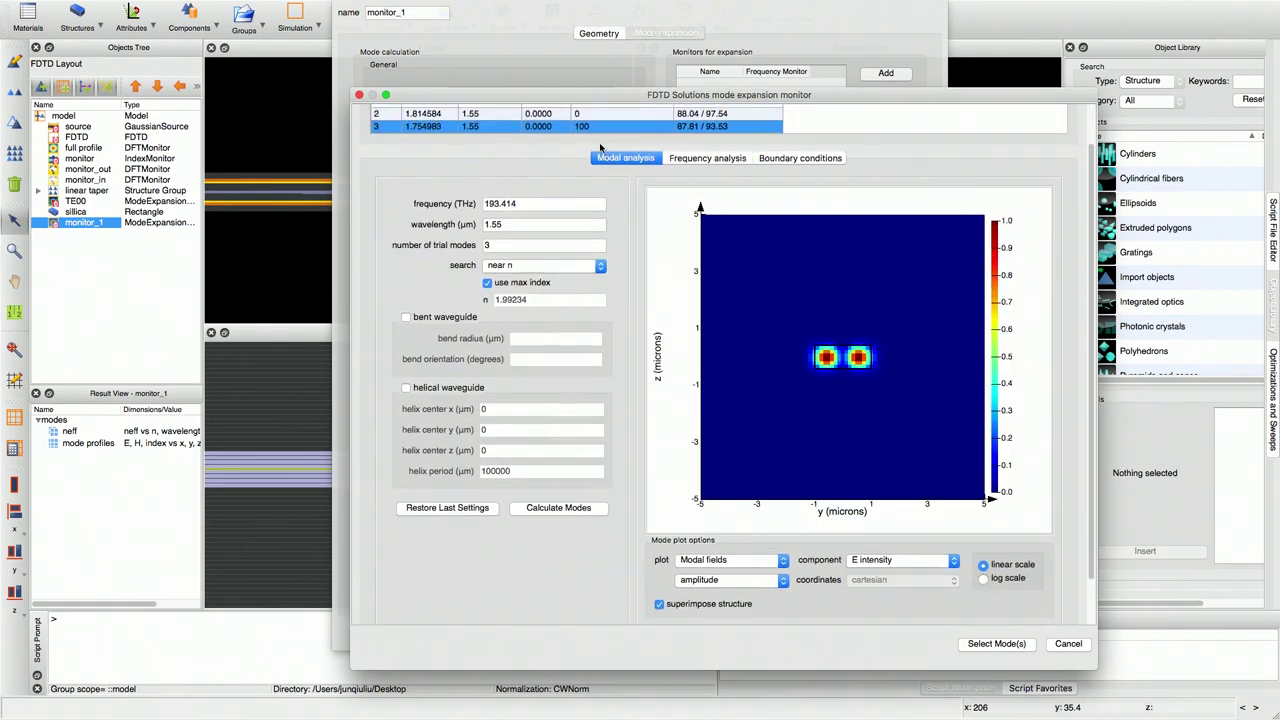
pyautogui.scroll(2, 600, 147)
pyautogui.press('Up')
pyautogui.press('Up')
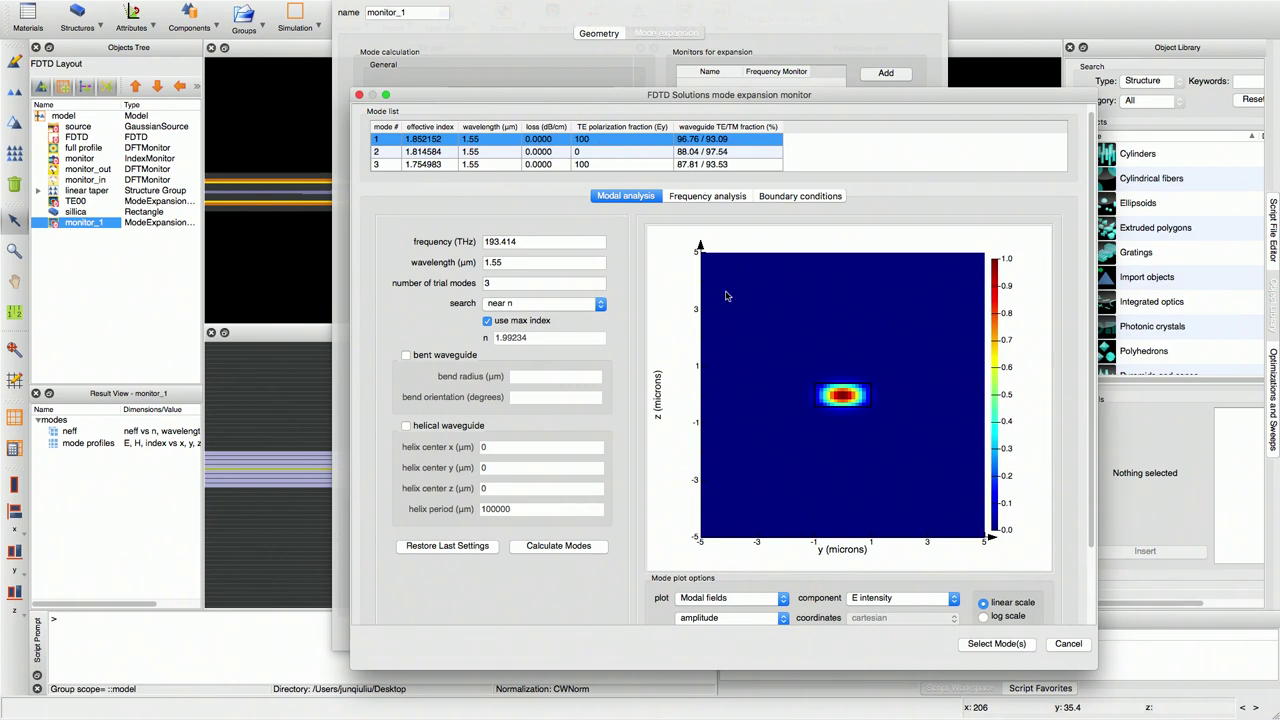
pyautogui.click(978, 646)
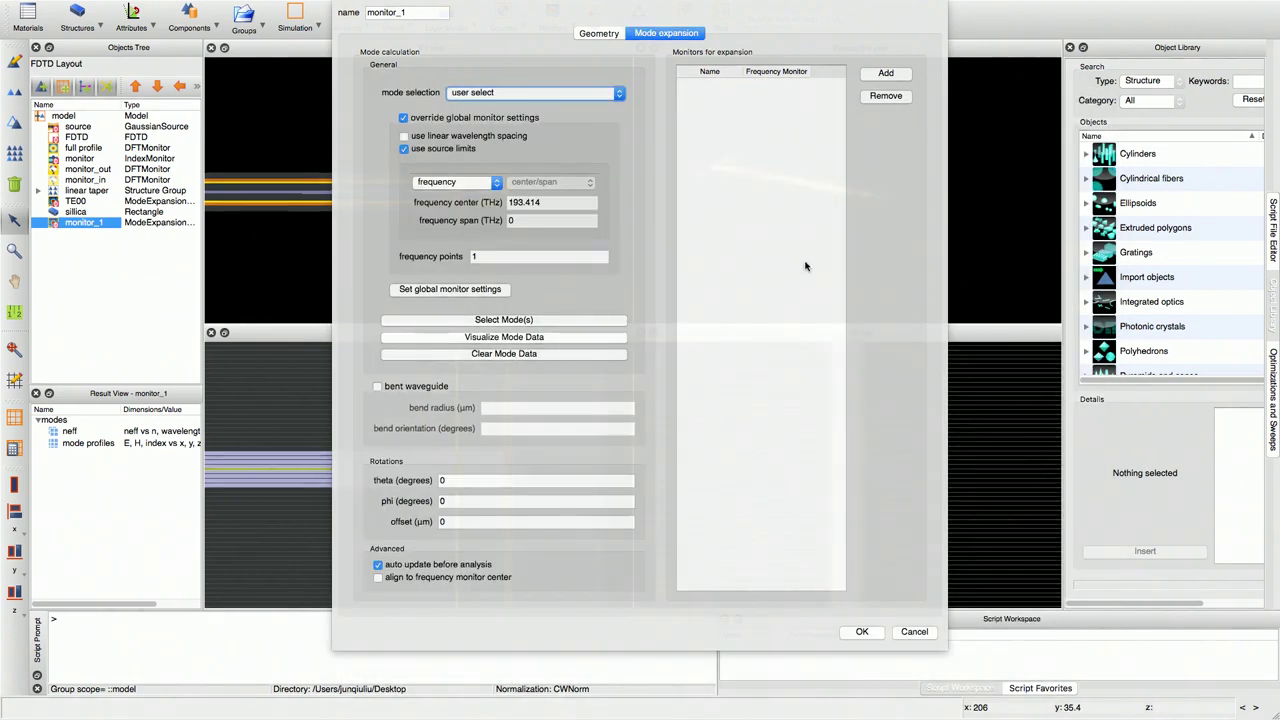
# Add monitor_out as the frequency monitor for expansion in monitor_1 and save the monitor's settings
pyautogui.click(886, 74)
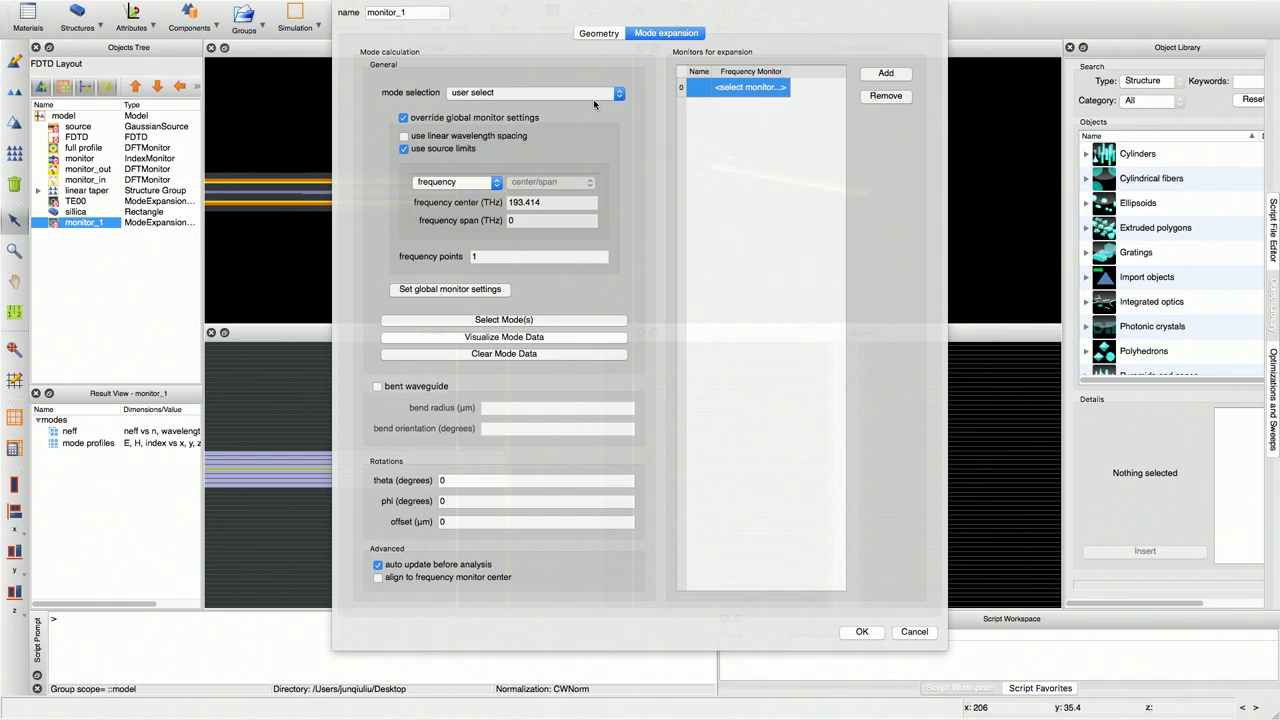
pyautogui.doubleClick(748, 88)
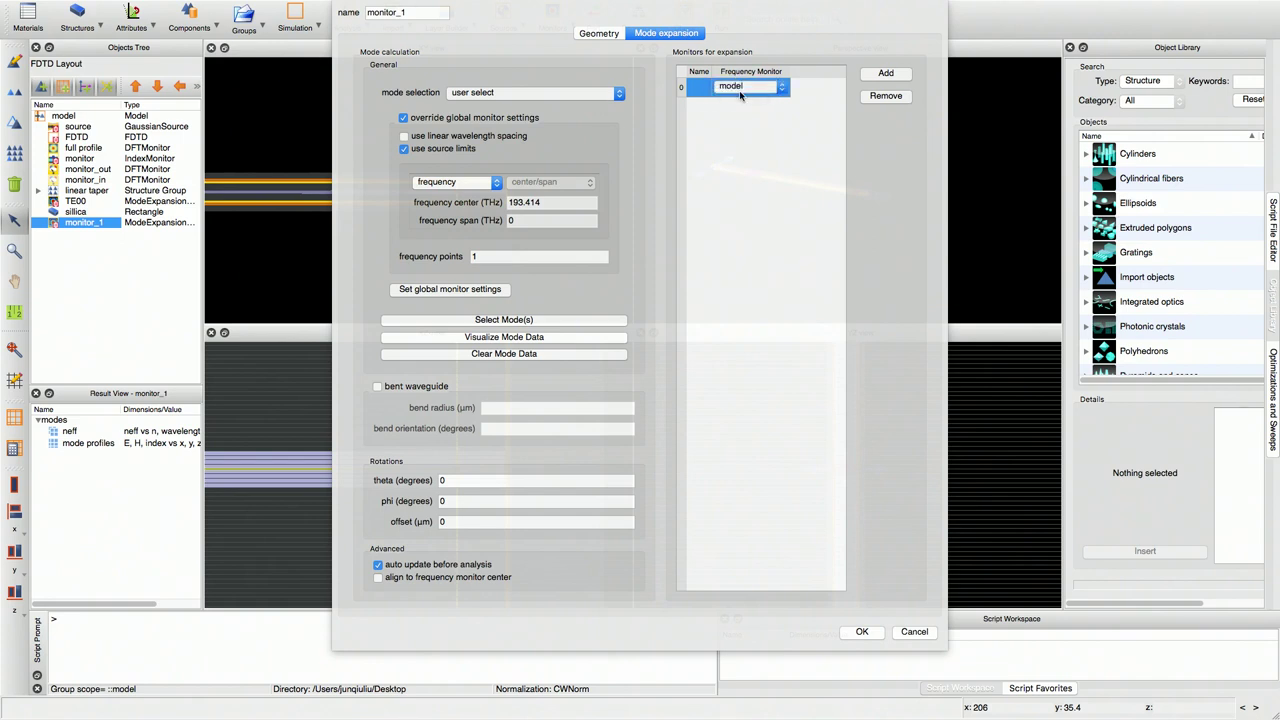
pyautogui.click(784, 92)
pyautogui.click(783, 90)
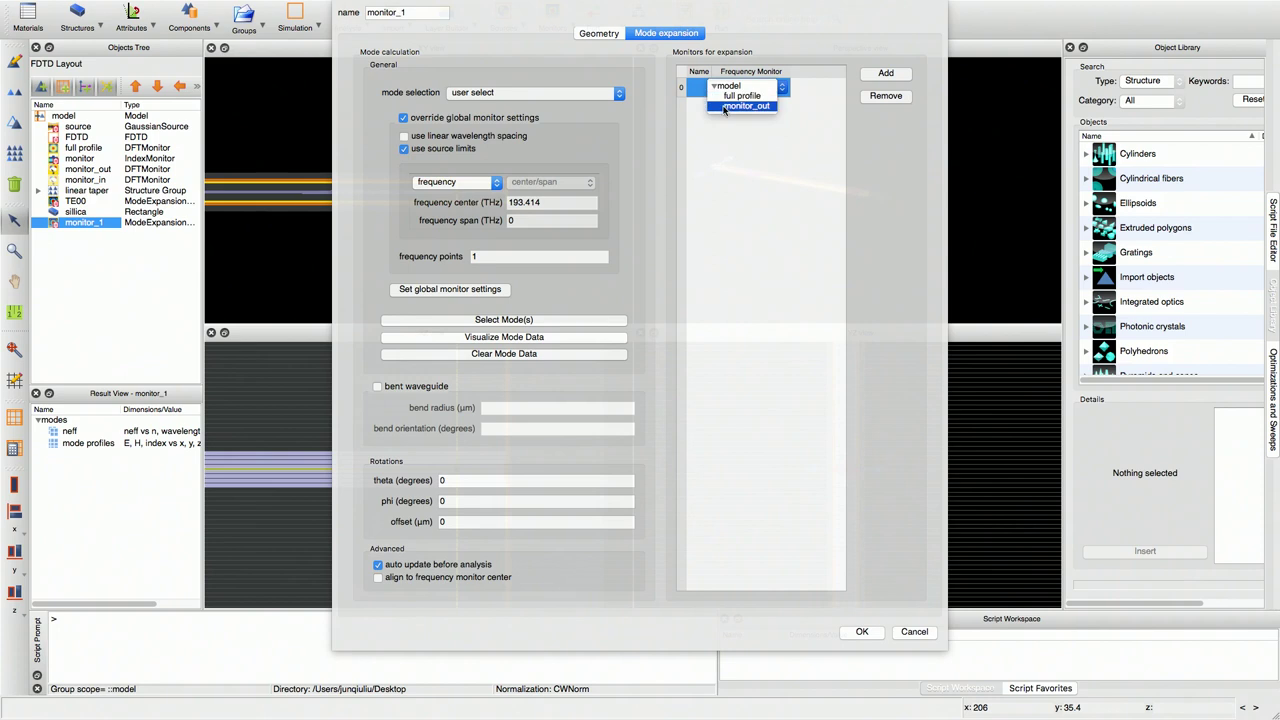
pyautogui.click(745, 105)
pyautogui.click(843, 137)
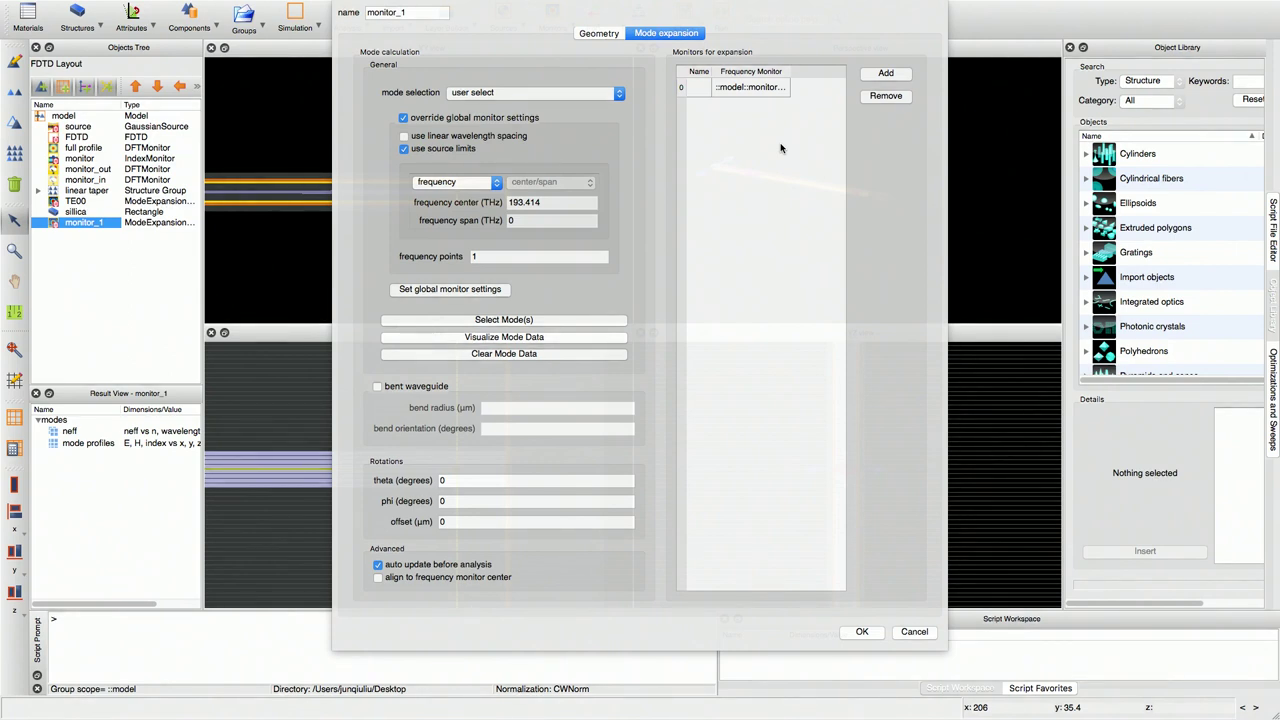
pyautogui.click(858, 631)
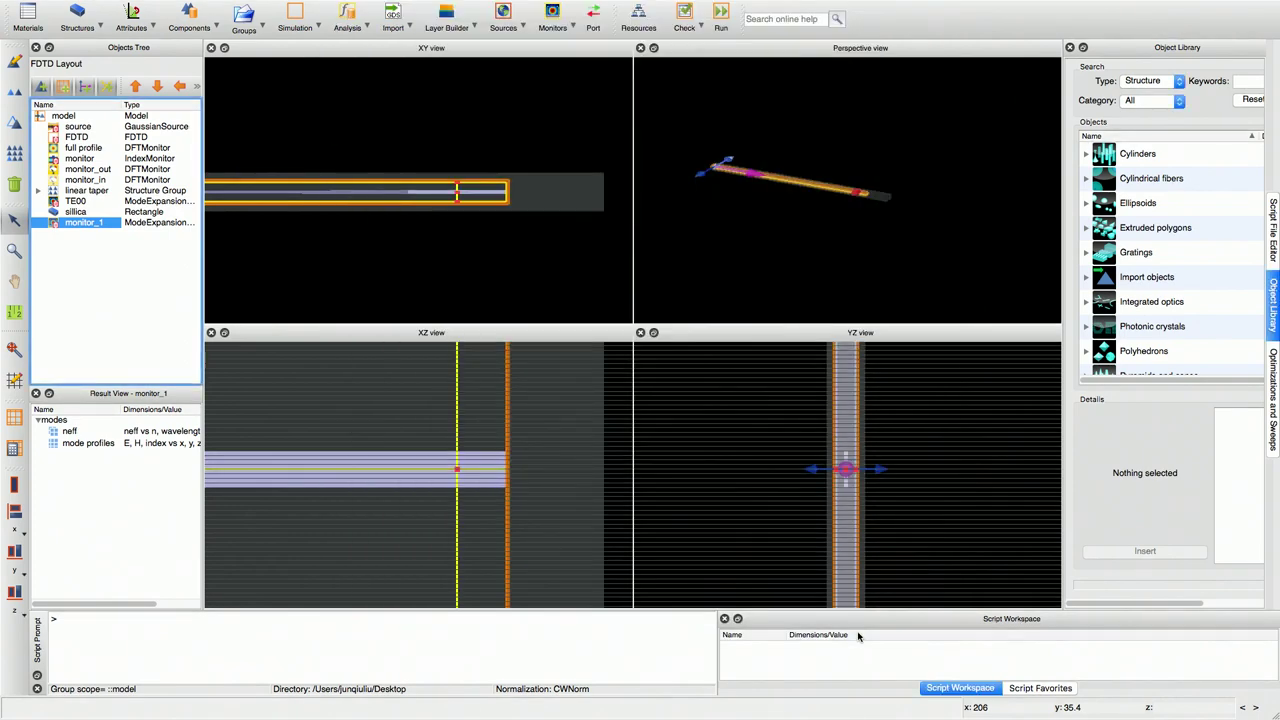
# Locate the index monitor and the full profile monitor in the layout by selecting each in turn
pyautogui.click(96, 161)
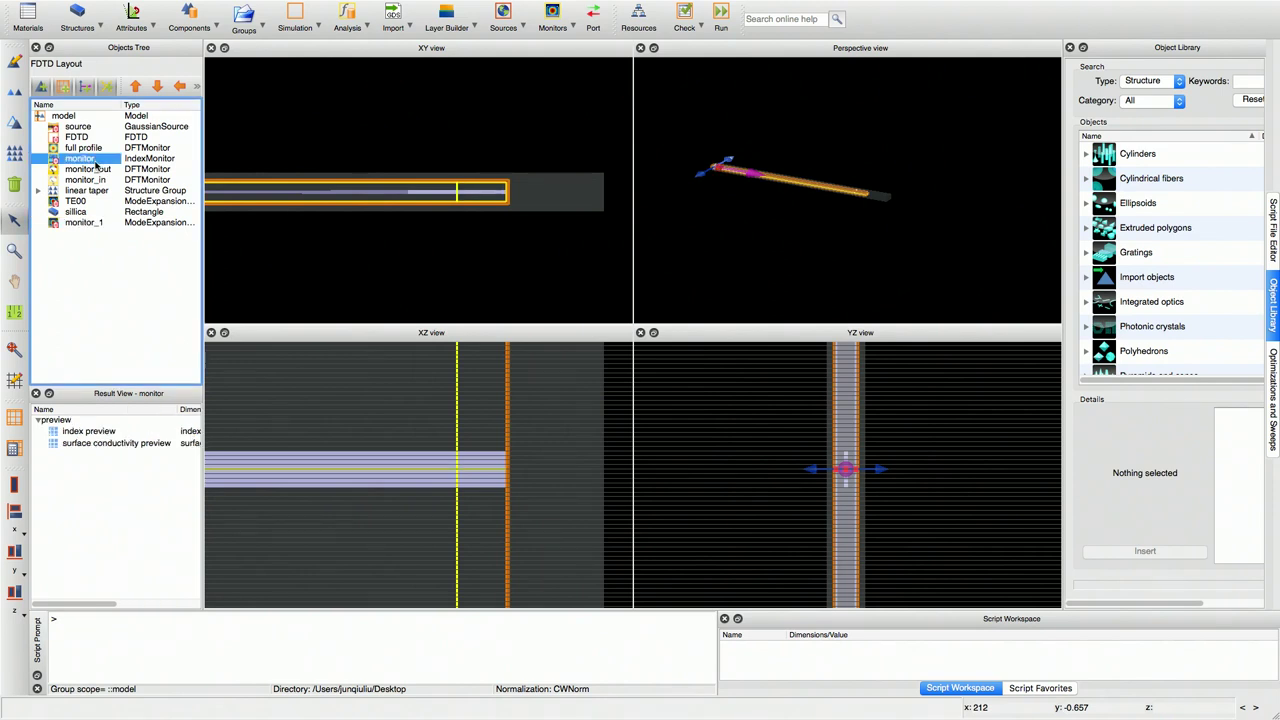
pyautogui.click(96, 148)
pyautogui.scroll(-2, 257, 216)
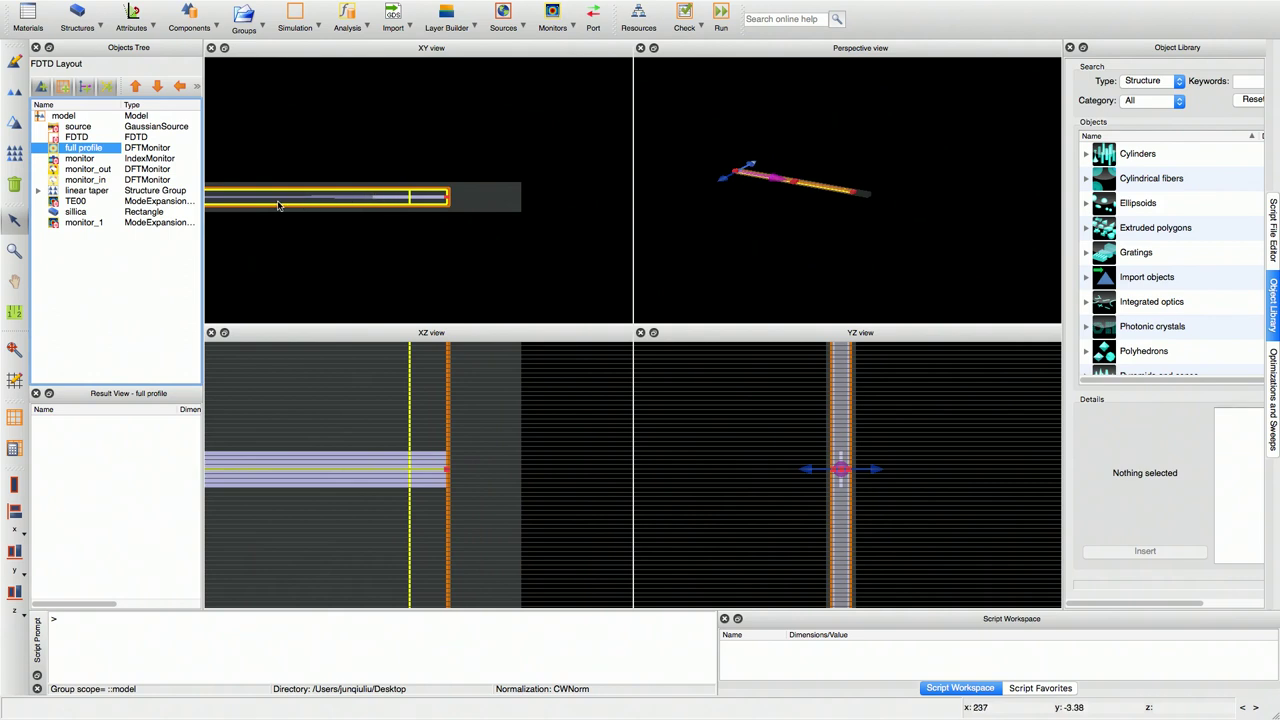
# Review the geometry settings of the TE00 mode expansion monitor and compare its location with monitor_1
pyautogui.click(80, 202)
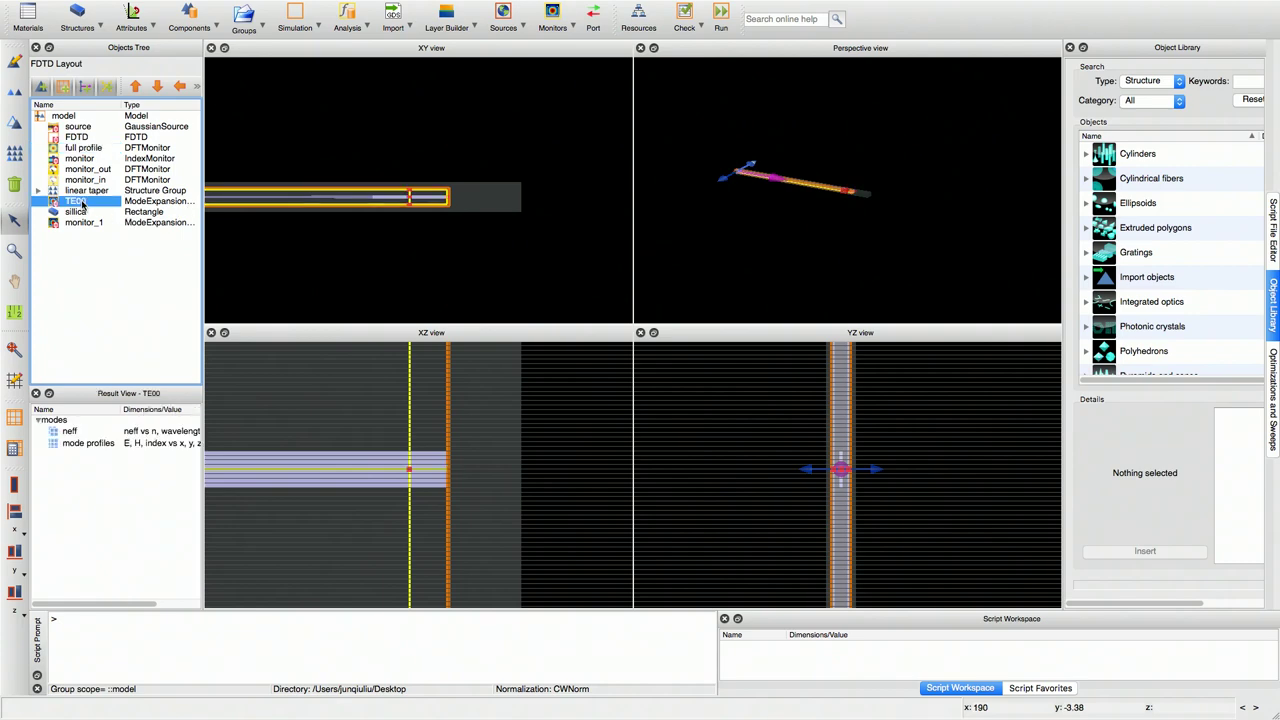
pyautogui.rightClick(82, 202)
pyautogui.click(114, 208)
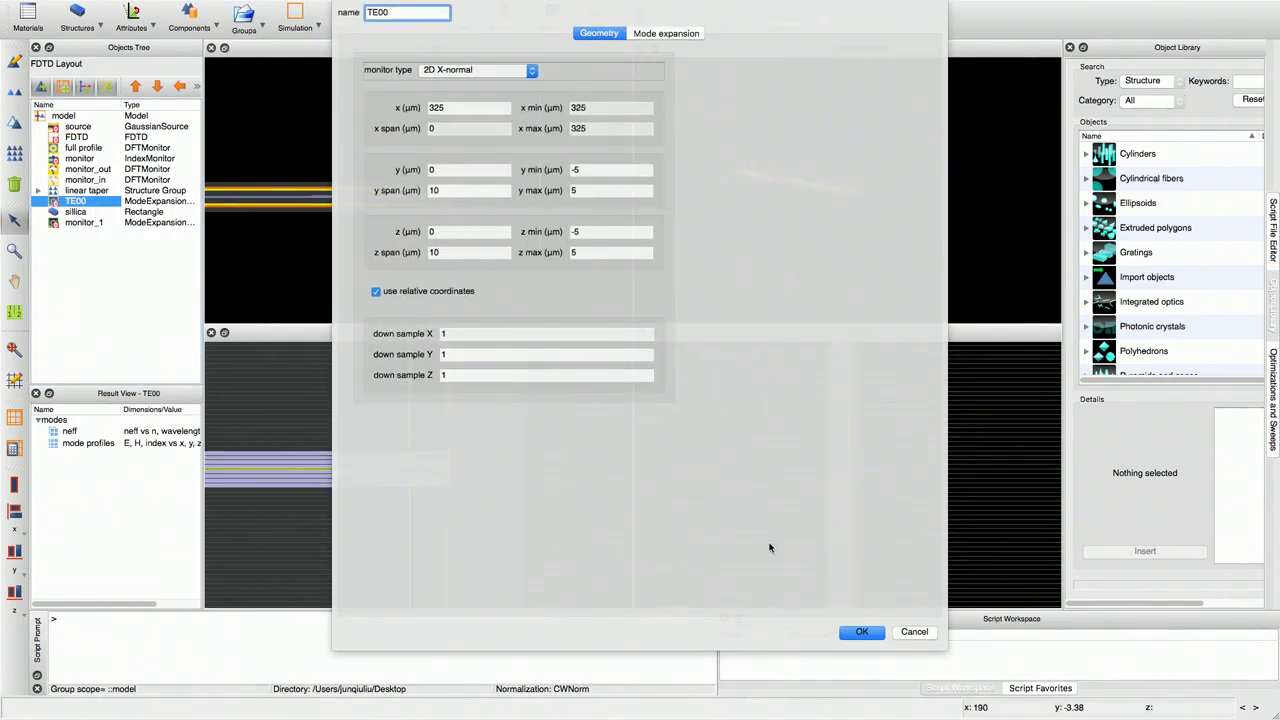
pyautogui.click(914, 631)
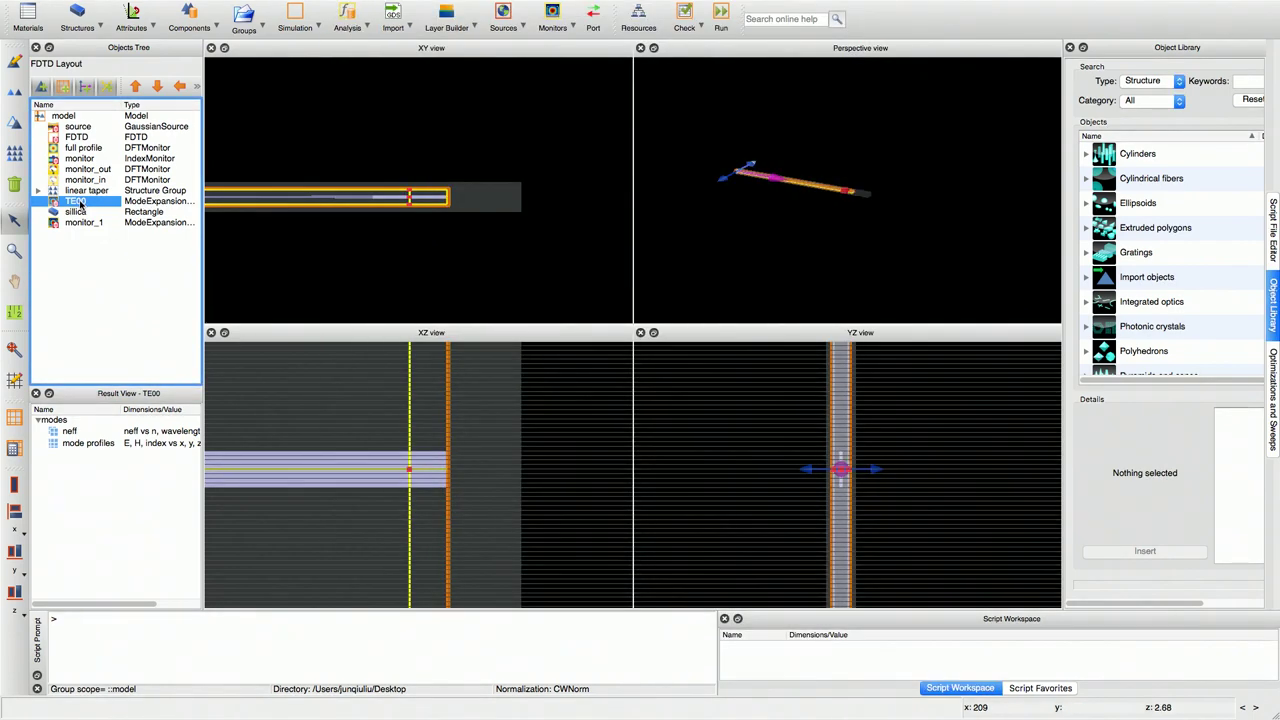
pyautogui.click(77, 223)
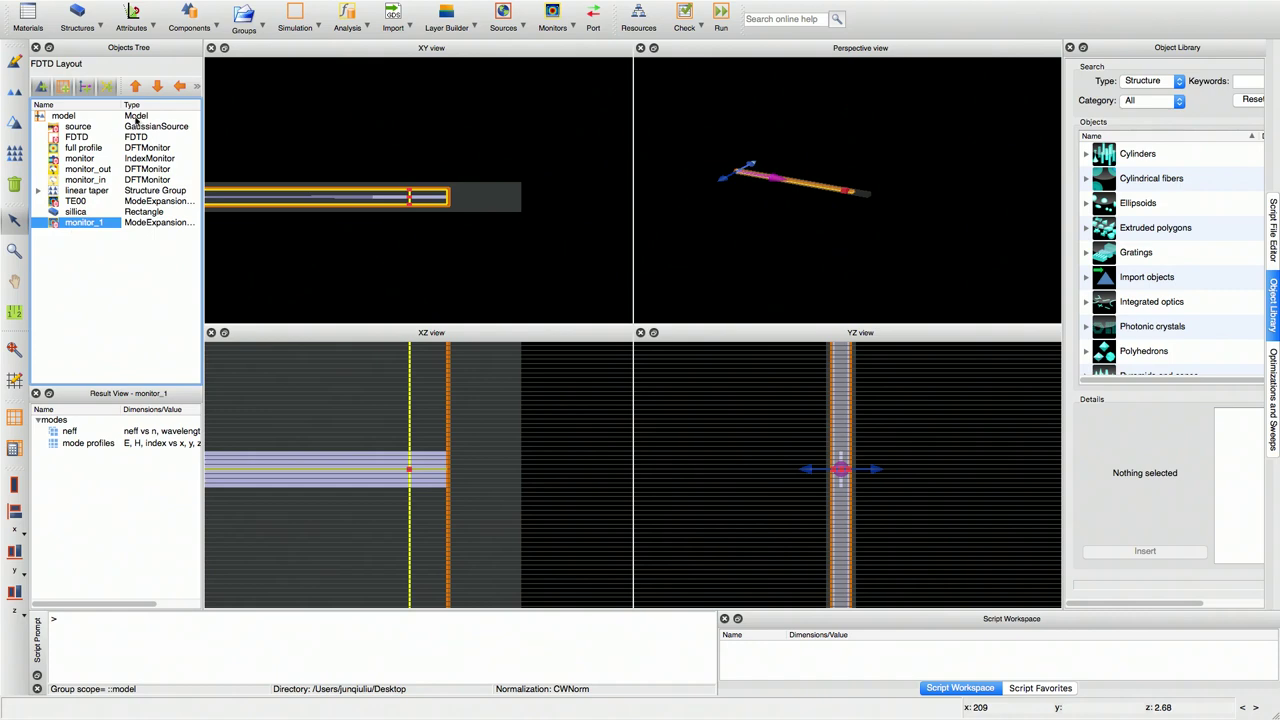
# Start the FDTD simulation run from the current layout and quit the job without saving
pyautogui.click(701, 21)
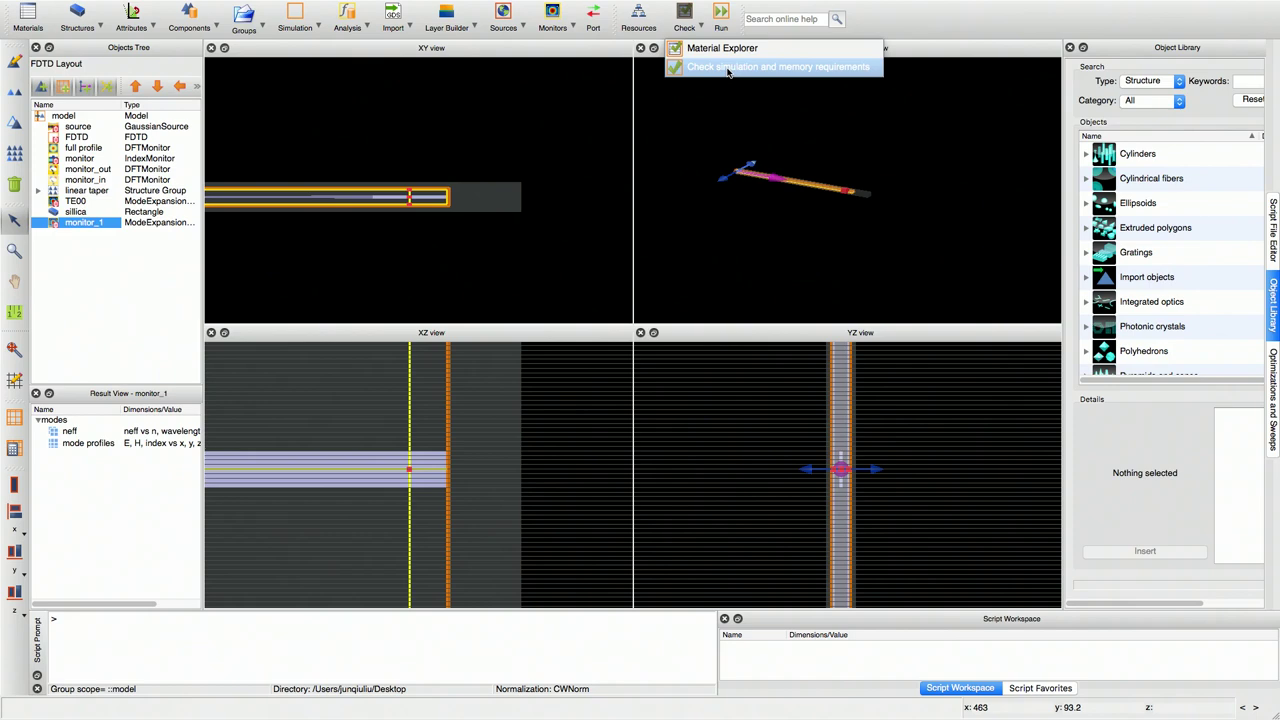
pyautogui.click(722, 16)
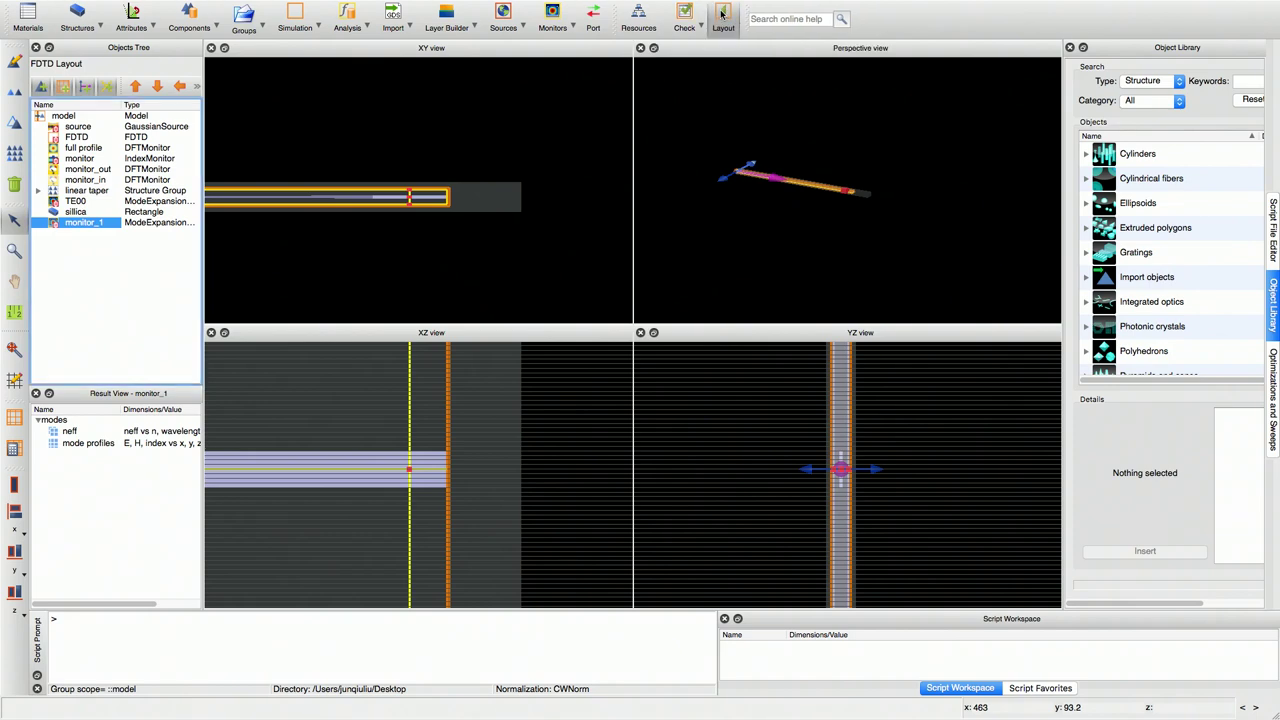
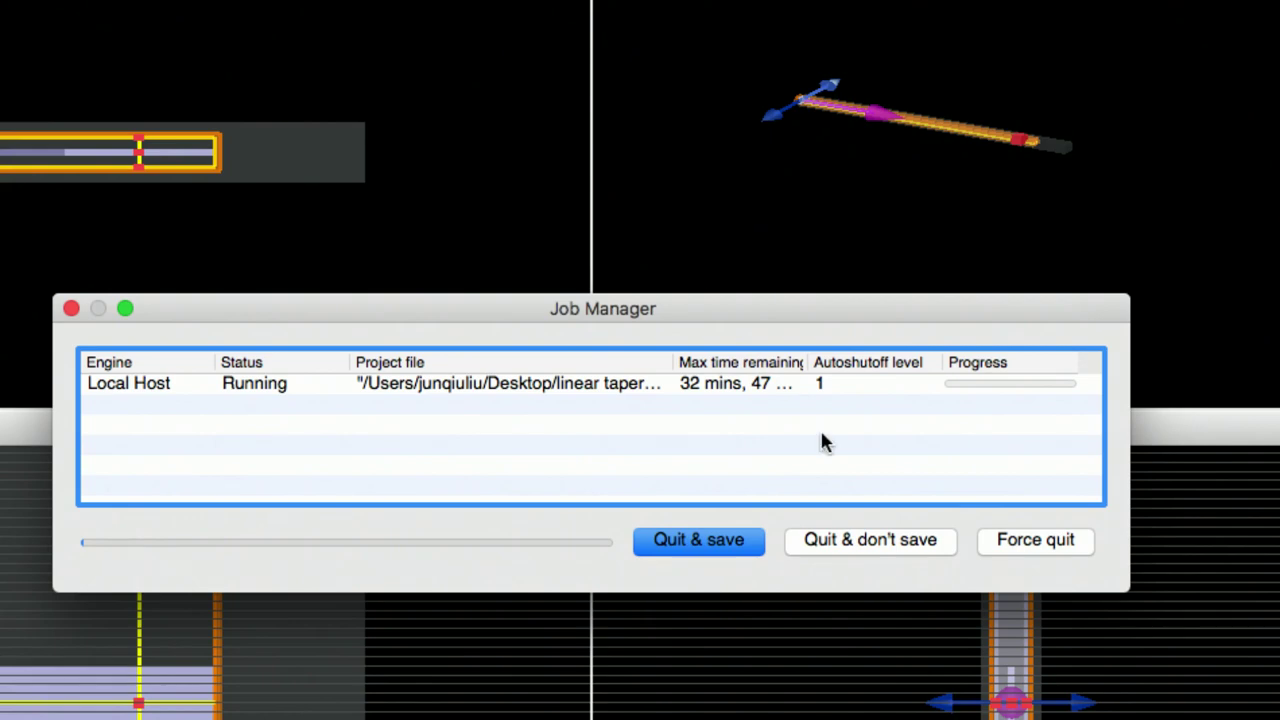
pyautogui.click(880, 539)
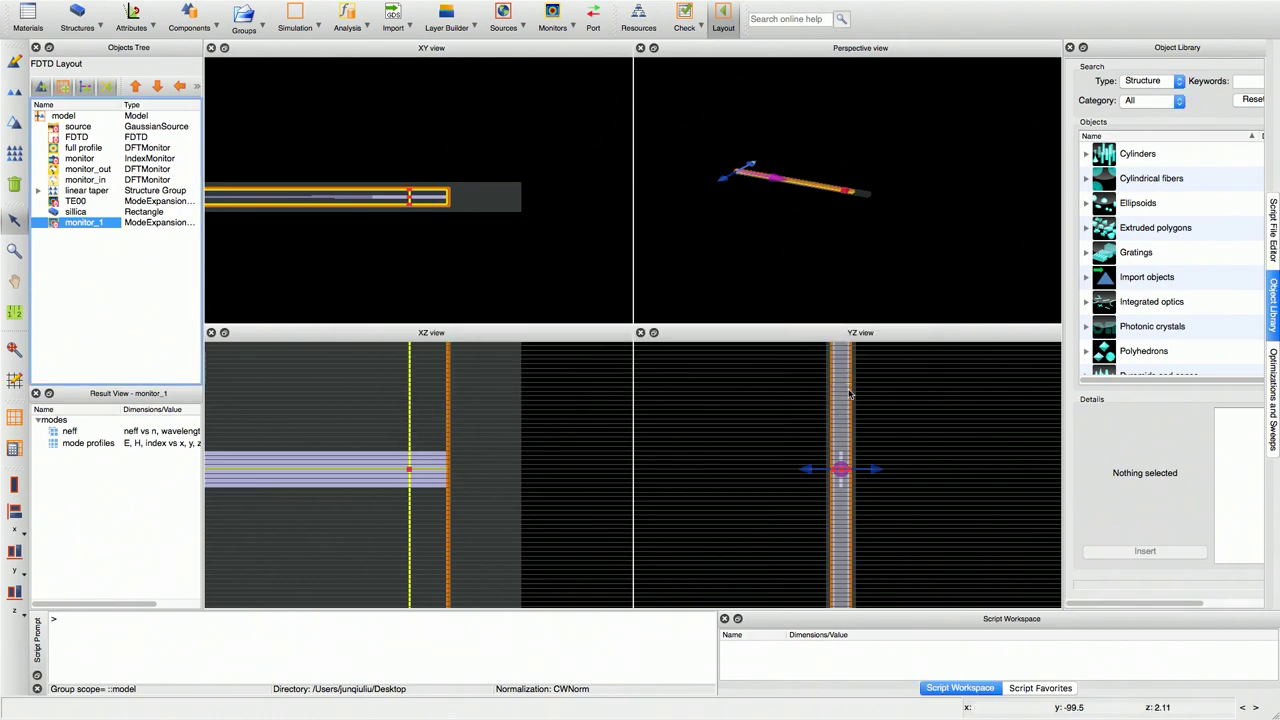
# Leave full-screen mode and minimise the simulation, presentation and Accessibility windows to expose the desktop
pyautogui.moveTo(150, 7)
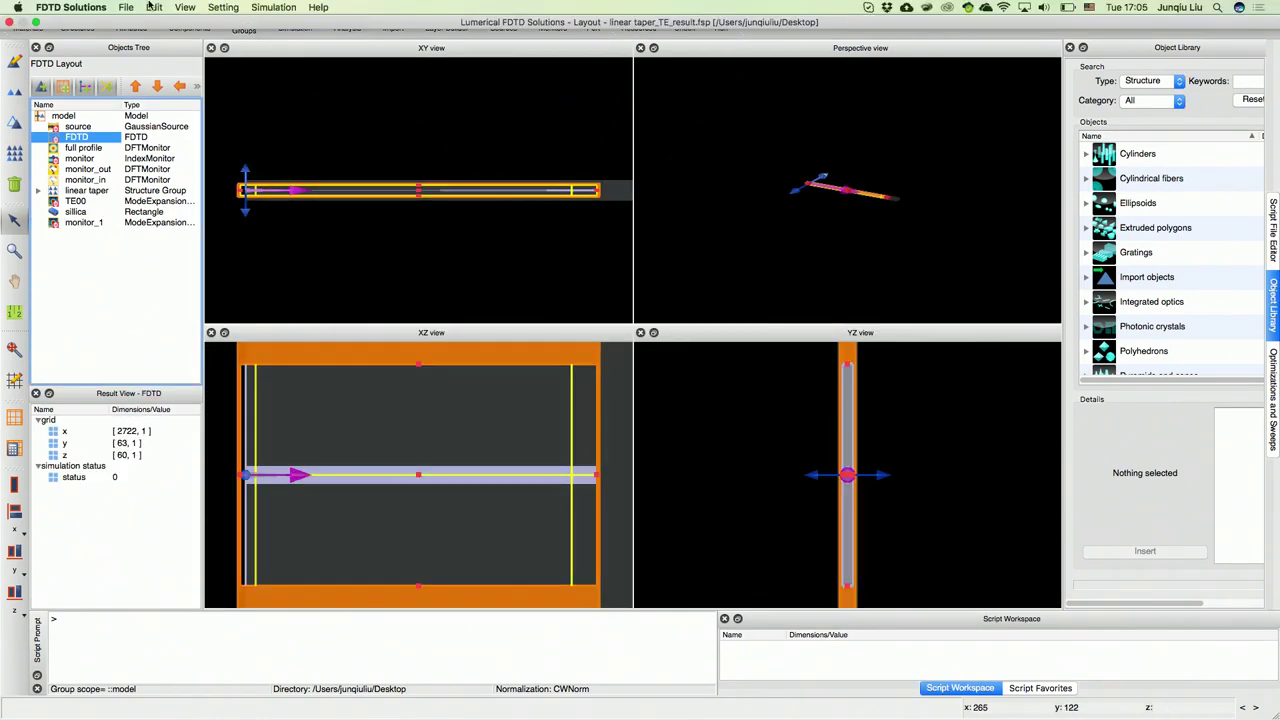
pyautogui.click(35, 21)
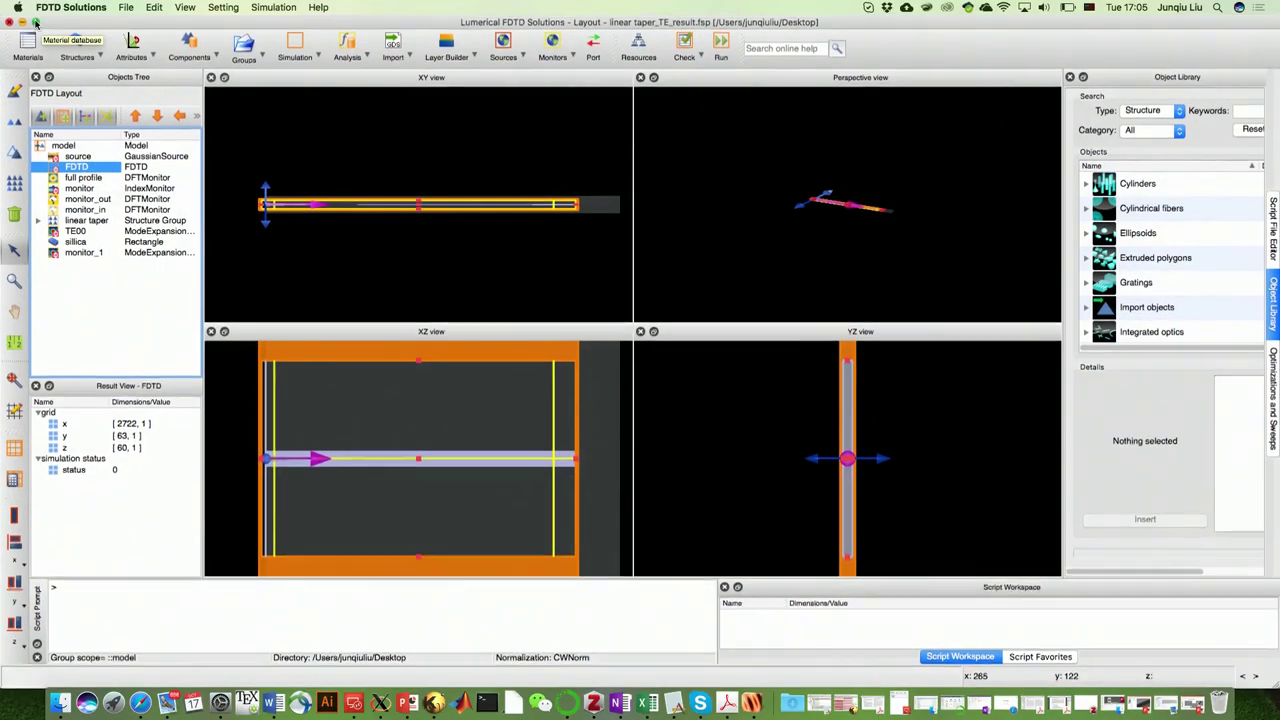
pyautogui.click(27, 22)
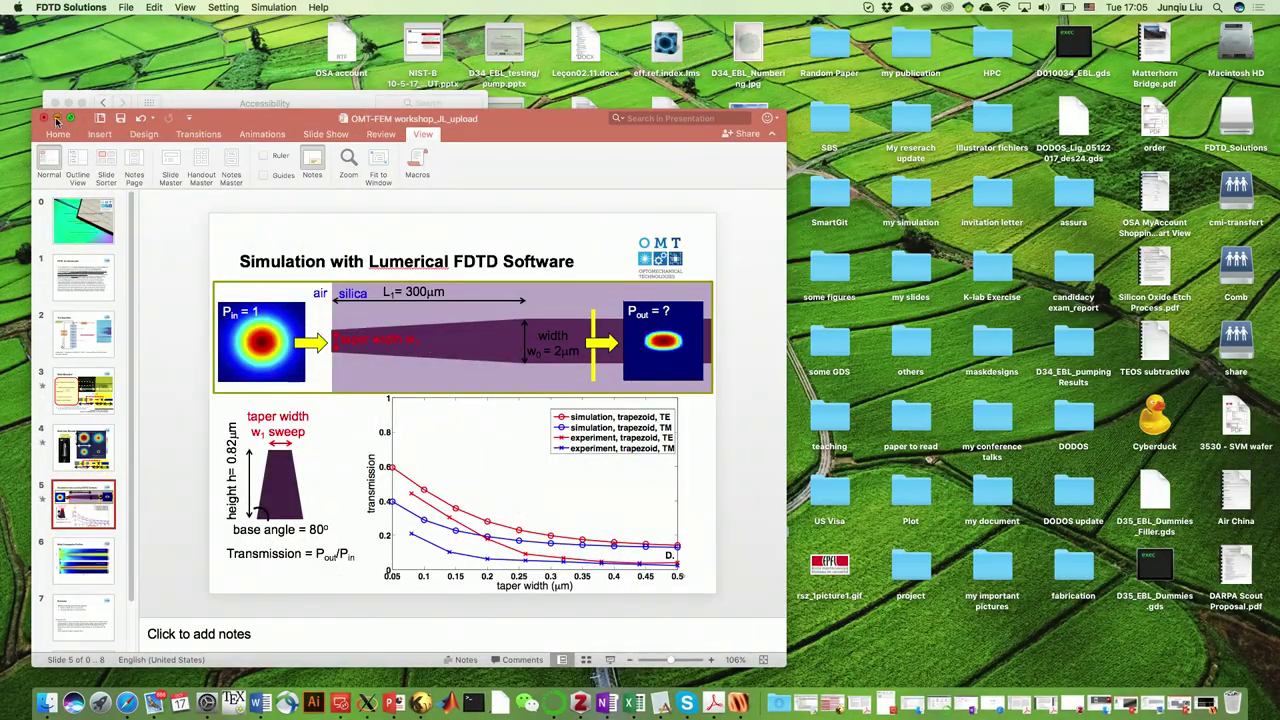
pyautogui.click(57, 118)
pyautogui.click(57, 103)
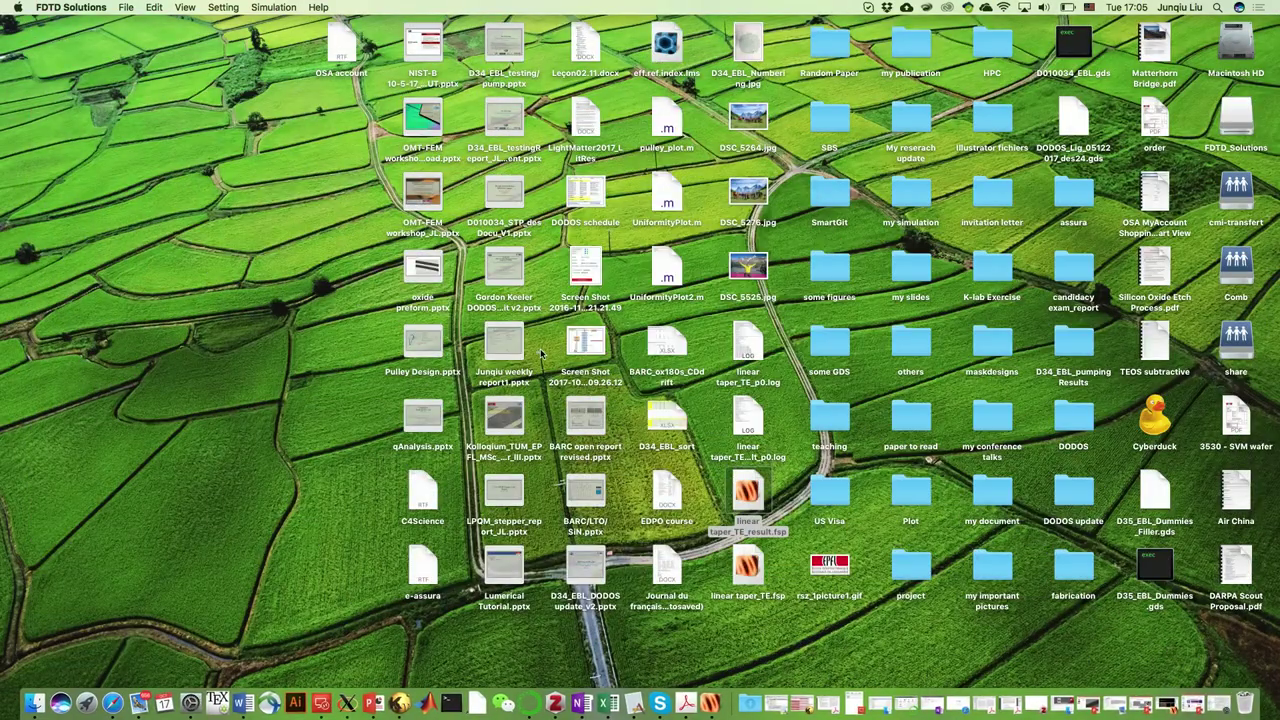
# Close the project window and reopen linear taper_TE_result.fsp from the desktop
pyautogui.doubleClick(753, 513)
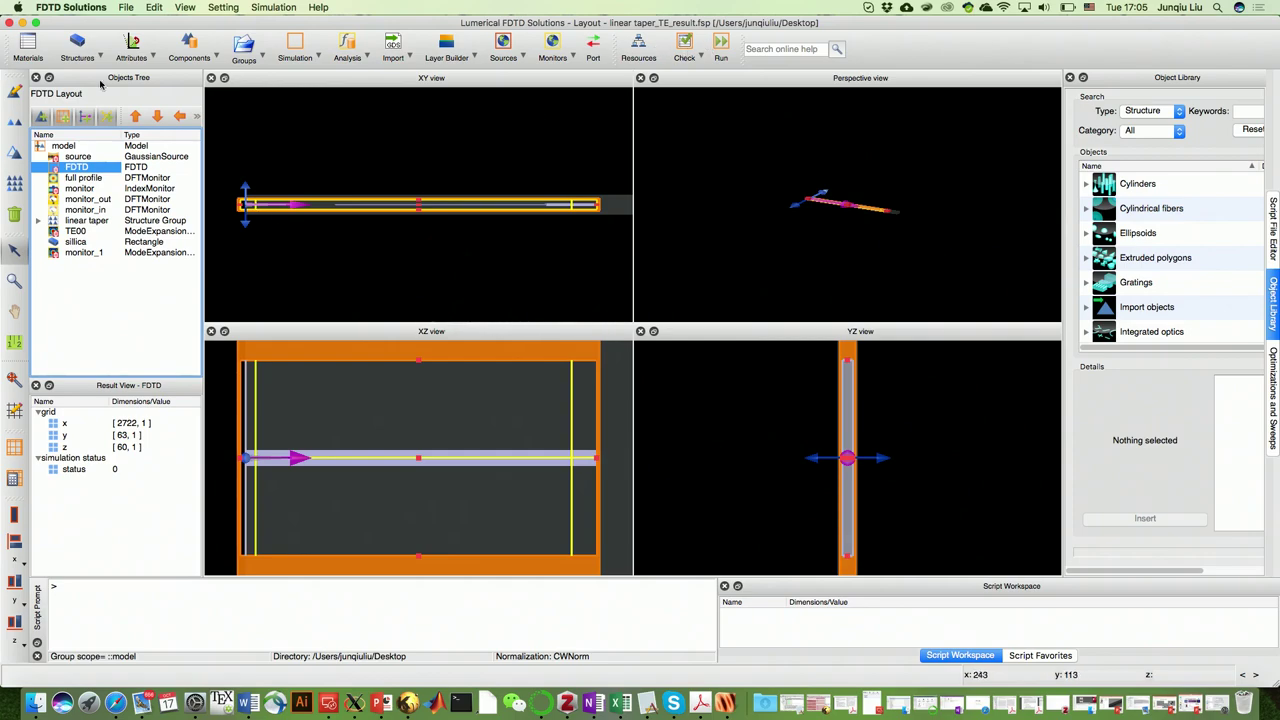
pyautogui.click(12, 23)
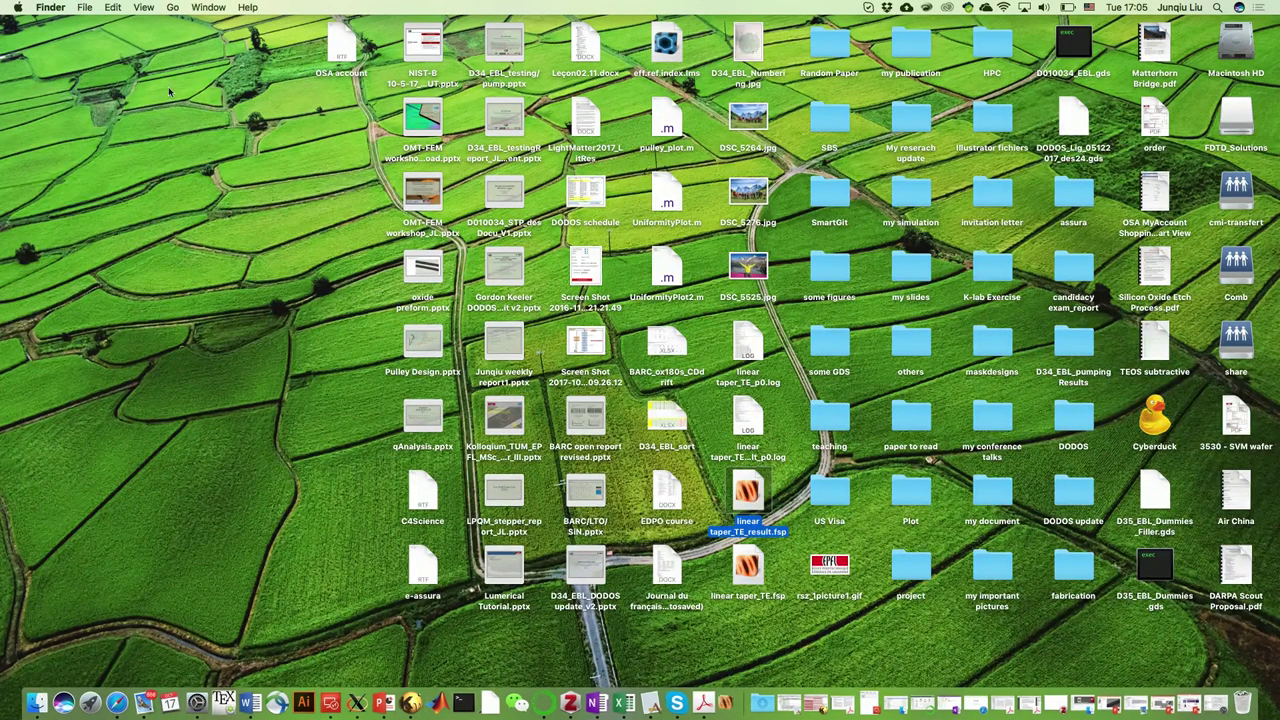
pyautogui.doubleClick(741, 490)
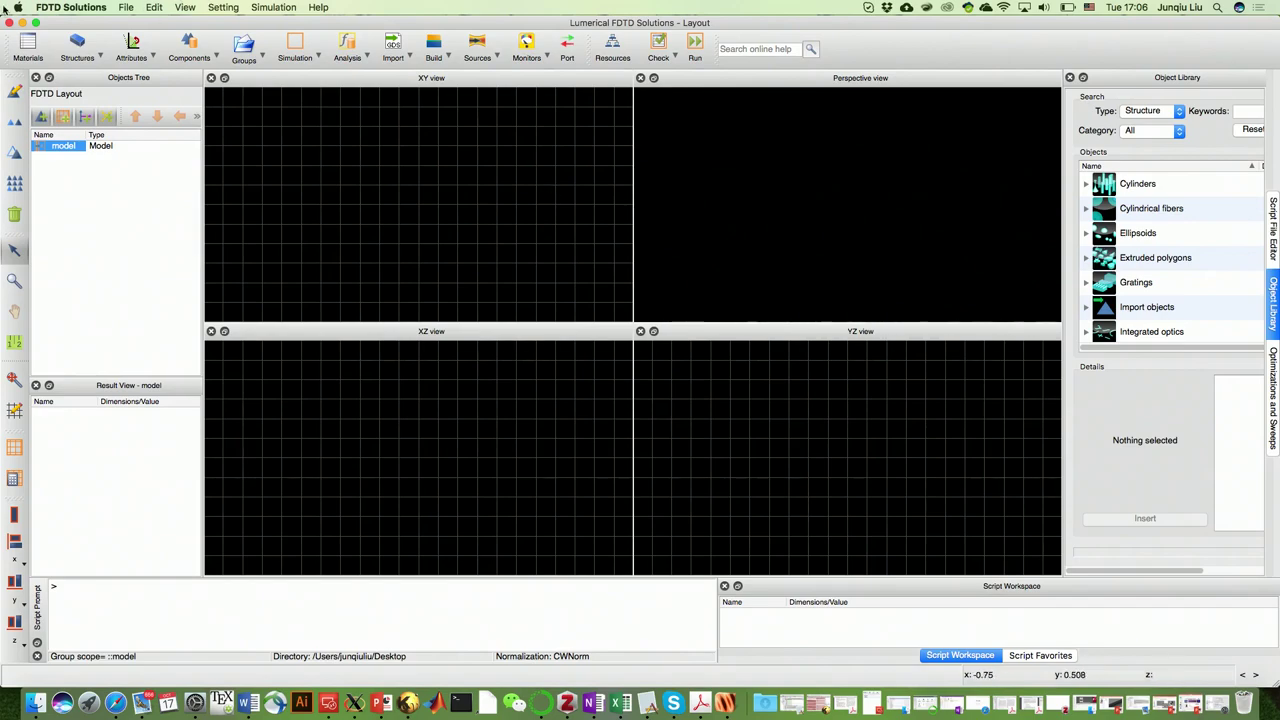
pyautogui.click(32, 22)
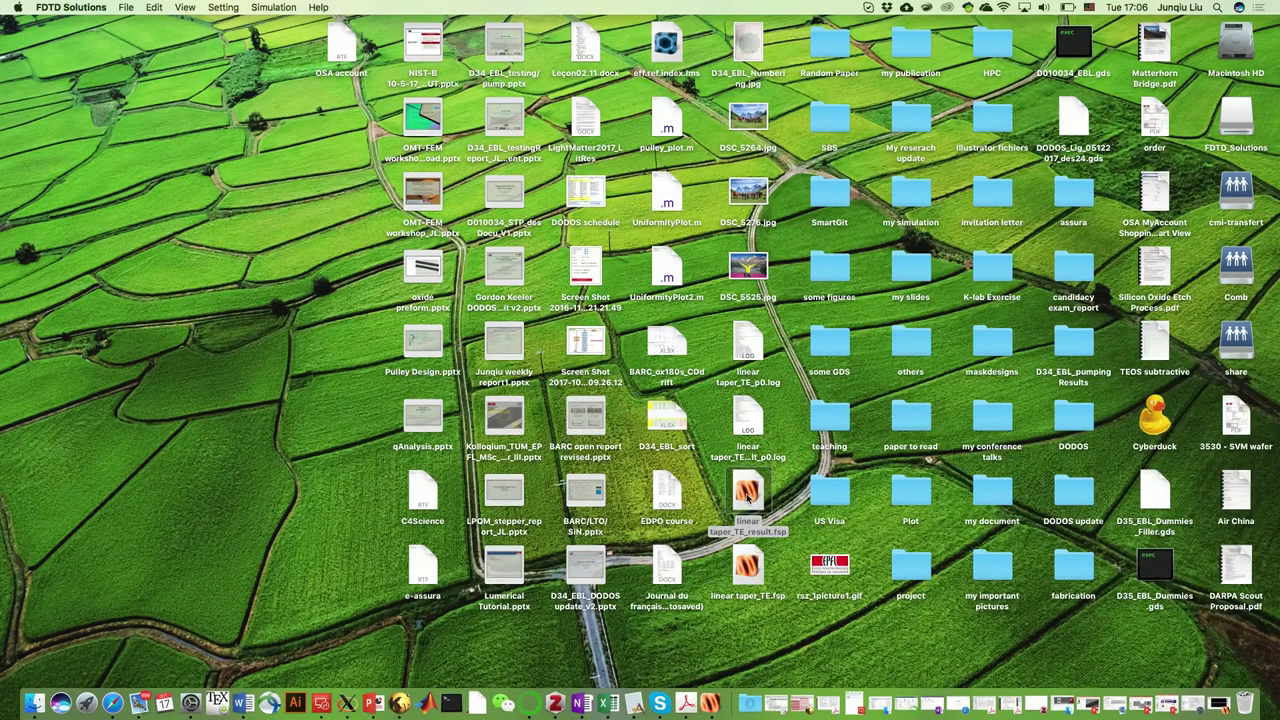
pyautogui.click(709, 703)
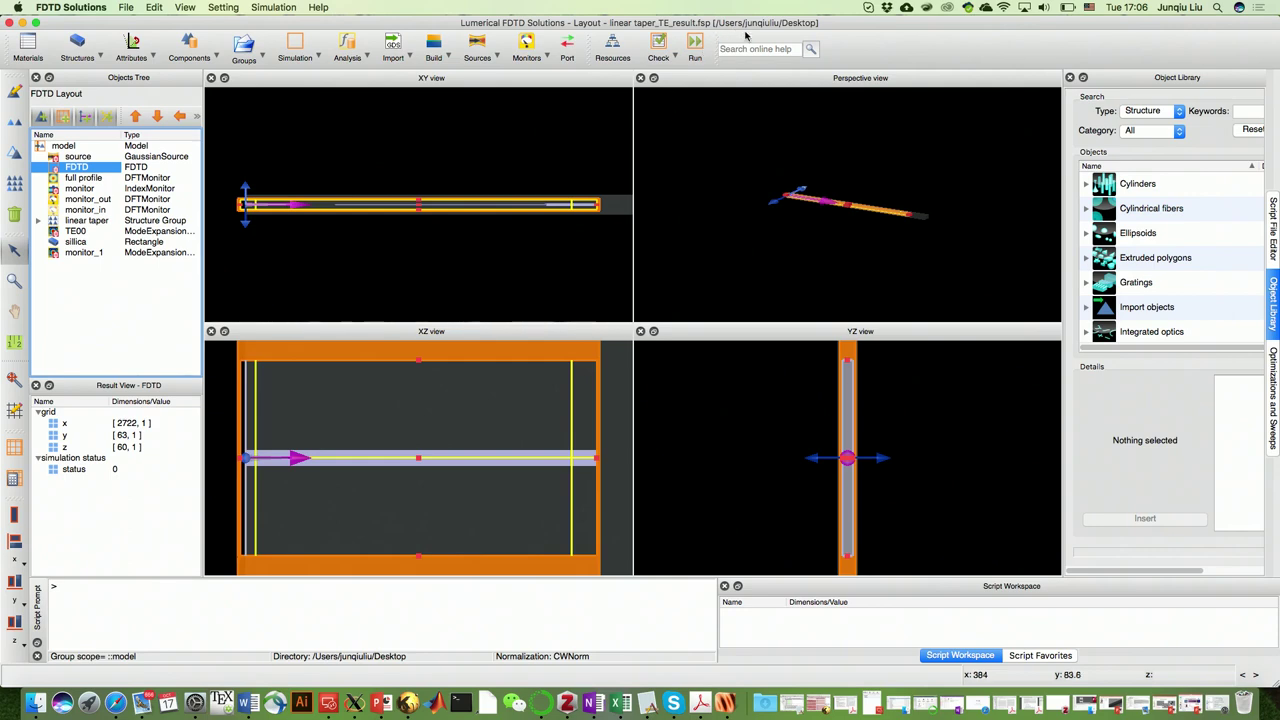
# Run the reopened taper project, quit the job without saving and minimise the project window
pyautogui.click(694, 44)
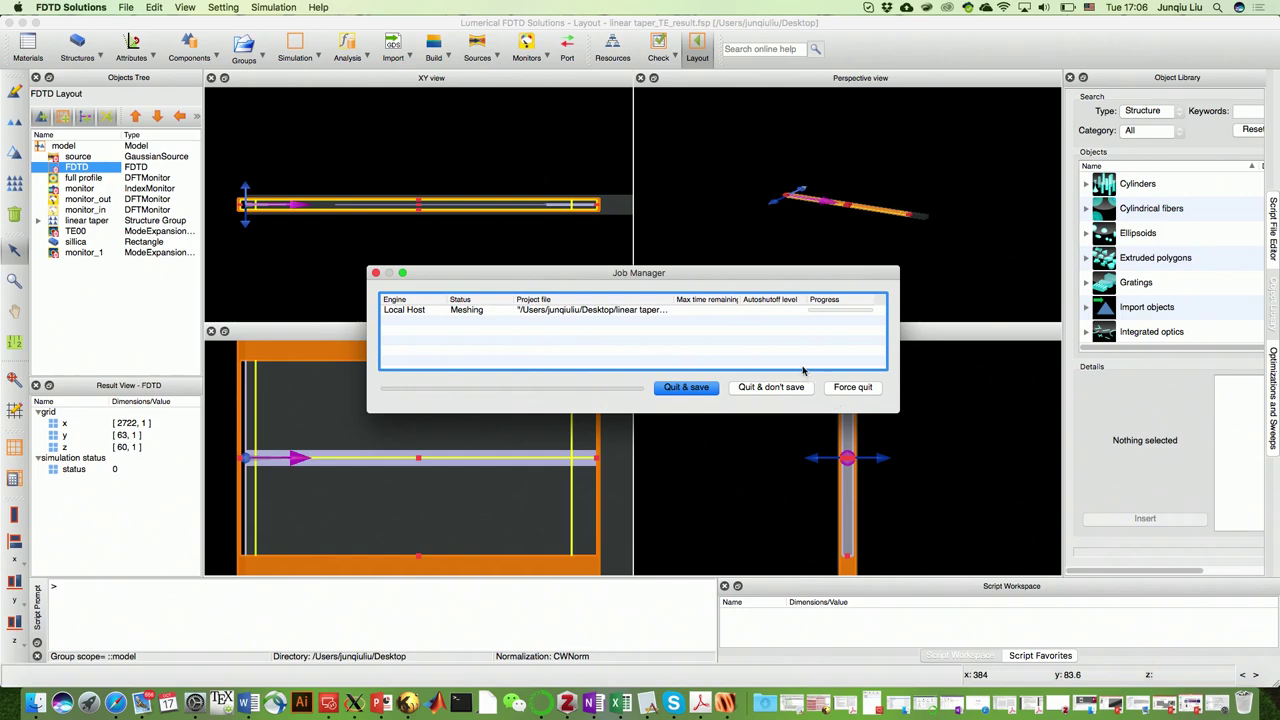
pyautogui.click(796, 389)
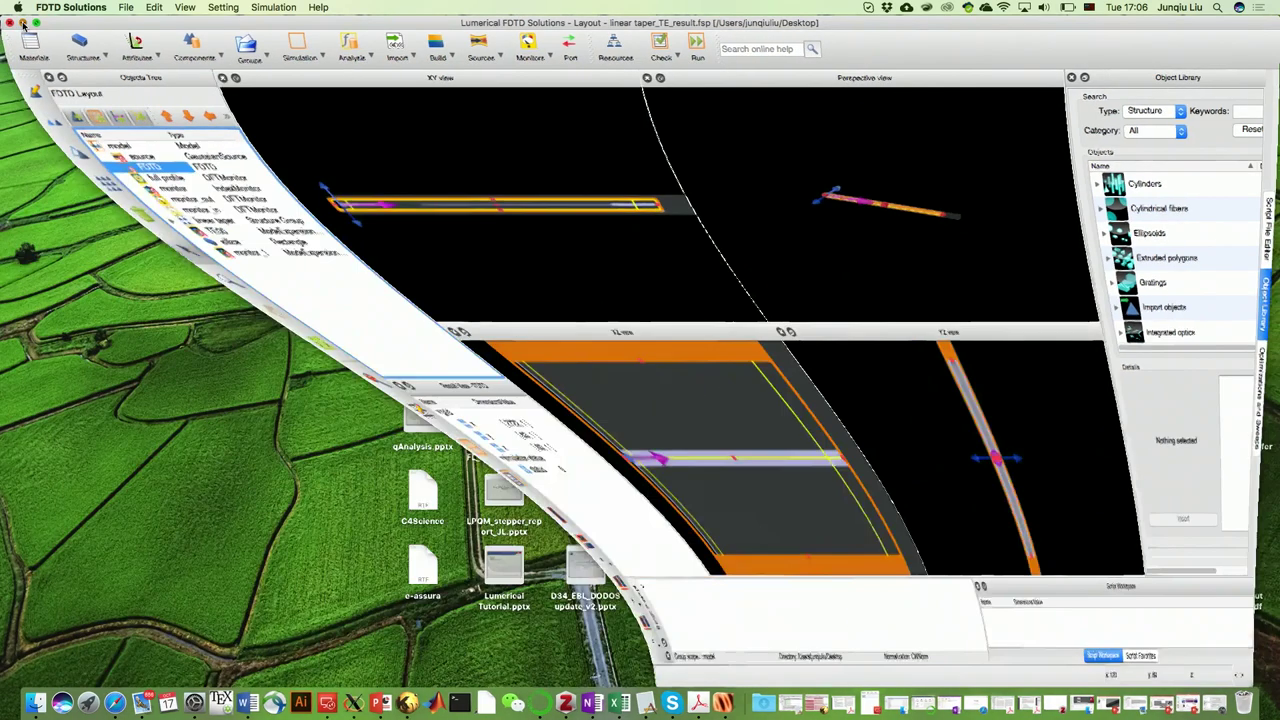
pyautogui.click(22, 22)
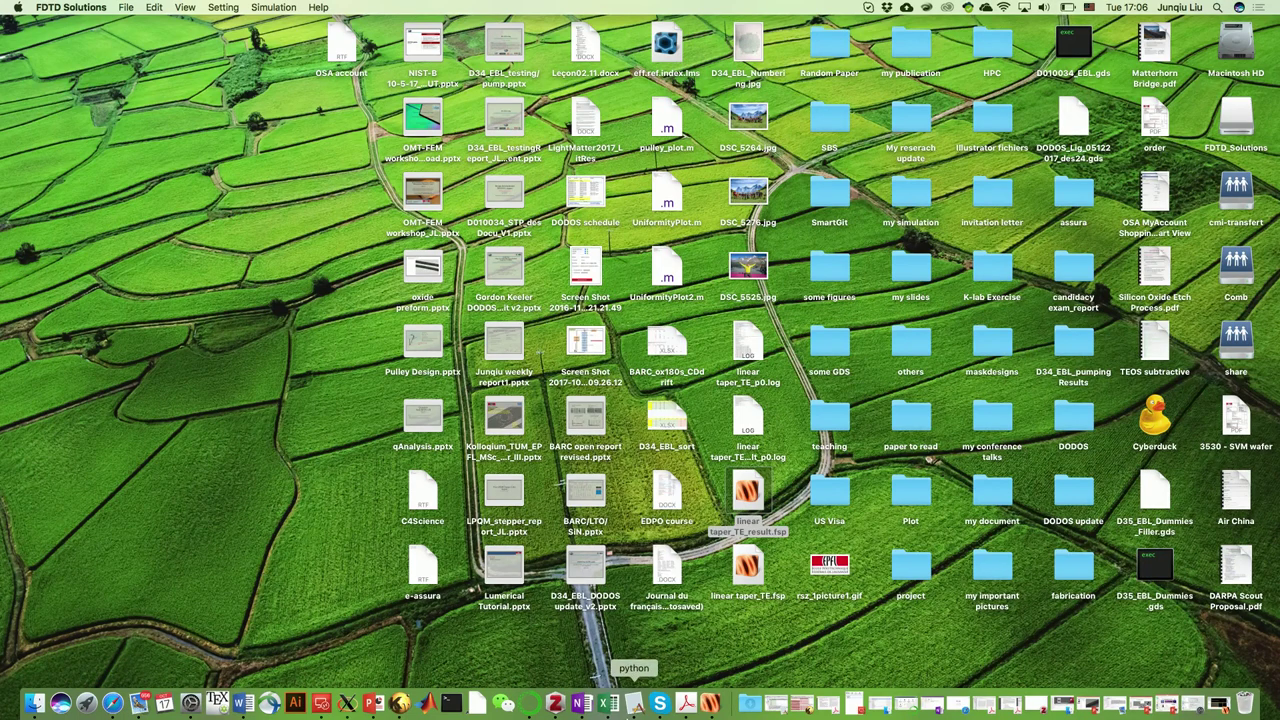
# Open the already simulated project linear taper_TE.fsp from the desktop and bring its window forward
pyautogui.click(748, 568)
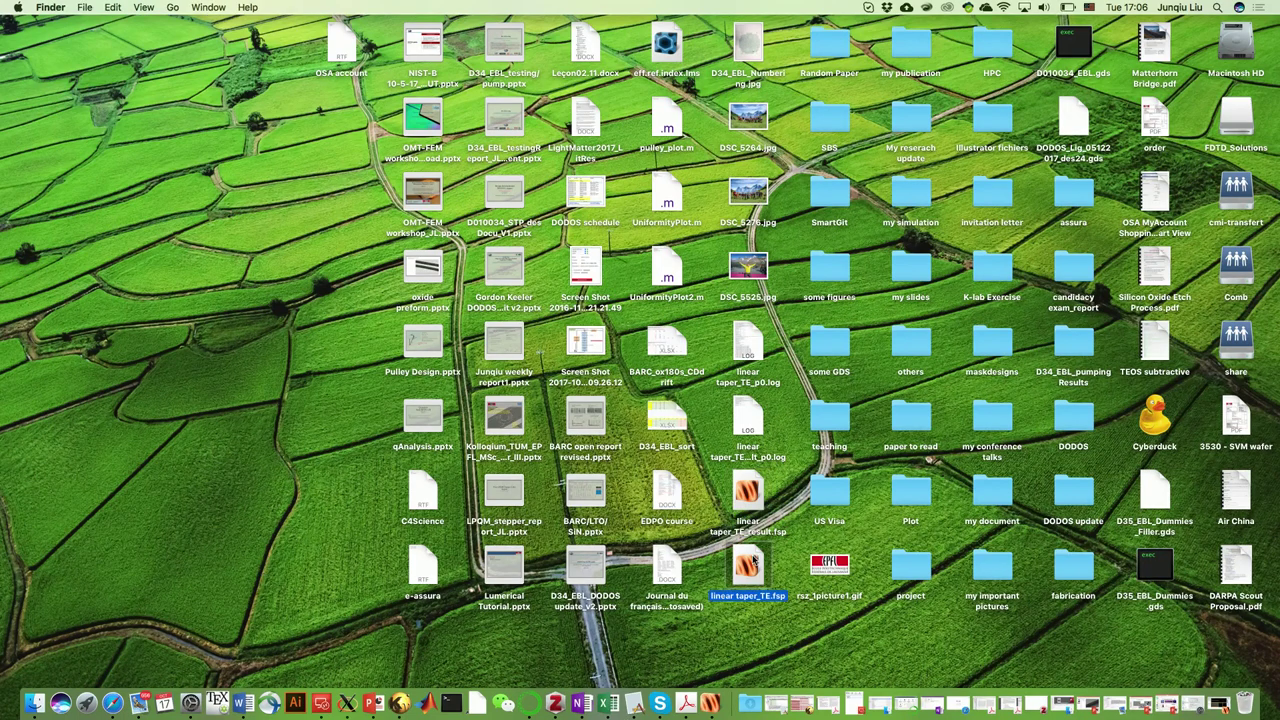
pyautogui.doubleClick(752, 563)
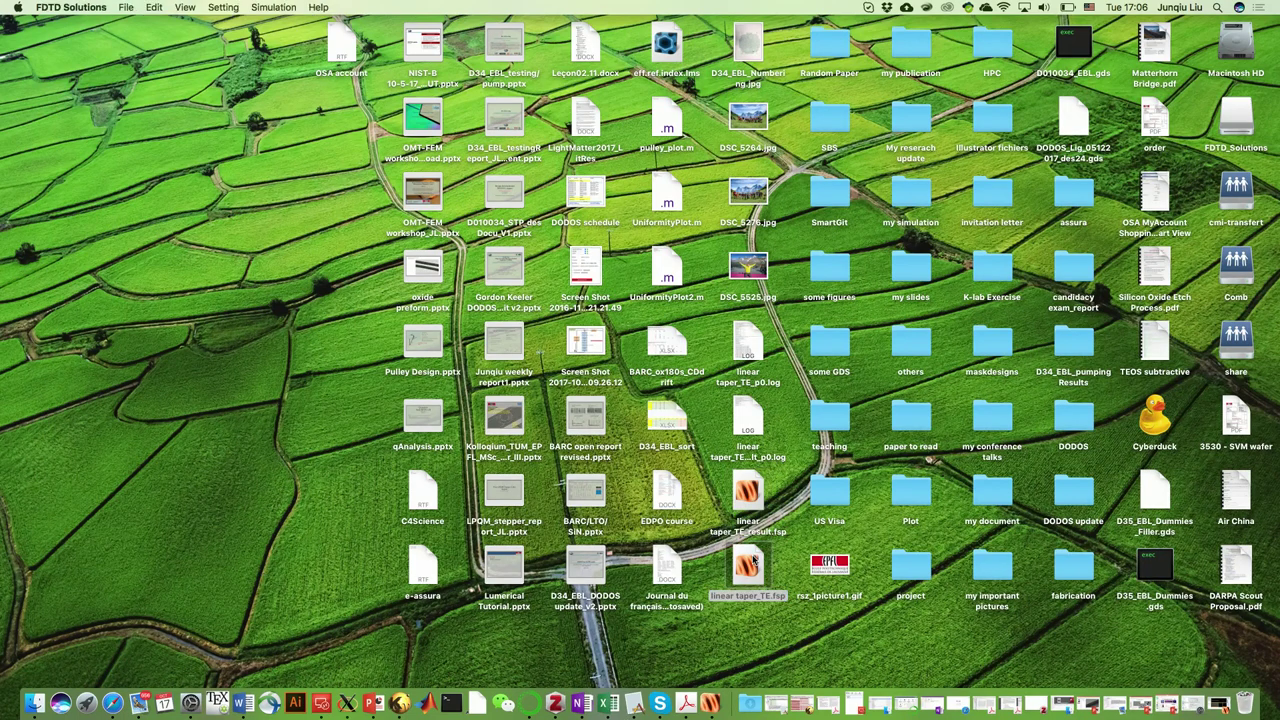
pyautogui.click(716, 703)
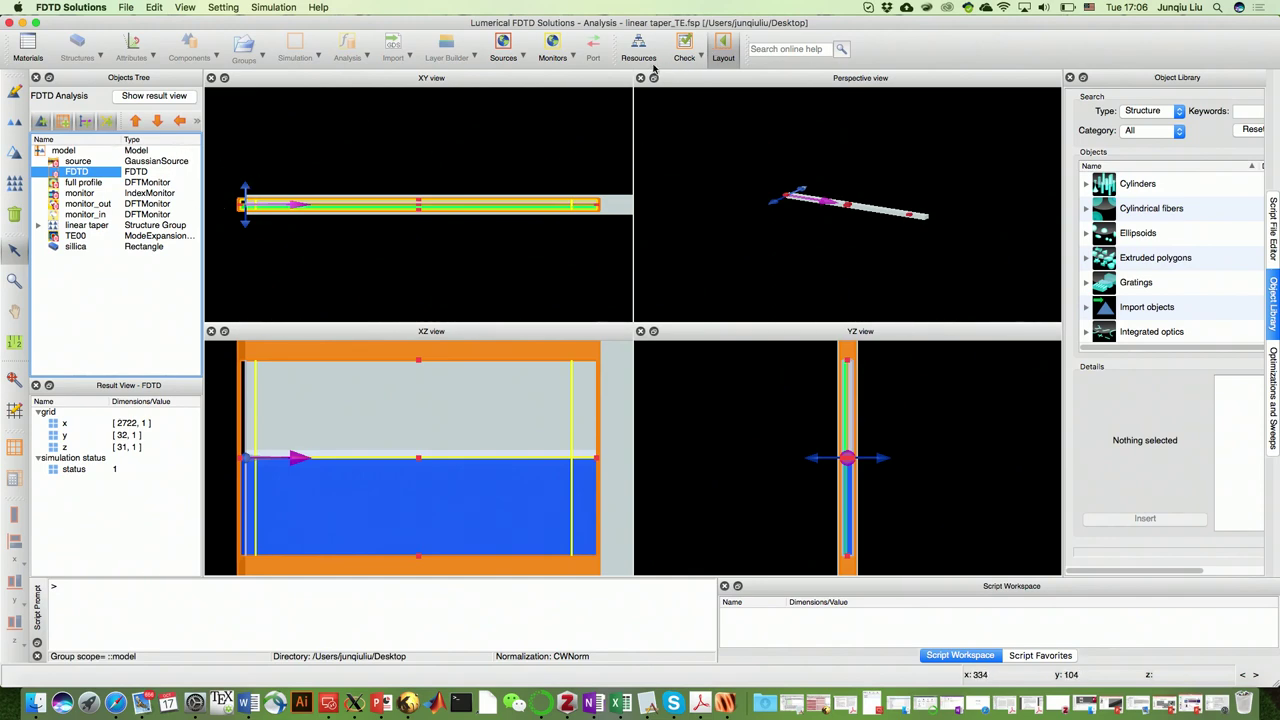
# Look at the general settings of the full profile monitor and close them without changes
pyautogui.rightClick(88, 184)
pyautogui.click(96, 186)
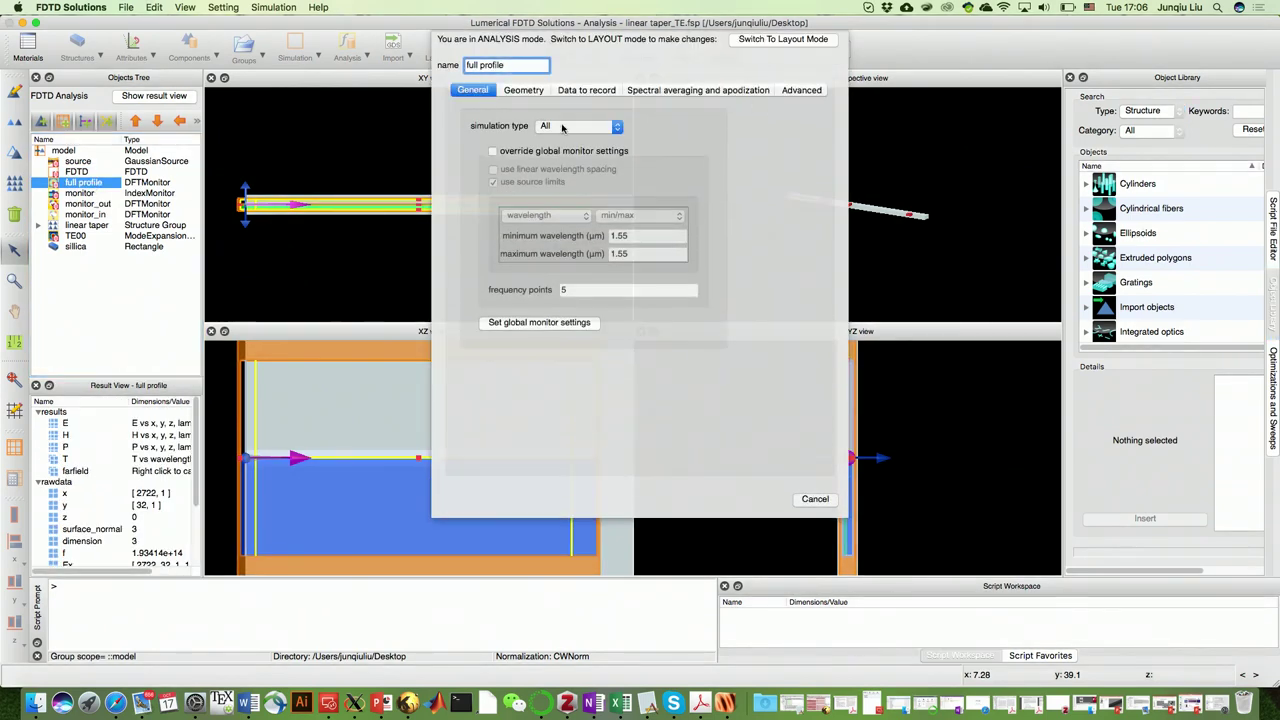
pyautogui.click(815, 499)
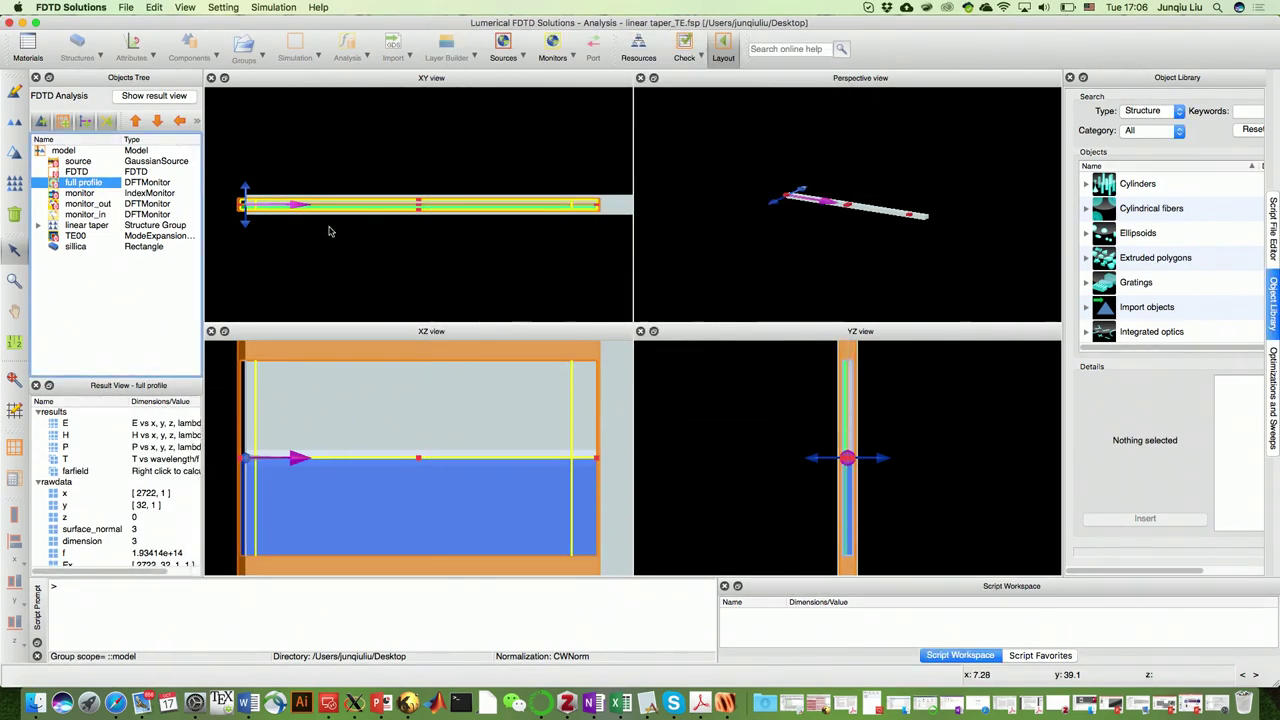
# Visualize the electric field E recorded by the full profile monitor
pyautogui.rightClick(79, 187)
pyautogui.click(61, 186)
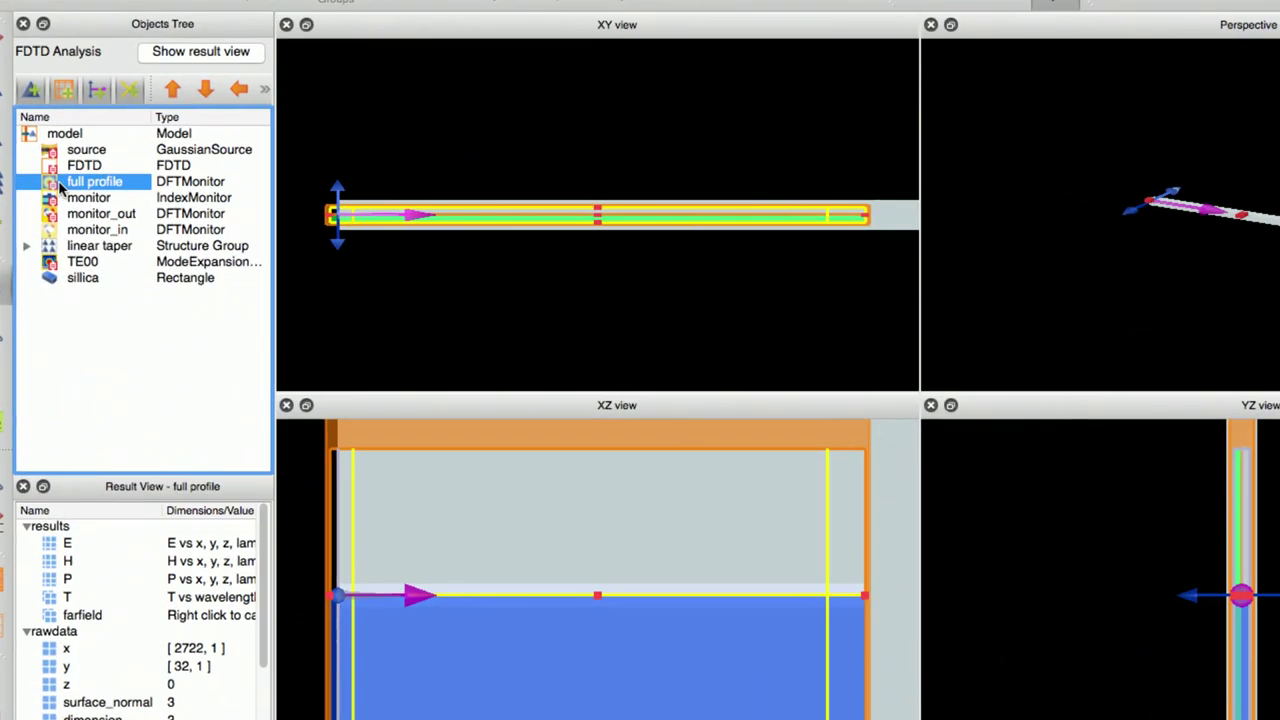
pyautogui.rightClick(60, 190)
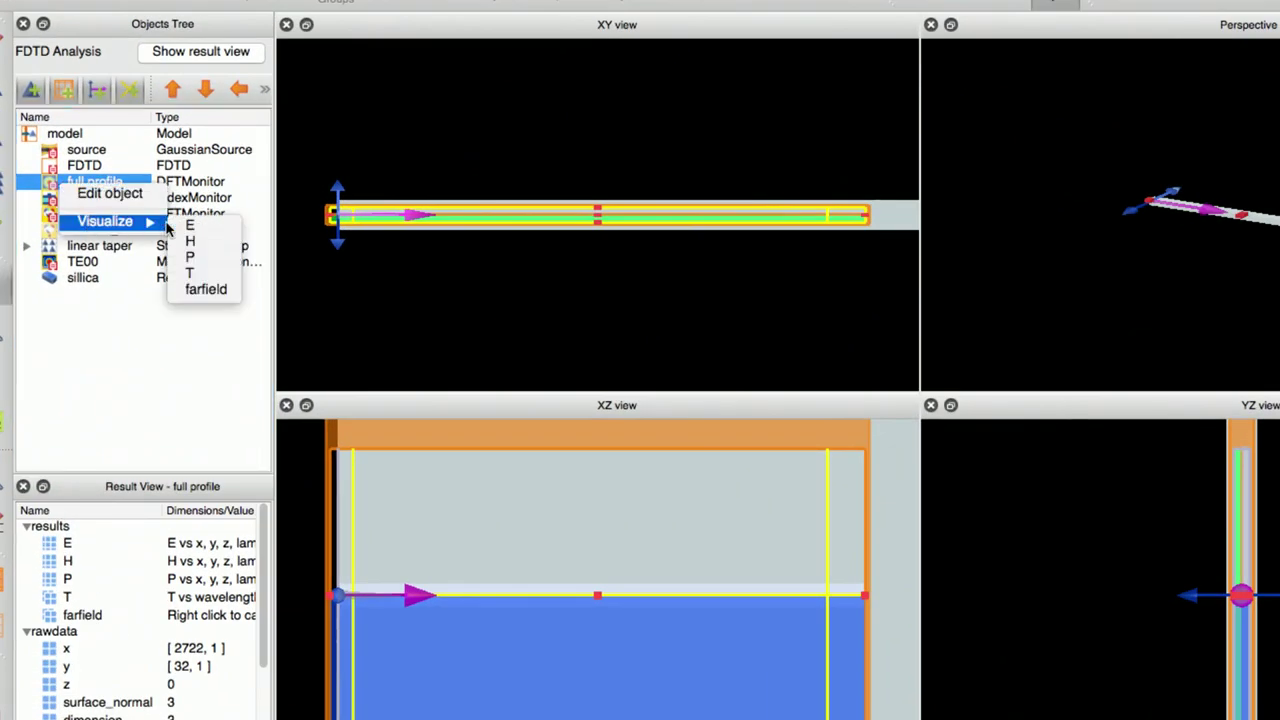
pyautogui.click(190, 224)
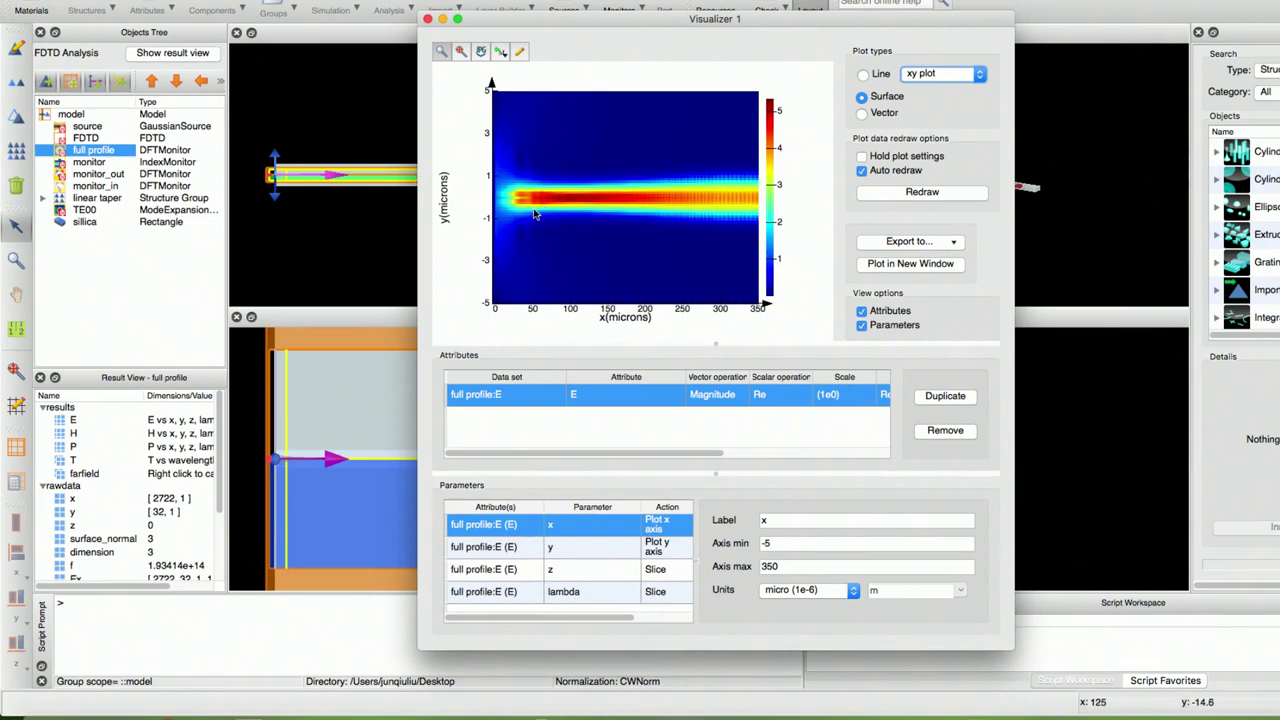
# Plot the E field map in a separate figure window, enlarge it for inspection and close it
pyautogui.click(928, 270)
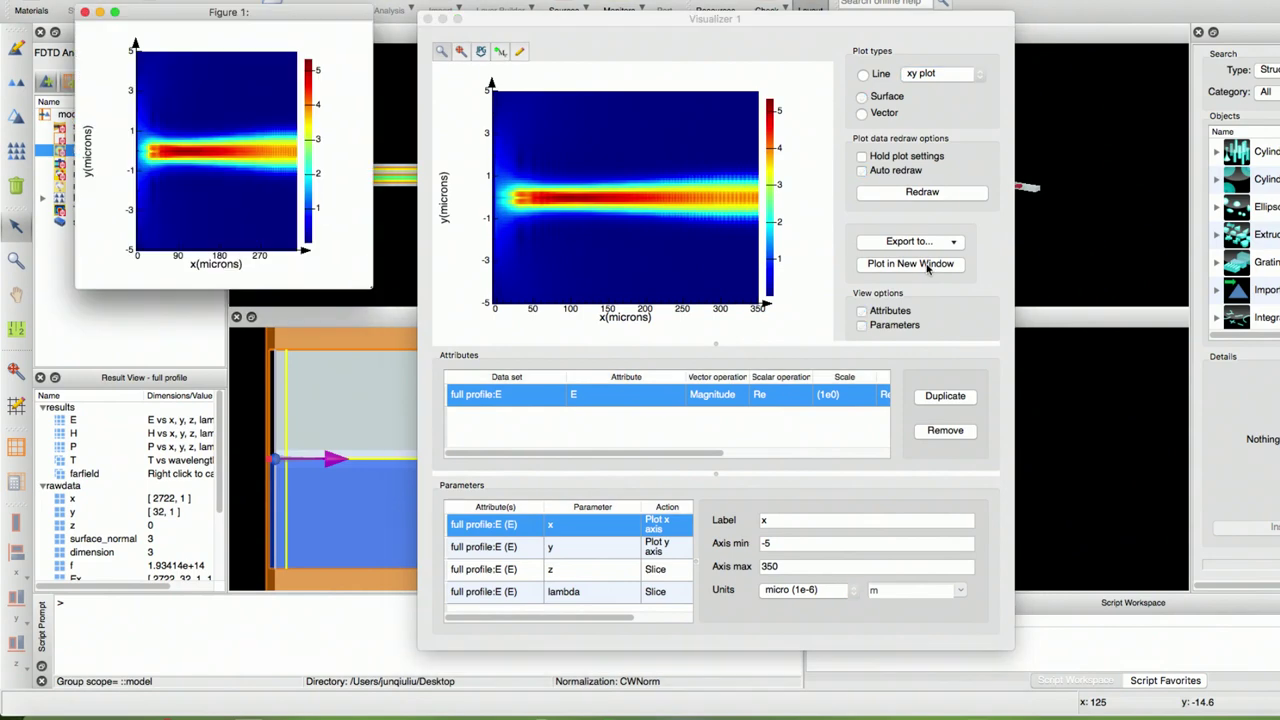
pyautogui.moveTo(374, 290); pyautogui.dragTo(985, 657)
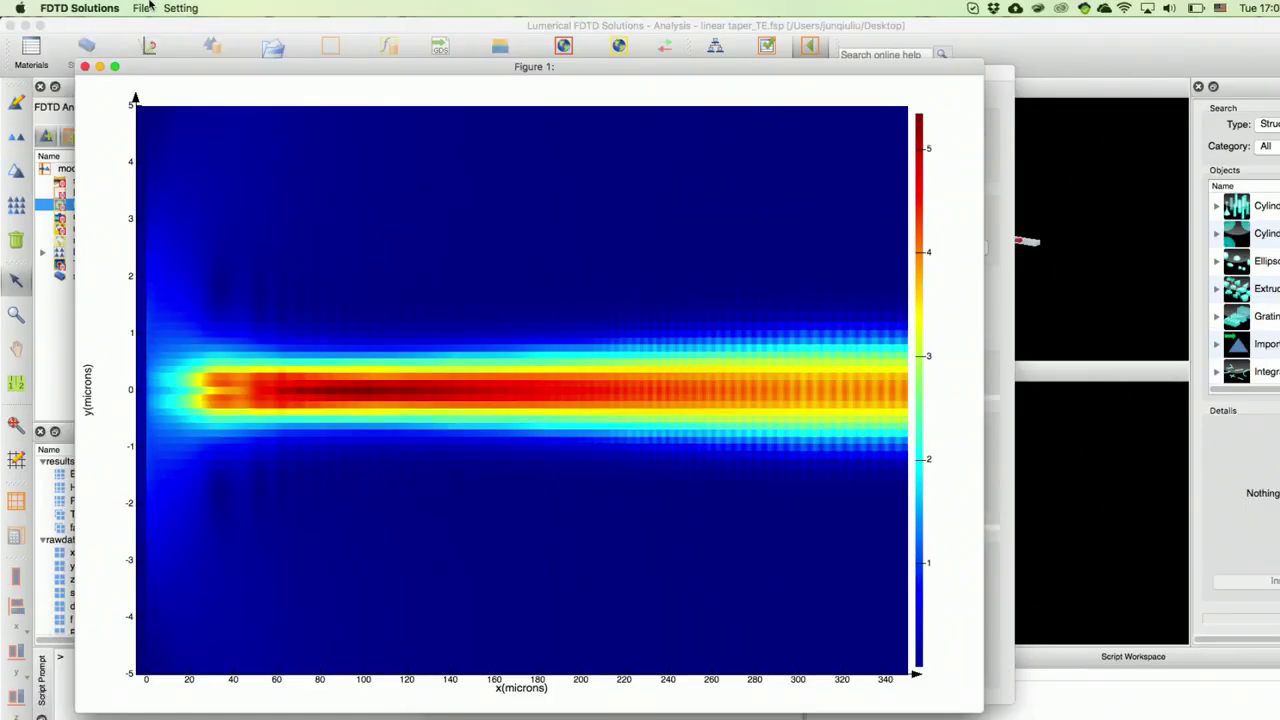
pyautogui.click(85, 67)
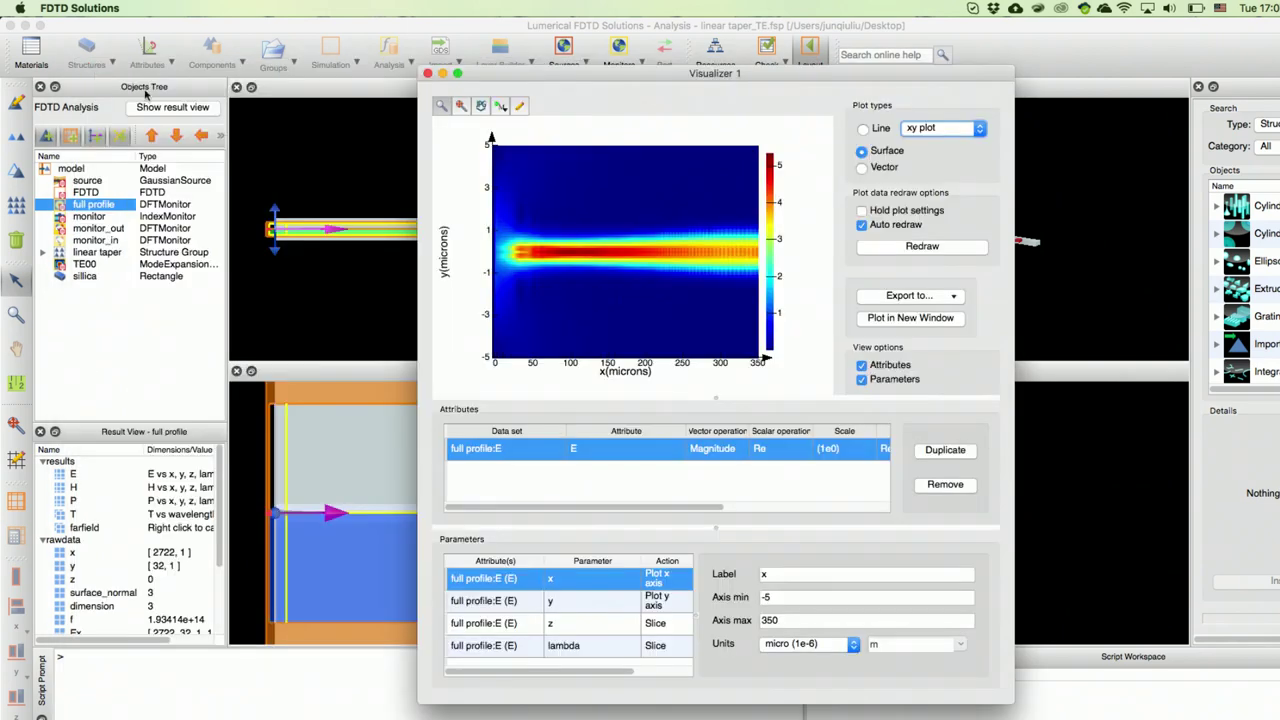
# Plot the E field in a new enlarged figure again, examine propagation along the taper, and minimise the figure and visualizer
pyautogui.click(915, 129)
pyautogui.click(921, 128)
pyautogui.click(880, 318)
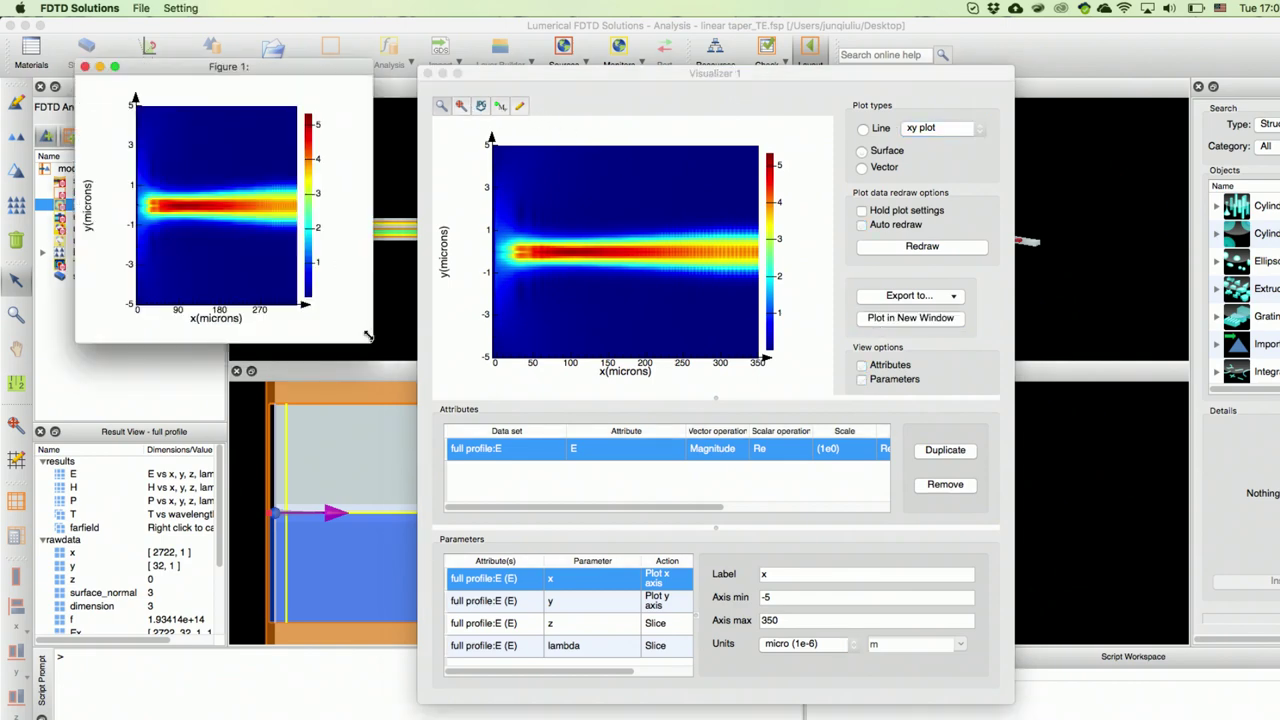
pyautogui.moveTo(371, 342); pyautogui.dragTo(1027, 651)
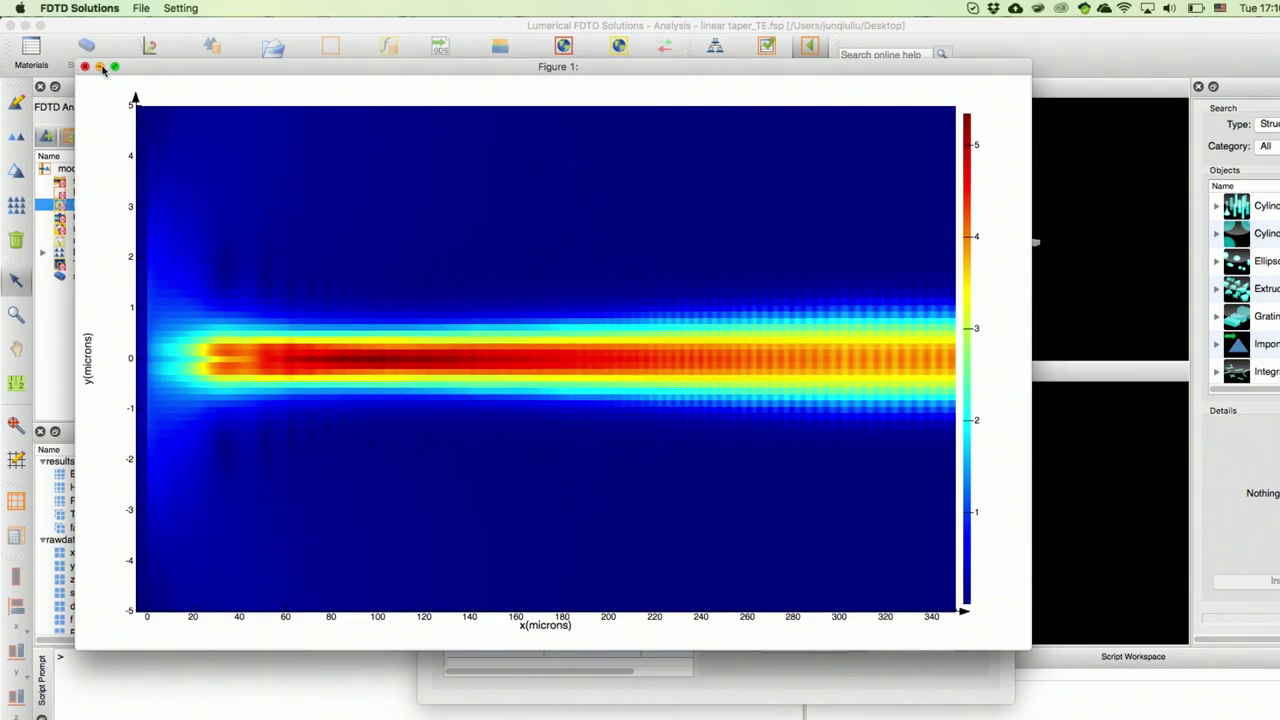
pyautogui.click(100, 67)
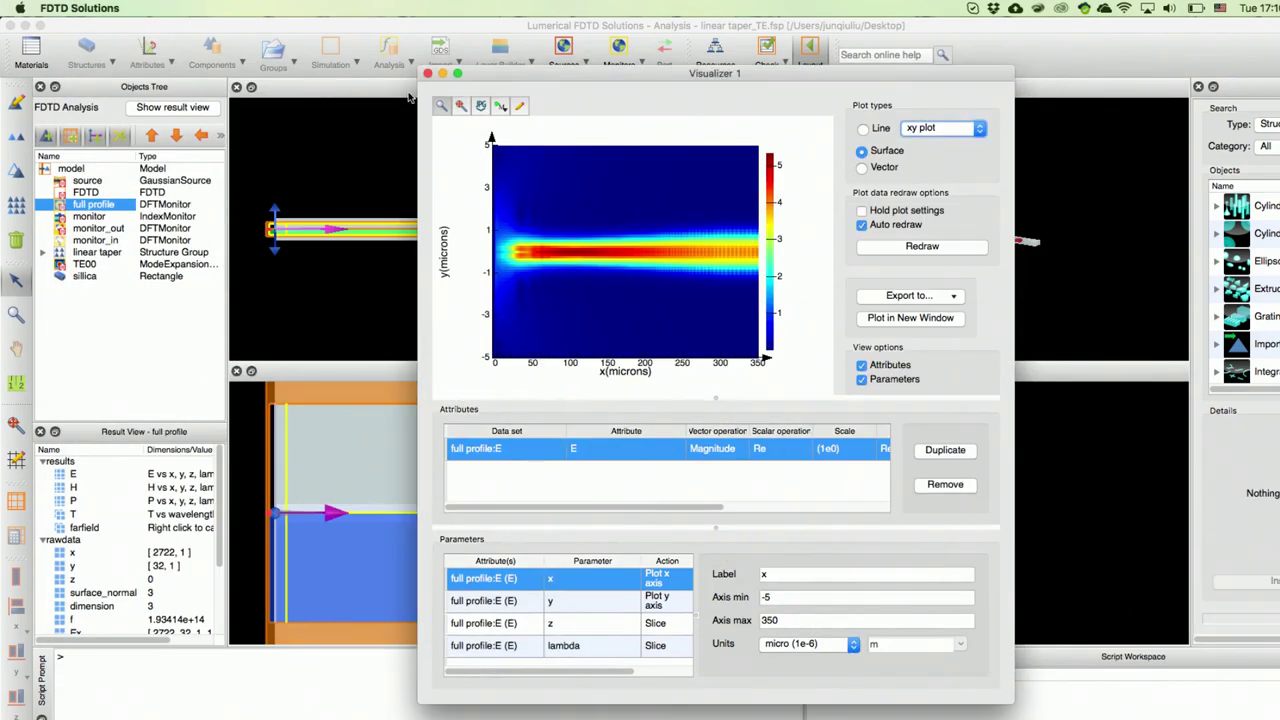
pyautogui.click(442, 73)
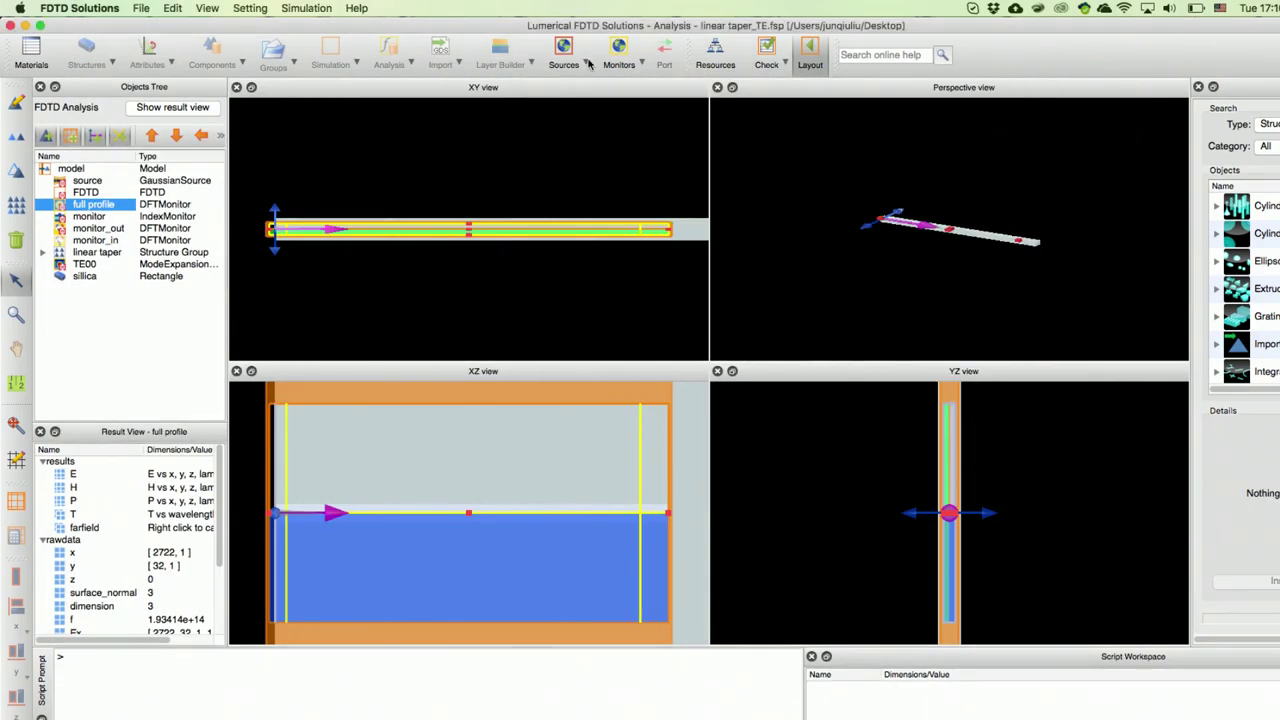
pyautogui.click(643, 62)
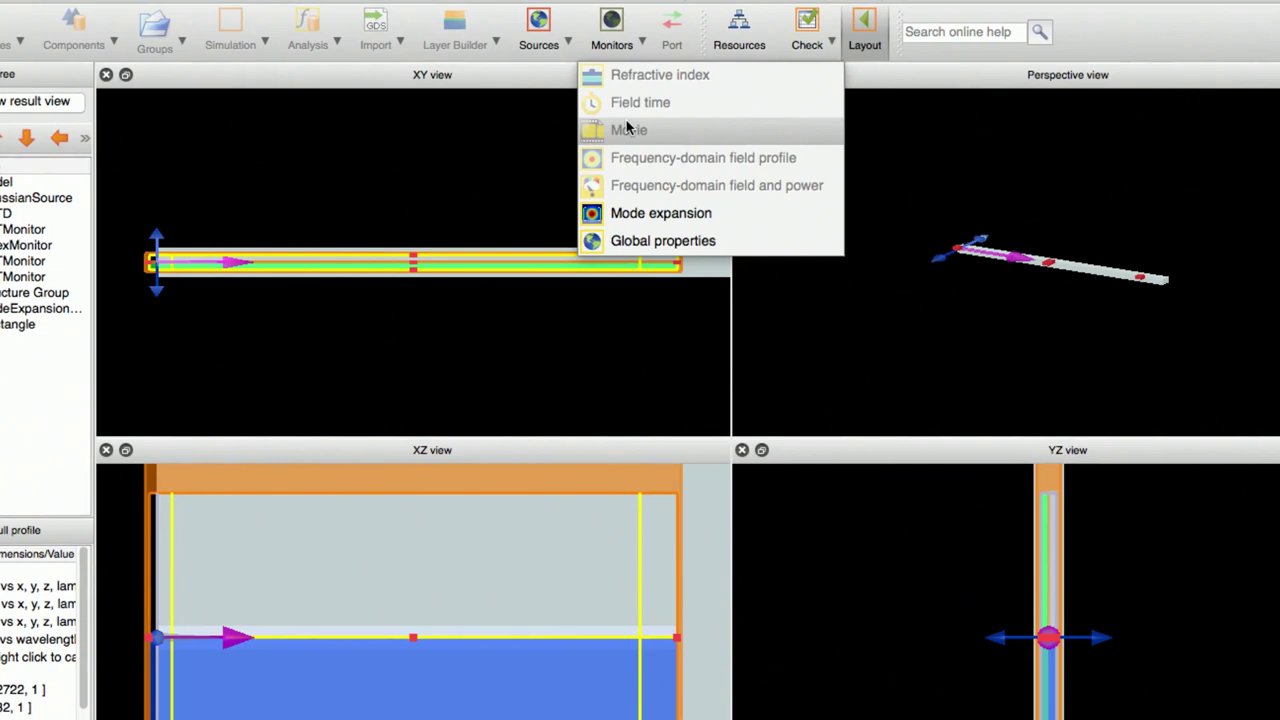
pyautogui.click(626, 129)
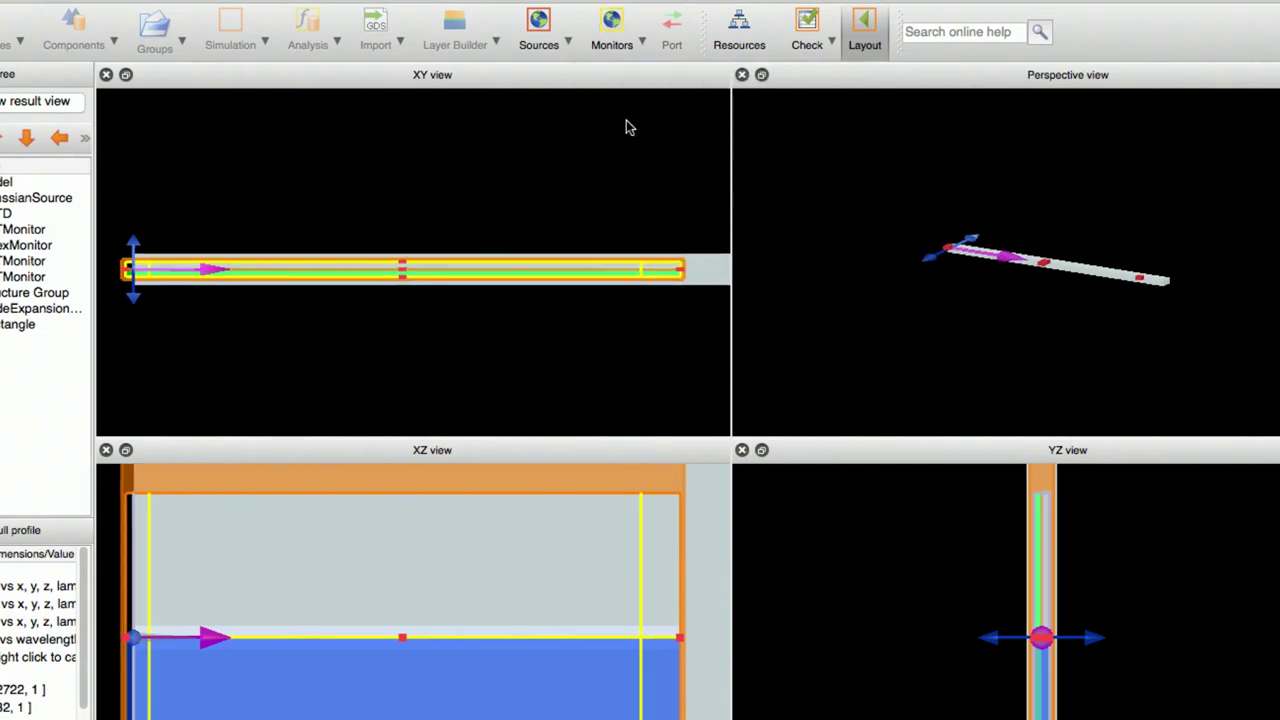
pyautogui.click(644, 42)
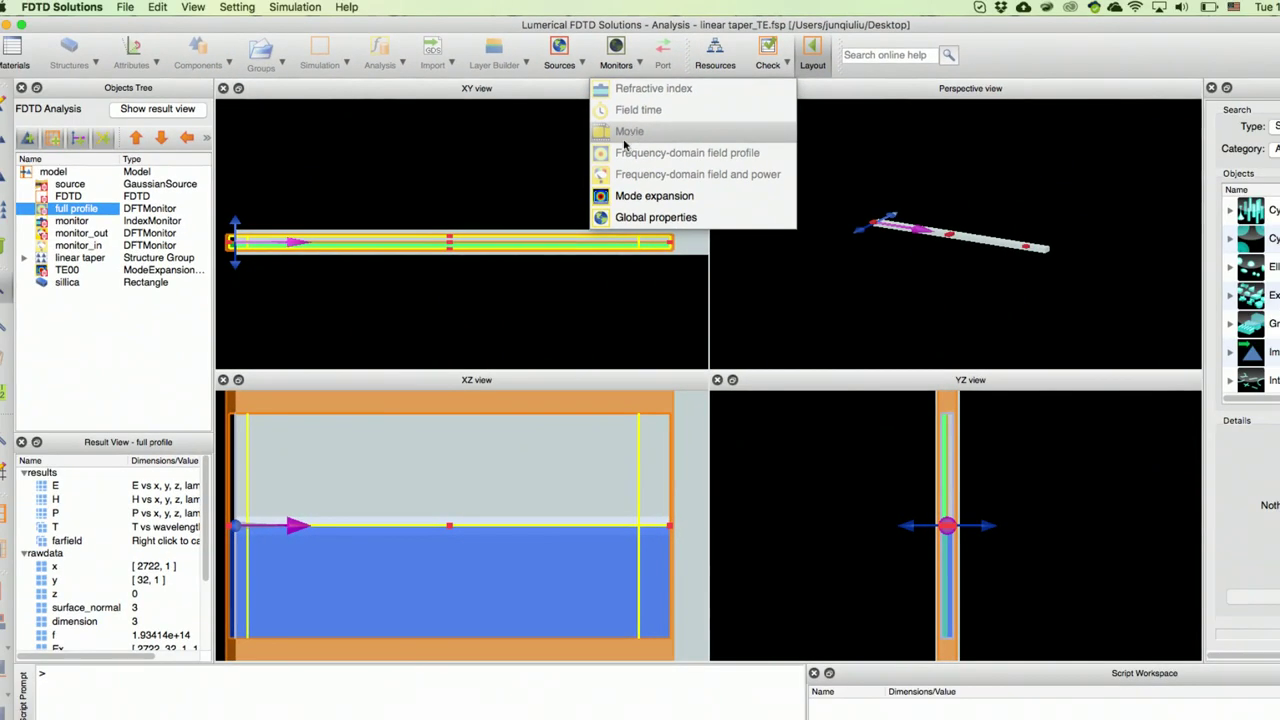
# Visualize the transmission T recorded by monitor_out against wavelength and close the plot
pyautogui.click(82, 221)
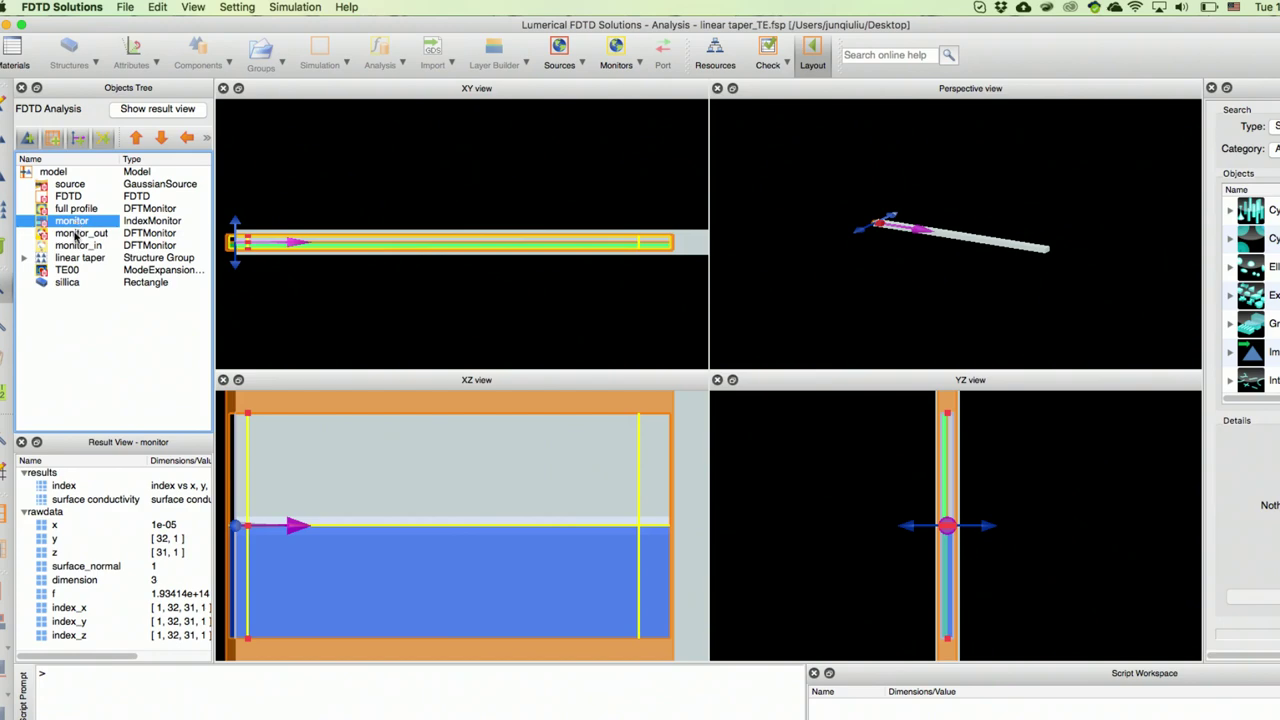
pyautogui.click(75, 233)
pyautogui.rightClick(75, 233)
pyautogui.moveTo(102, 265)
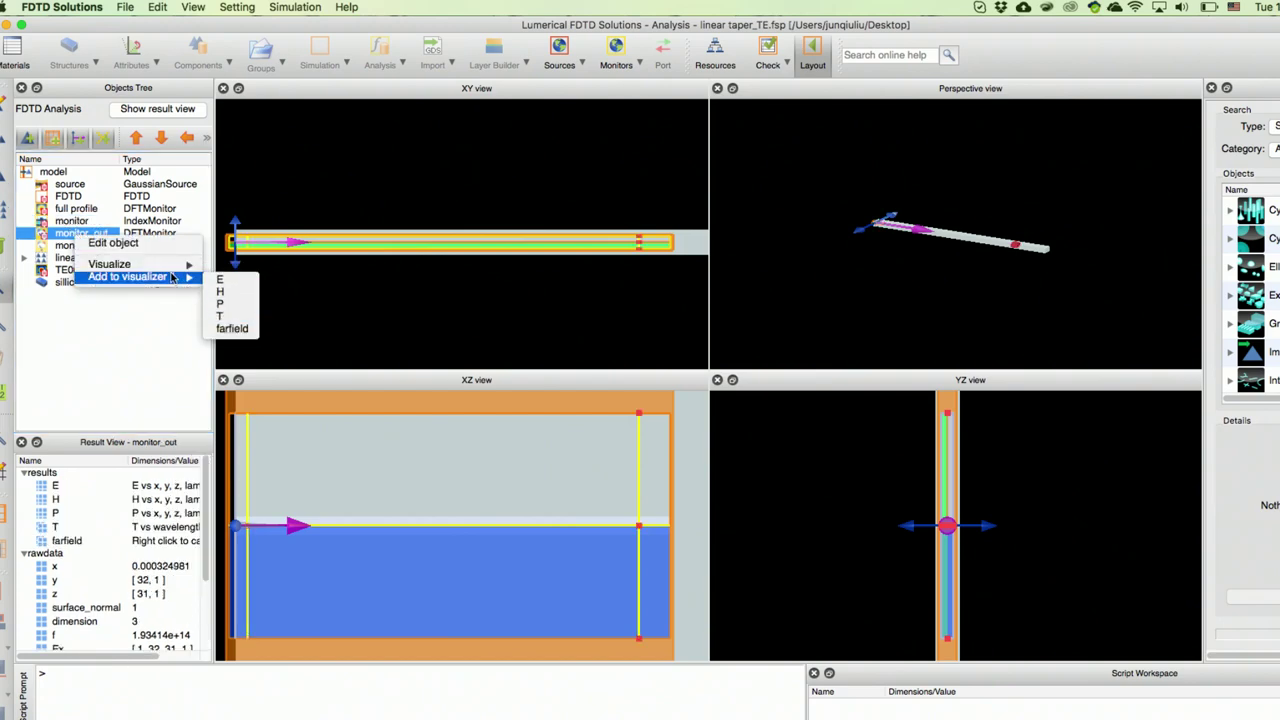
pyautogui.press('Escape')
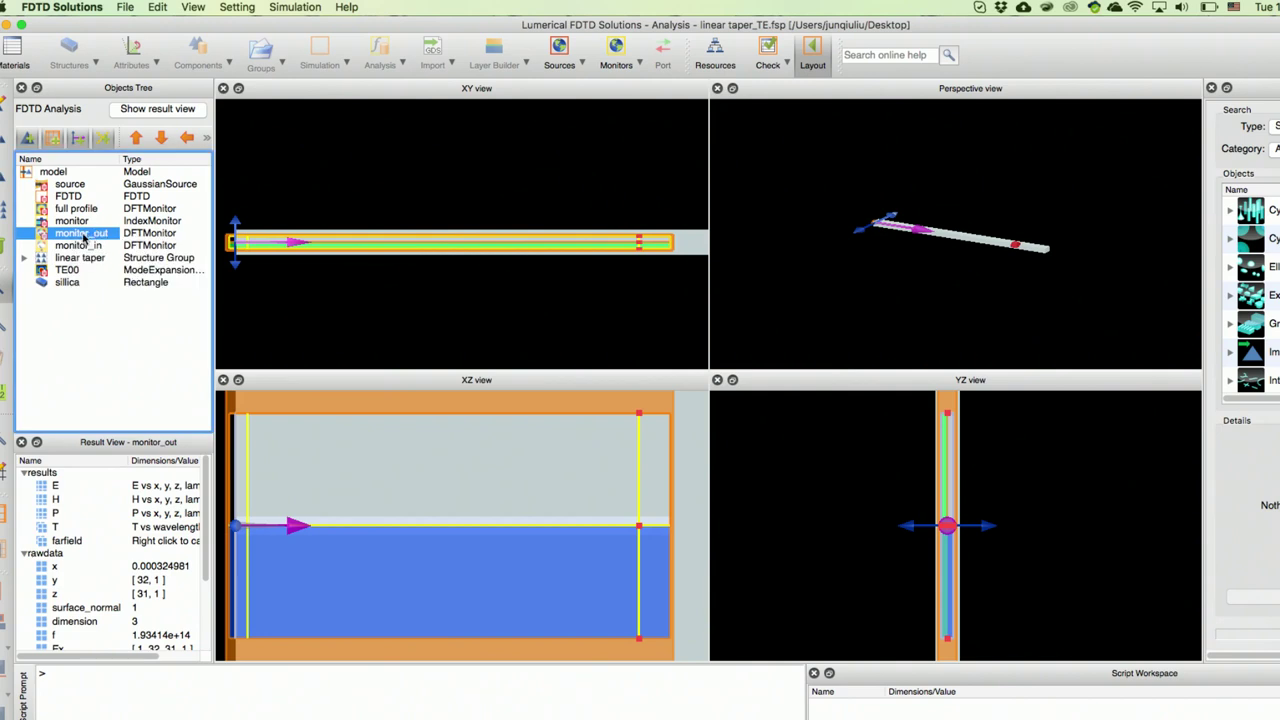
pyautogui.rightClick(84, 235)
pyautogui.moveTo(112, 265)
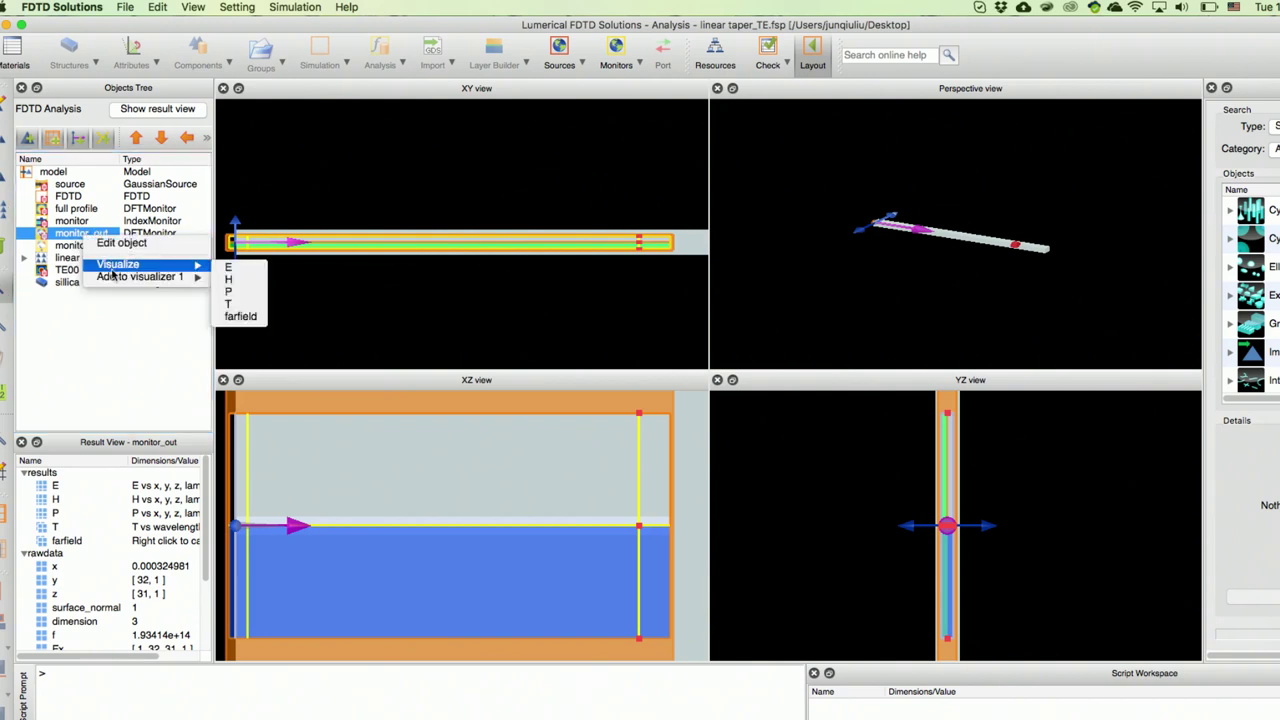
pyautogui.click(231, 303)
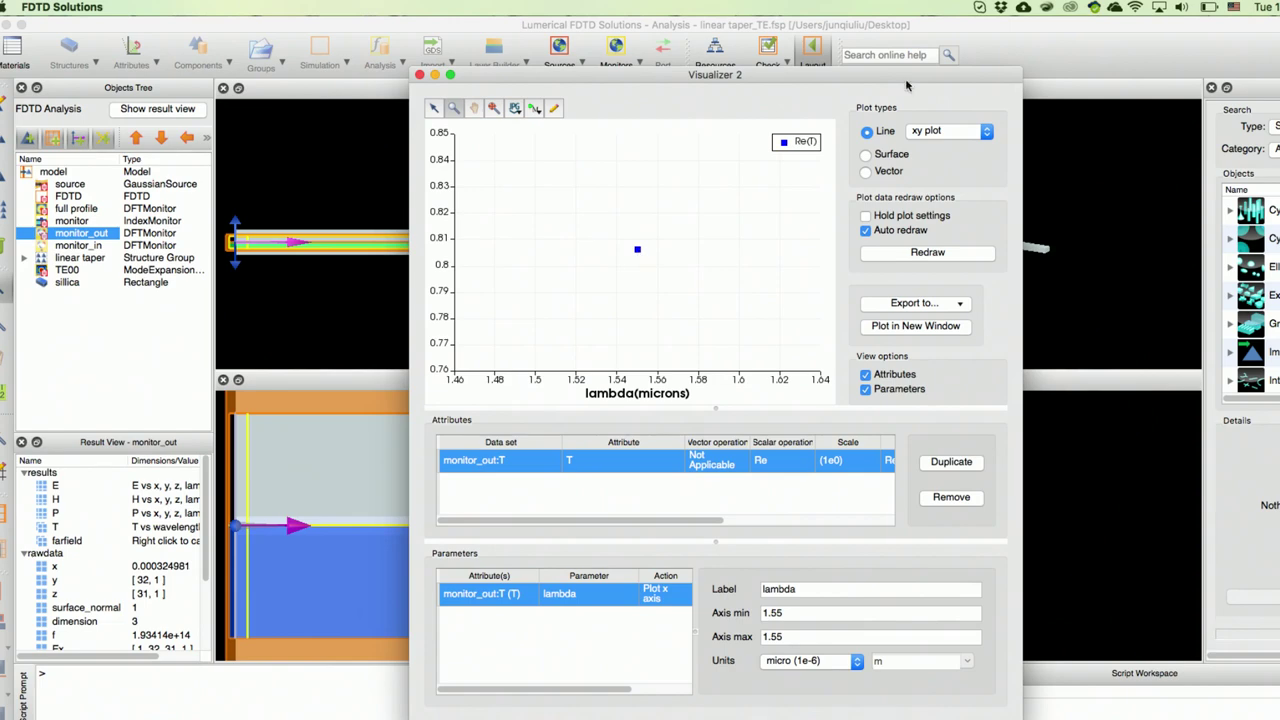
pyautogui.click(420, 76)
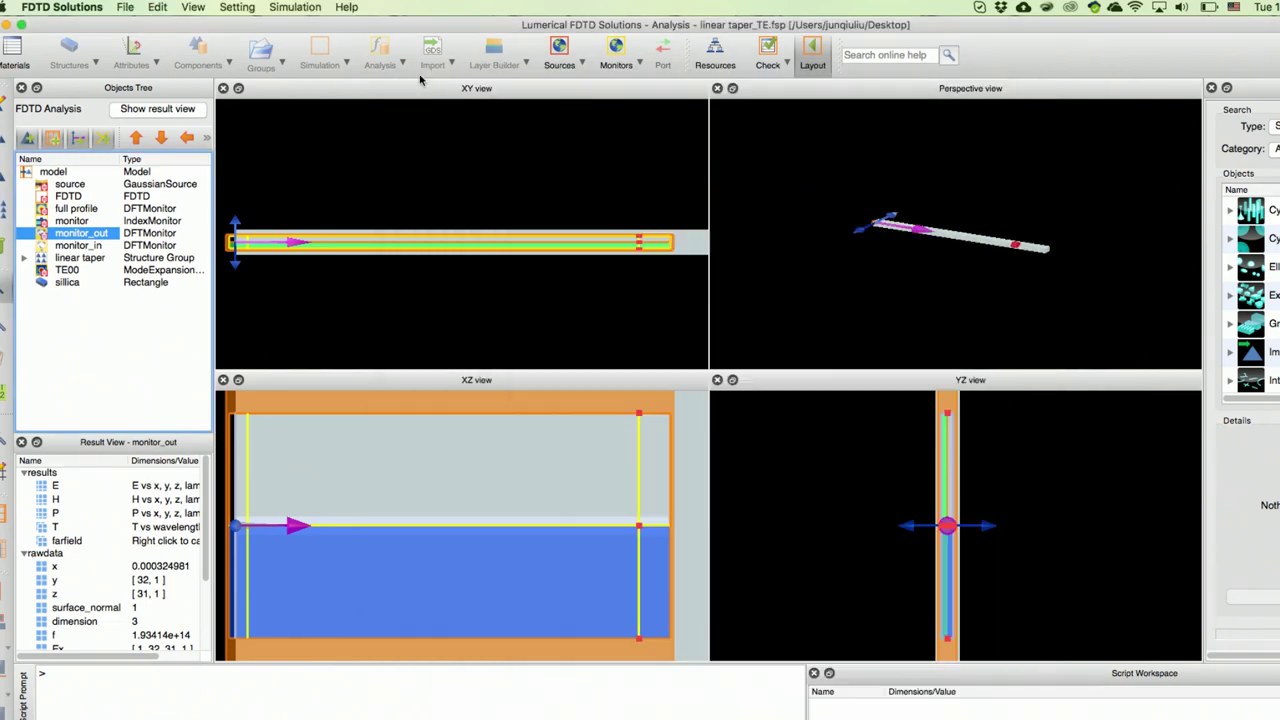
# Visualize the modal expansion result "expansion for" of the TE00 mode expansion monitor
pyautogui.click(81, 248)
pyautogui.rightClick(92, 252)
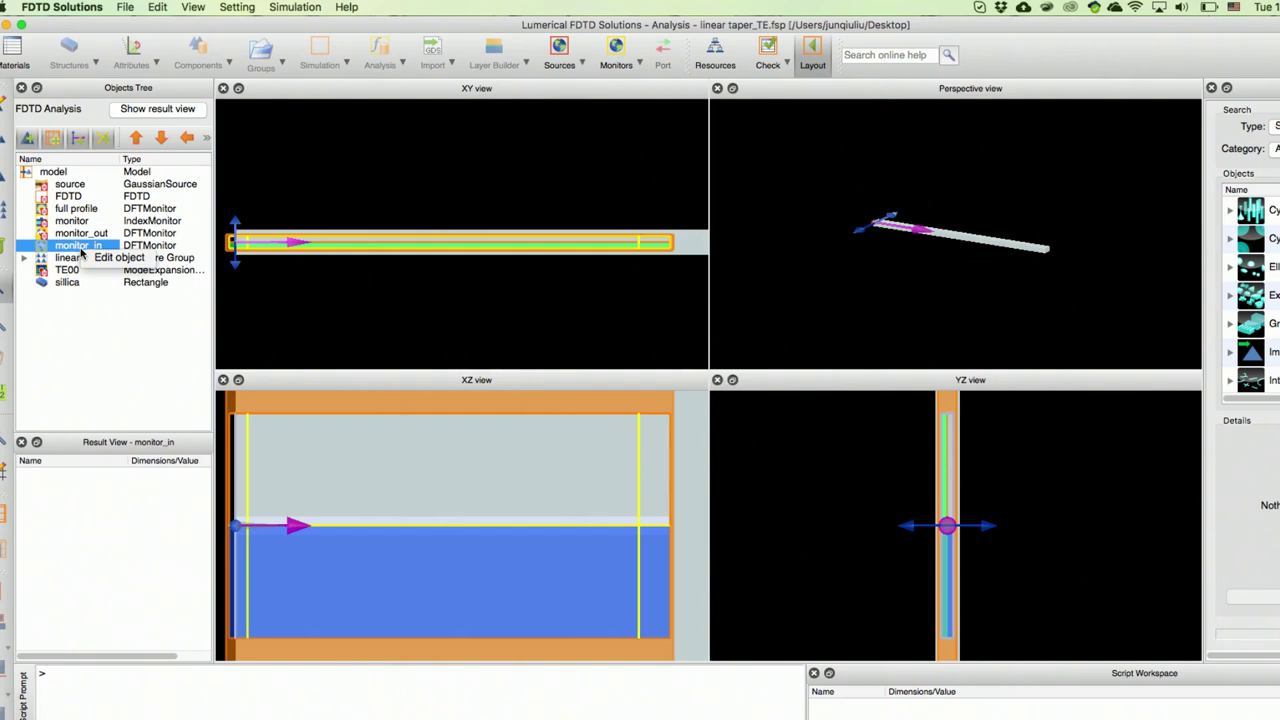
pyautogui.keyDown('shift'); pyautogui.click(55, 270); pyautogui.keyUp('shift')
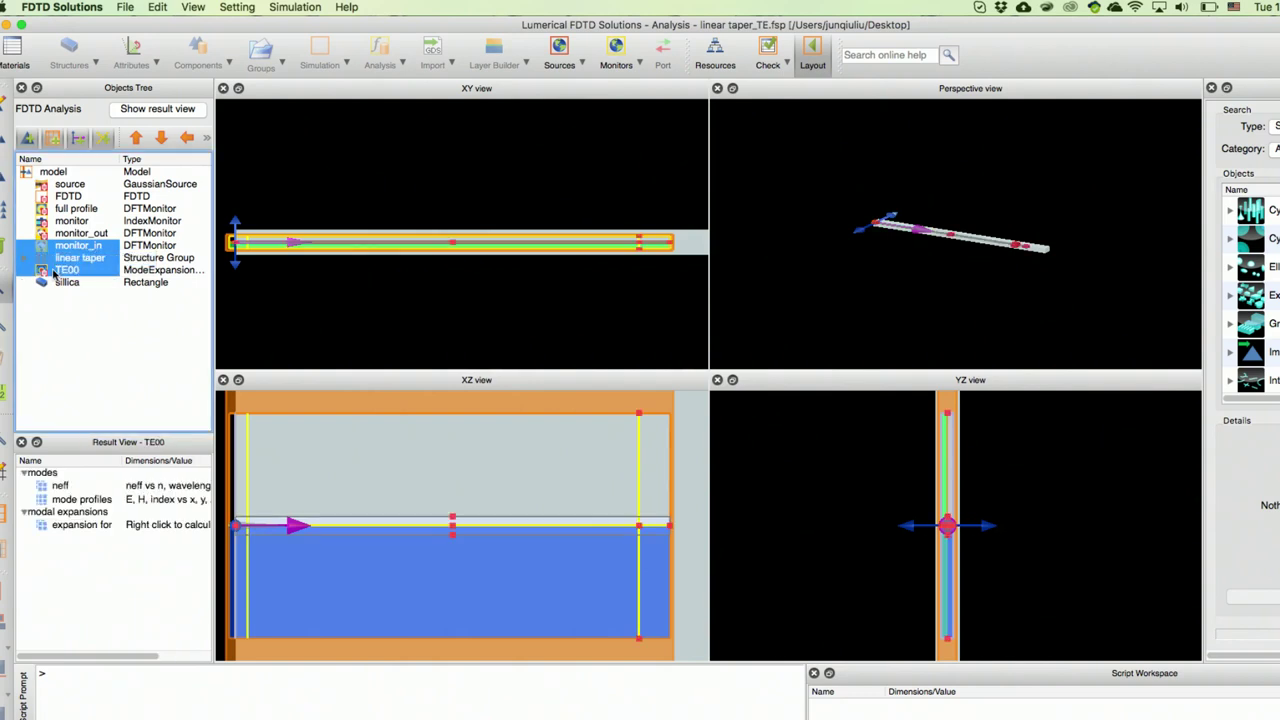
pyautogui.click(55, 272)
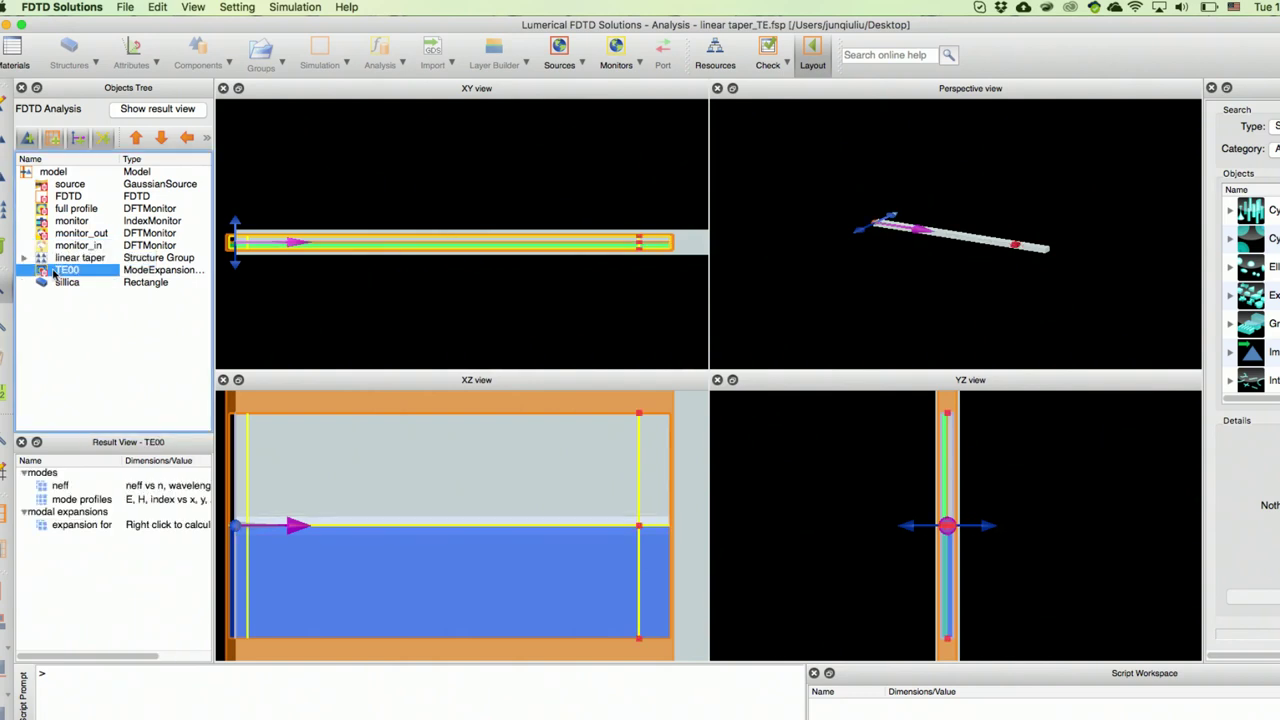
pyautogui.rightClick(55, 272)
pyautogui.moveTo(172, 311)
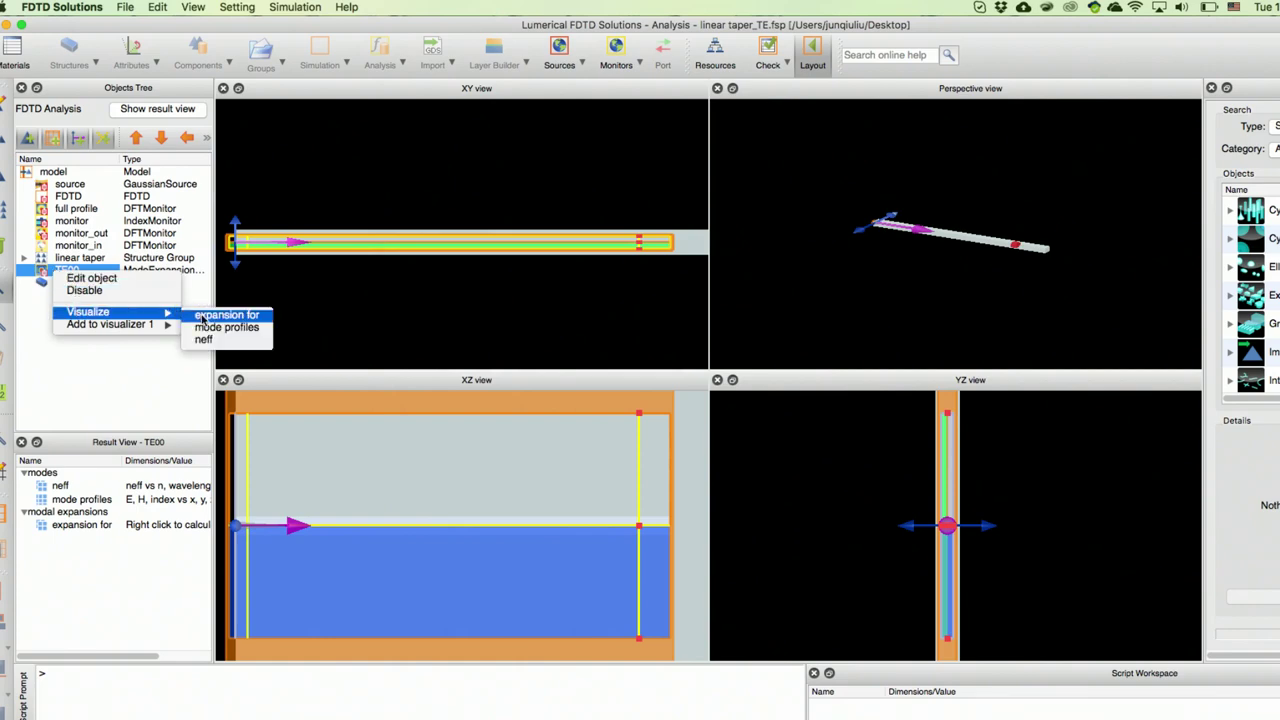
pyautogui.click(203, 316)
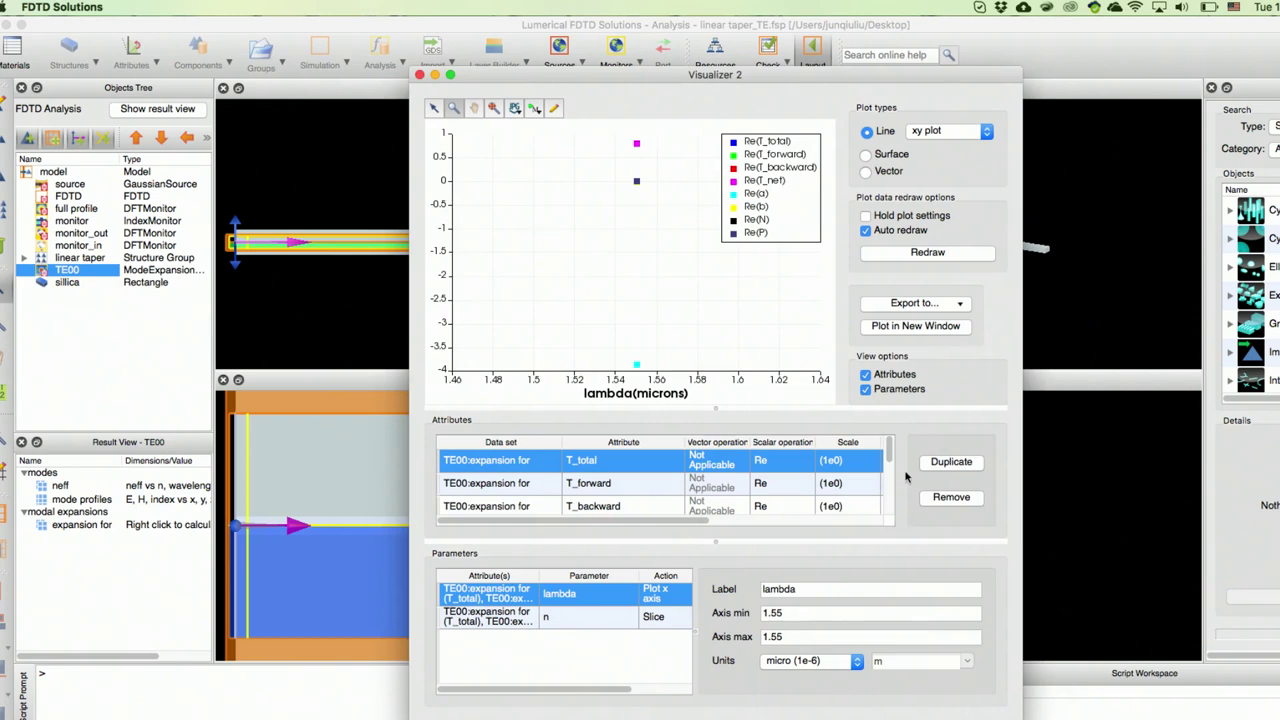
# Remove the P, N, b, a and T_backward attributes from the expansion plot and examine the T_total point
pyautogui.moveTo(889, 450); pyautogui.dragTo(895, 515)
pyautogui.click(834, 506)
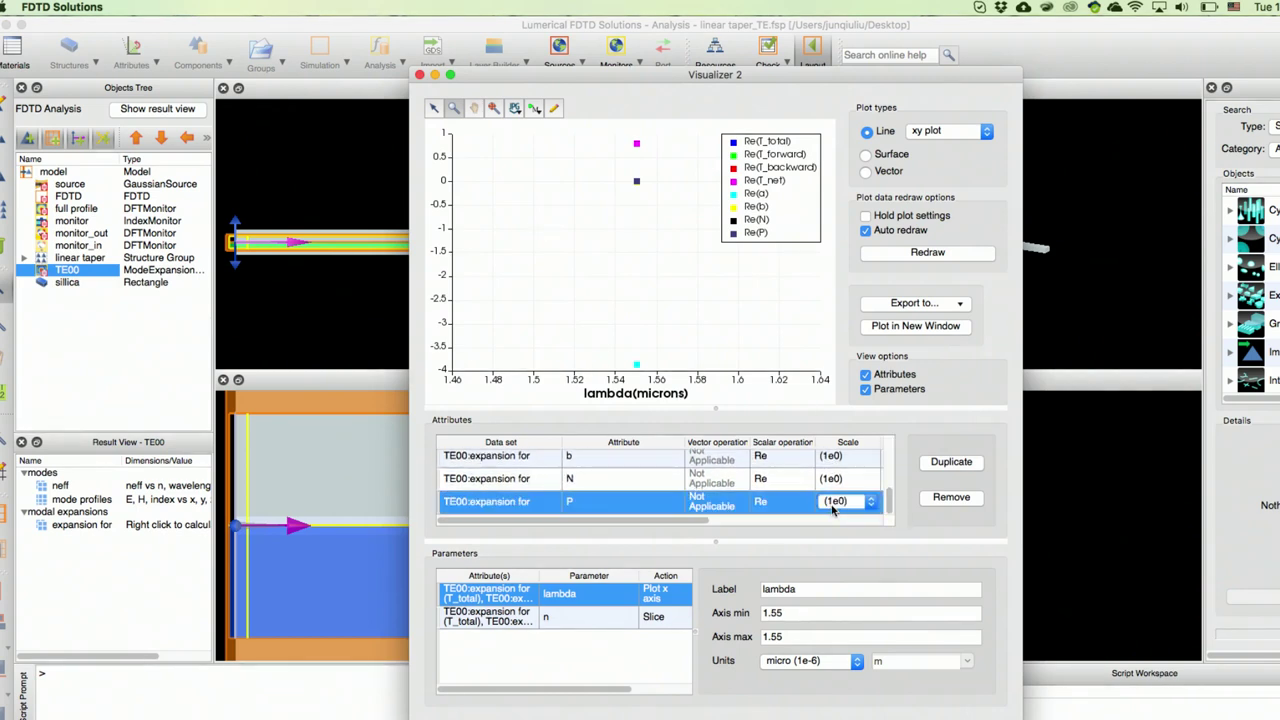
pyautogui.click(949, 497)
pyautogui.click(949, 497)
pyautogui.click(949, 497)
pyautogui.click(949, 497)
pyautogui.click(810, 478)
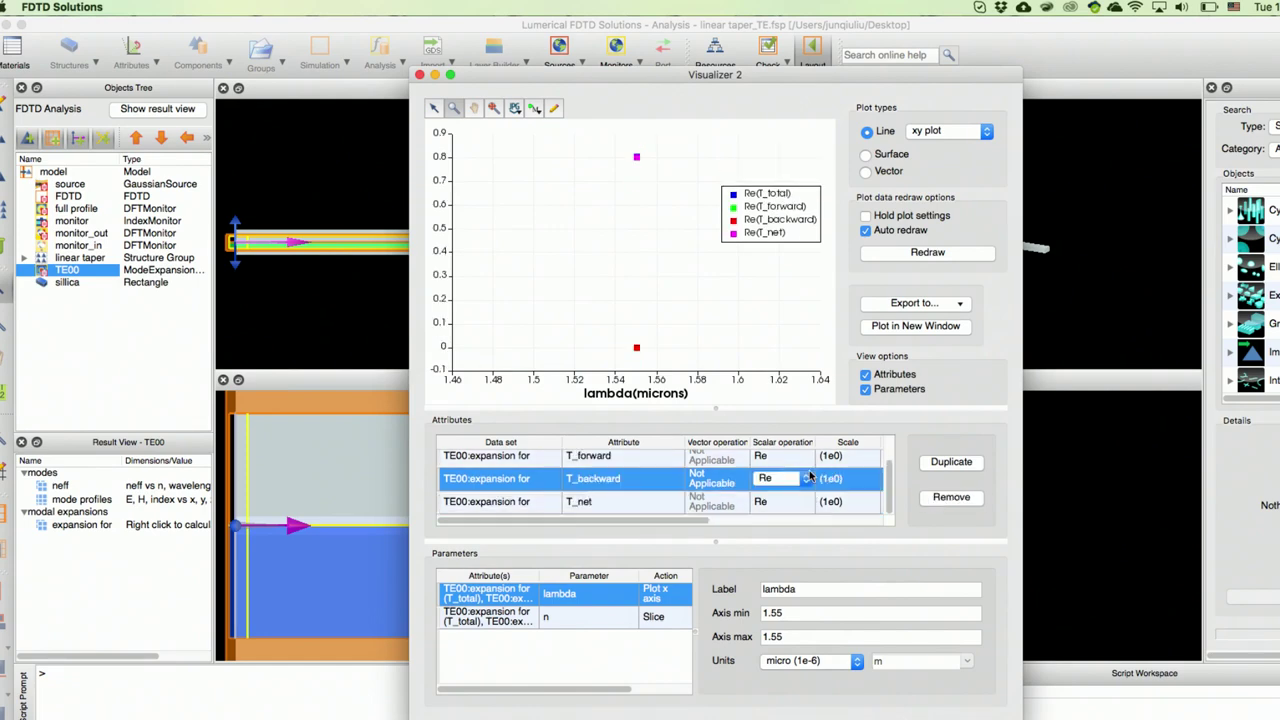
pyautogui.click(930, 499)
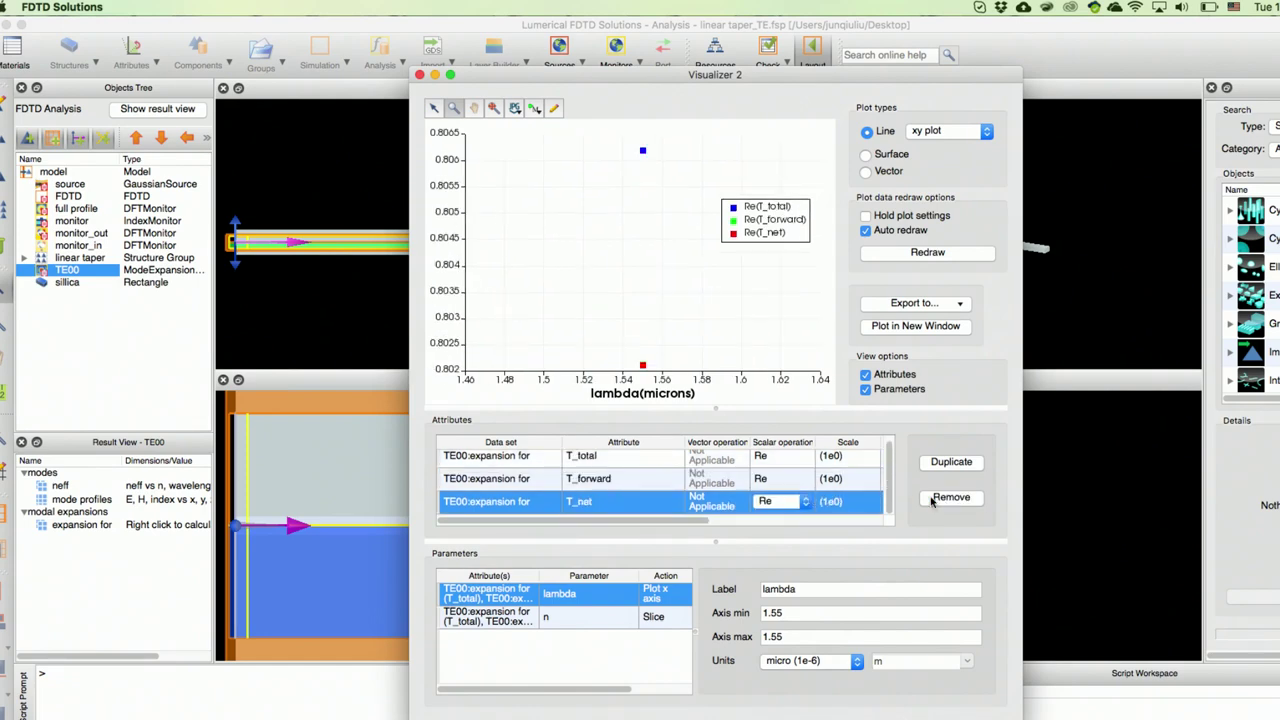
pyautogui.moveTo(642, 148)
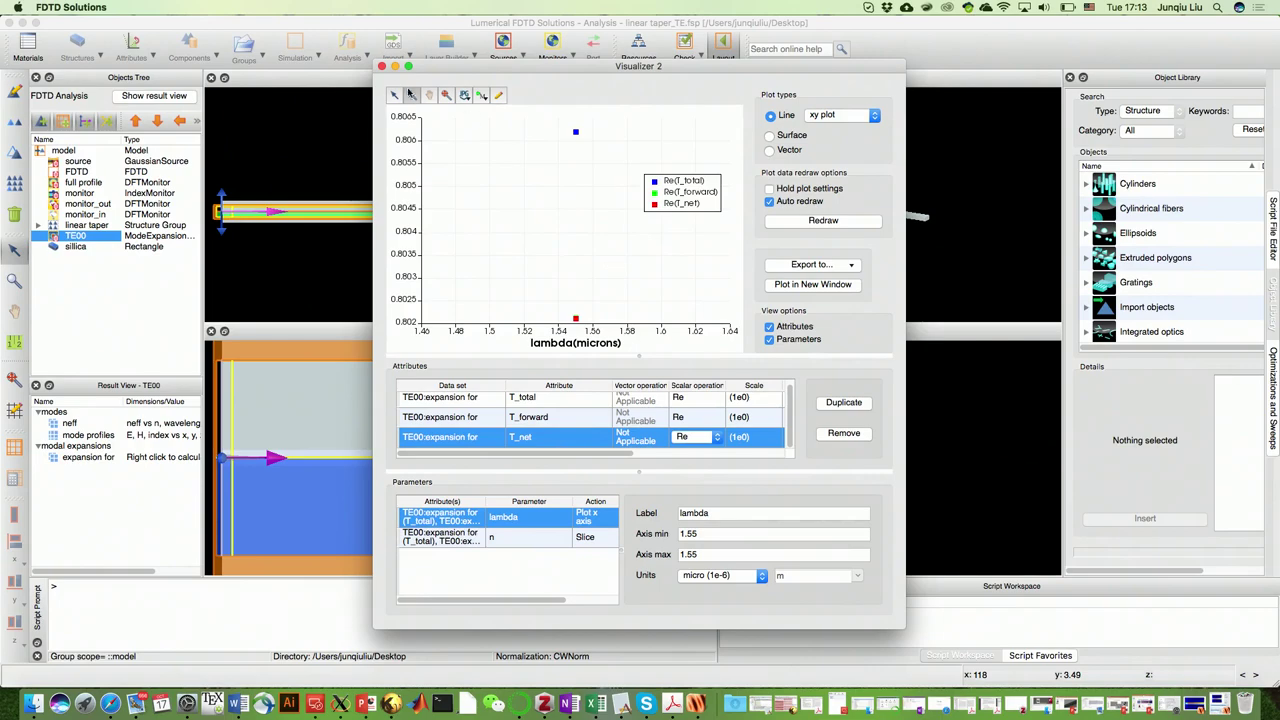
# Close the expansion plot, minimise the simulation window and switch to the OMT-FEM workshop presentation in PowerPoint
pyautogui.click(381, 66)
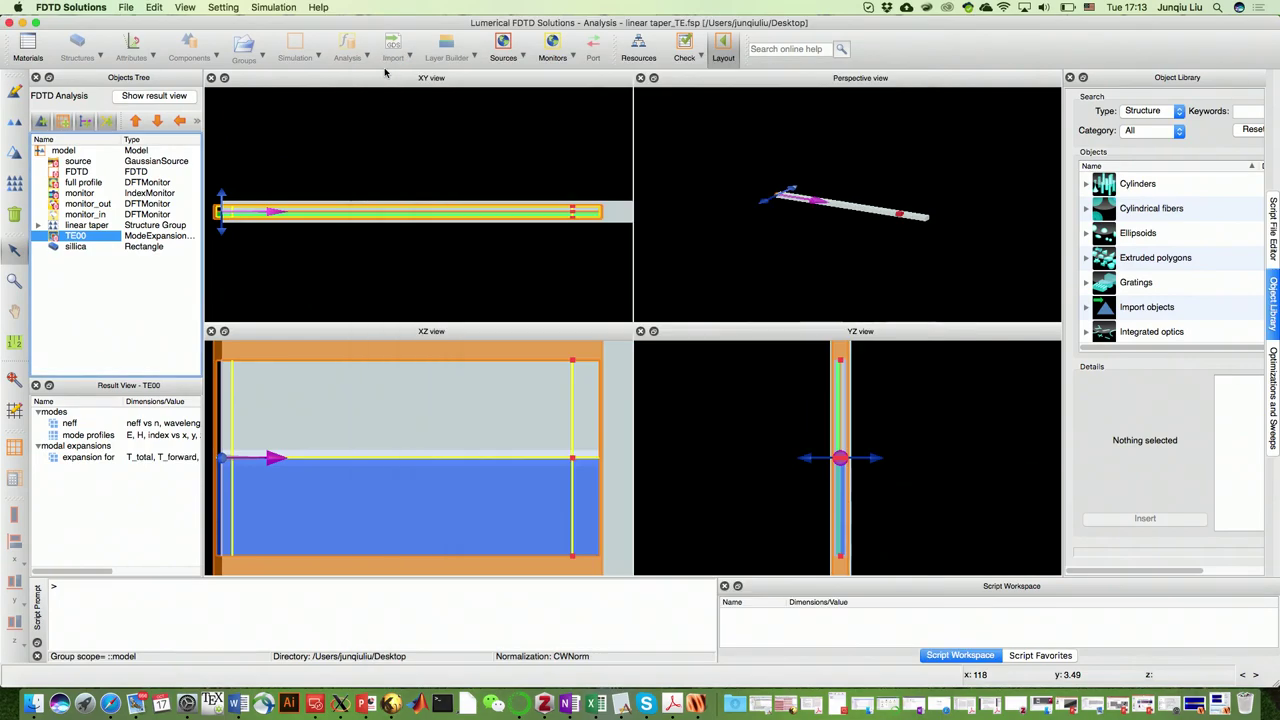
pyautogui.click(22, 21)
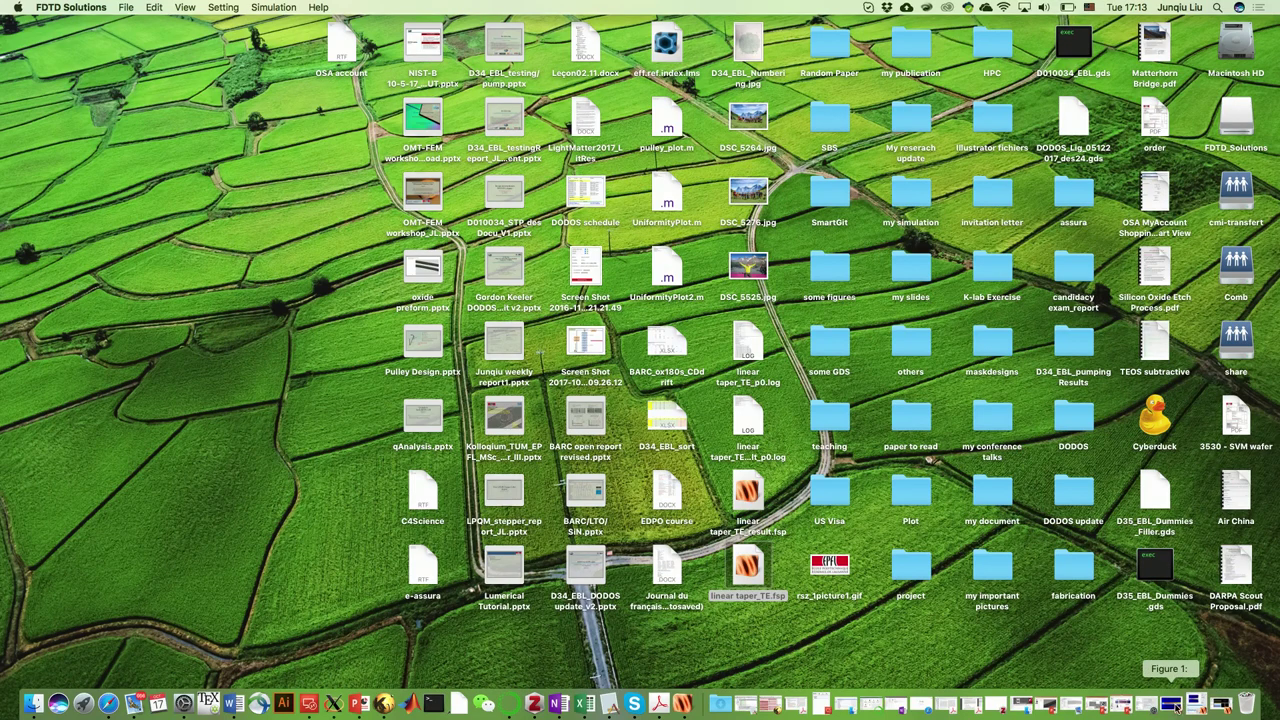
pyautogui.click(1124, 707)
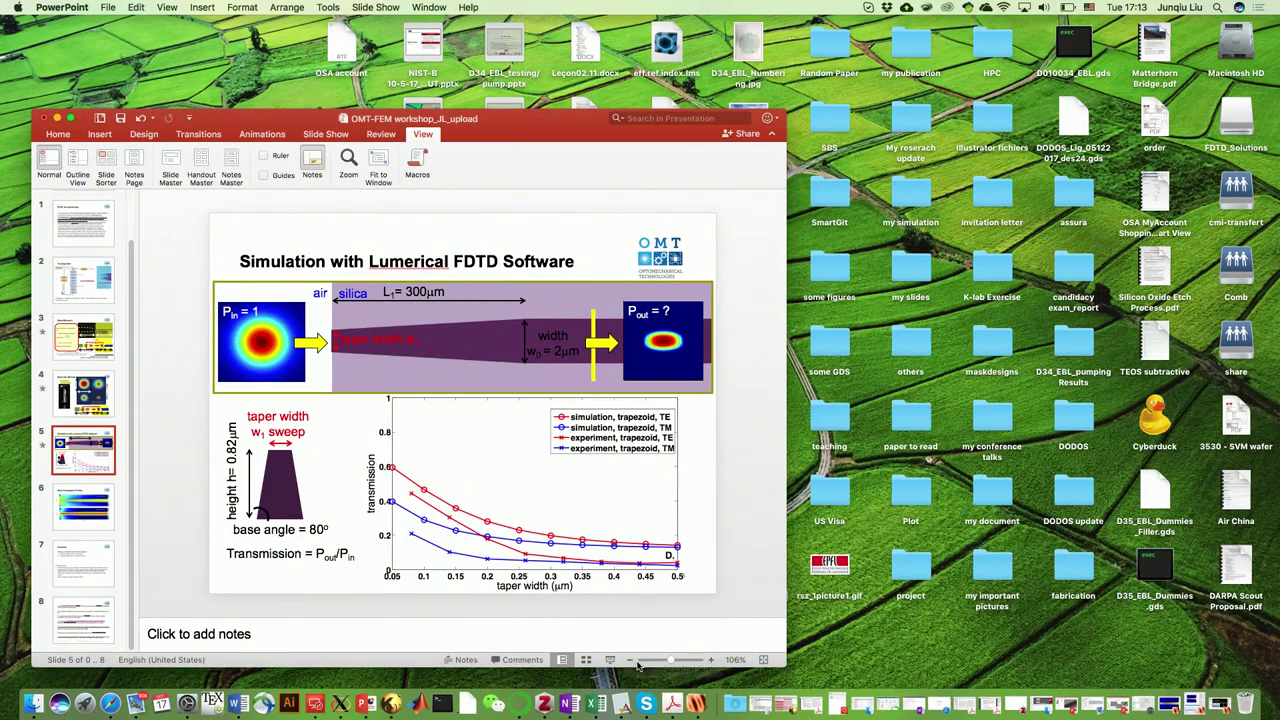